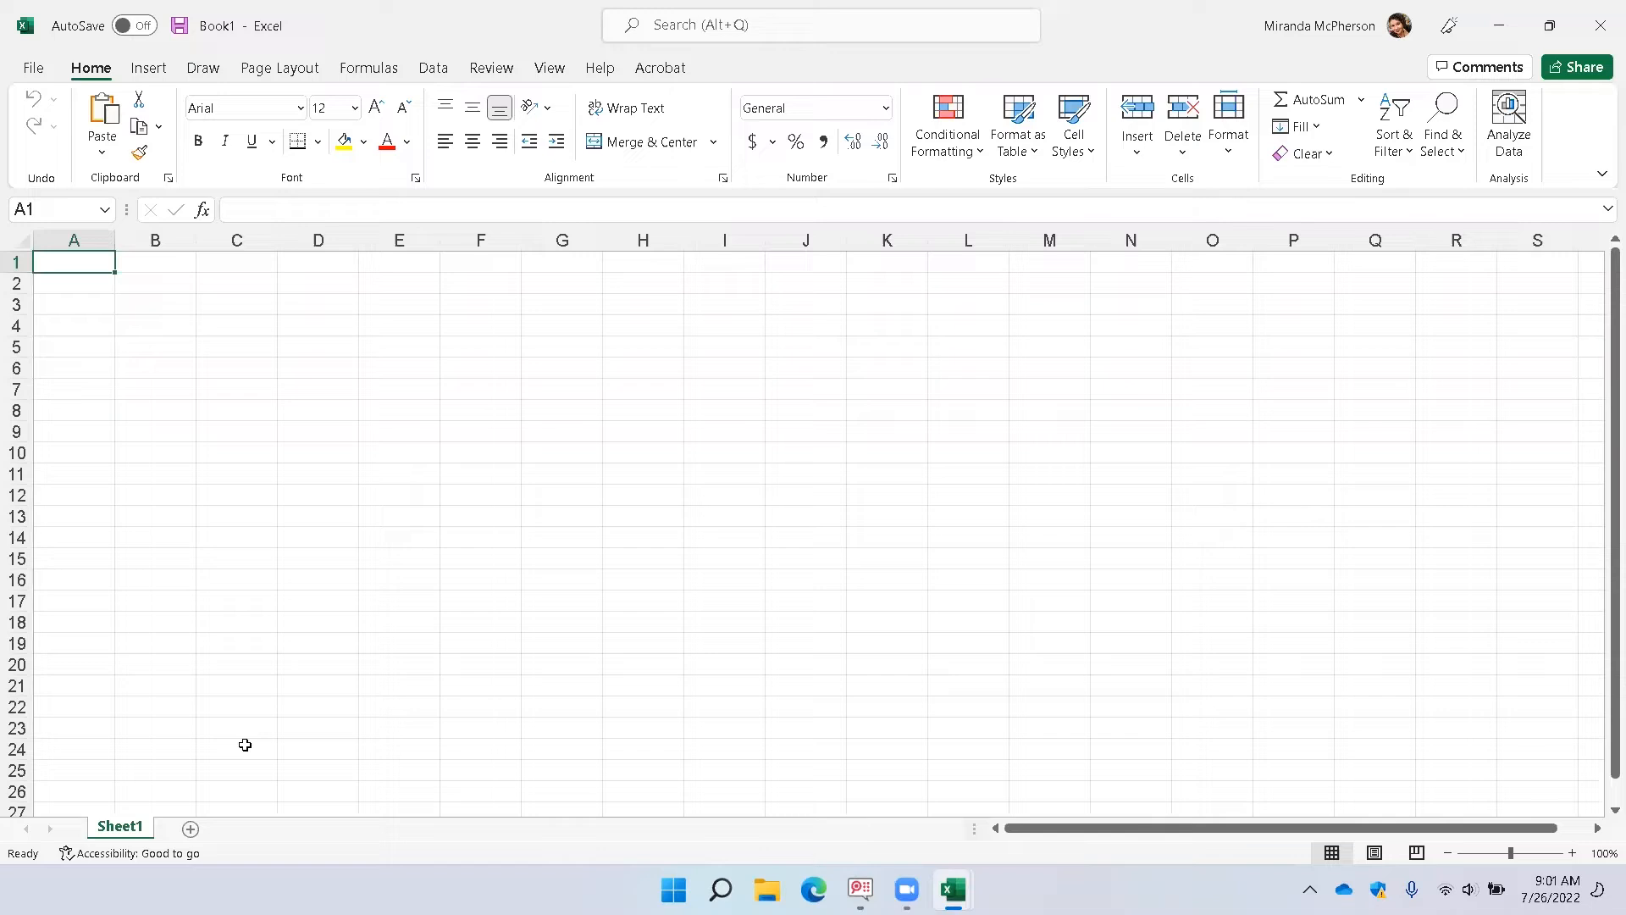
Enter the day headings Monday in cell B1 and Tuesday in cell C1.
{"action": "key", "text": "Right"}
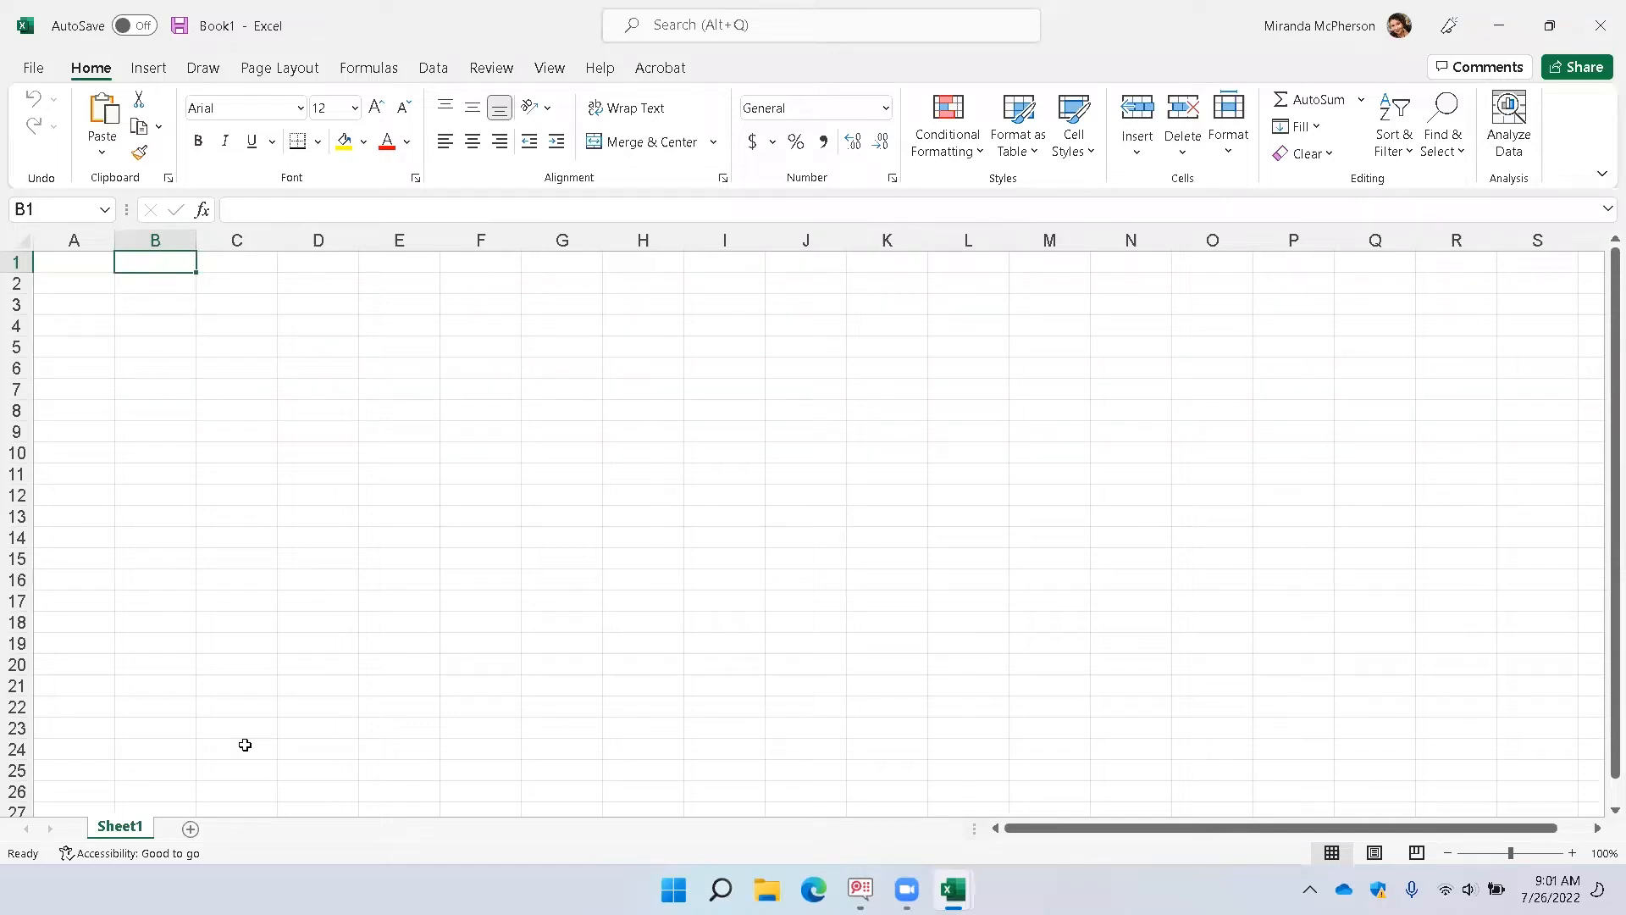
{"action": "type", "text": "Monday"}
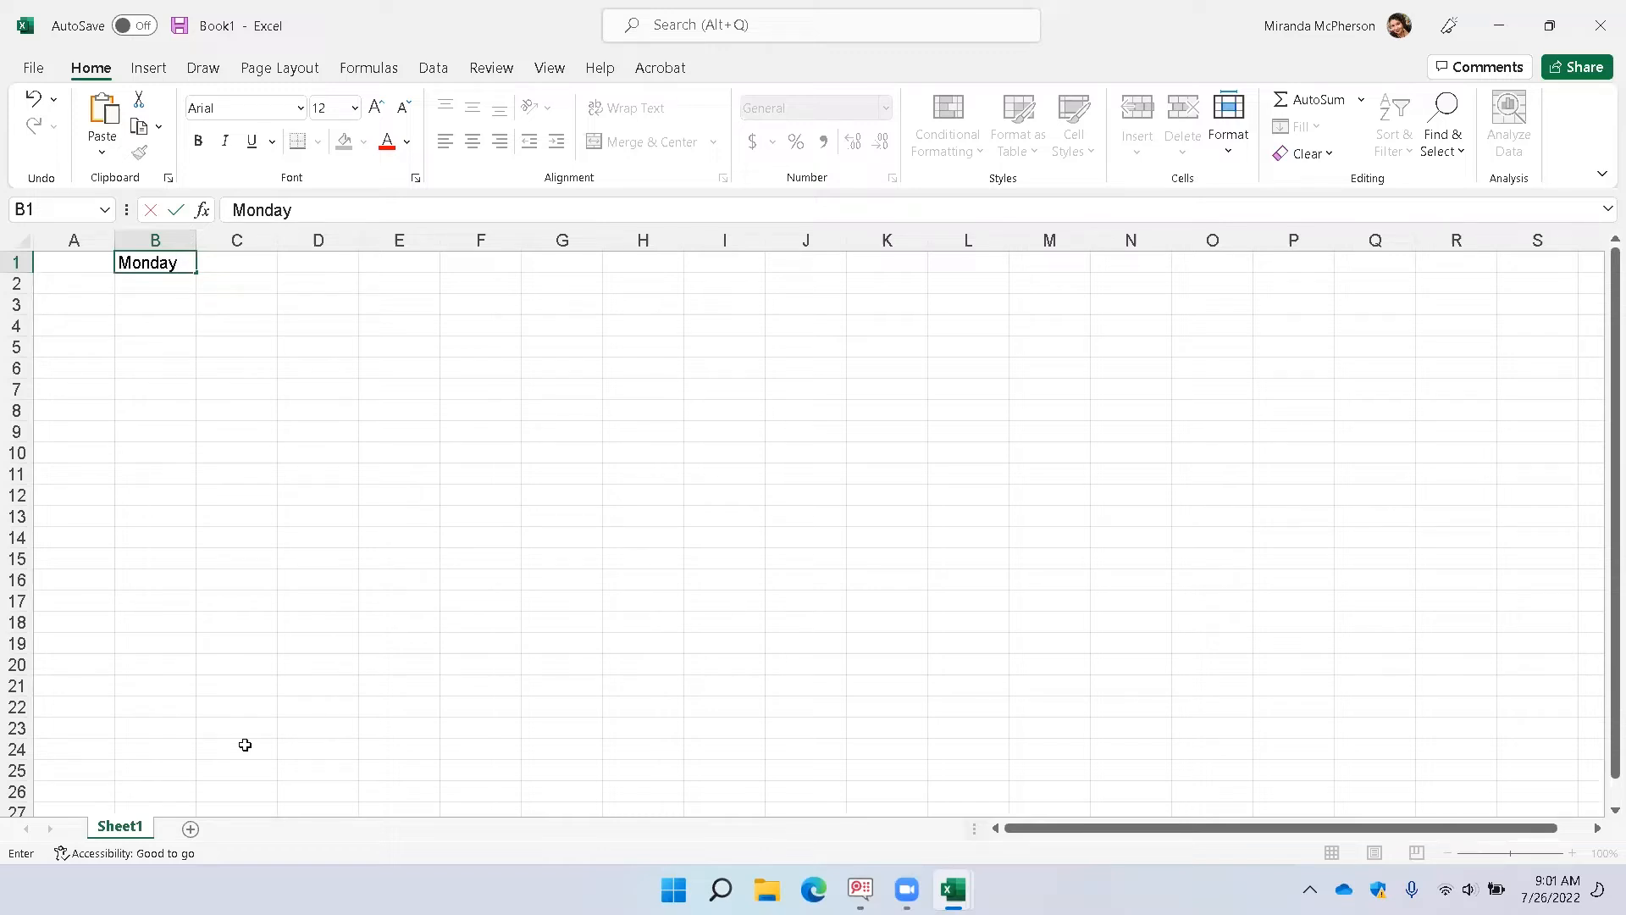
{"action": "key", "text": "Return"}
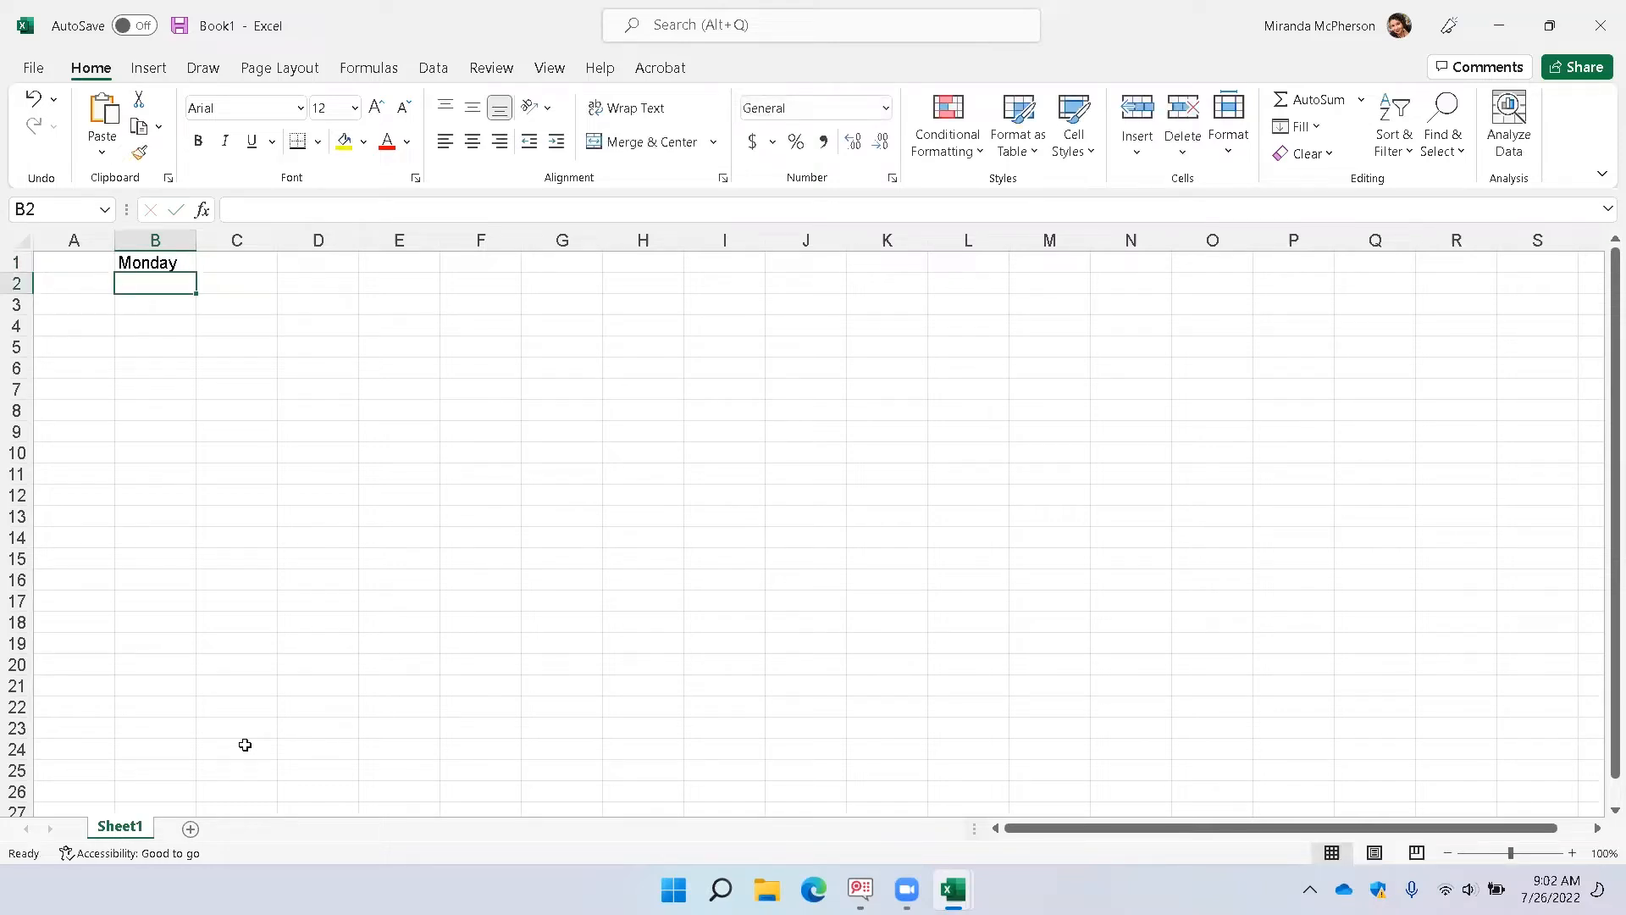
{"action": "key", "text": "Up"}
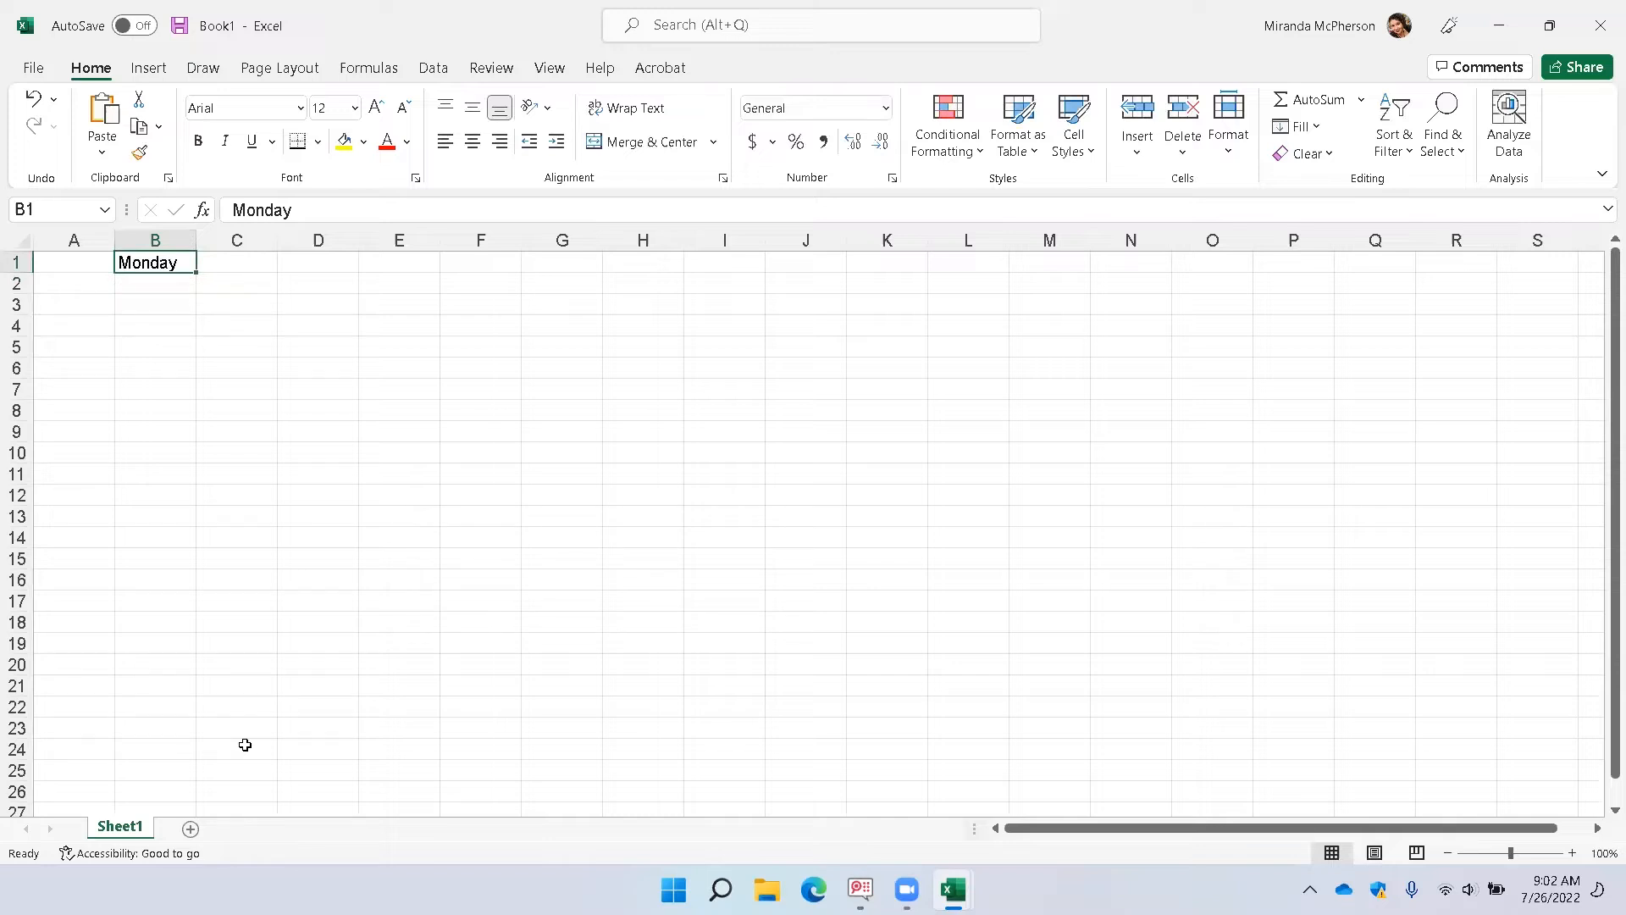
{"action": "key", "text": "Right"}
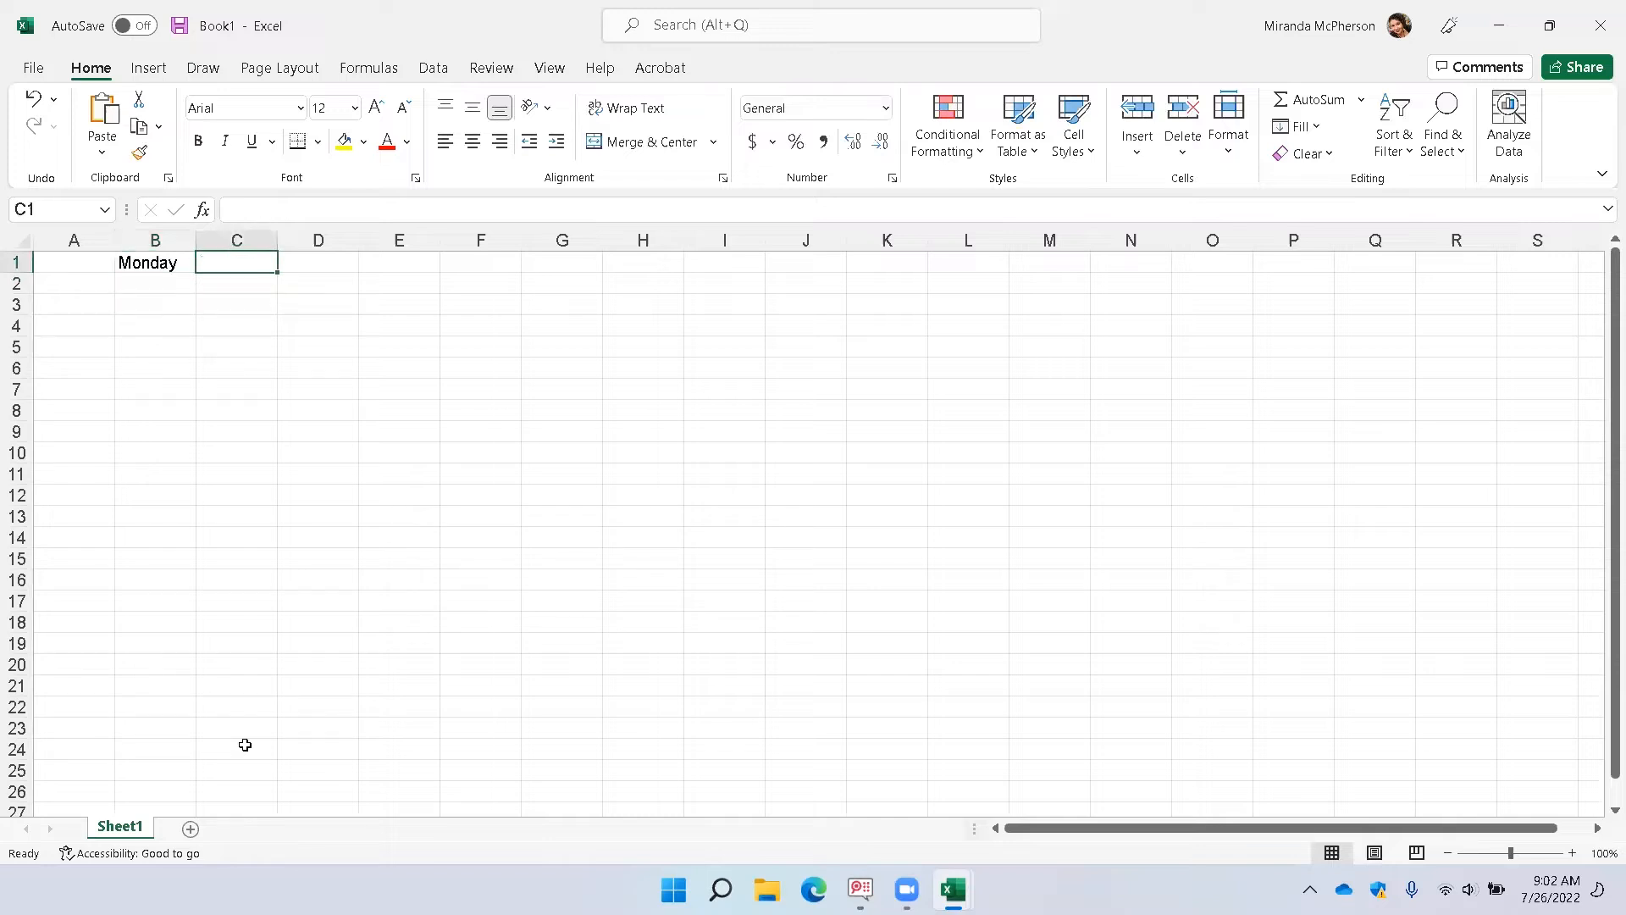
{"action": "key", "text": "Left"}
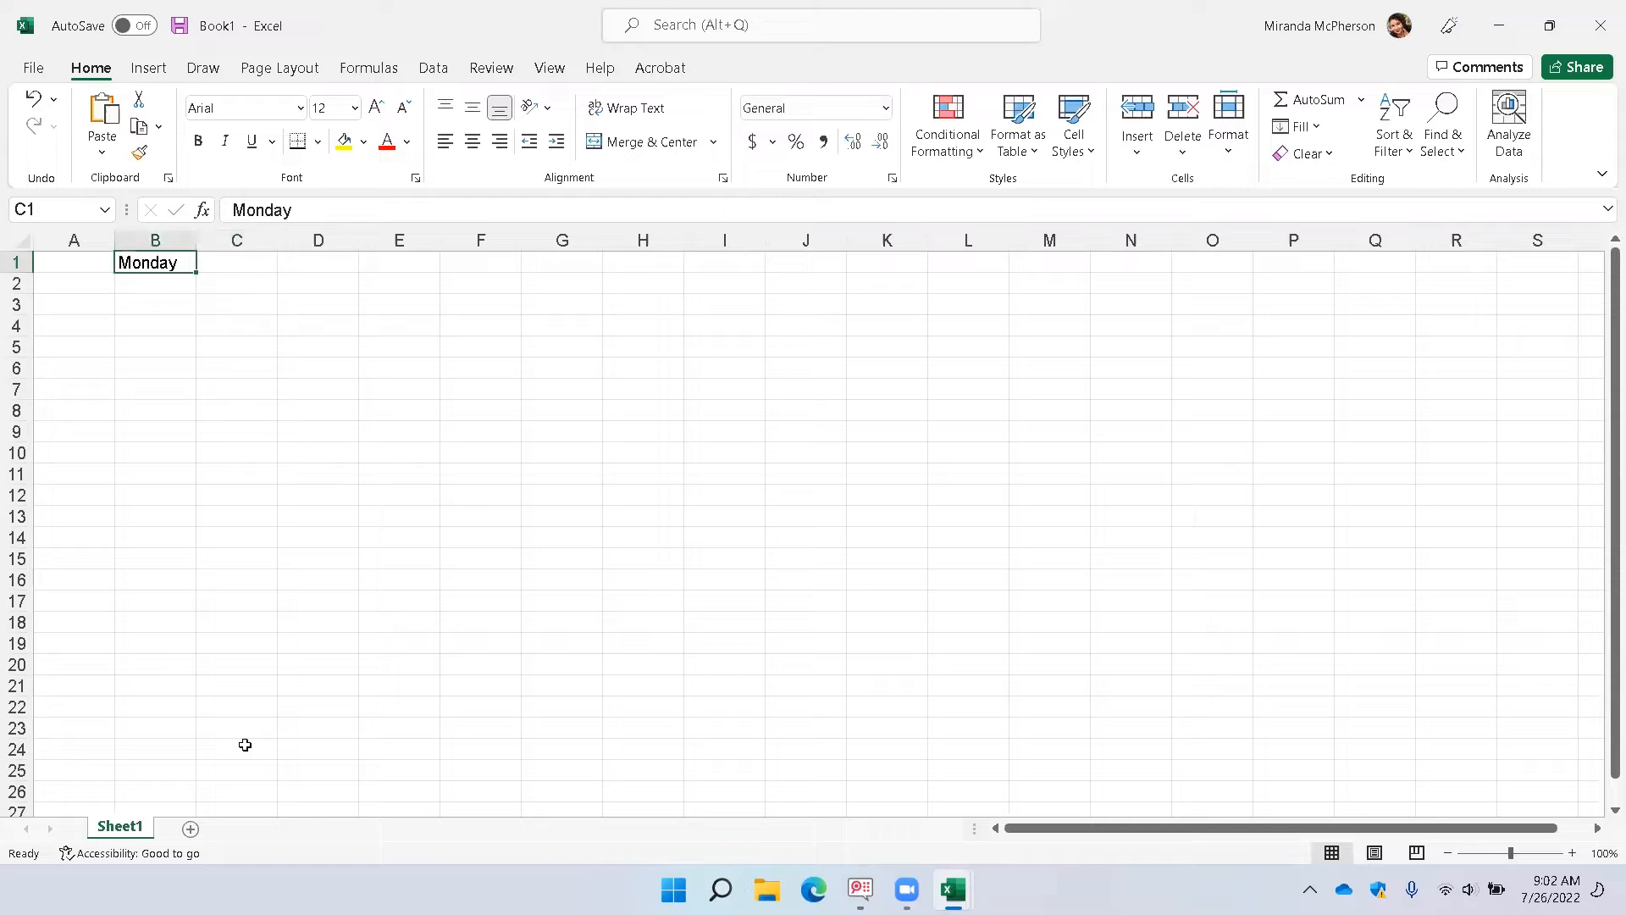
{"action": "key", "text": "Right"}
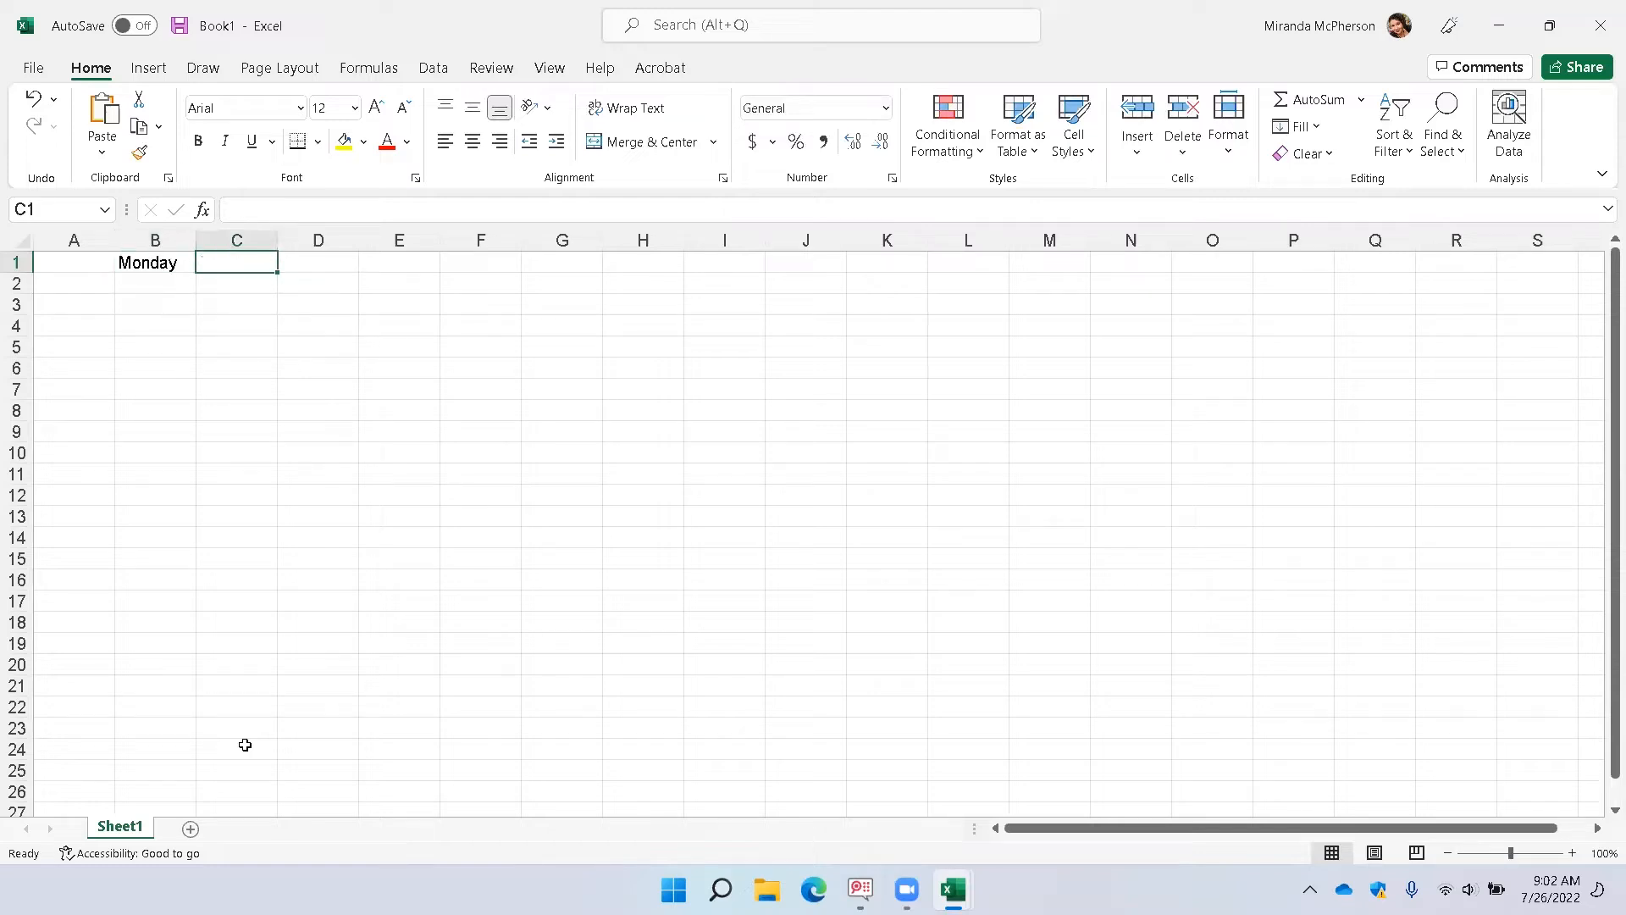
{"action": "type", "text": "T"}
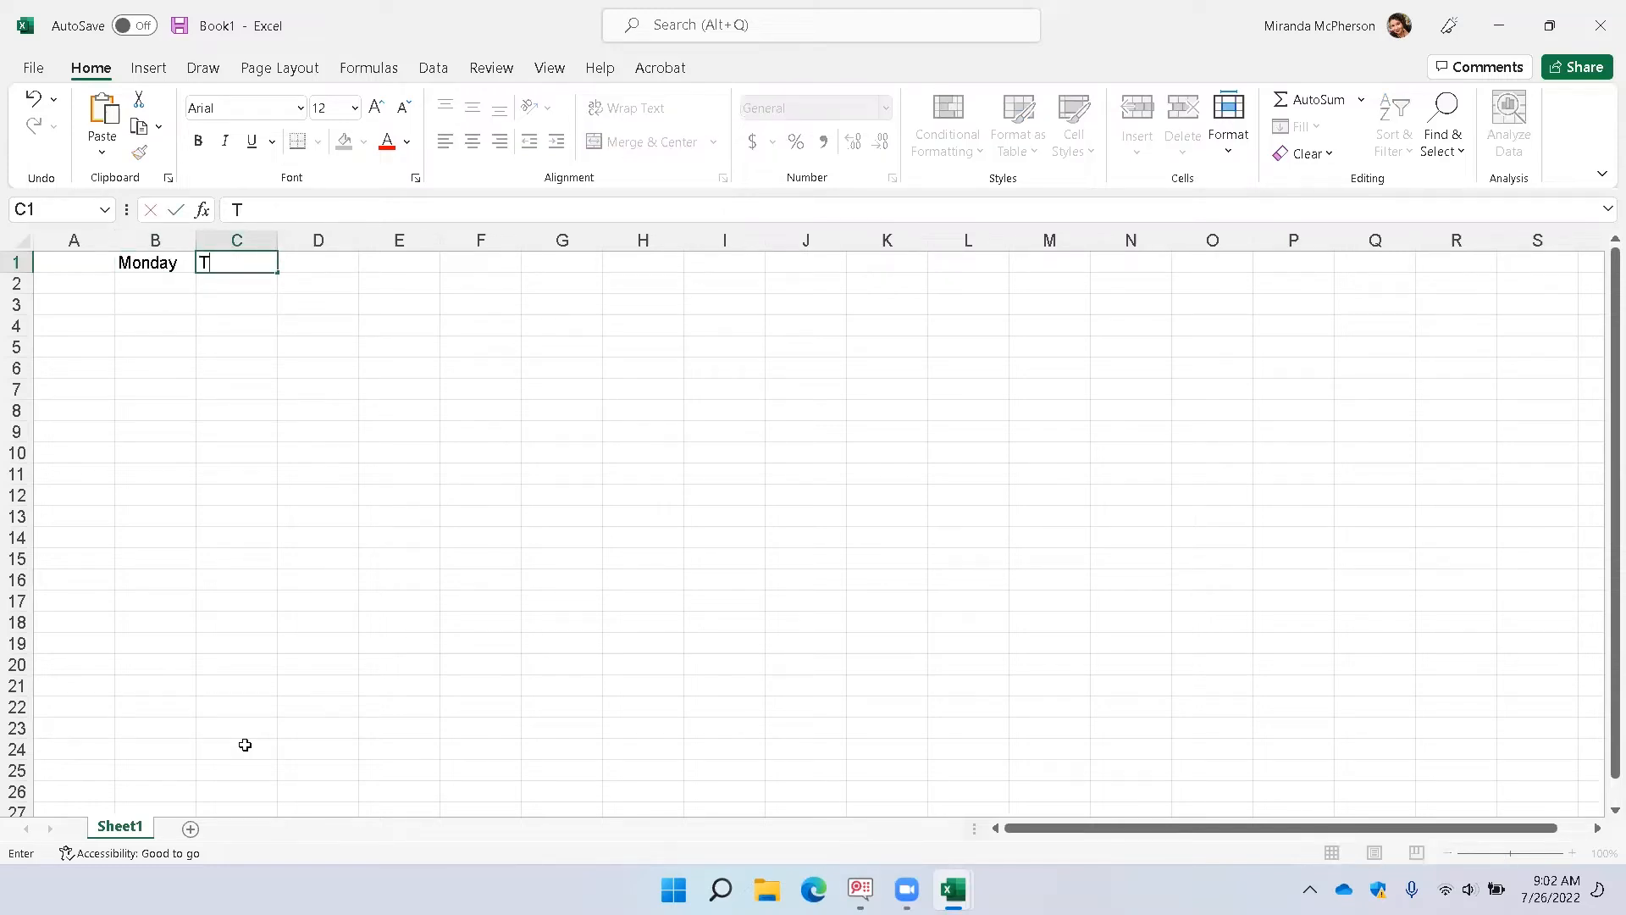
{"action": "type", "text": "uesday"}
Fill the range B1:F1 with the remaining weekdays, using a row series of type AutoFill.
{"action": "key", "text": "Left"}
{"action": "key", "text": "shift+Right"}
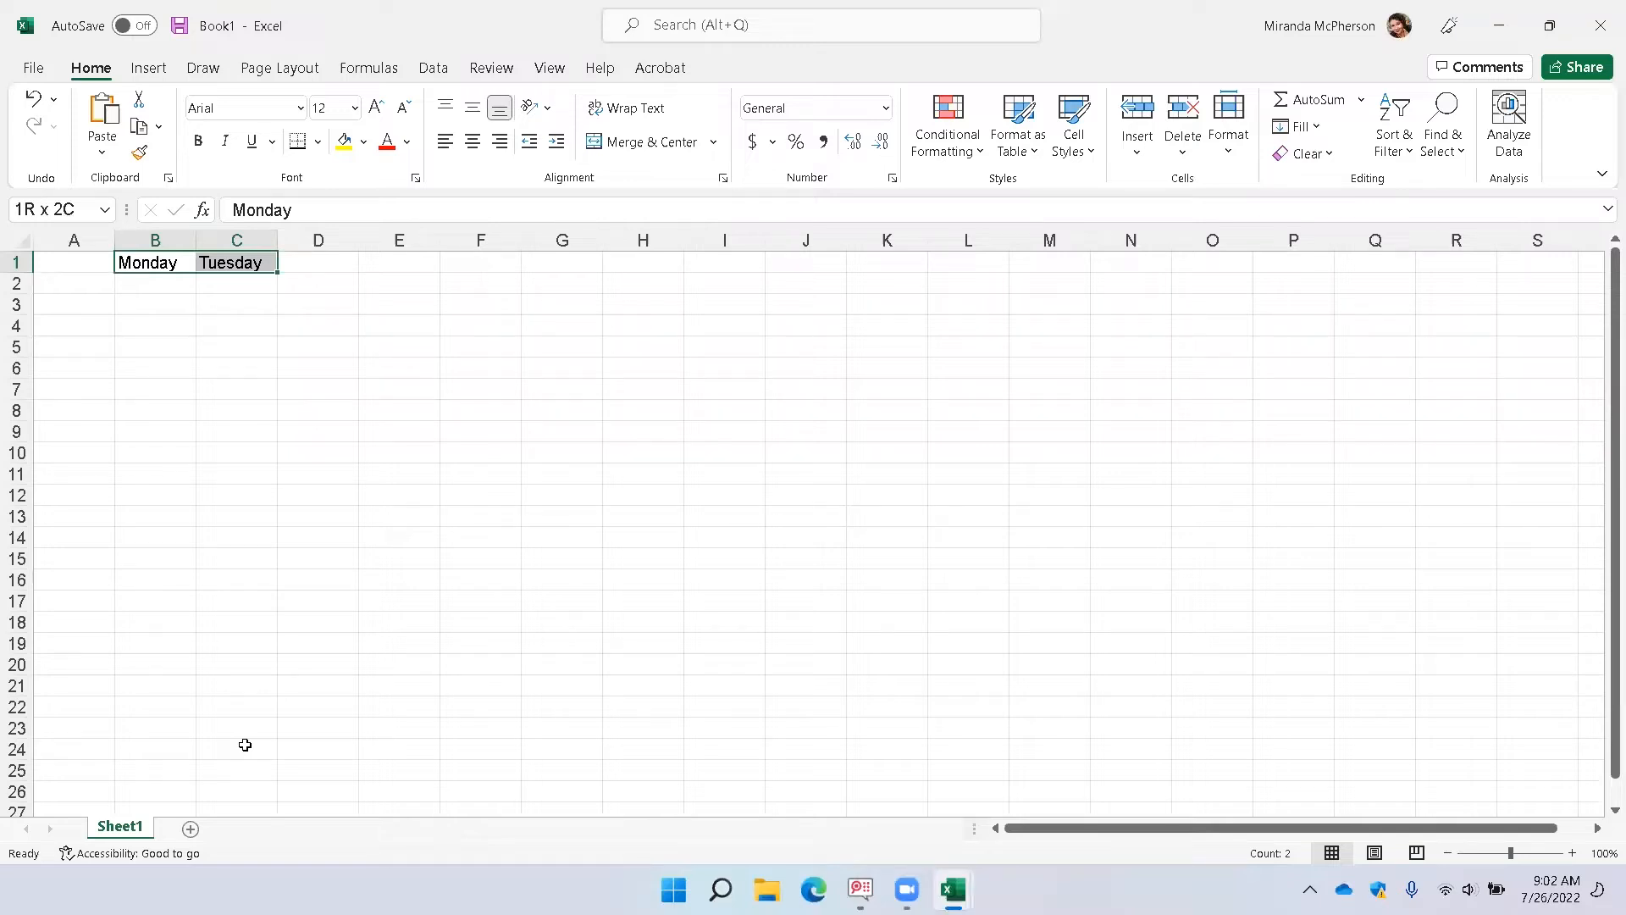
{"action": "key", "text": "shift+Right"}
{"action": "key", "text": "shift+Right"}
{"action": "key", "text": "shift+Right"}
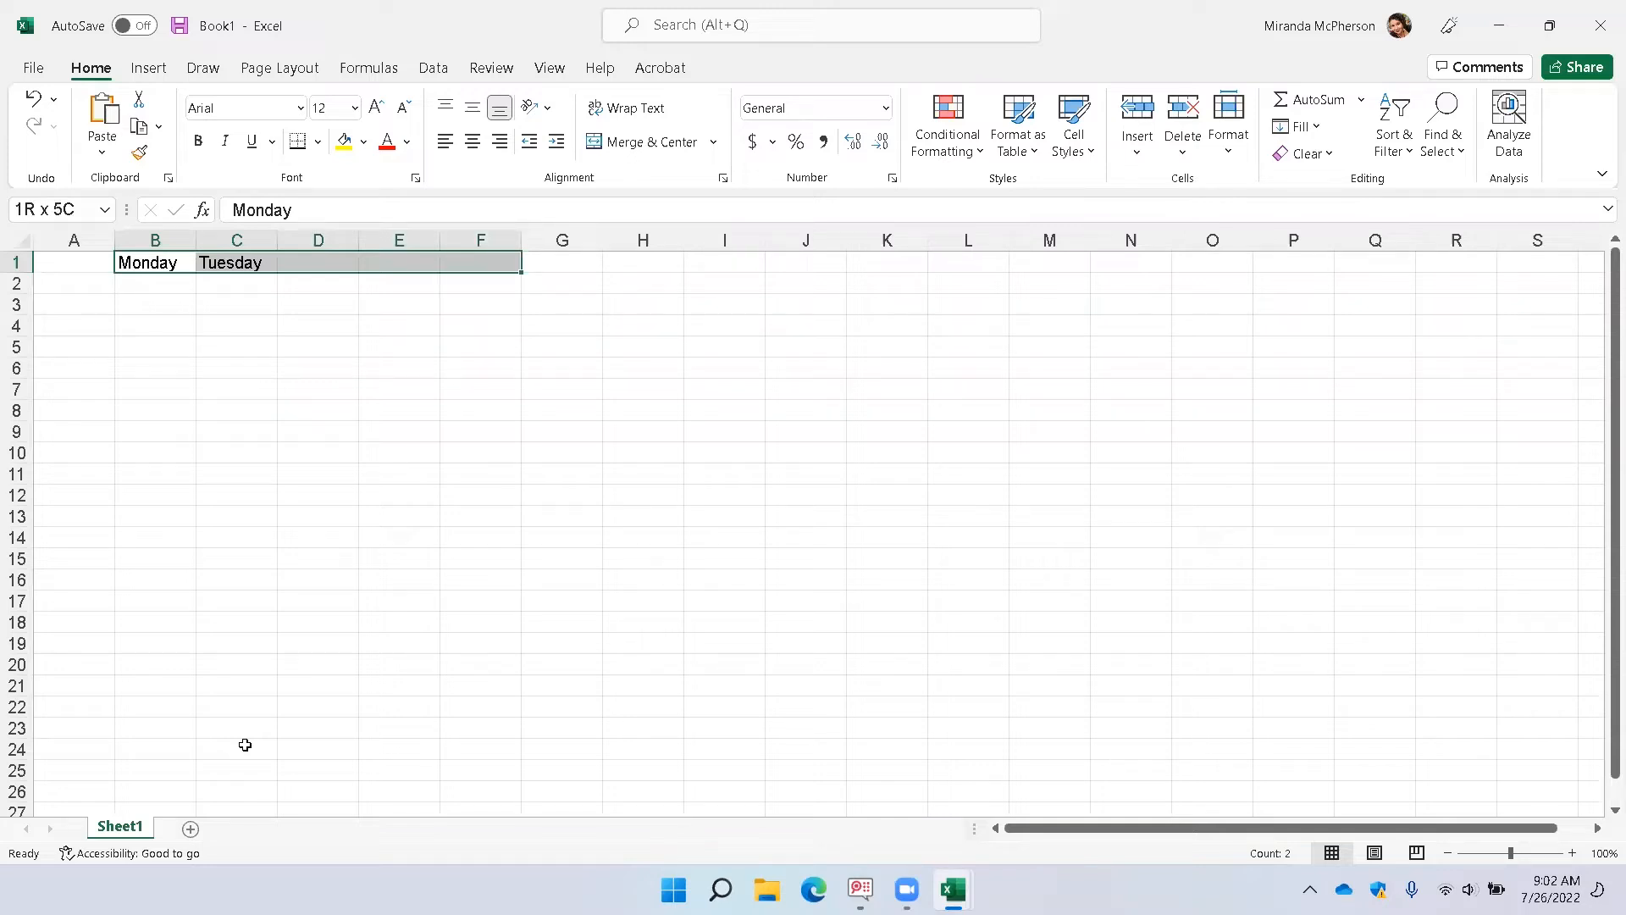
{"action": "key", "text": "alt"}
{"action": "key", "text": "Tab"}
{"action": "key", "text": "Tab"}
{"action": "key", "text": "Tab"}
{"action": "key", "text": "Tab"}
{"action": "key", "text": "Tab"}
{"action": "key", "text": "Tab"}
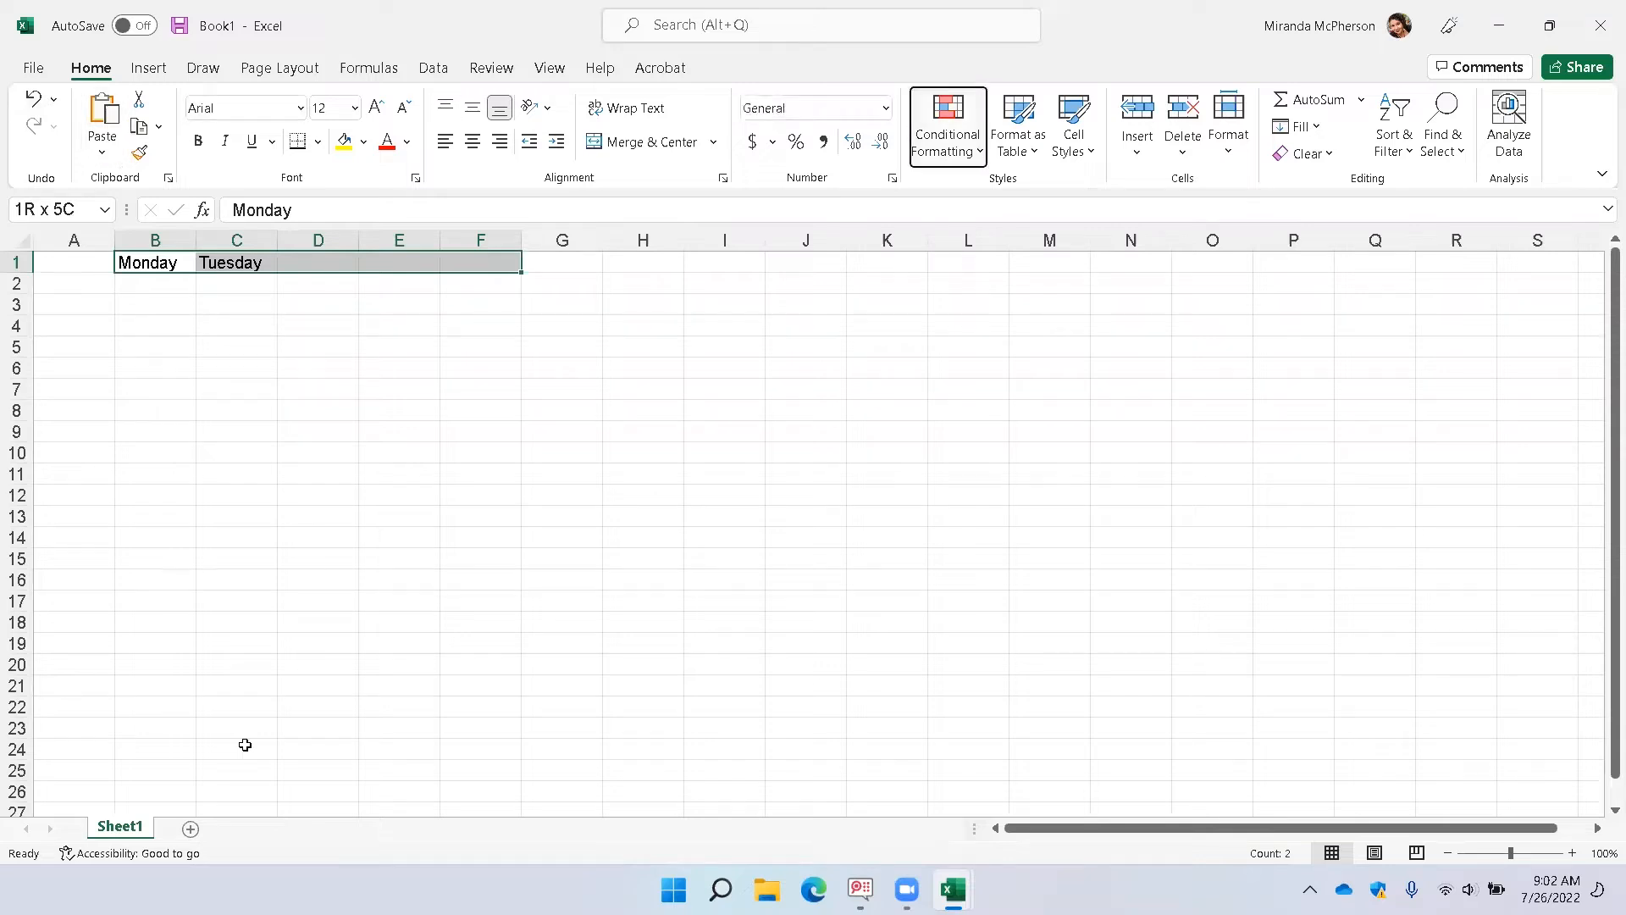
{"action": "key", "text": "Tab"}
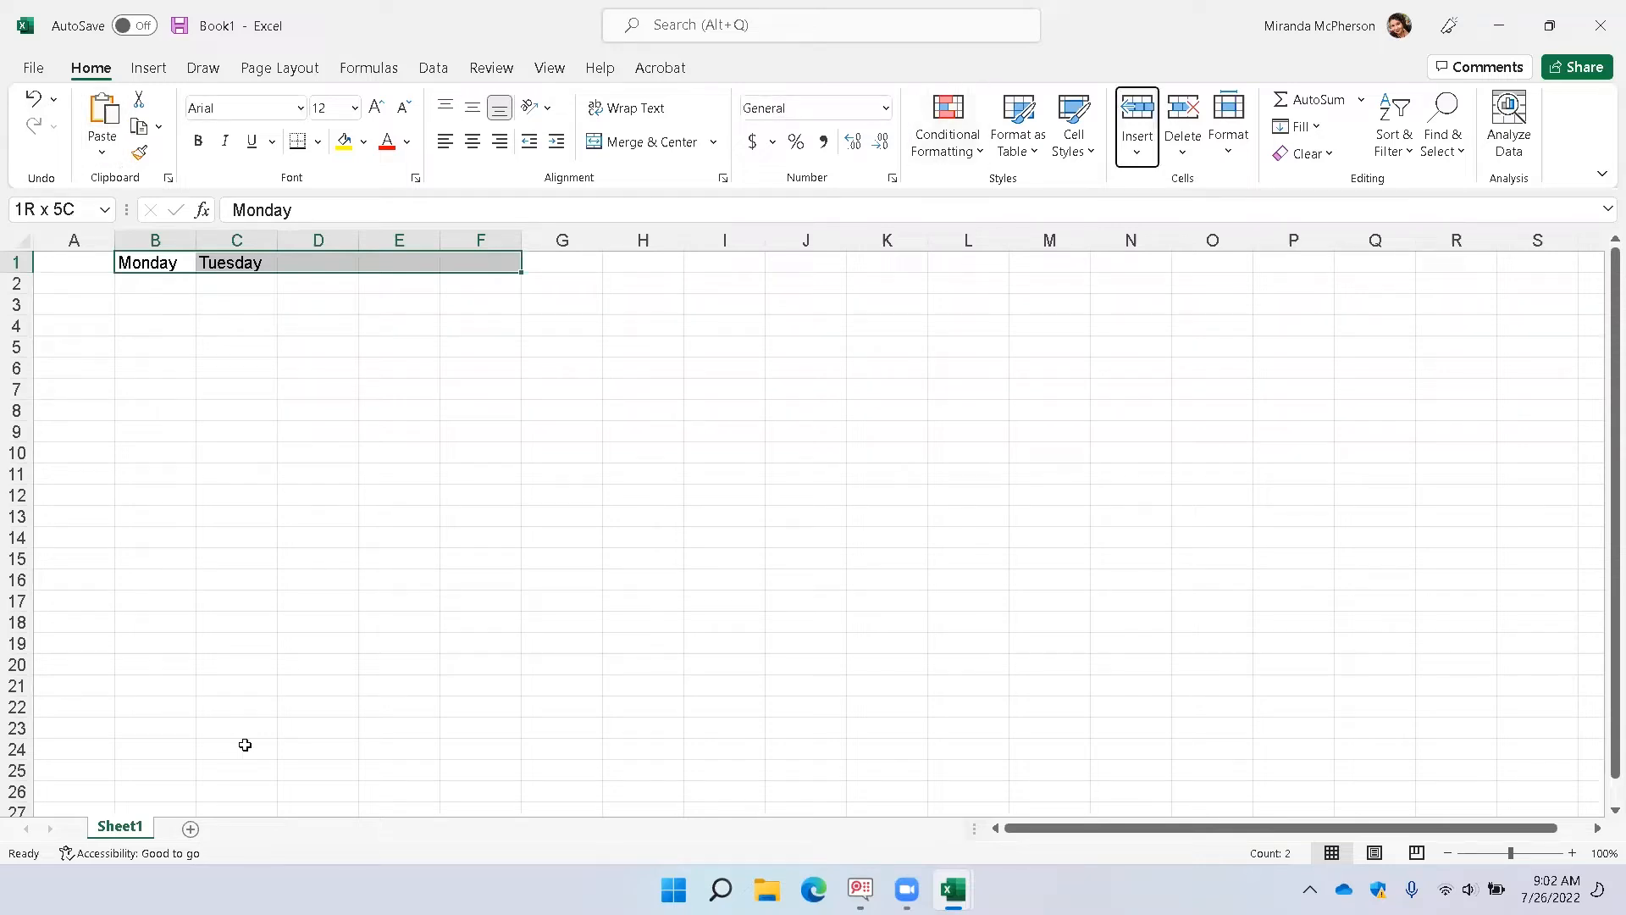
{"action": "key", "text": "Tab"}
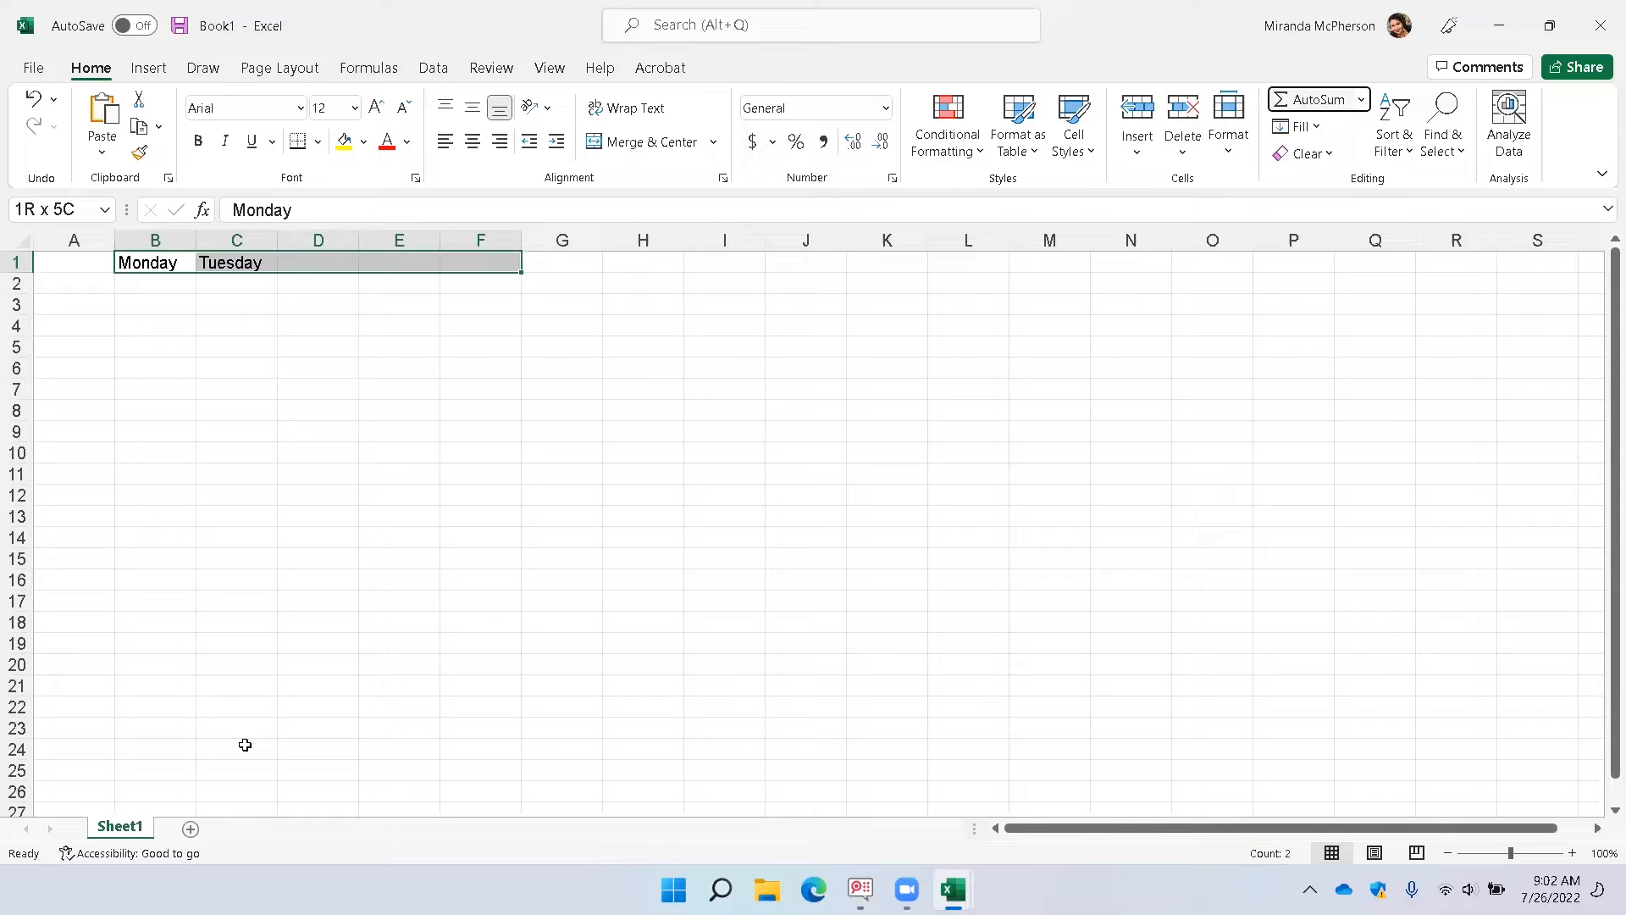
{"action": "key", "text": "Down"}
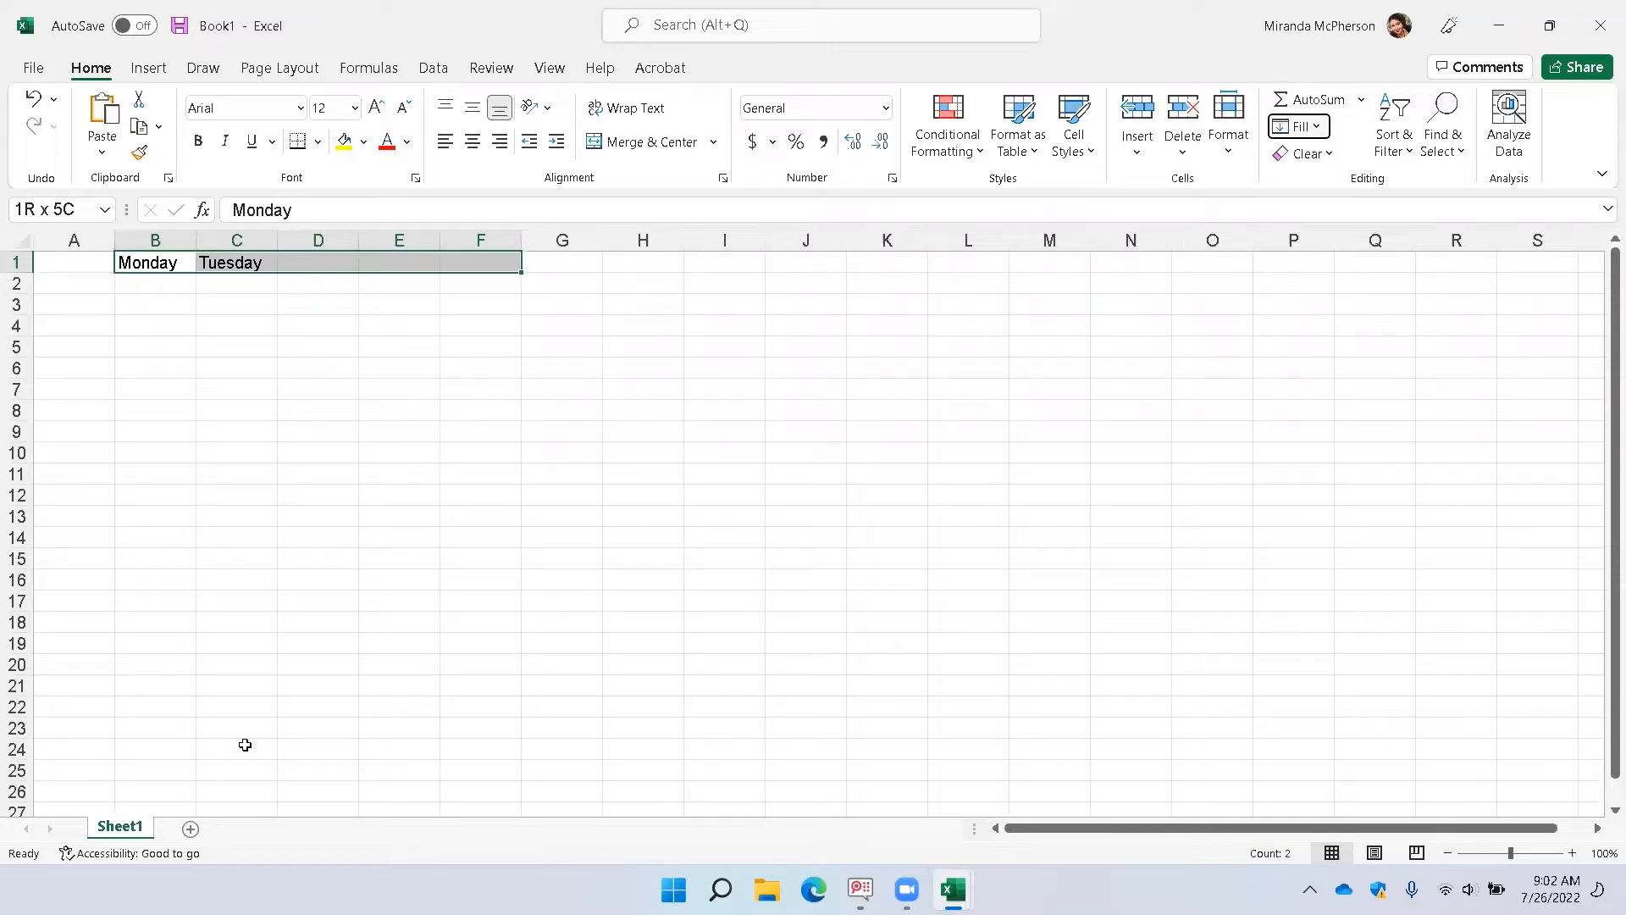
{"action": "key", "text": "Return"}
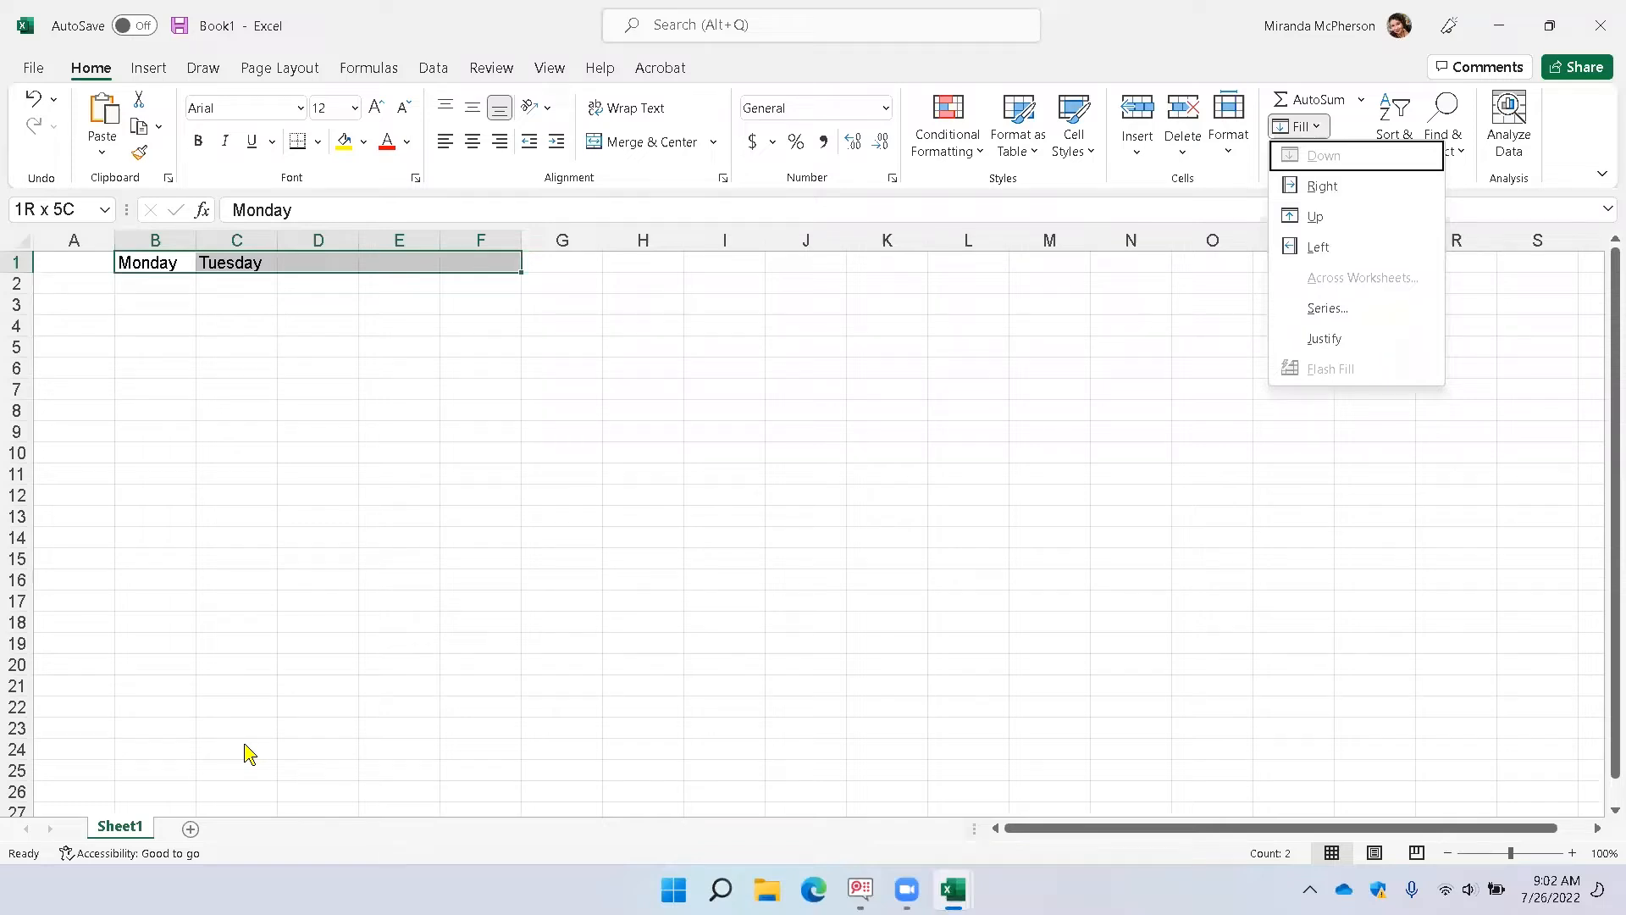
{"action": "key", "text": "Up"}
{"action": "key", "text": "Up"}
{"action": "key", "text": "Up"}
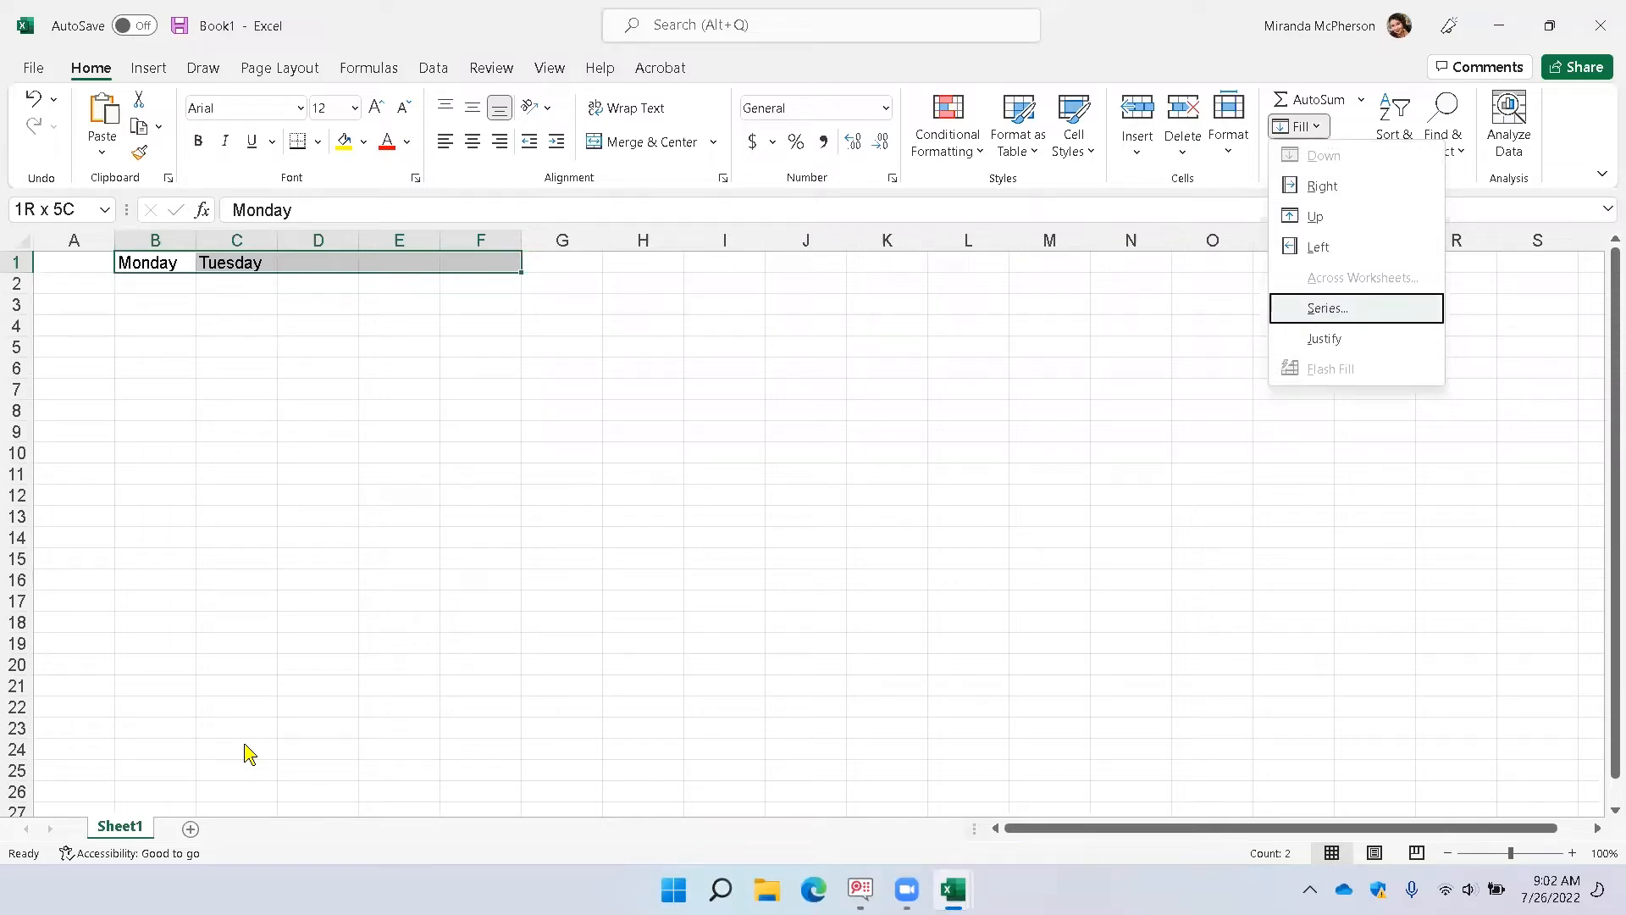
{"action": "key", "text": "Return"}
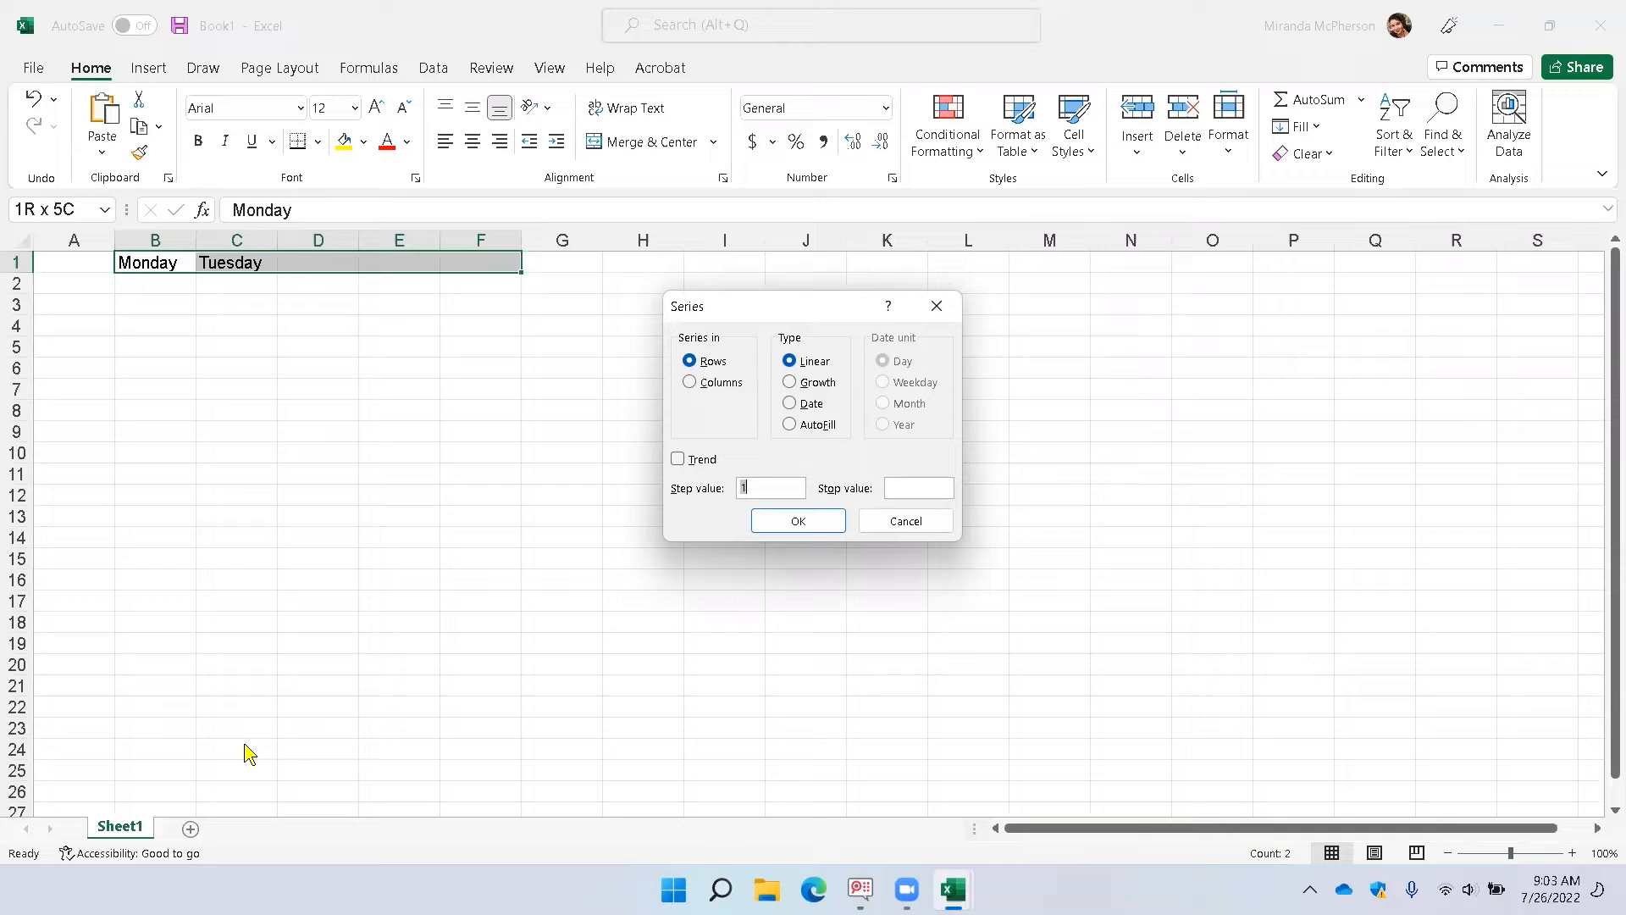
{"action": "key", "text": "shift+Tab"}
{"action": "key", "text": "Up"}
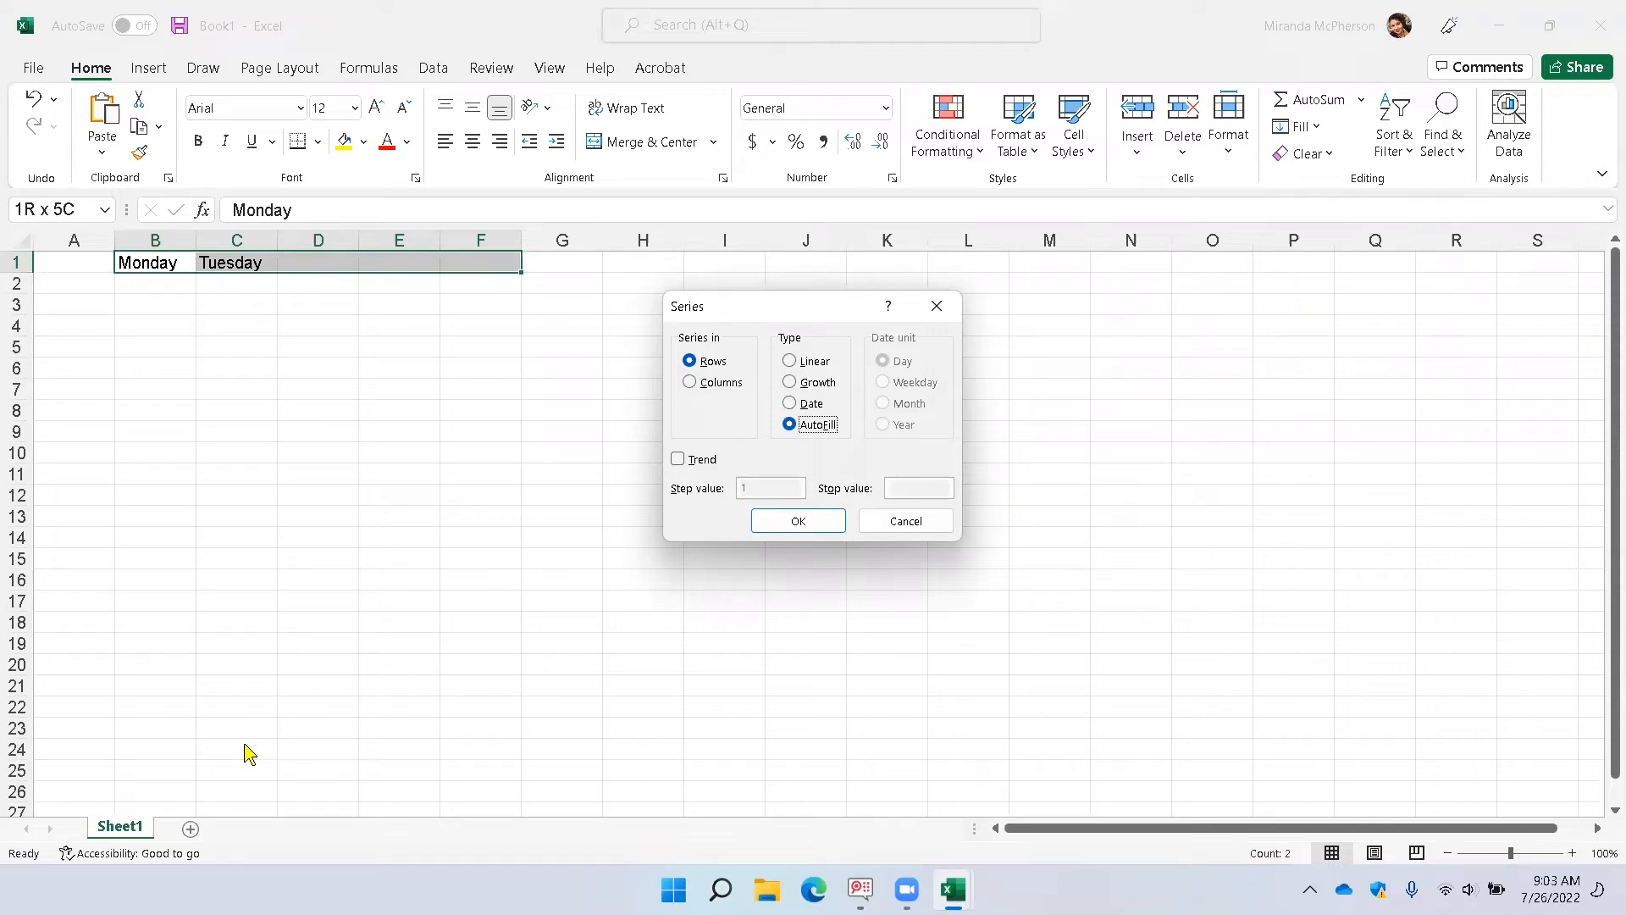
{"action": "key", "text": "Return"}
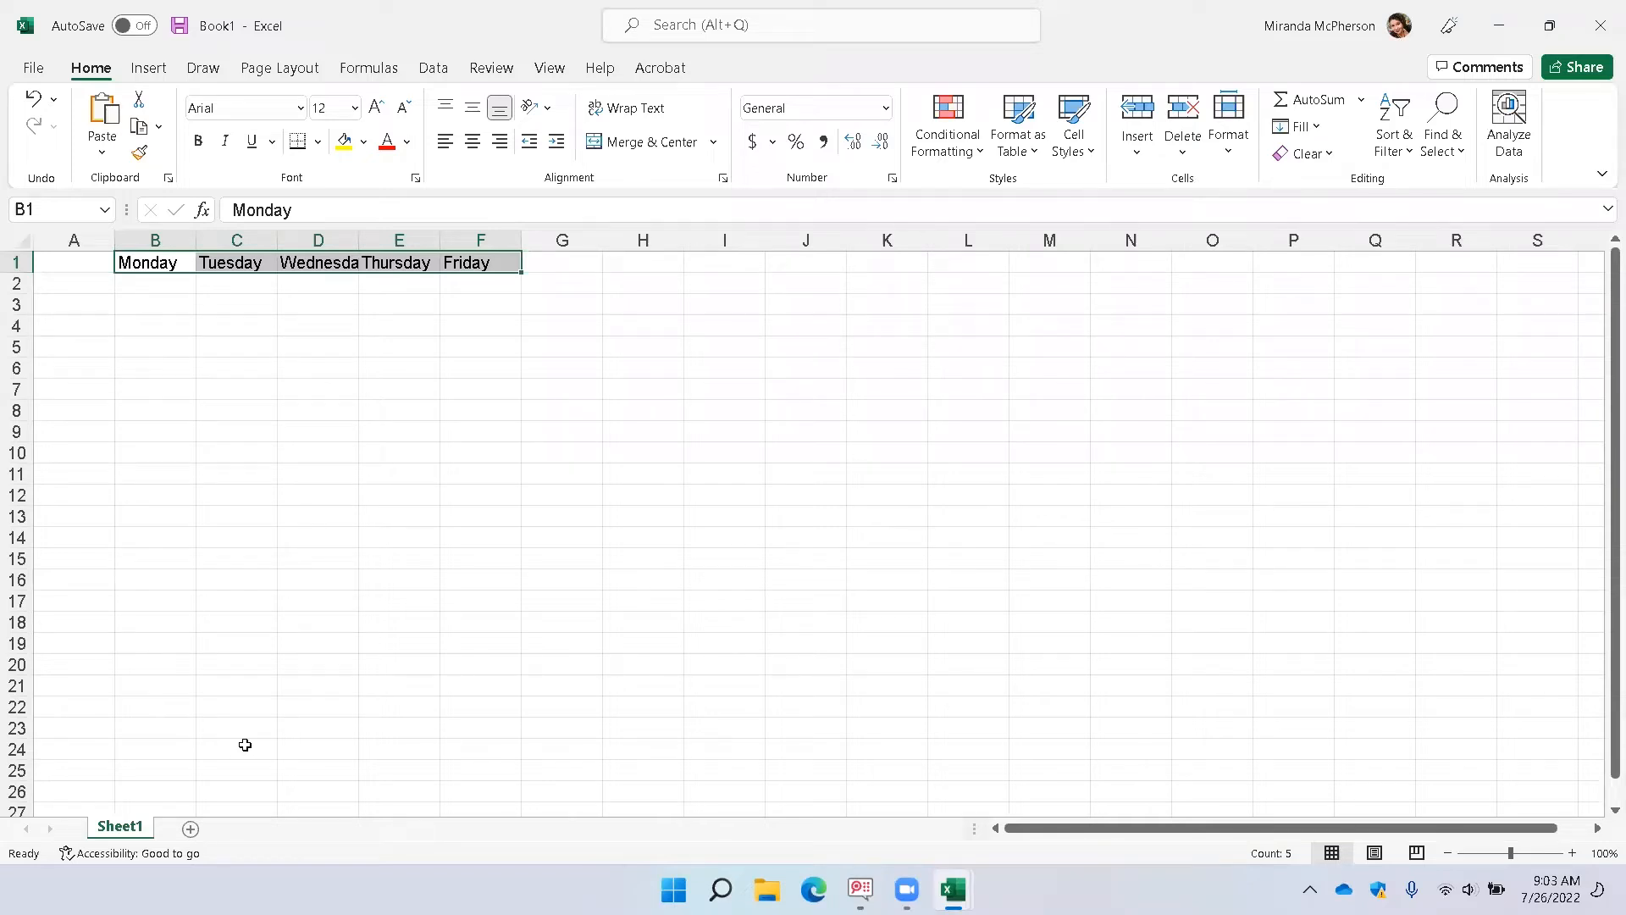
Enter the row labels Coffee in cell A2 and Travel in cell A3.
{"action": "key", "text": "Right"}
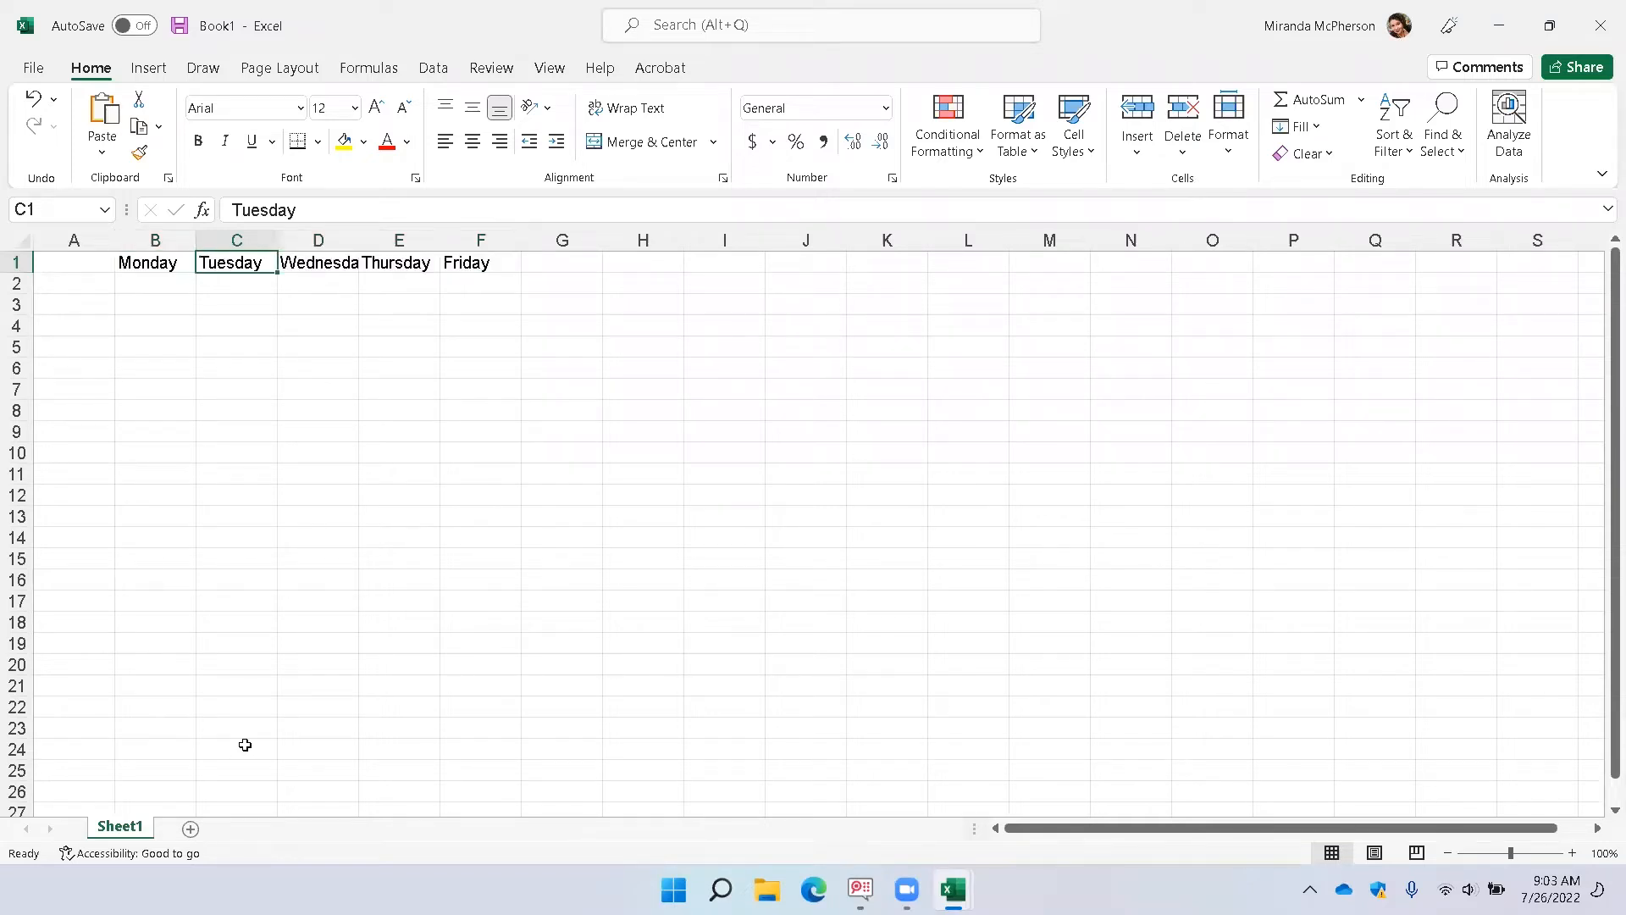
{"action": "key", "text": "Right"}
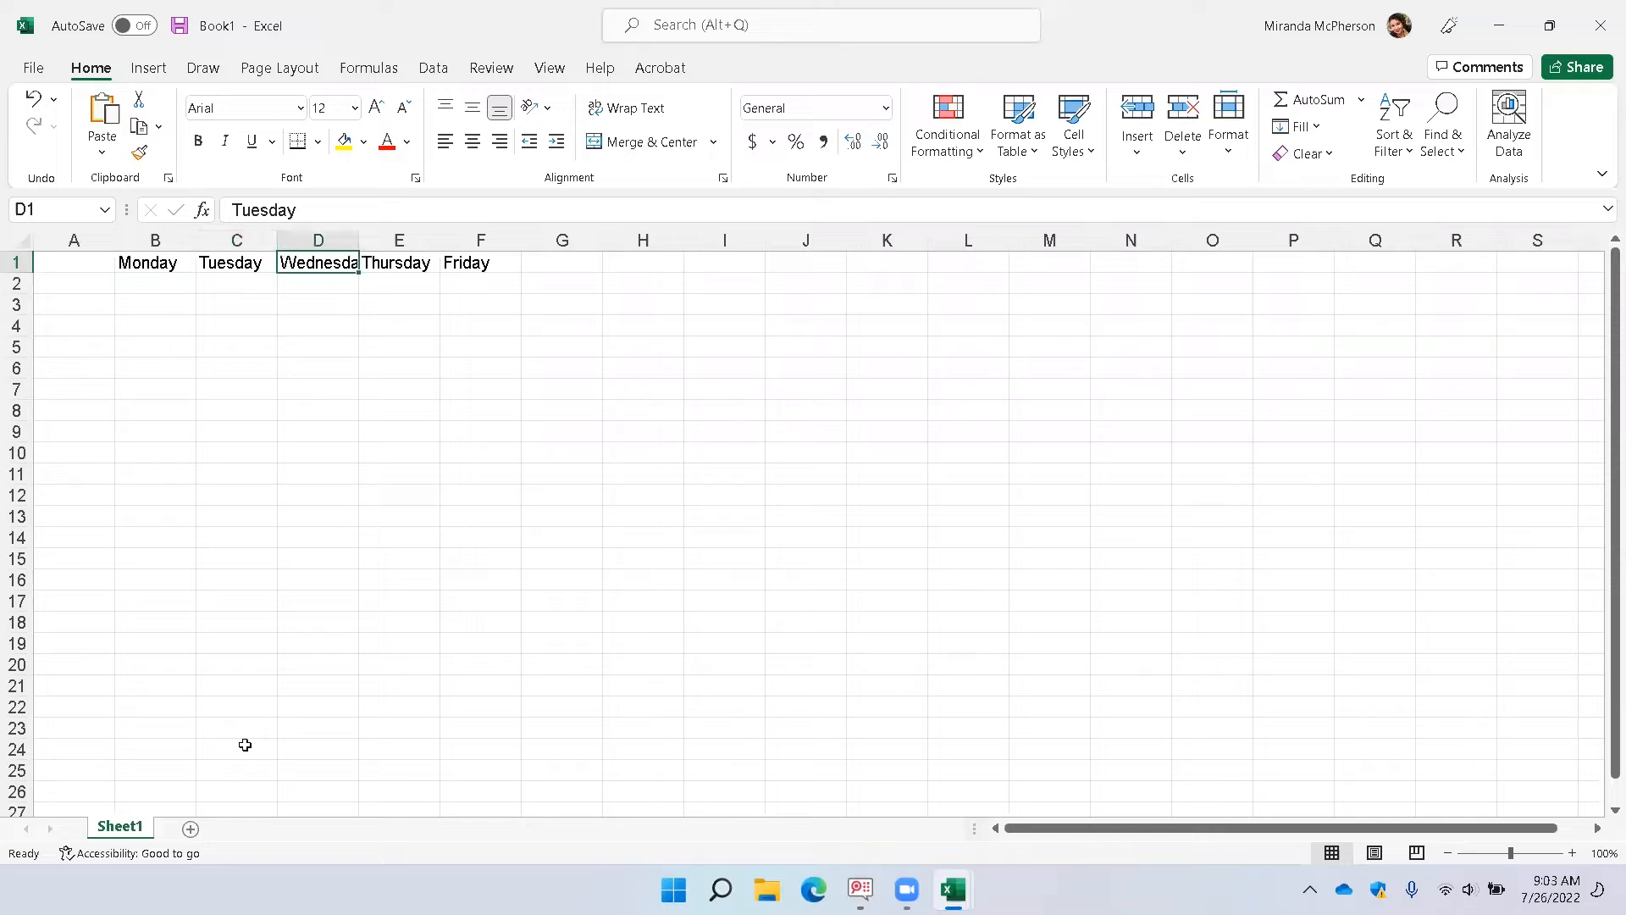
{"action": "key", "text": "Right"}
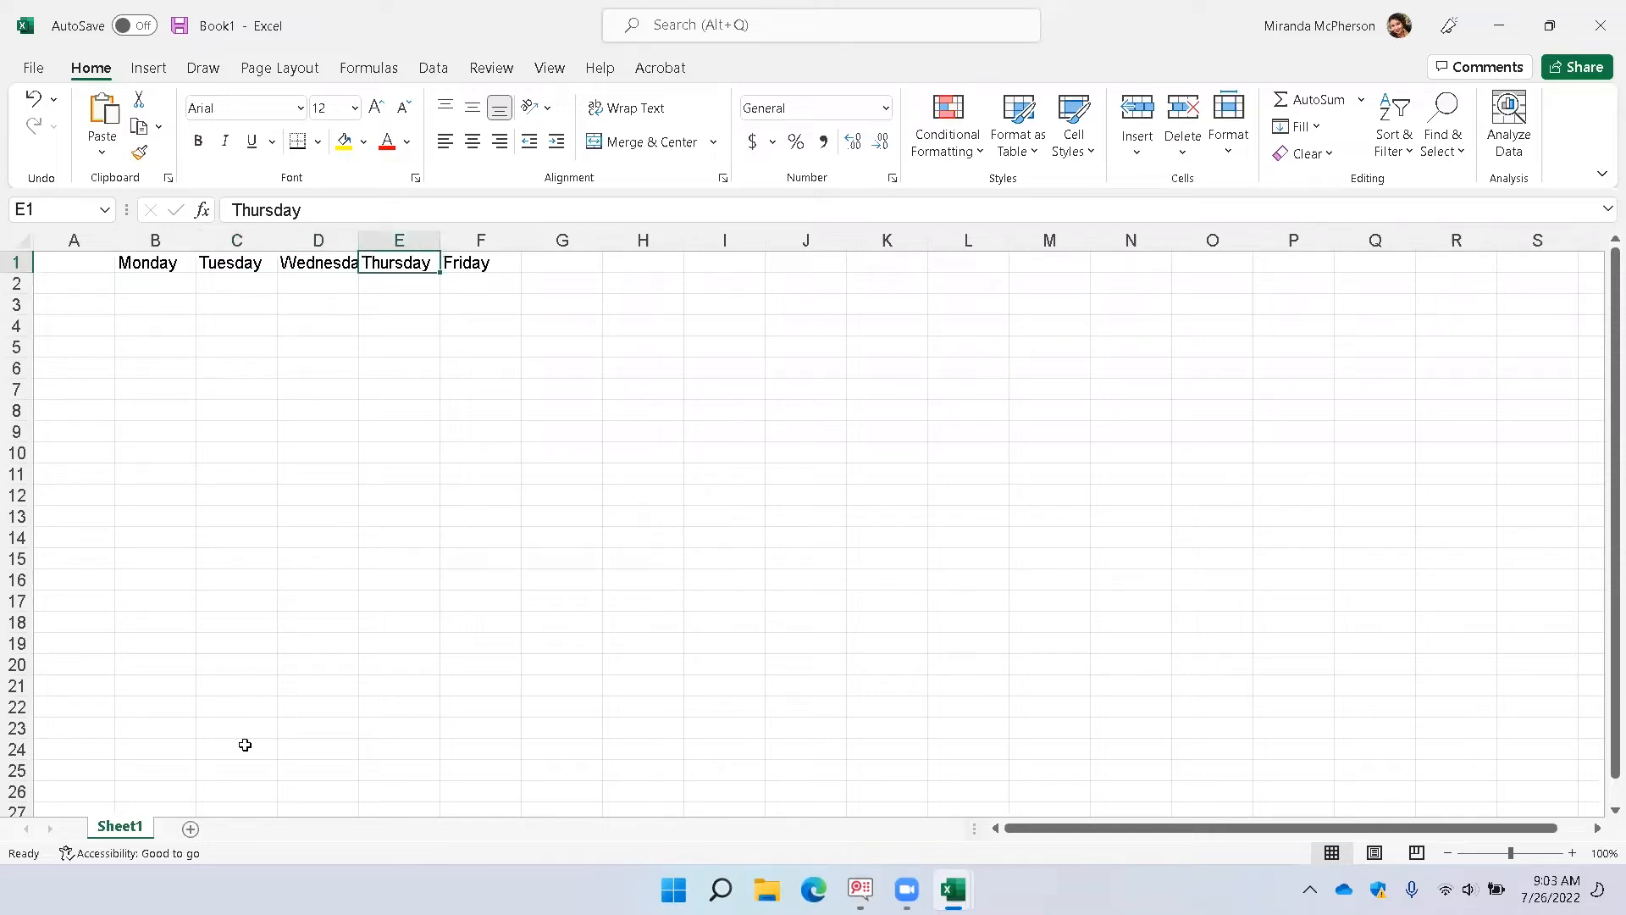
{"action": "key", "text": "Left"}
{"action": "key", "text": "Left"}
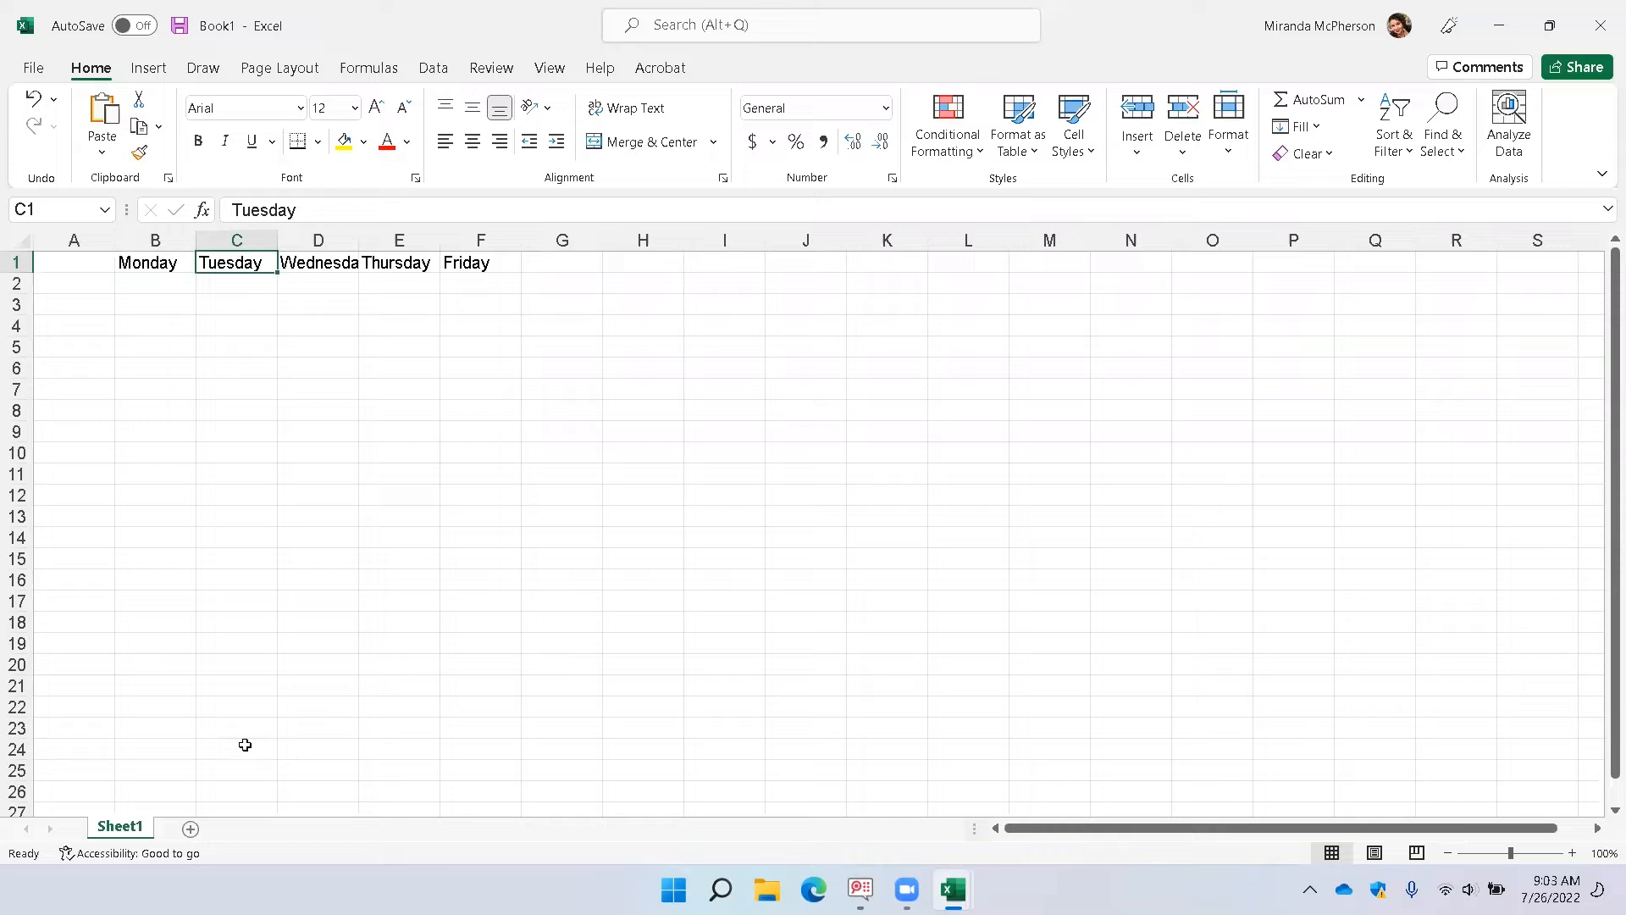
{"action": "key", "text": "Home"}
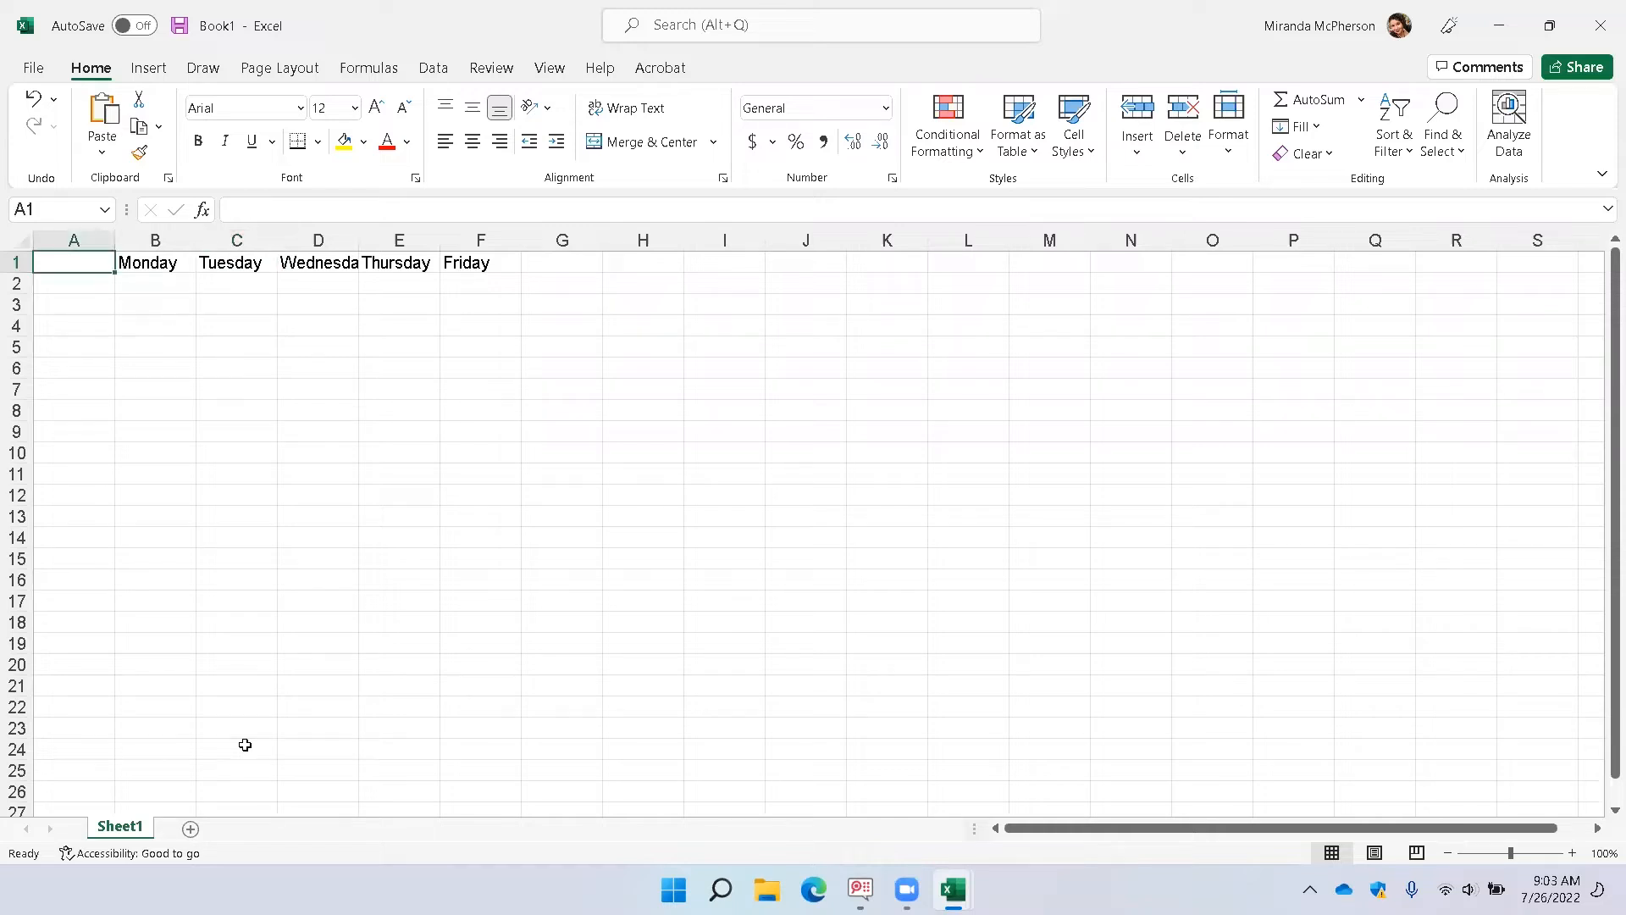
{"action": "key", "text": "Down"}
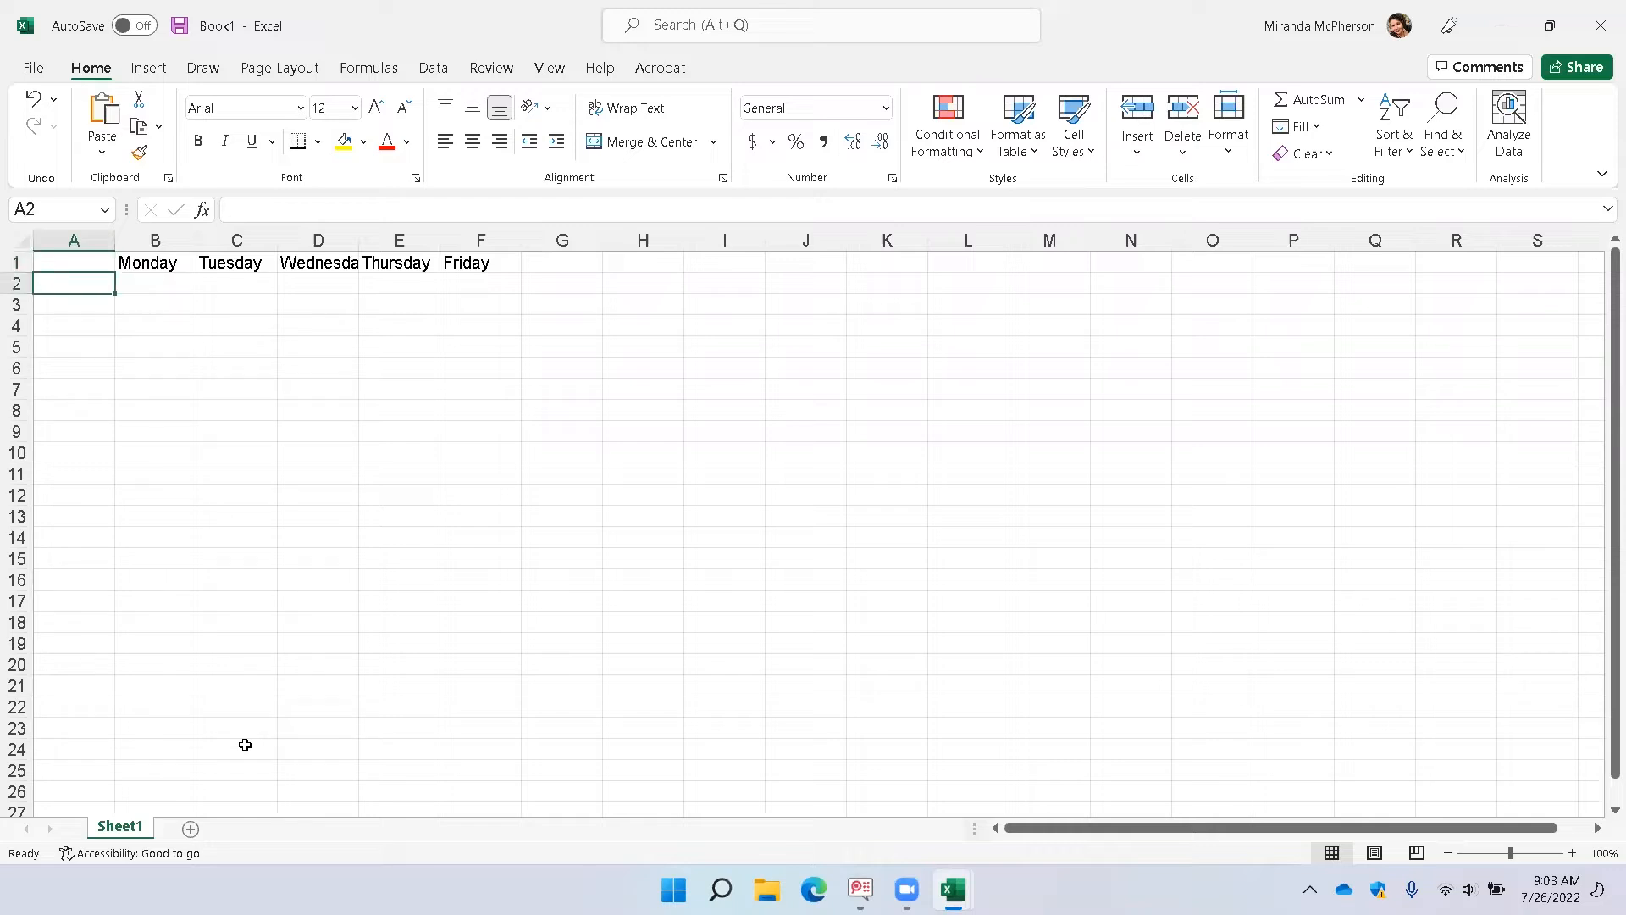
{"action": "type", "text": "Co"}
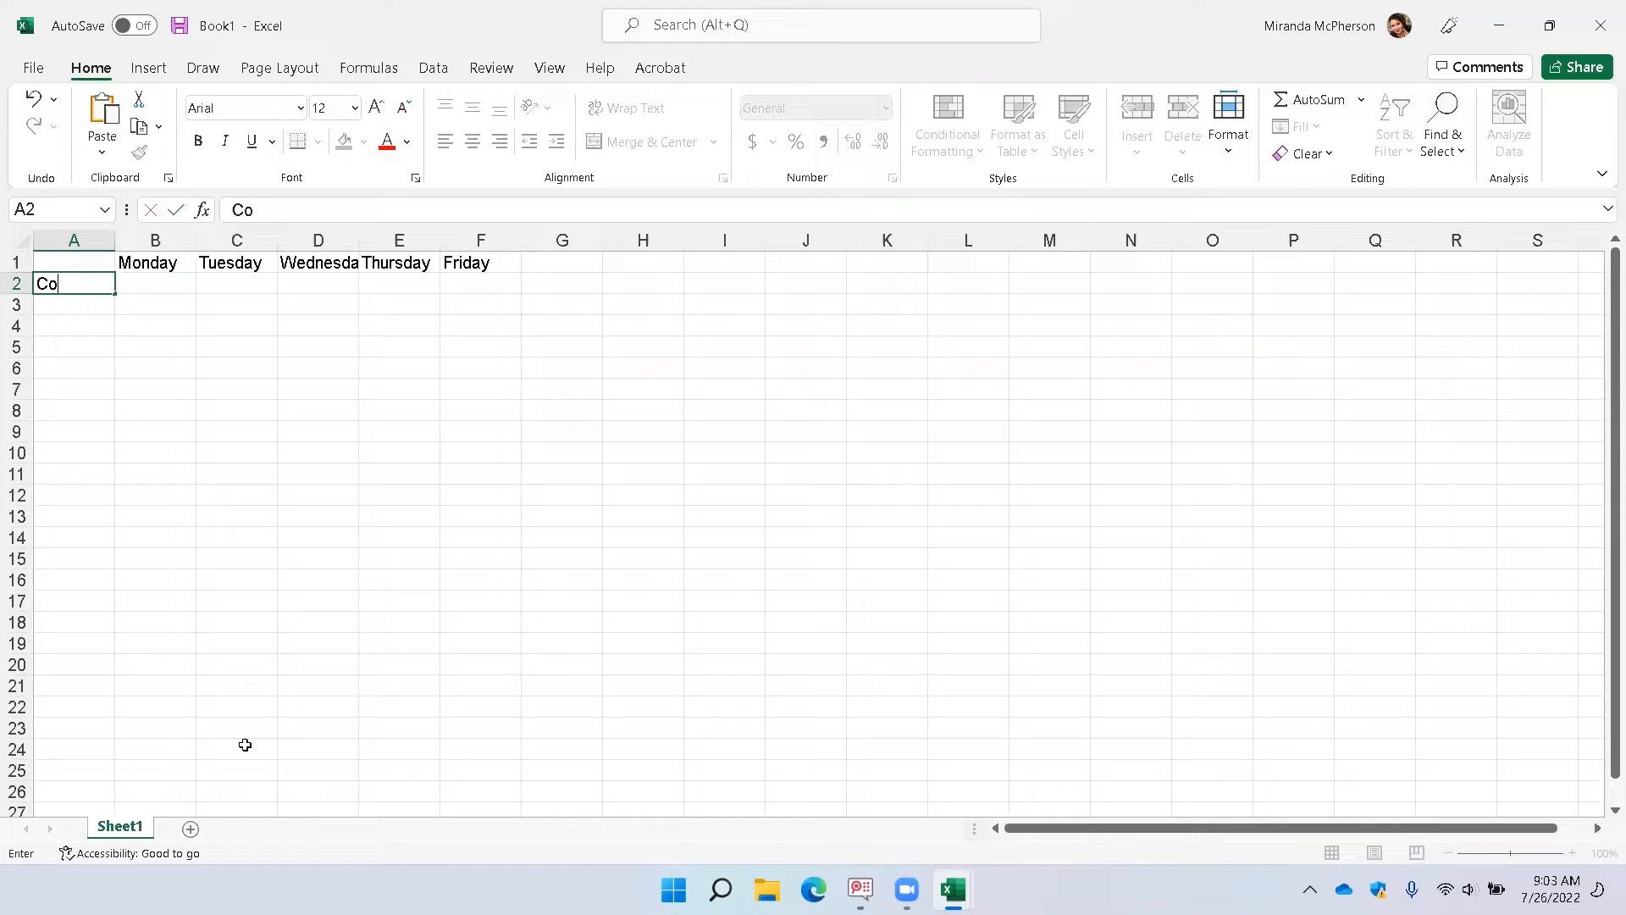
{"action": "type", "text": "ffee"}
{"action": "key", "text": "Return"}
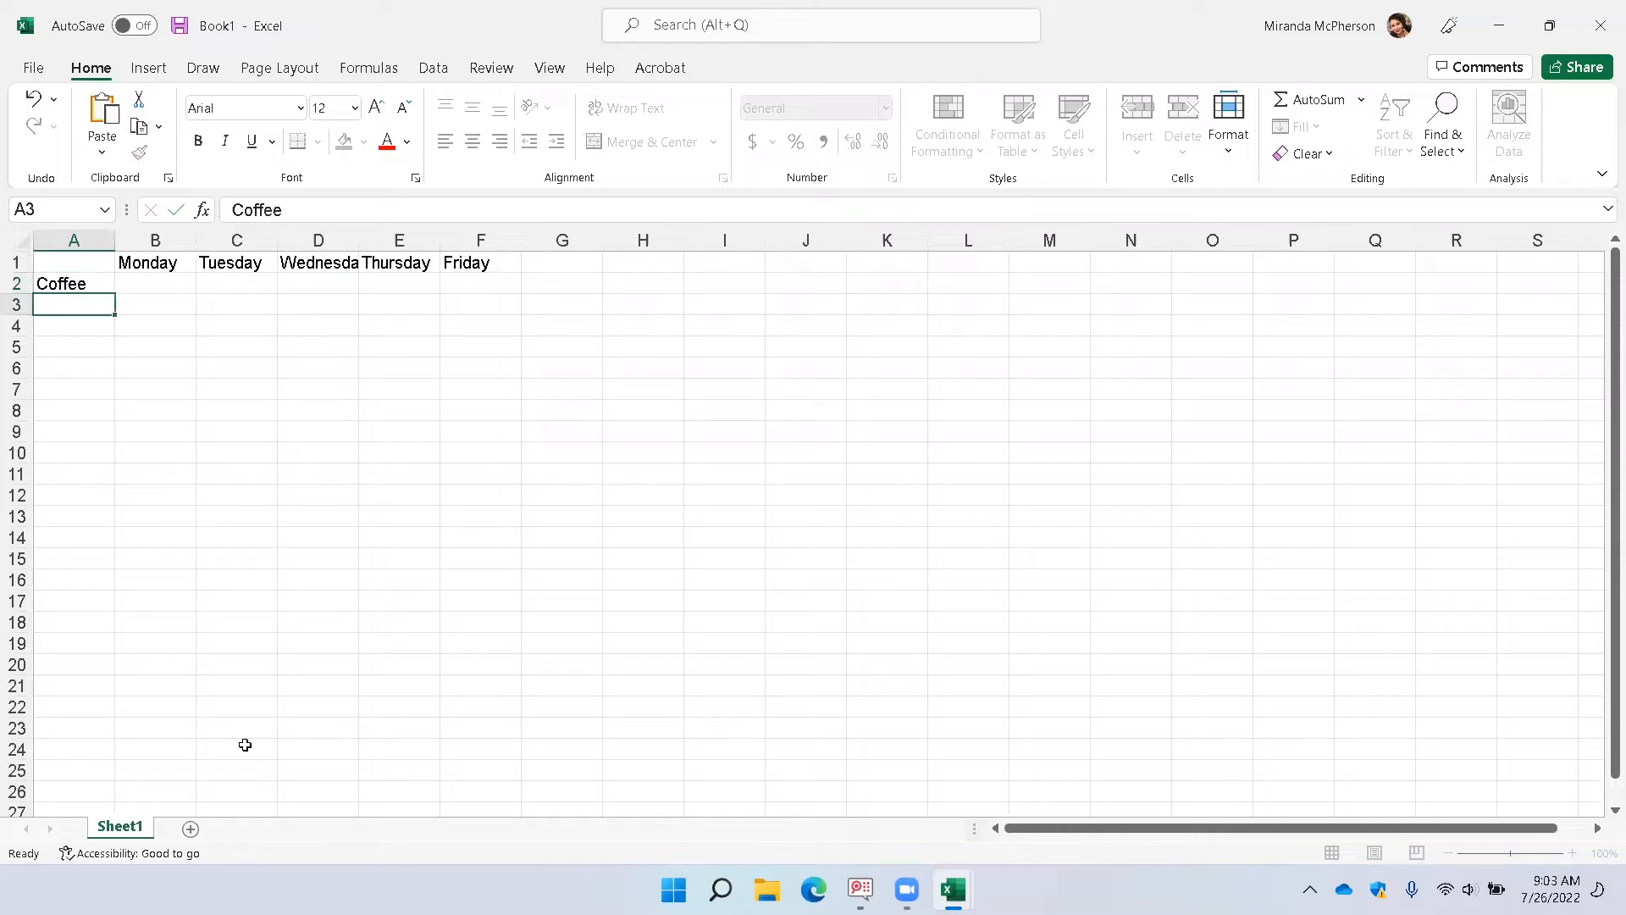
{"action": "type", "text": "Travel"}
{"action": "key", "text": "Return"}
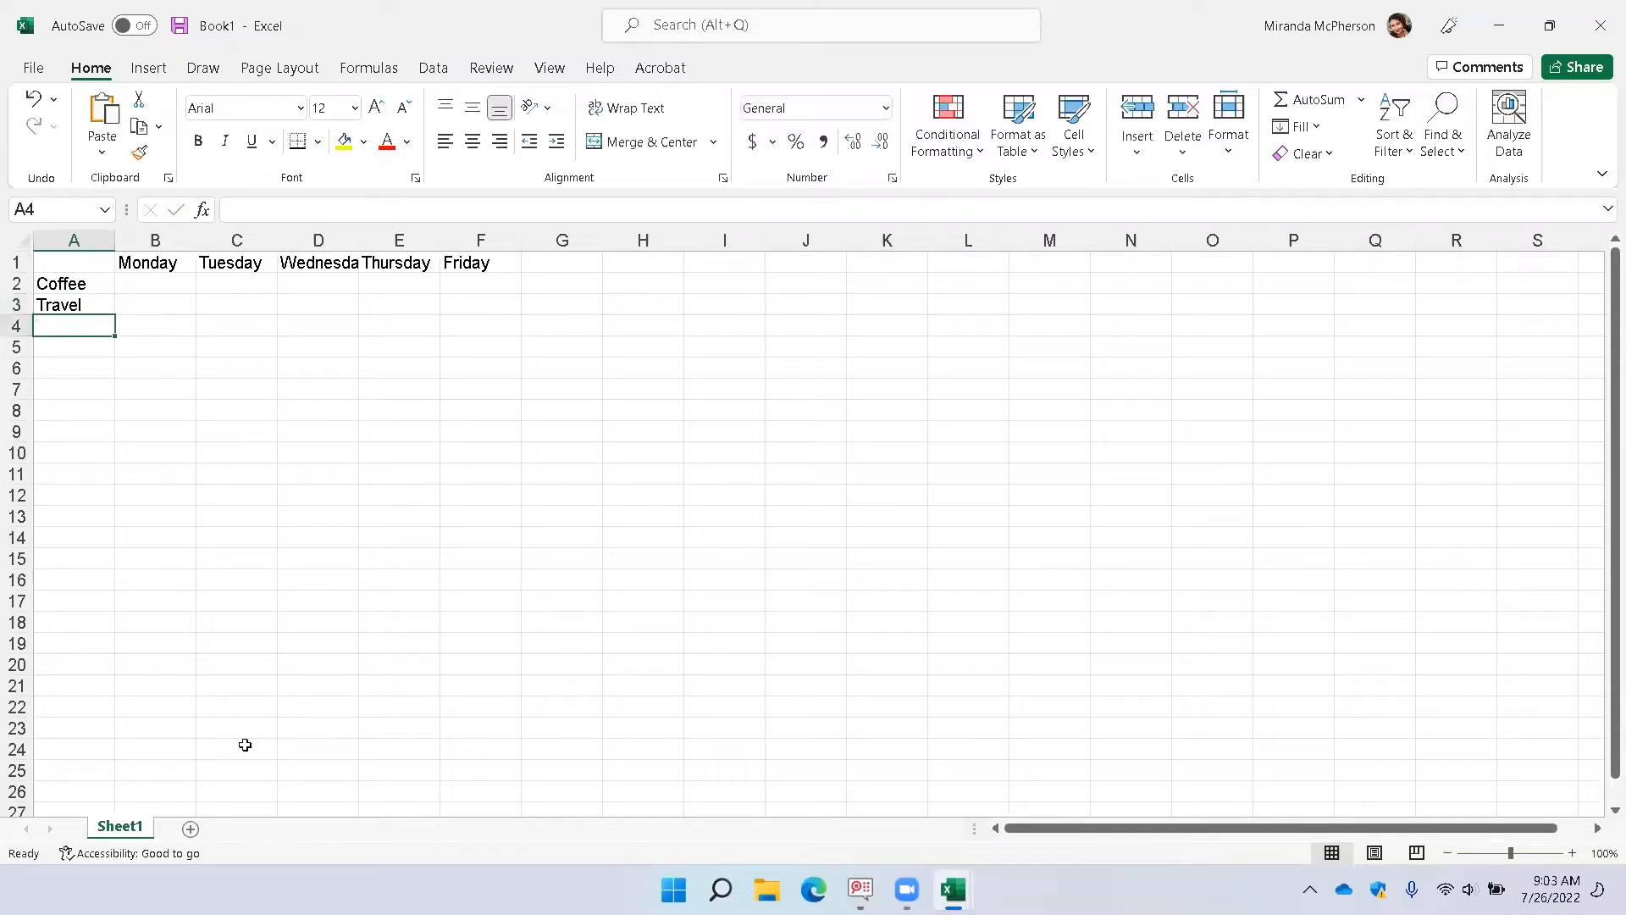
Add the row labels Lunch in cell A4 and snacks & beverages in cell A5.
{"action": "type", "text": "Lunc"}
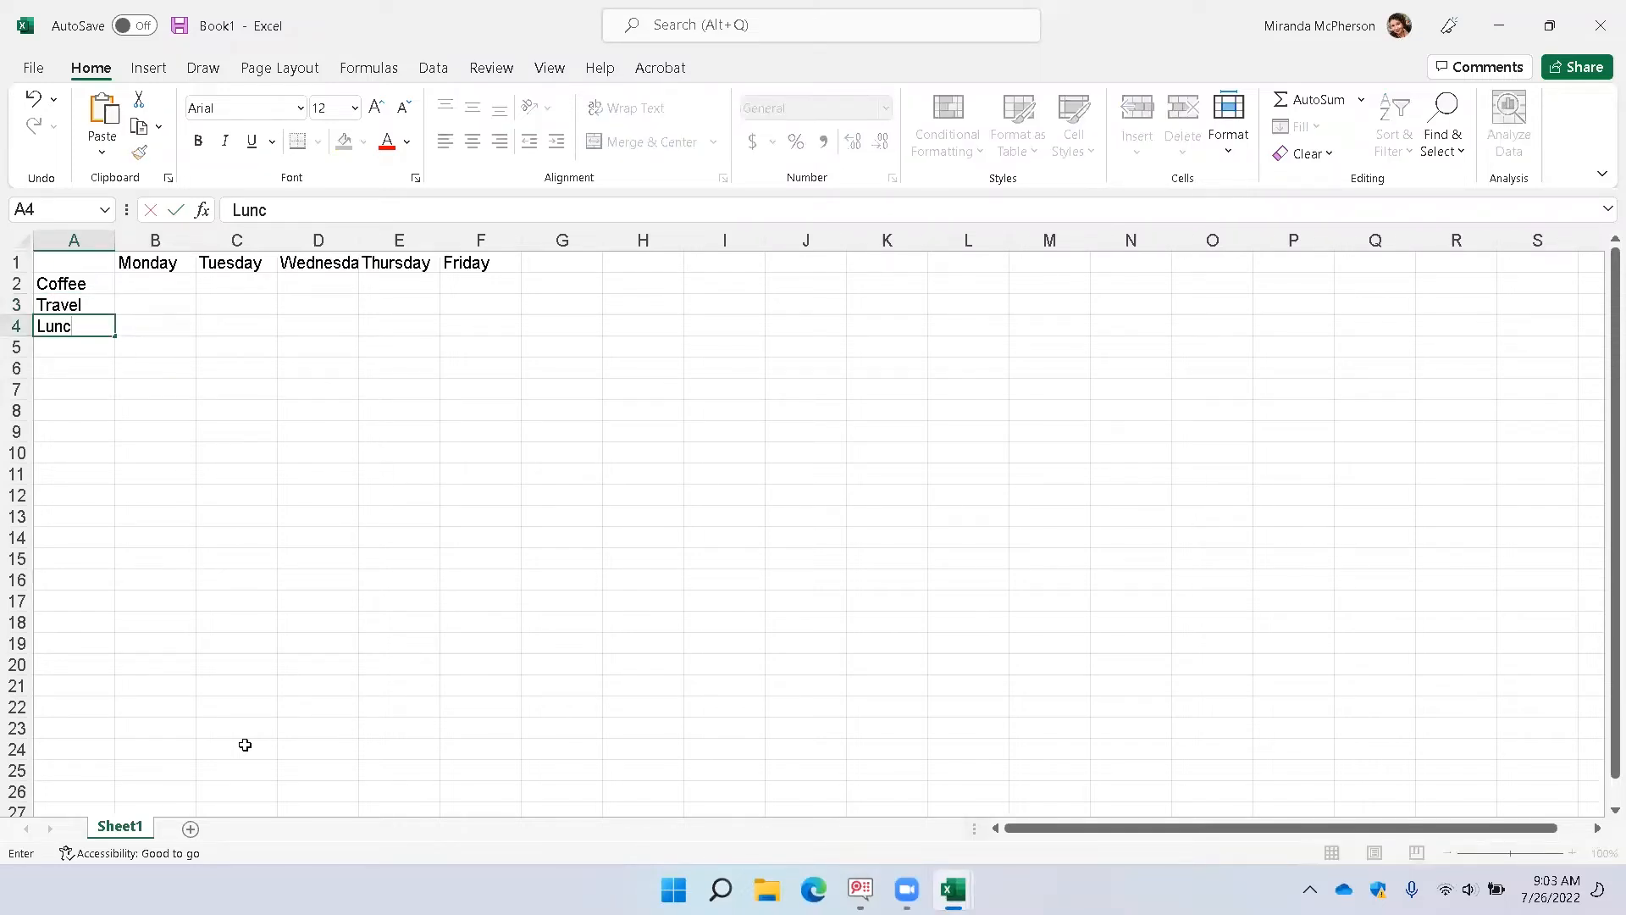
{"action": "type", "text": "h"}
{"action": "key", "text": "Return"}
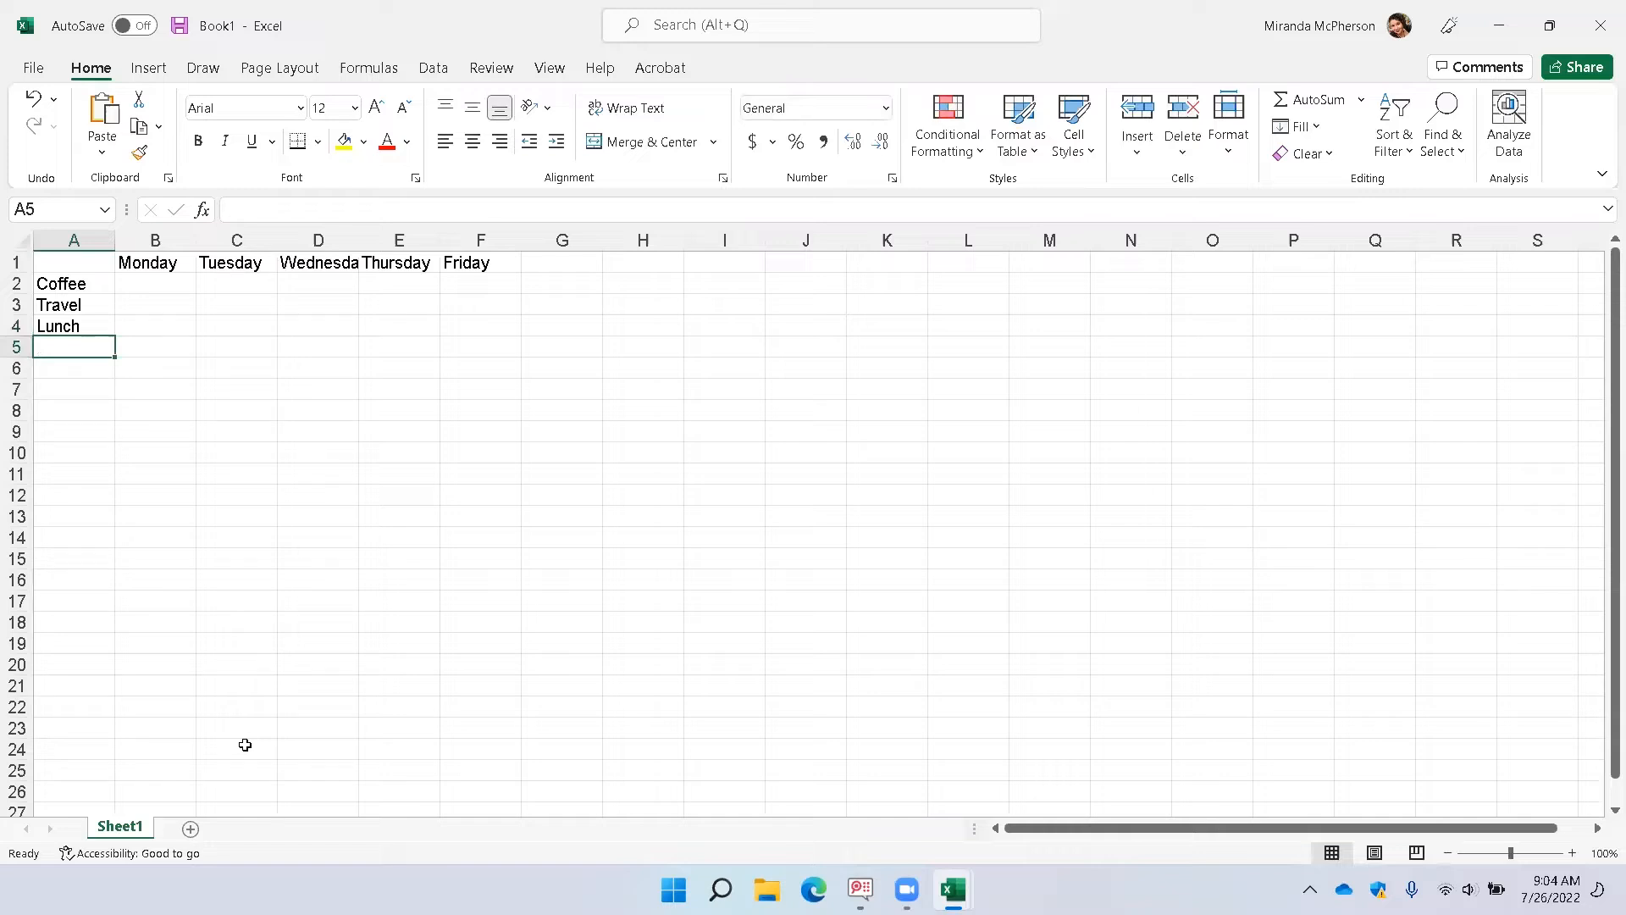
{"action": "type", "text": "snack"}
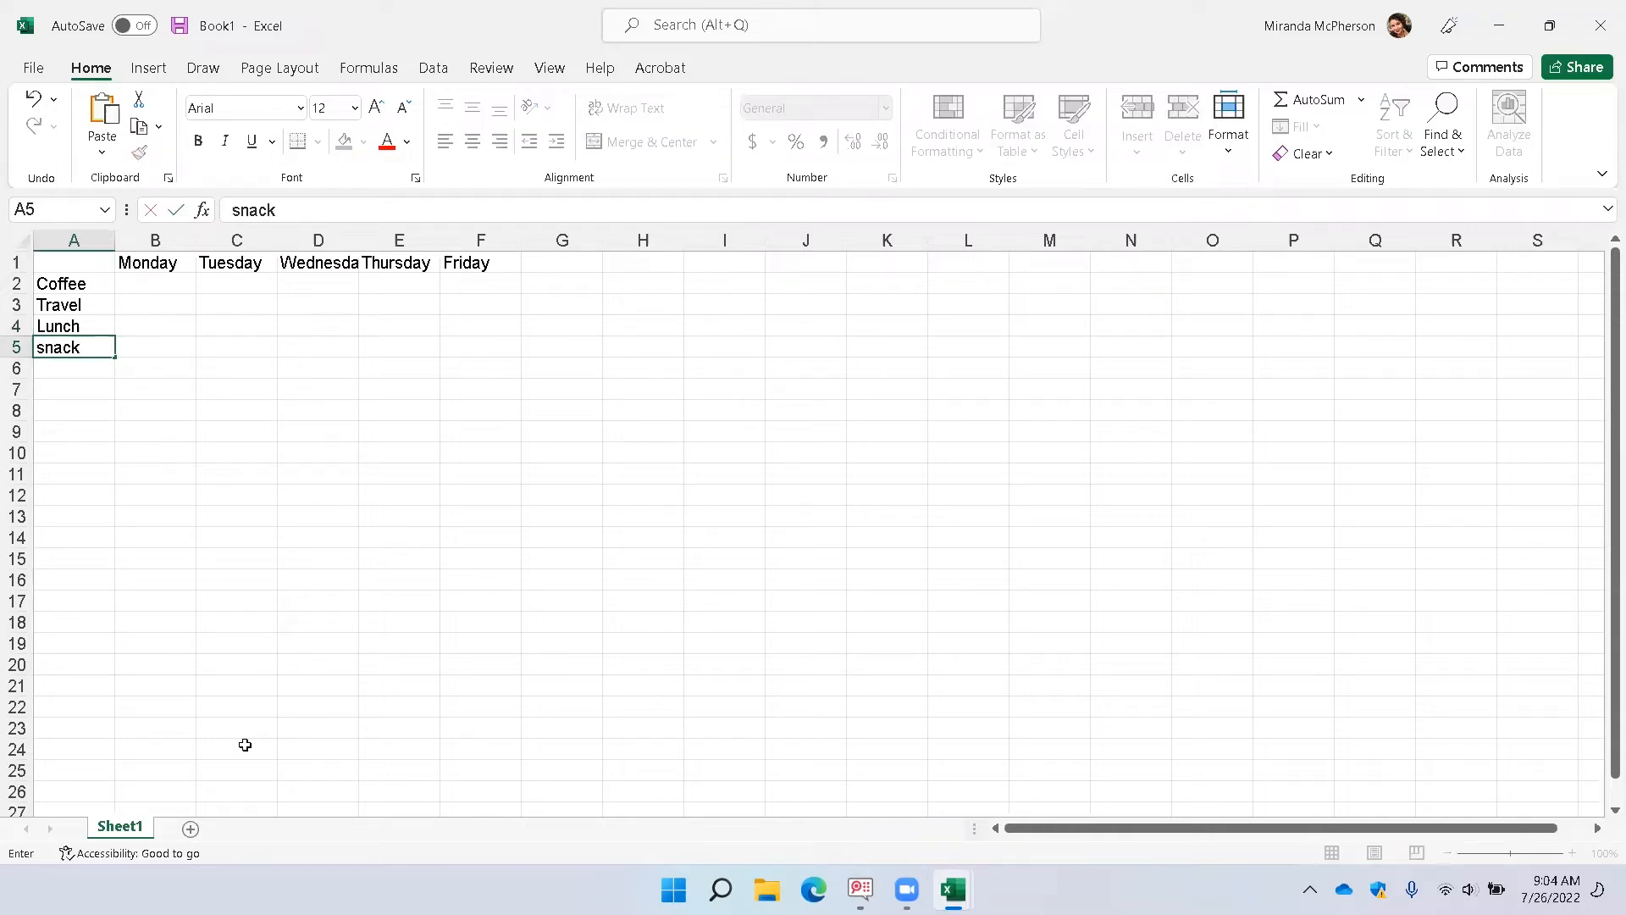
{"action": "type", "text": "s & beverages"}
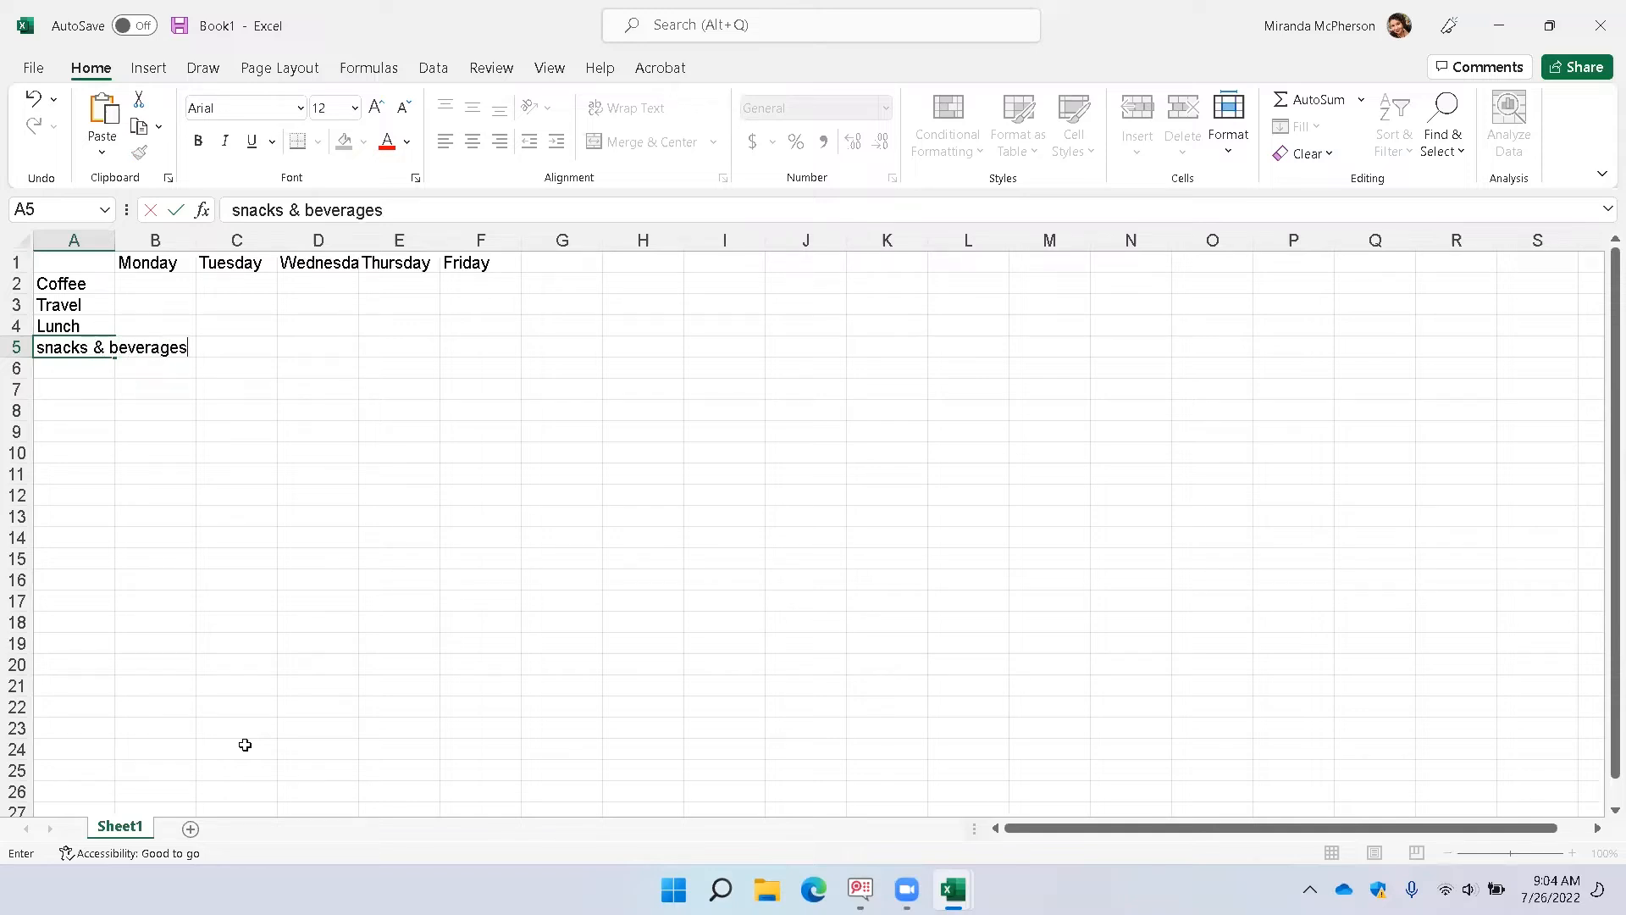
{"action": "key", "text": "Return"}
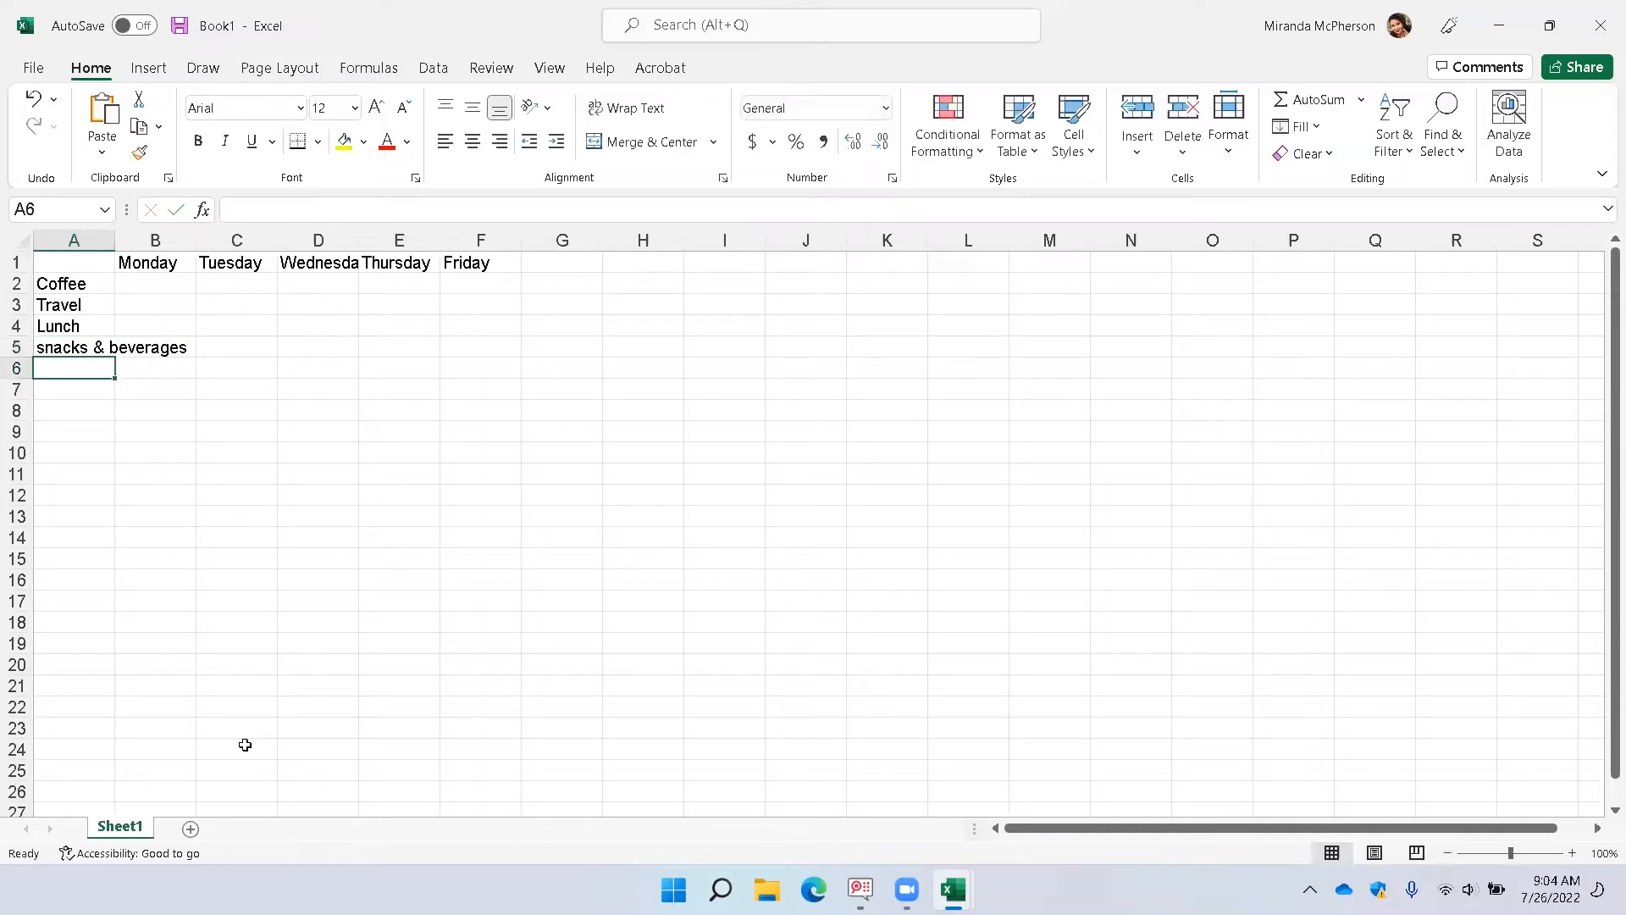
Enter the Coffee amounts 3.50 for Monday and 3.5 for both Tuesday and Wednesday in cells B2:D2.
{"action": "key", "text": "Up"}
{"action": "key", "text": "Up"}
{"action": "key", "text": "Up"}
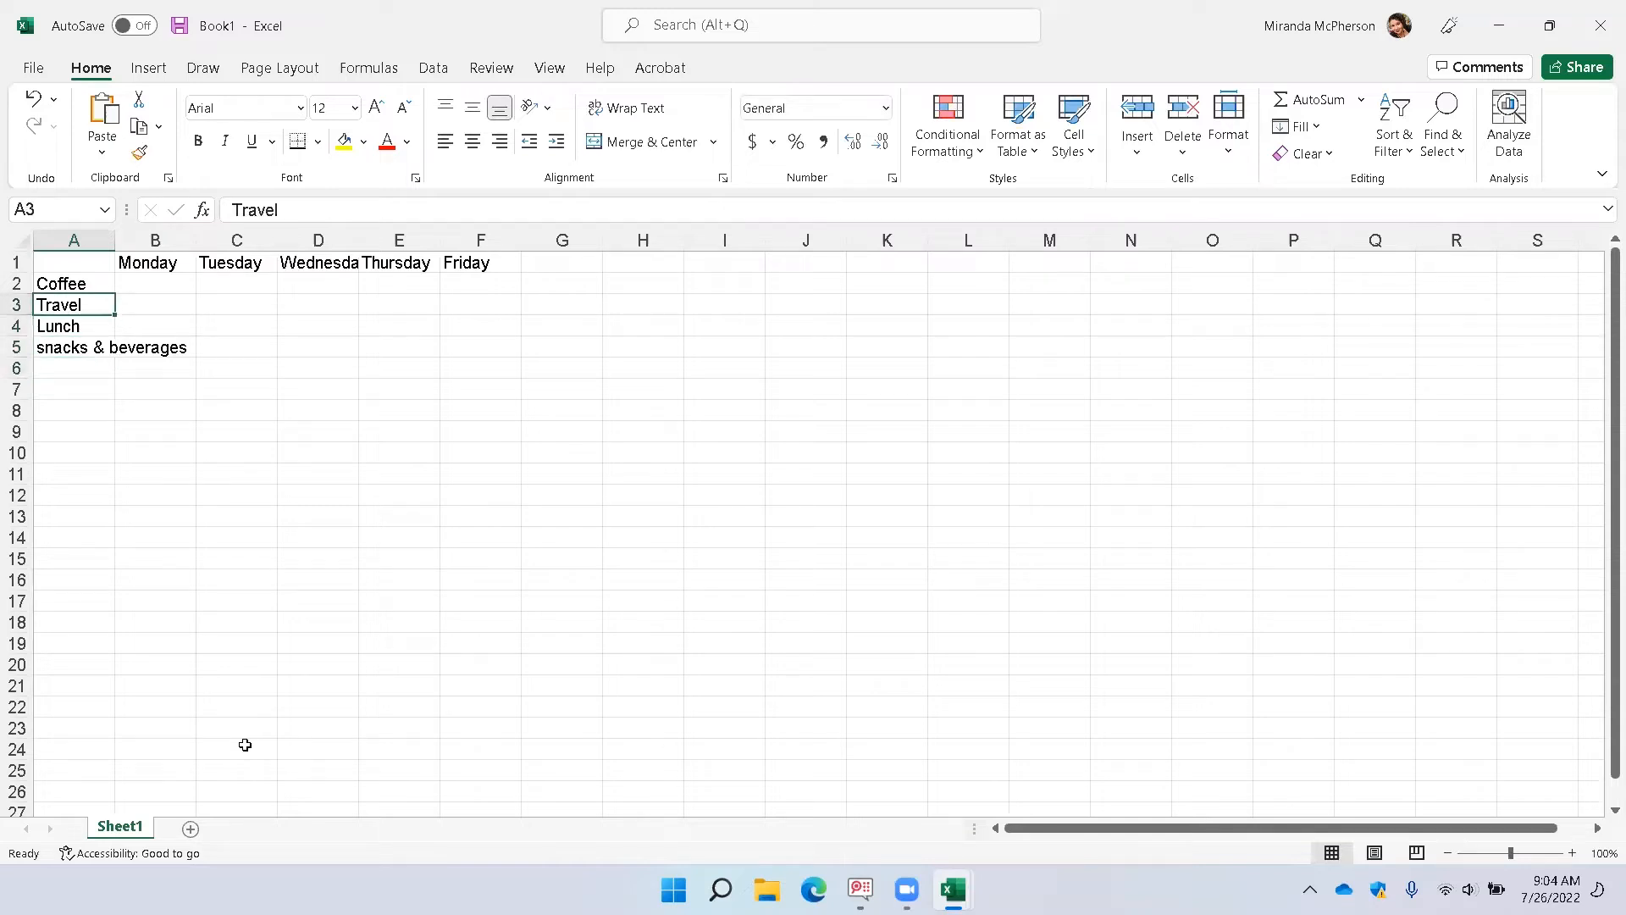
{"action": "key", "text": "Up"}
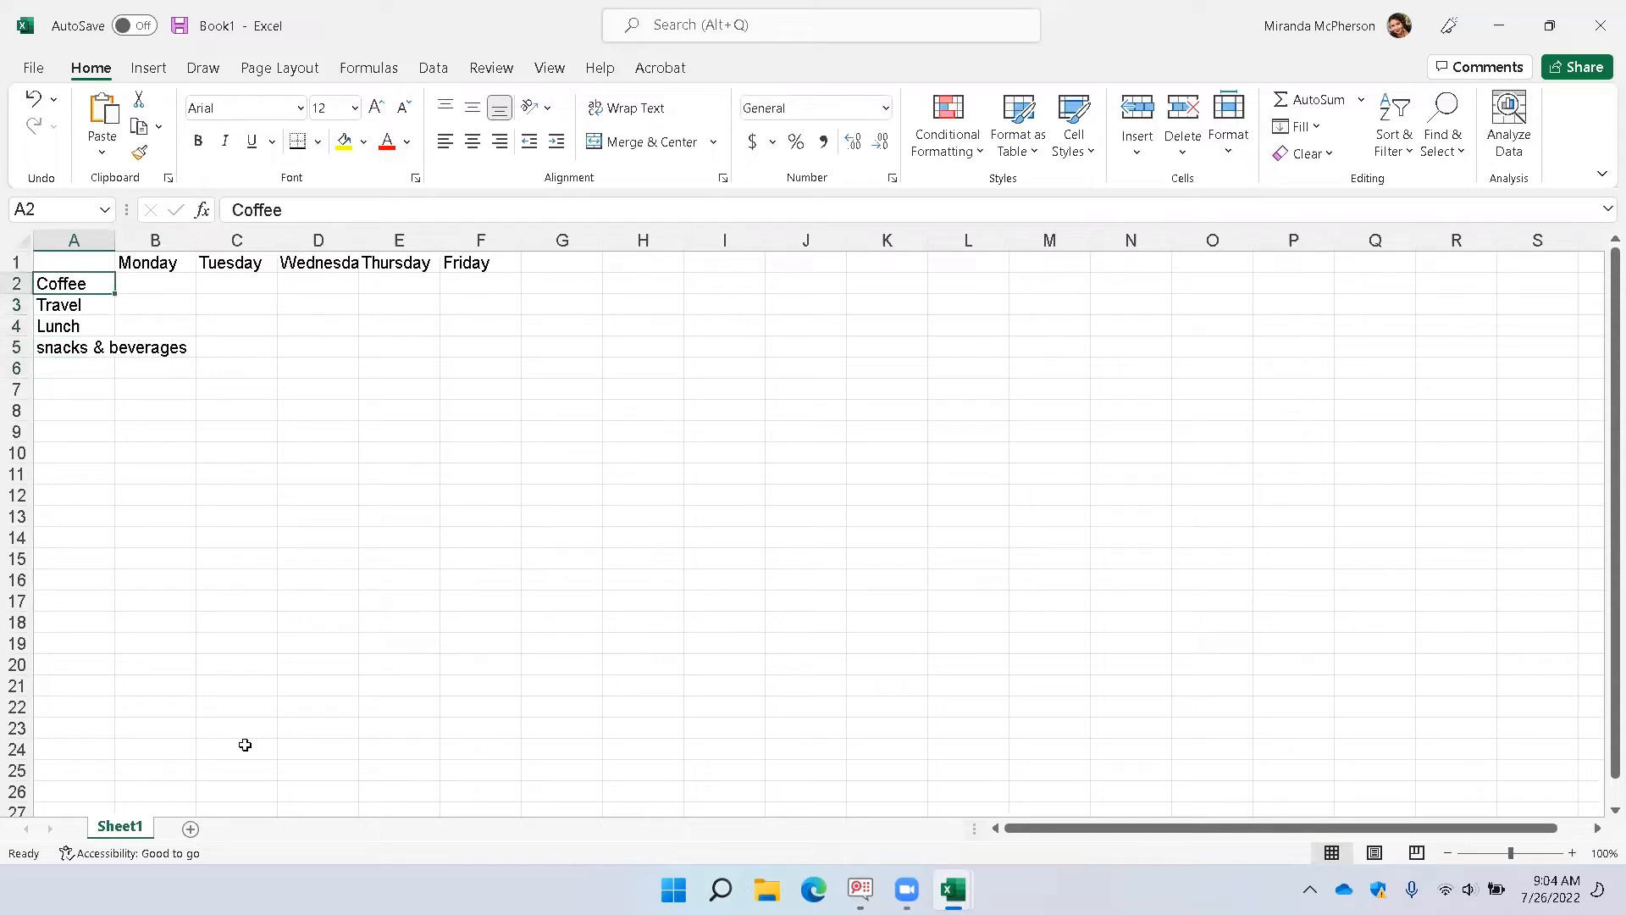
{"action": "key", "text": "Right"}
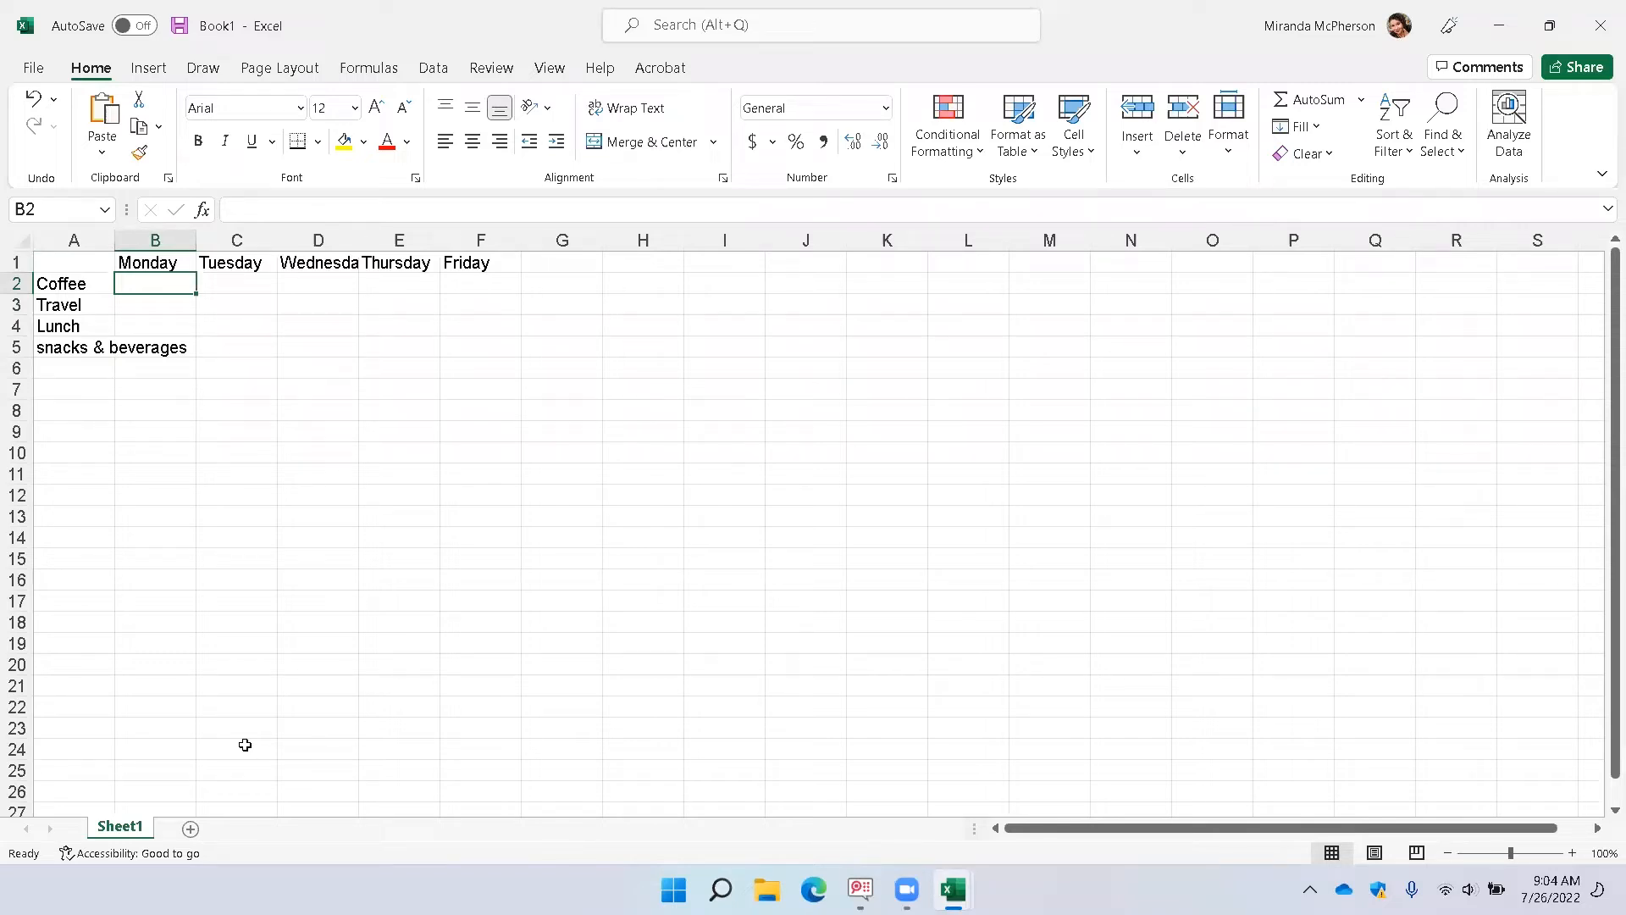
{"action": "type", "text": "3.50"}
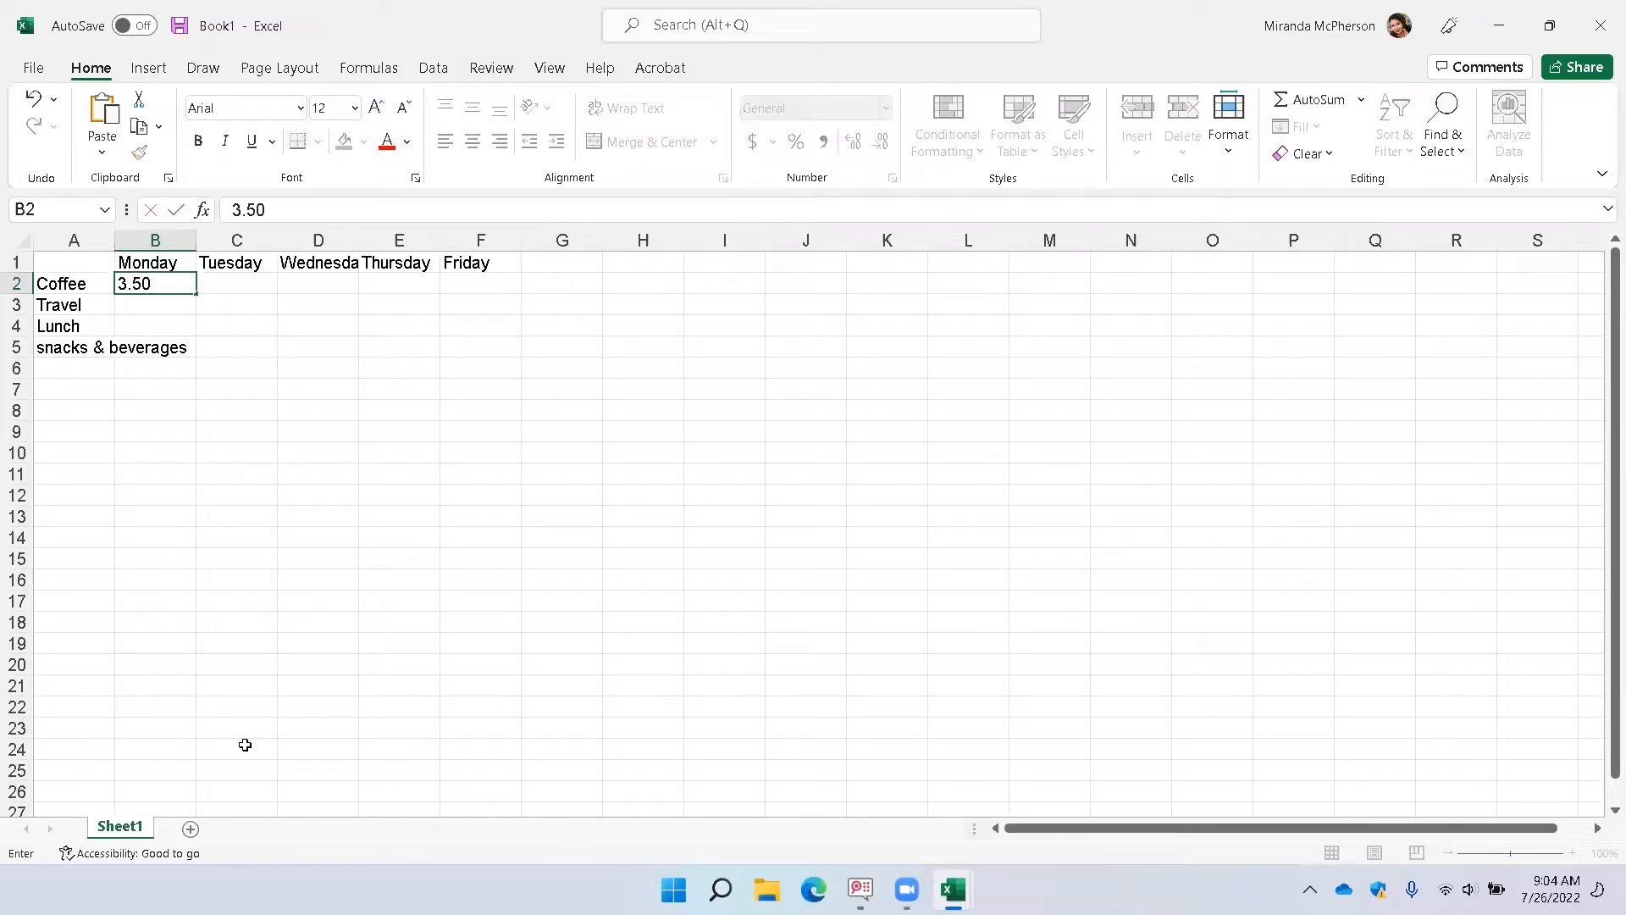
{"action": "key", "text": "Tab"}
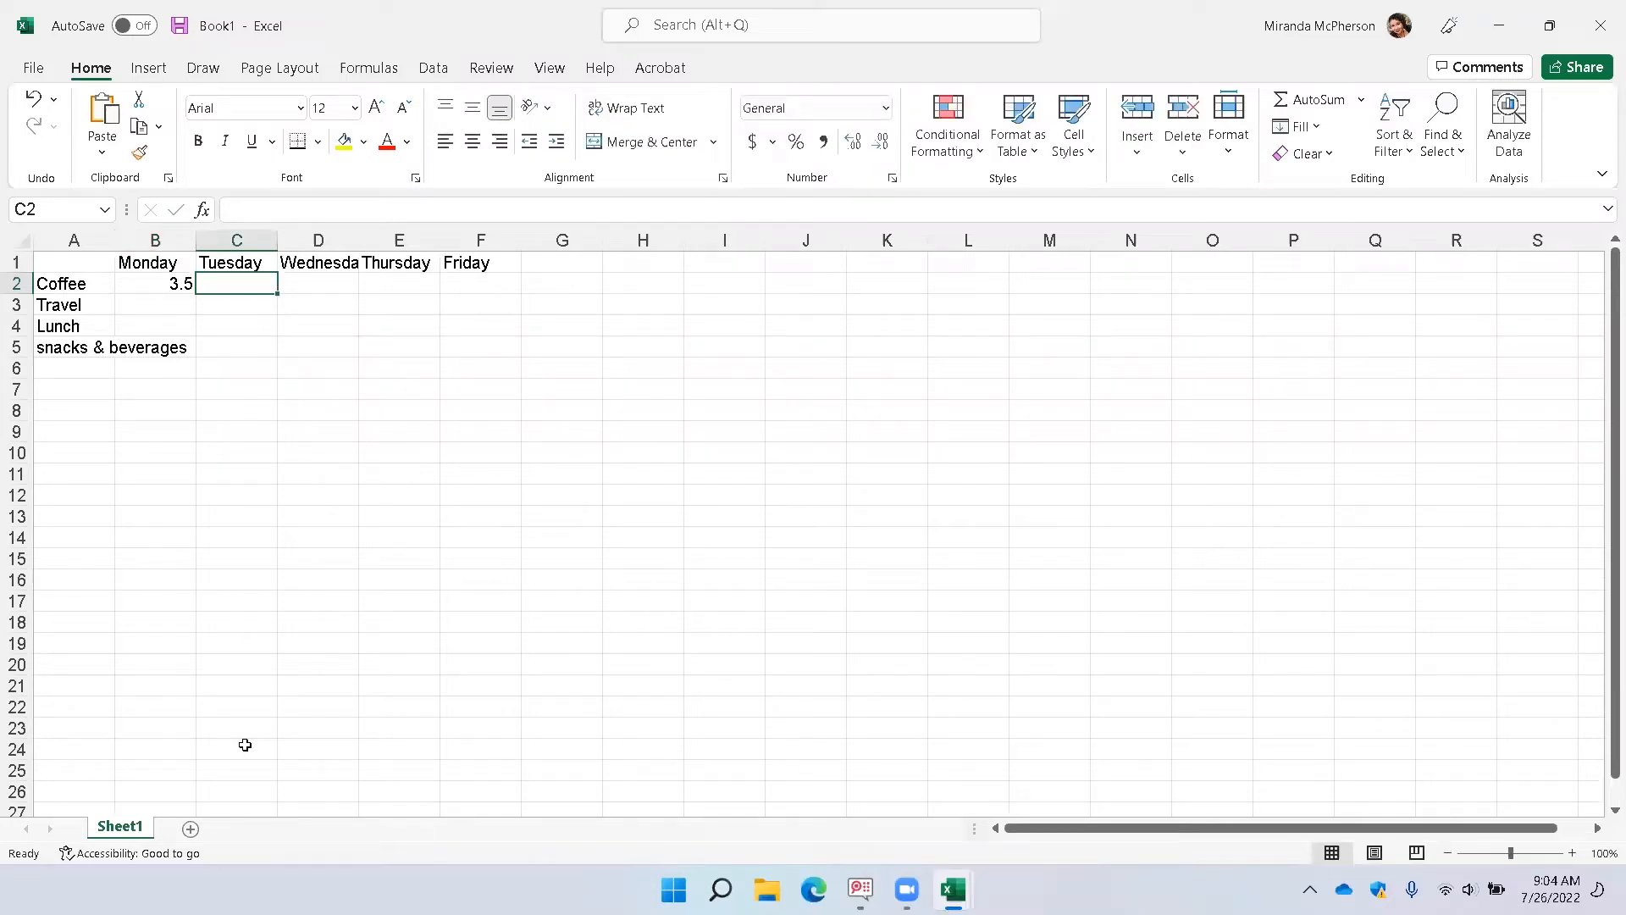
{"action": "type", "text": "3.5"}
{"action": "key", "text": "Tab"}
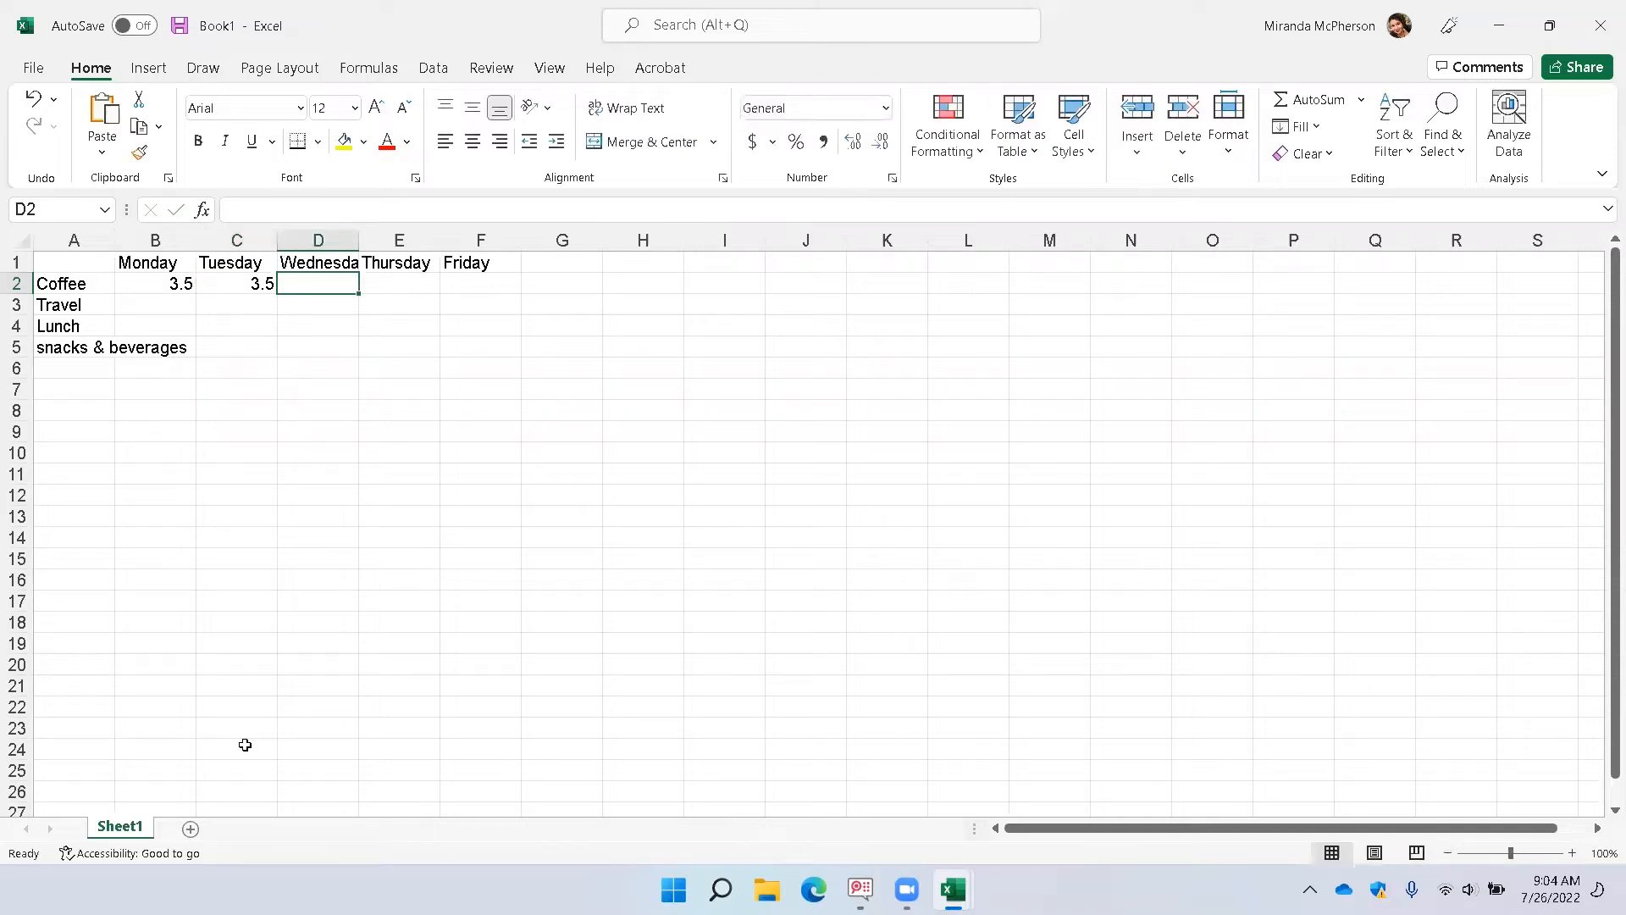
{"action": "type", "text": "3.5"}
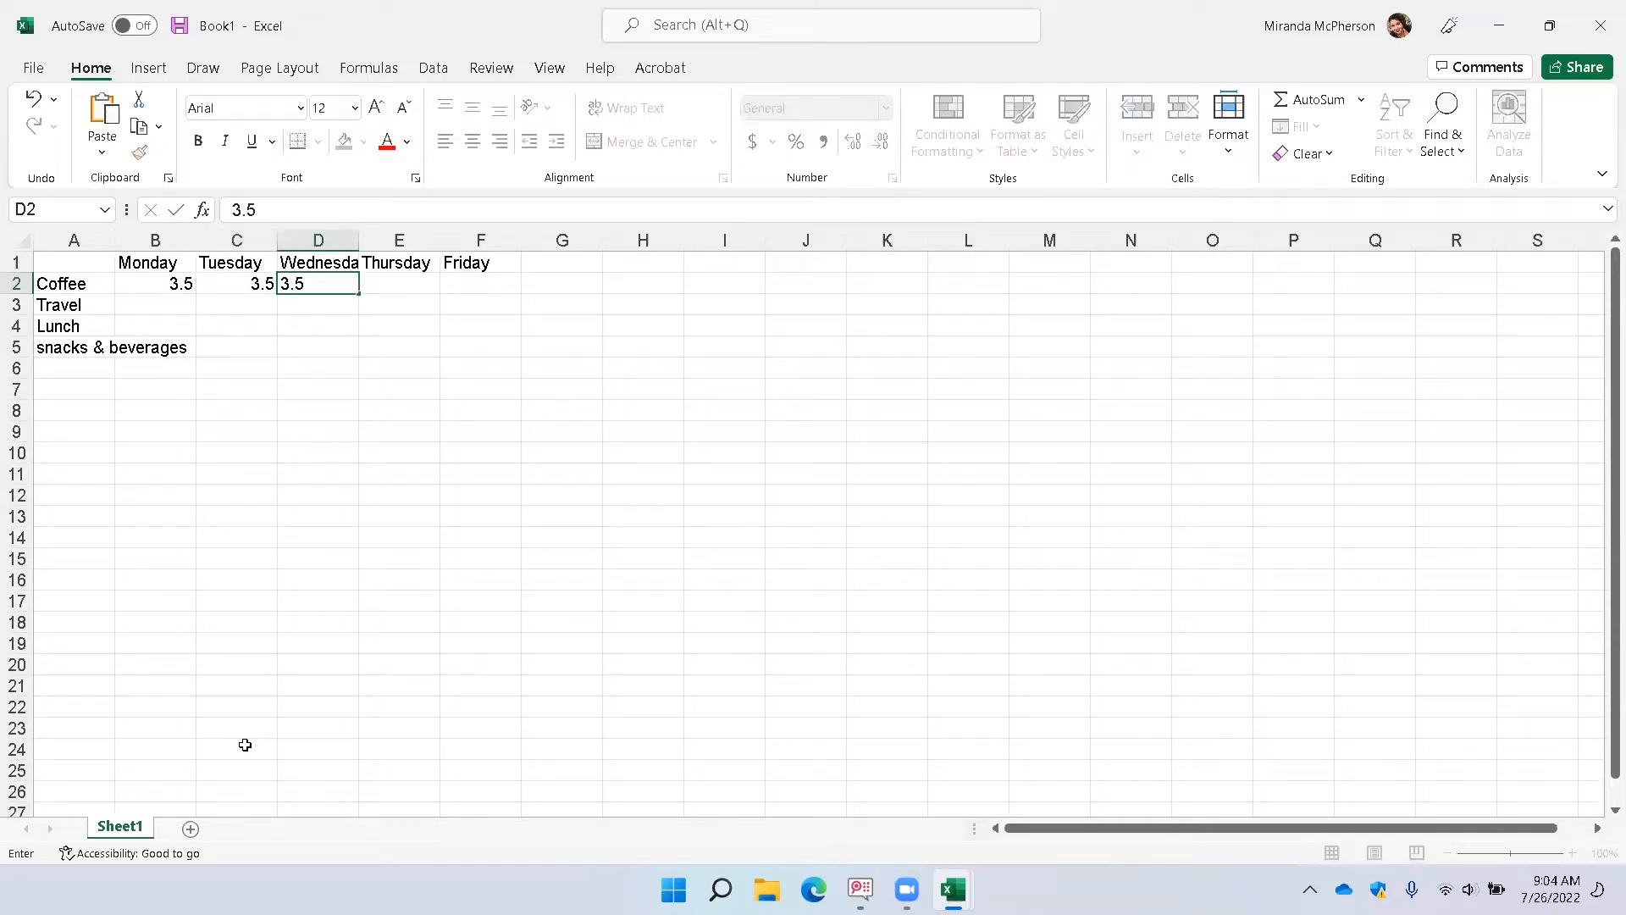
{"action": "key", "text": "Tab"}
Complete the Coffee row with 0 for Thursday in cell E2 and 2.75 for Friday in cell F2.
{"action": "type", "text": "0"}
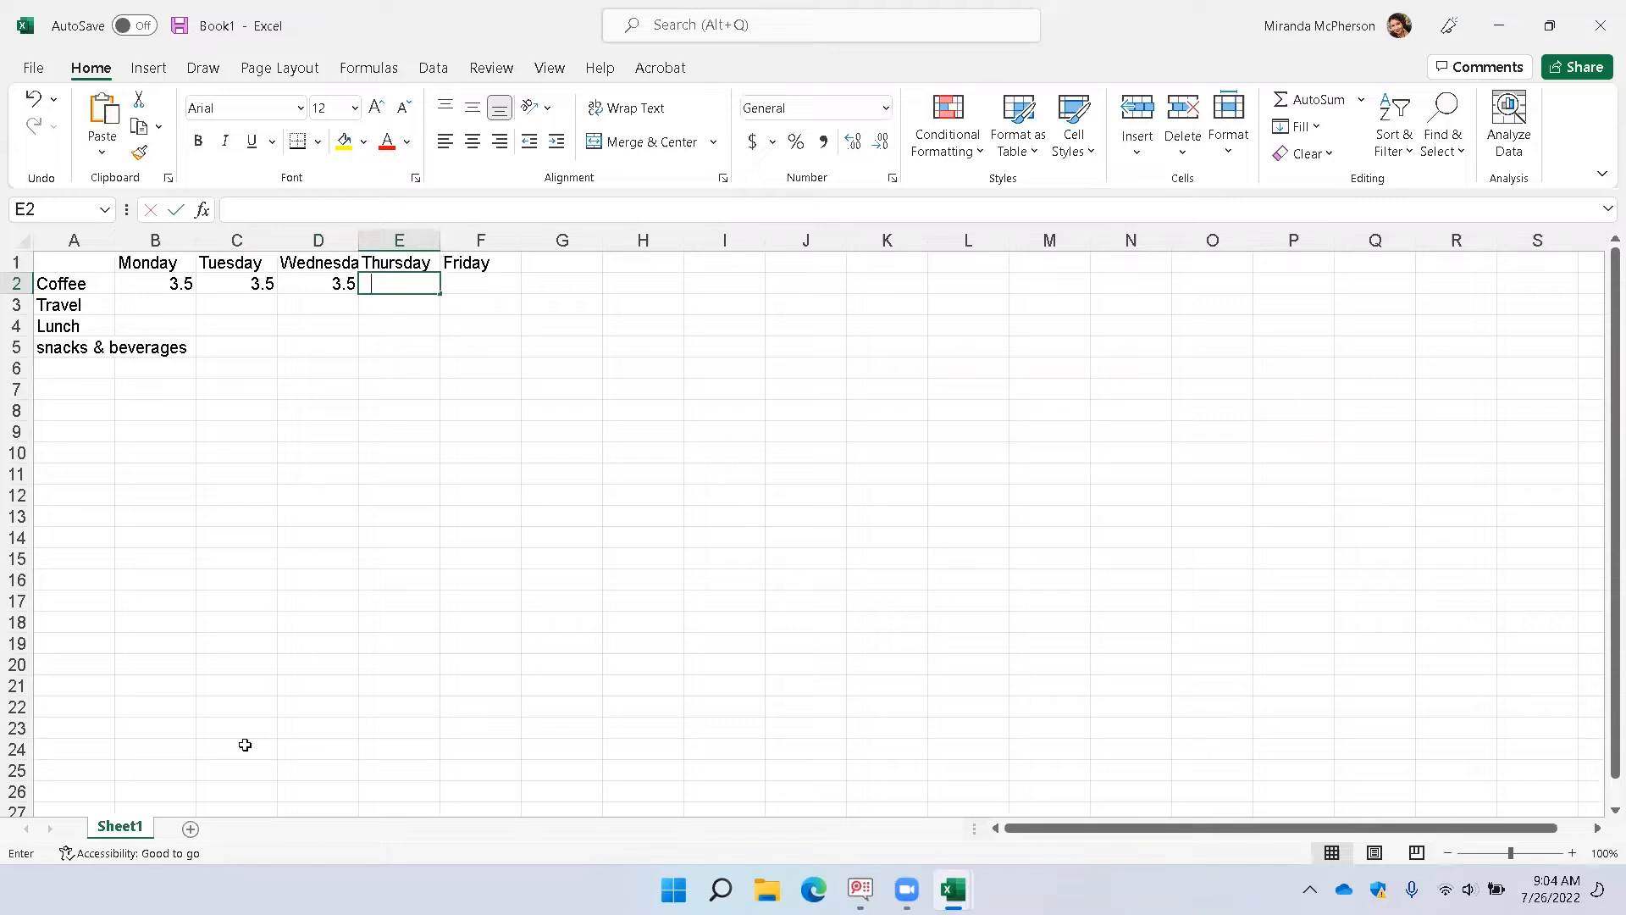
{"action": "key", "text": "Tab"}
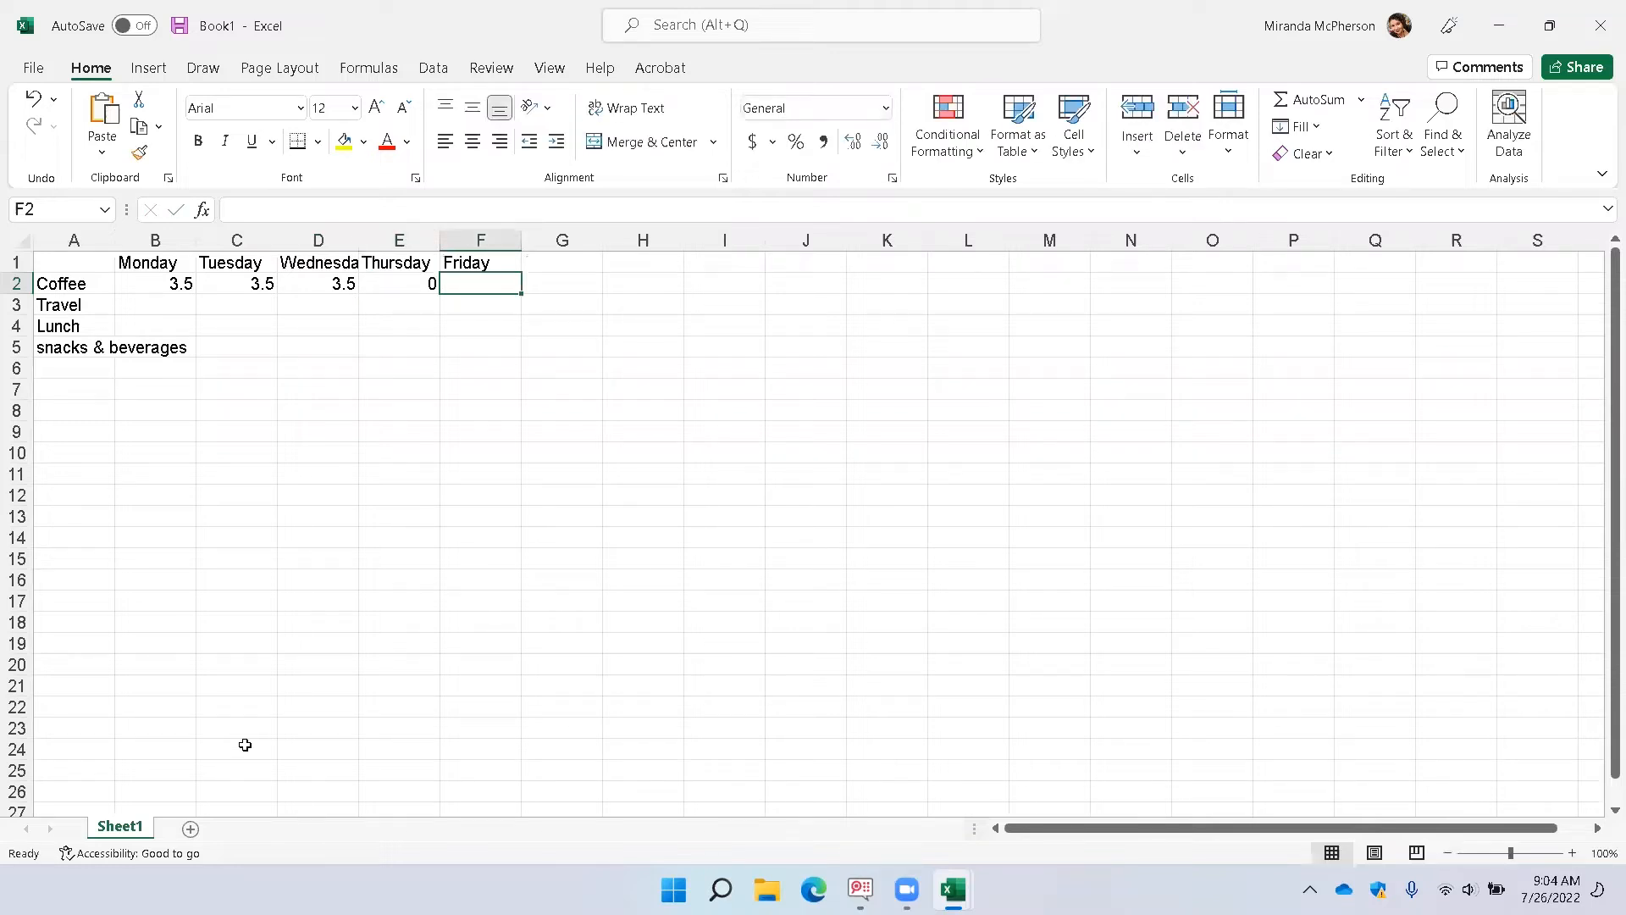
{"action": "type", "text": "2"}
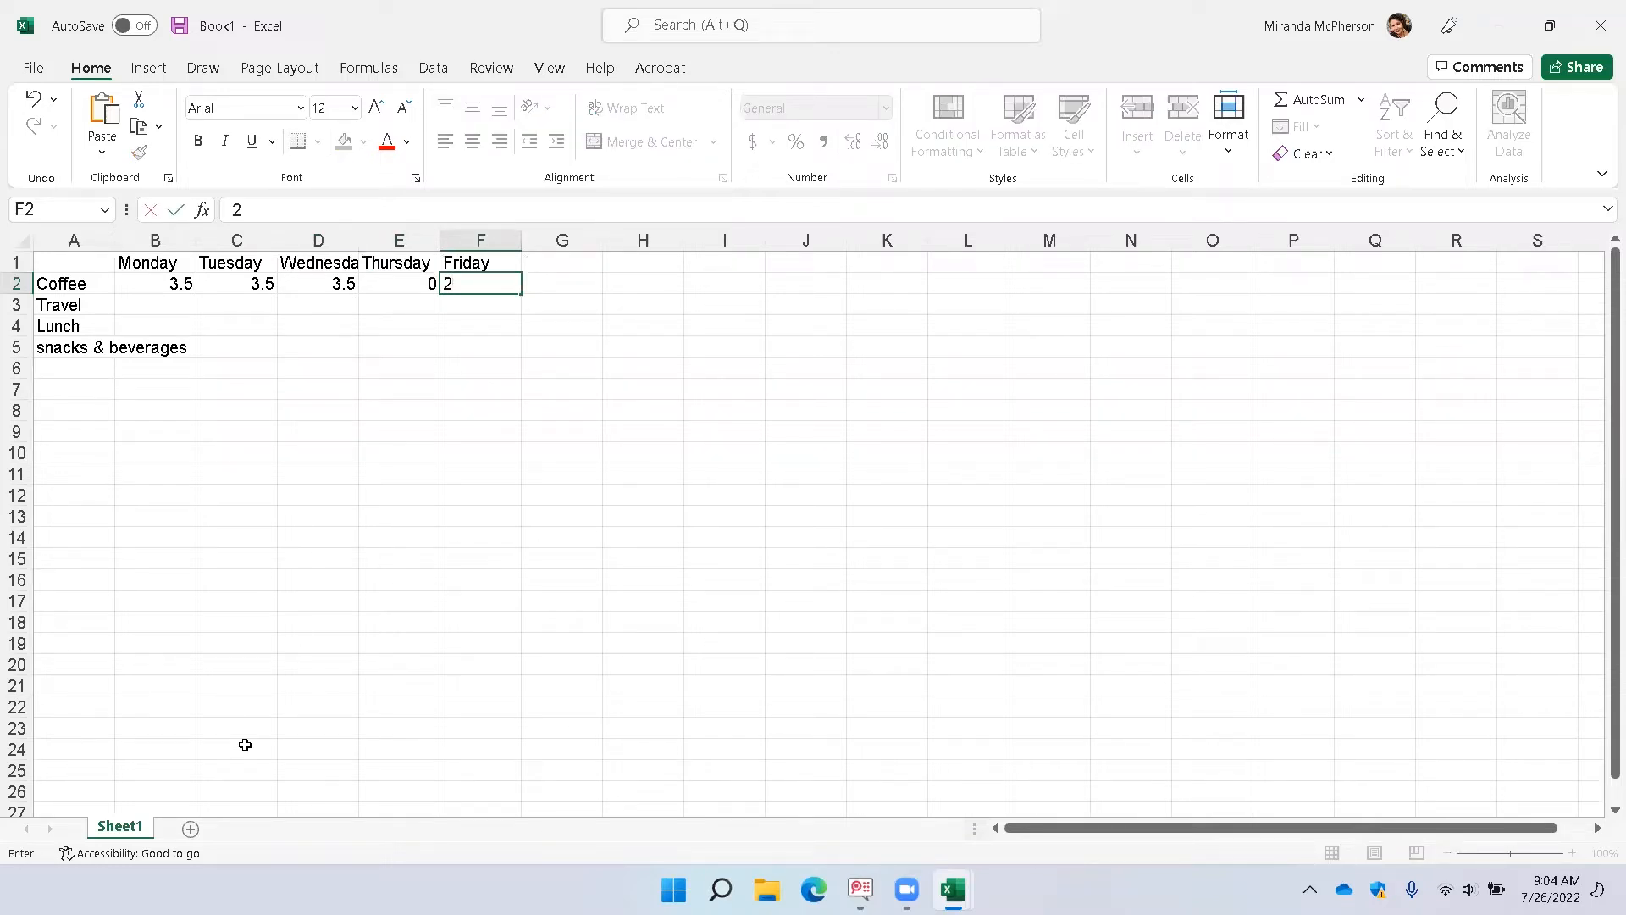
{"action": "type", "text": ".75"}
{"action": "key", "text": "Return"}
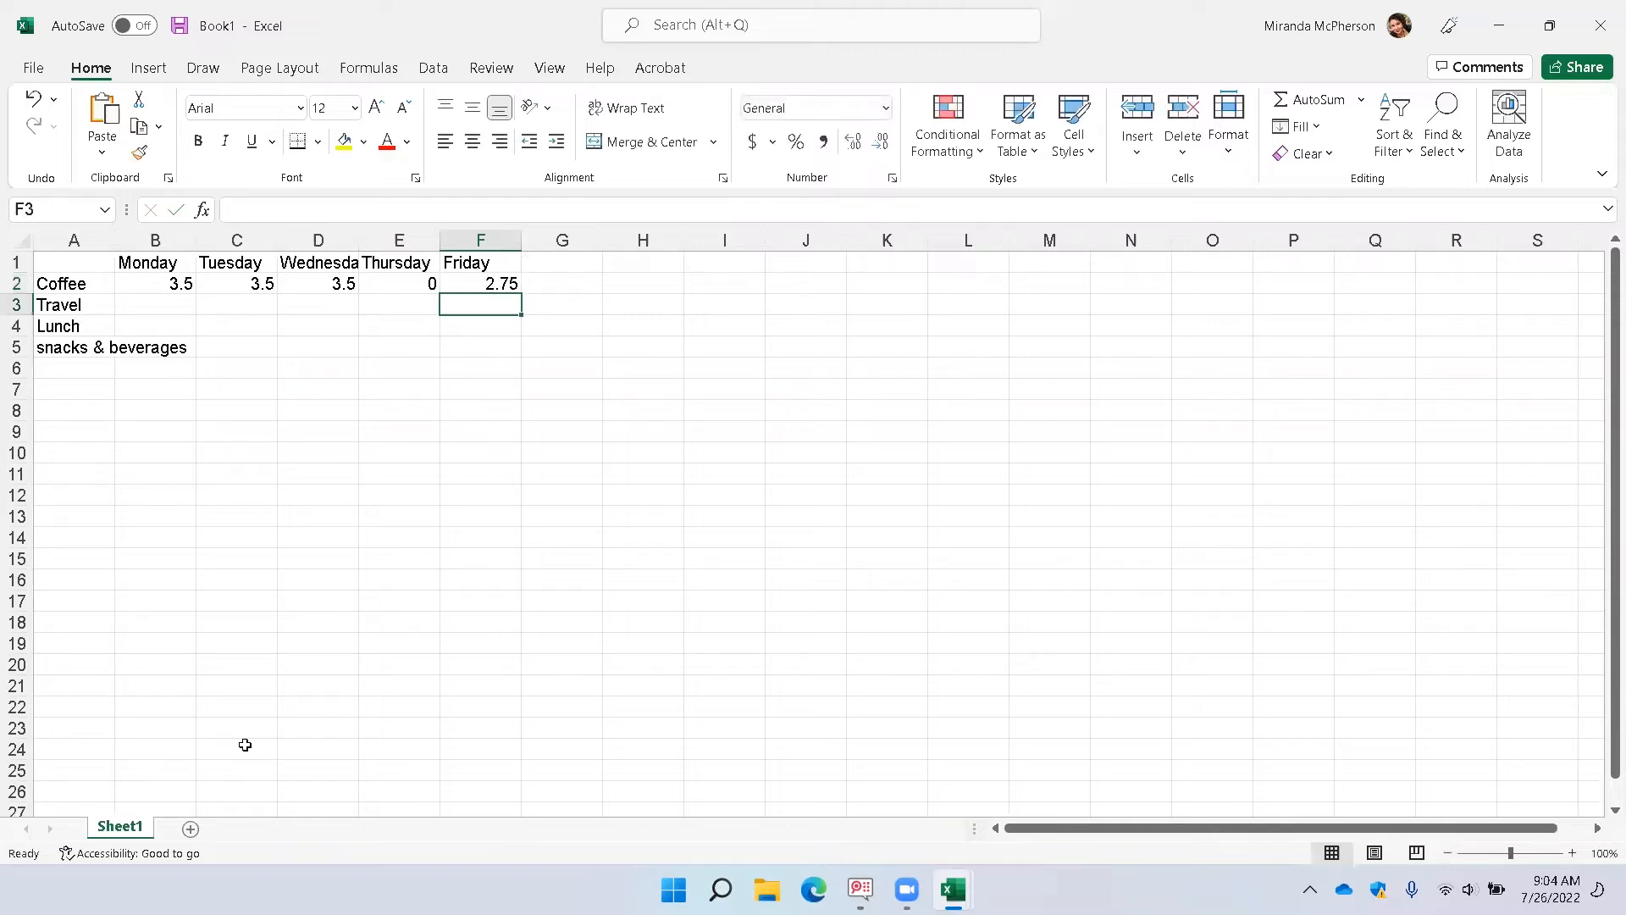
Enter a Travel amount of 2.75 for both Monday and Tuesday in cells B3 and C3.
{"action": "key", "text": "Home"}
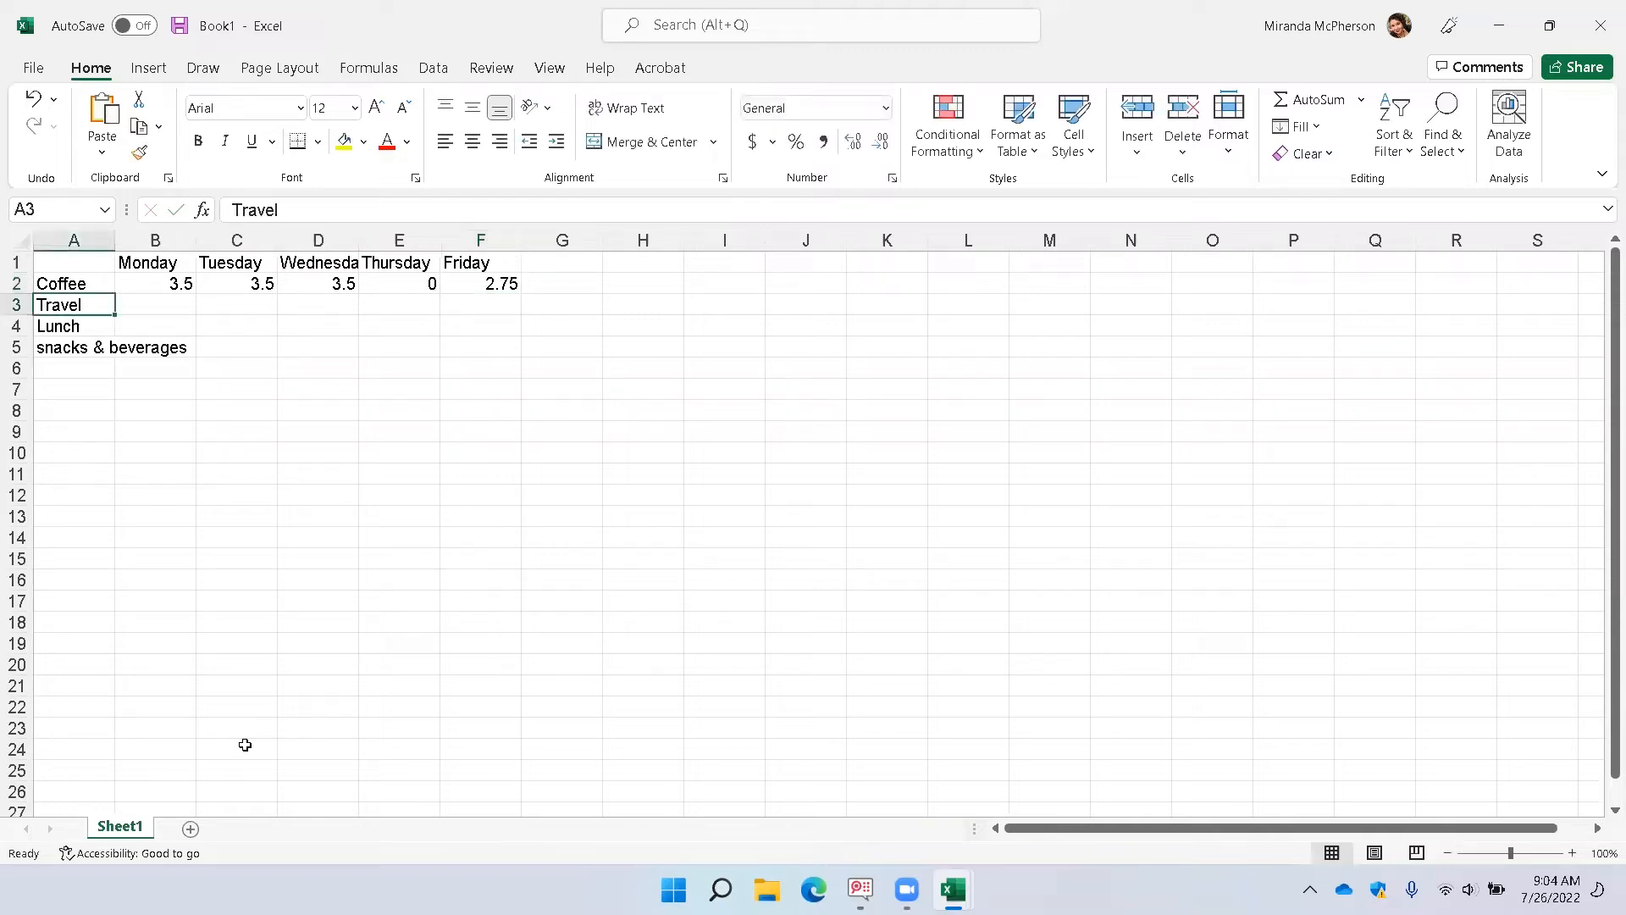
{"action": "key", "text": "Right"}
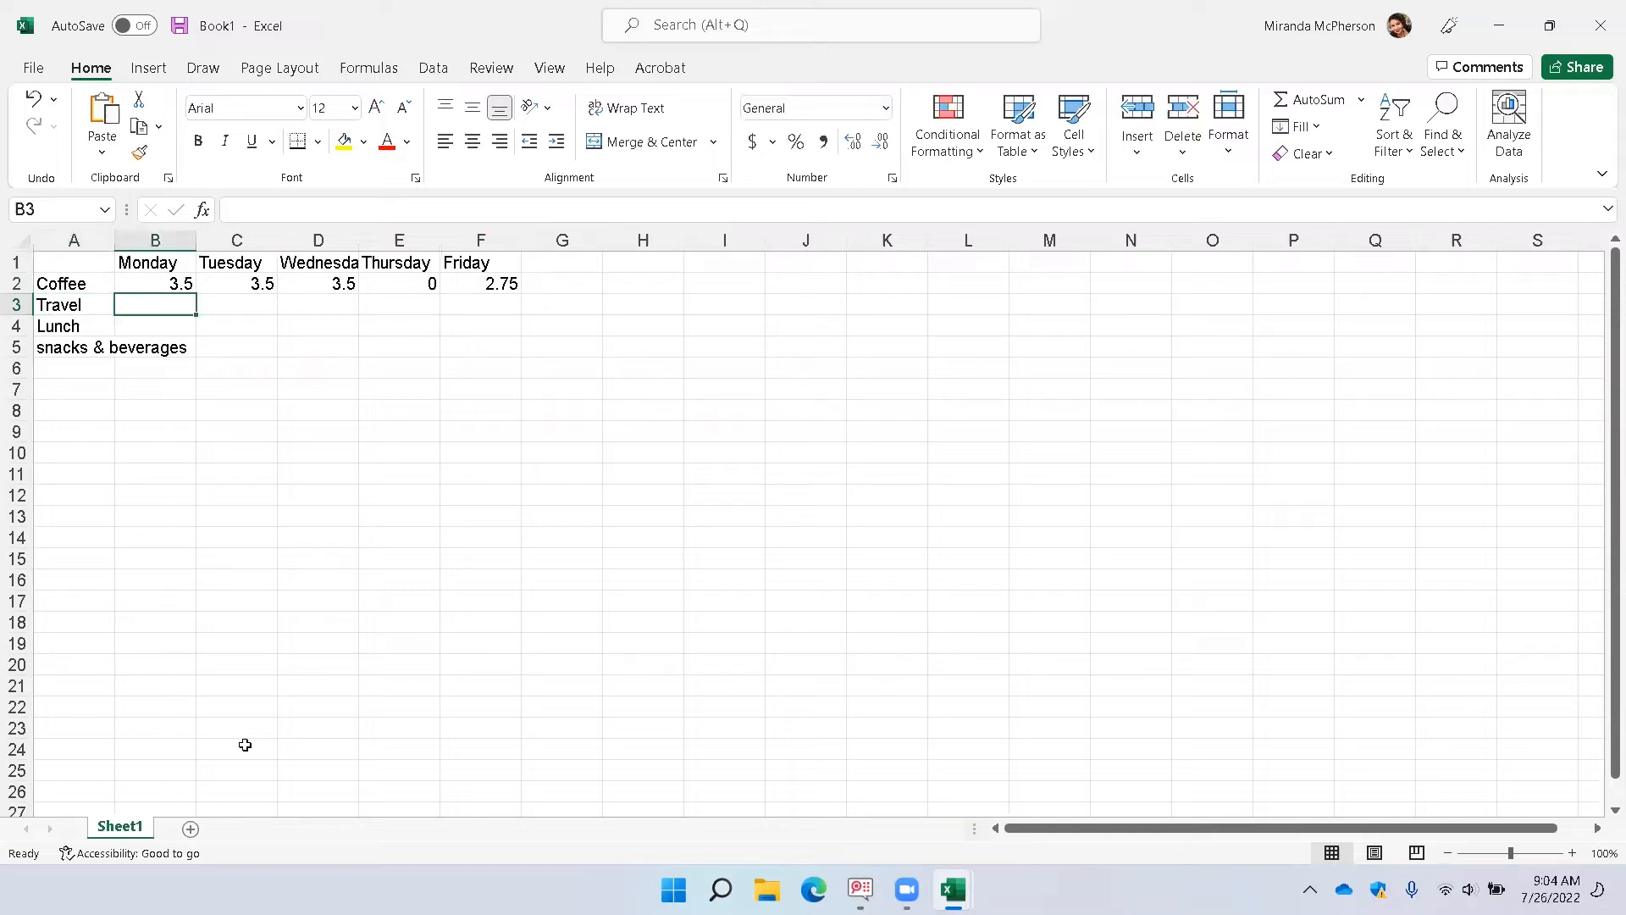
{"action": "type", "text": "2"}
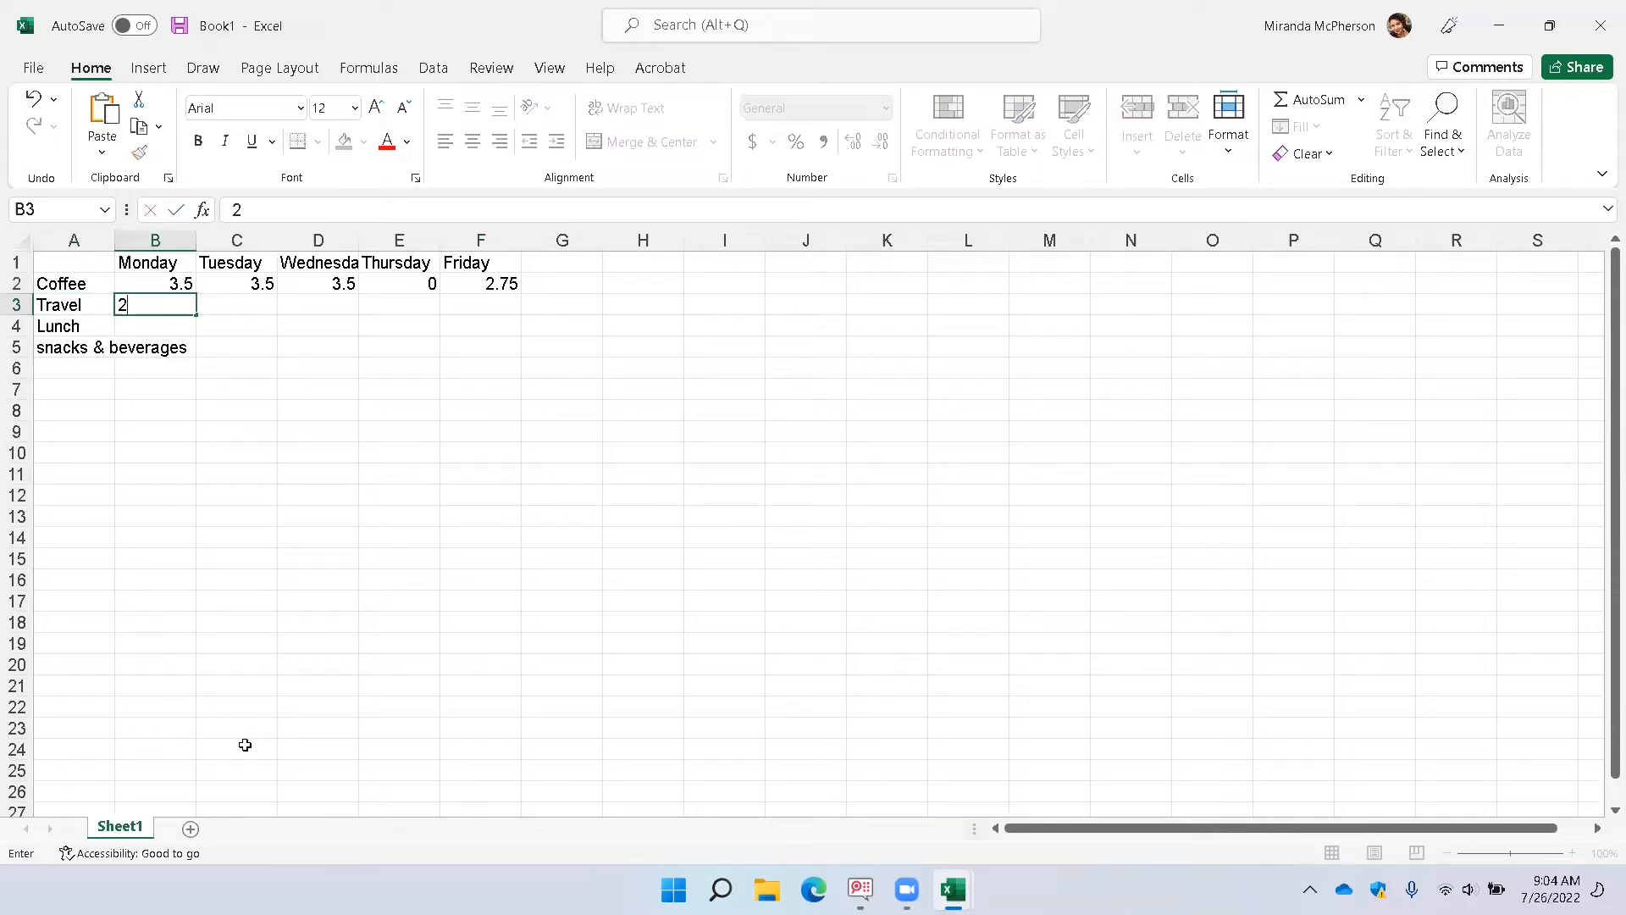
{"action": "type", "text": ".75"}
{"action": "key", "text": "Tab"}
{"action": "type", "text": "2"}
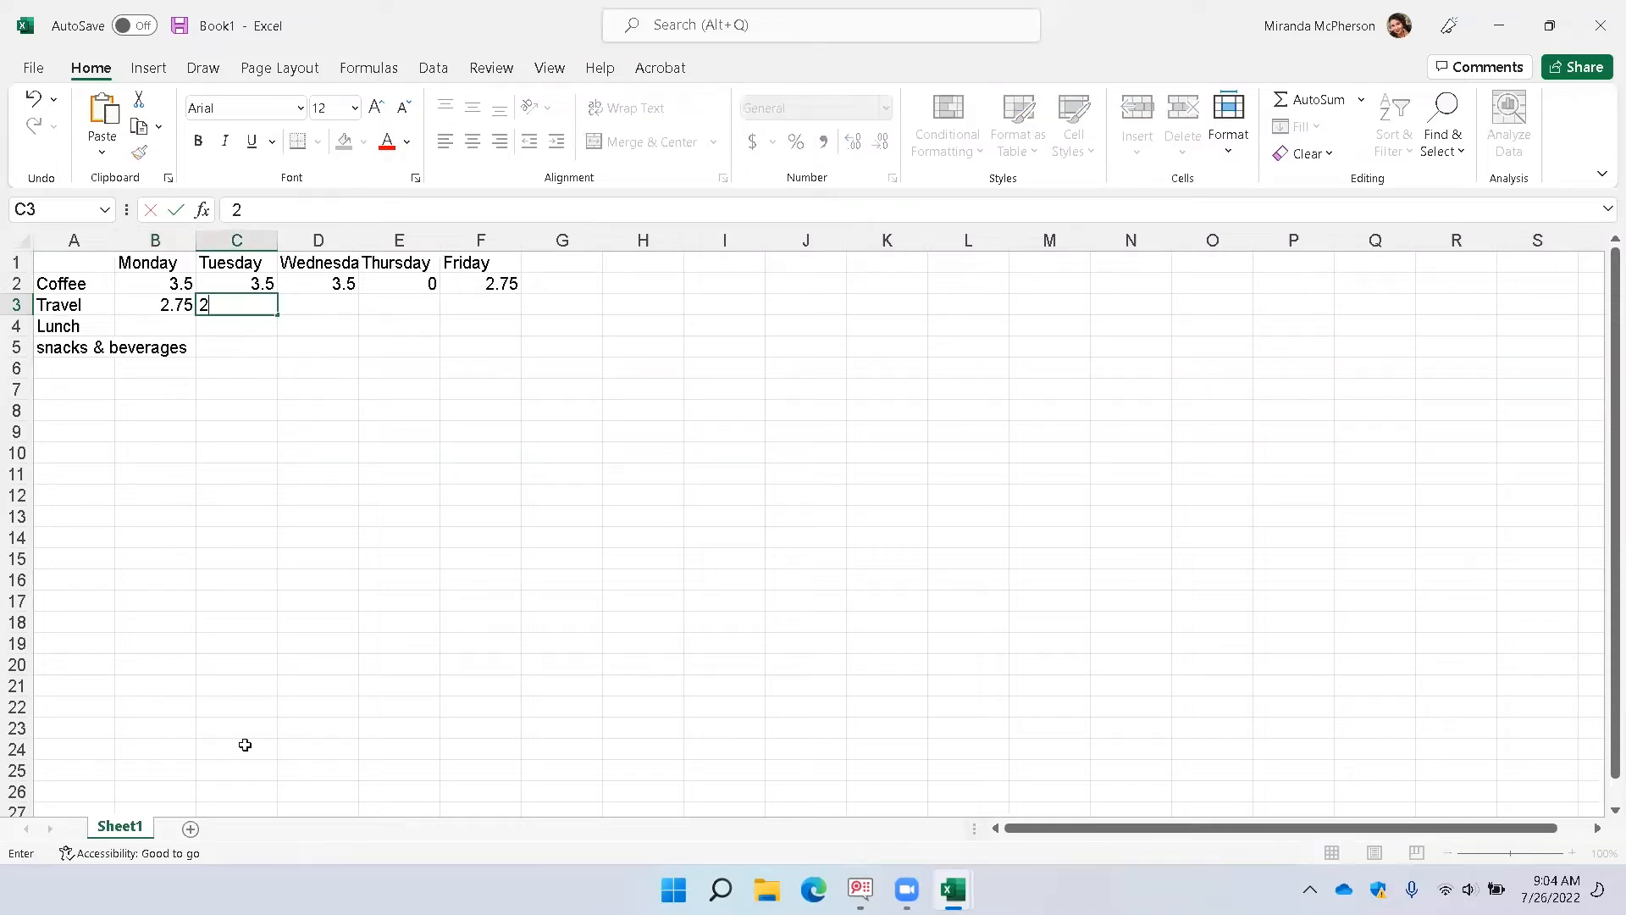
{"action": "type", "text": ".75"}
{"action": "key", "text": "Tab"}
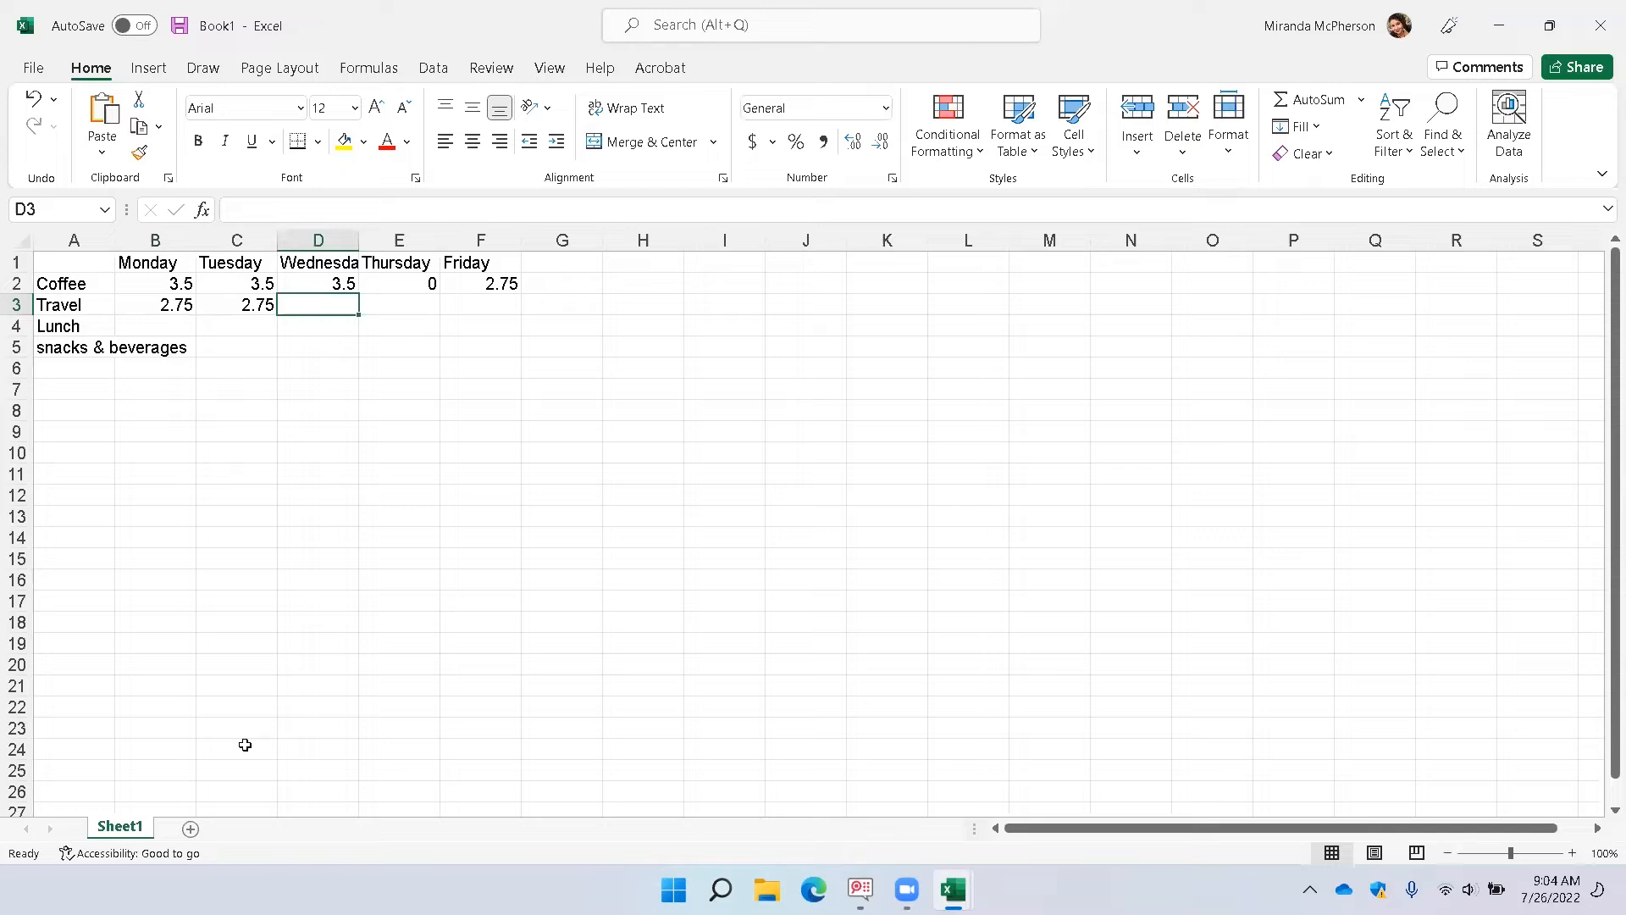
Complete the Travel row with 0 for Wednesday and 2.75 for both Thursday and Friday in cells D3:F3.
{"action": "type", "text": "0"}
{"action": "key", "text": "Tab"}
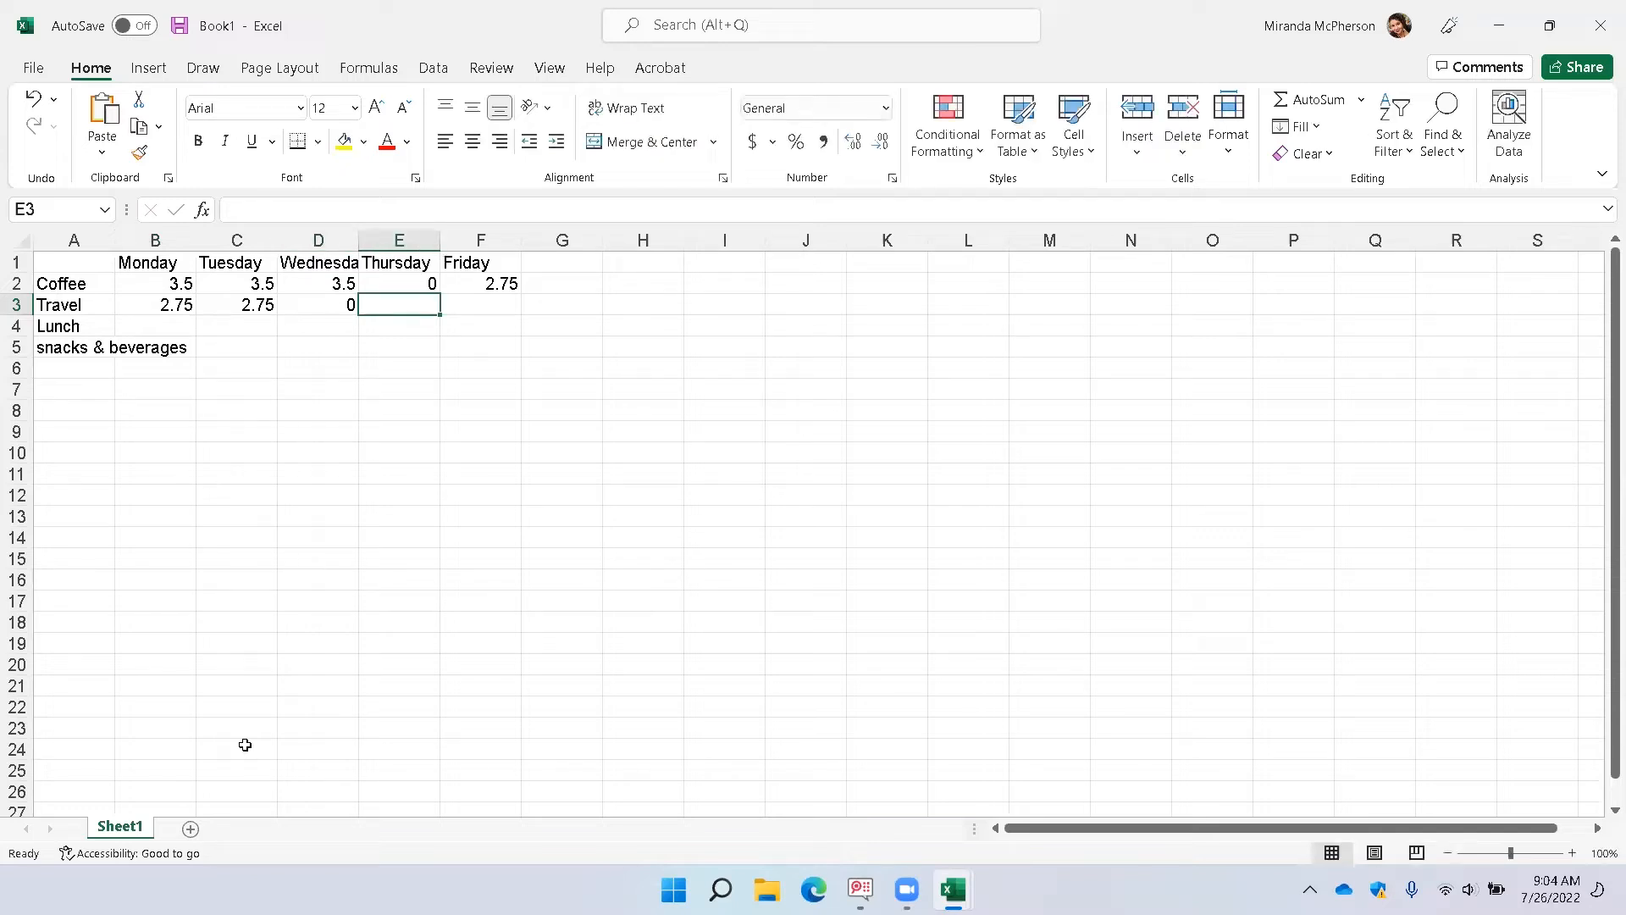
{"action": "type", "text": "2.75"}
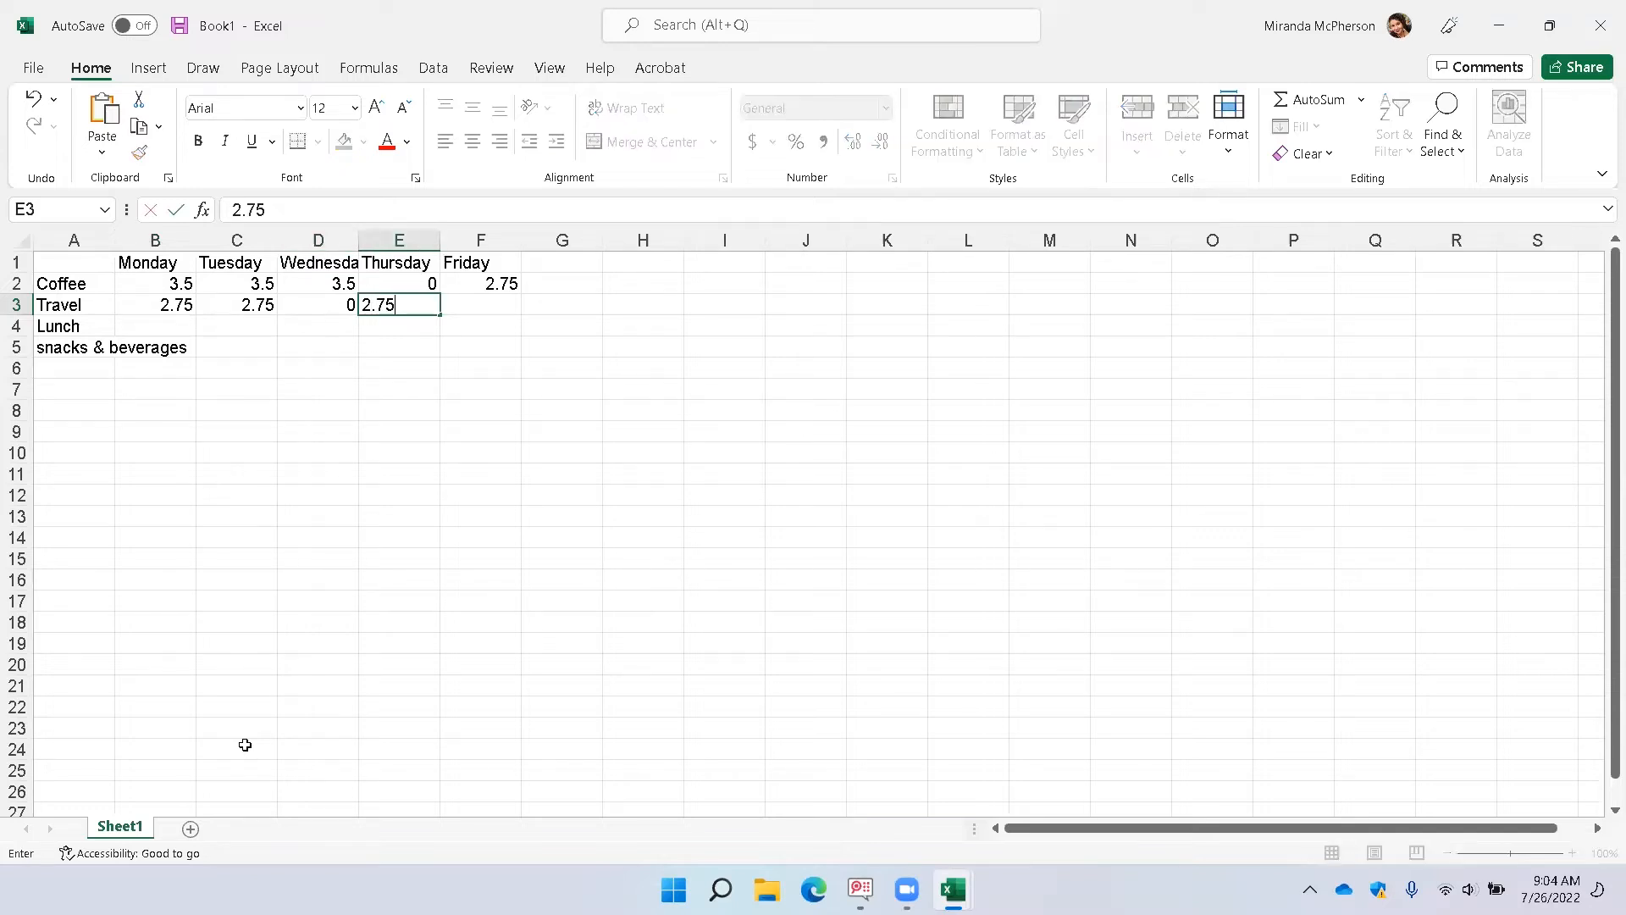
{"action": "key", "text": "Tab"}
{"action": "type", "text": "2.75"}
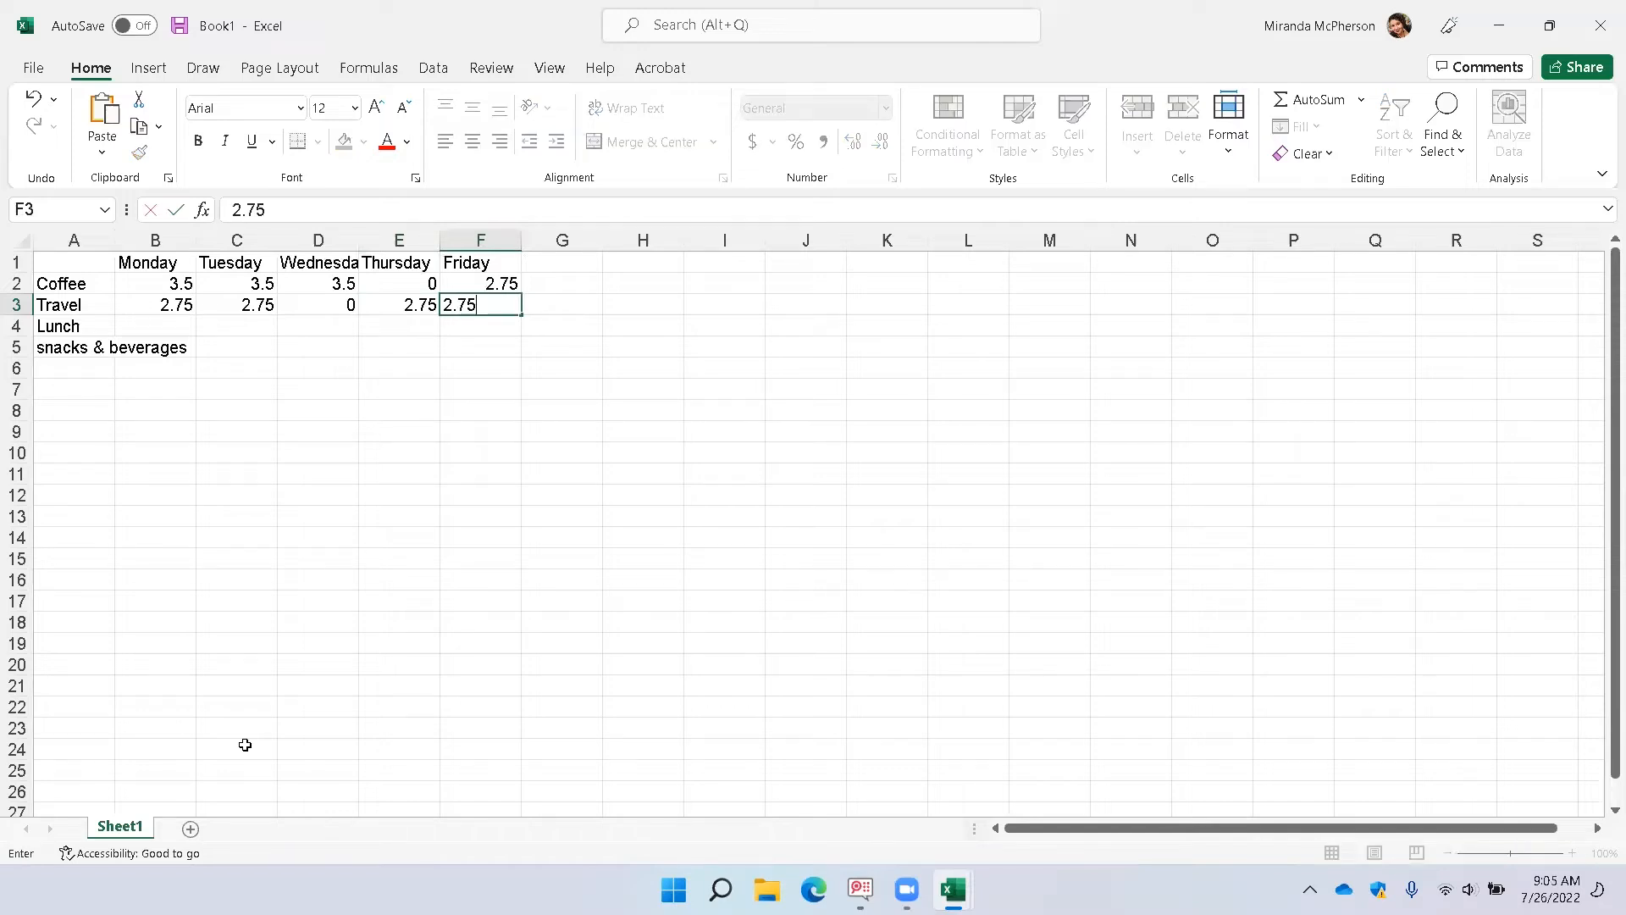
{"action": "key", "text": "Return"}
Enter the Lunch amounts 8.50 for Monday in cell B4 and 9.00 for Tuesday in cell C4.
{"action": "key", "text": "Home"}
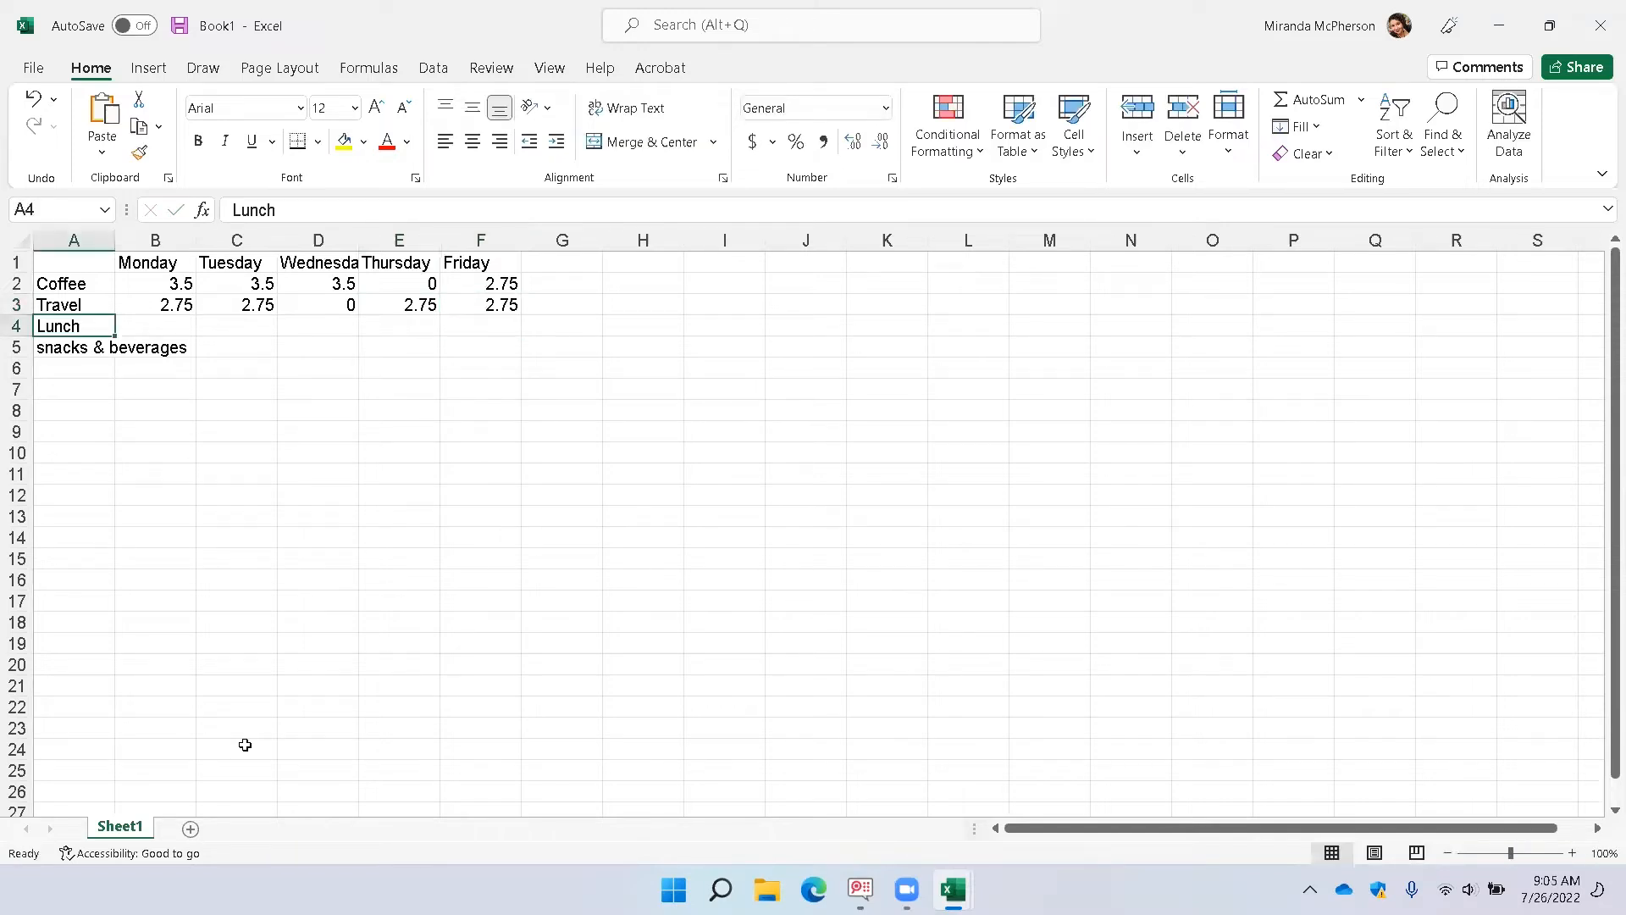
{"action": "key", "text": "Right"}
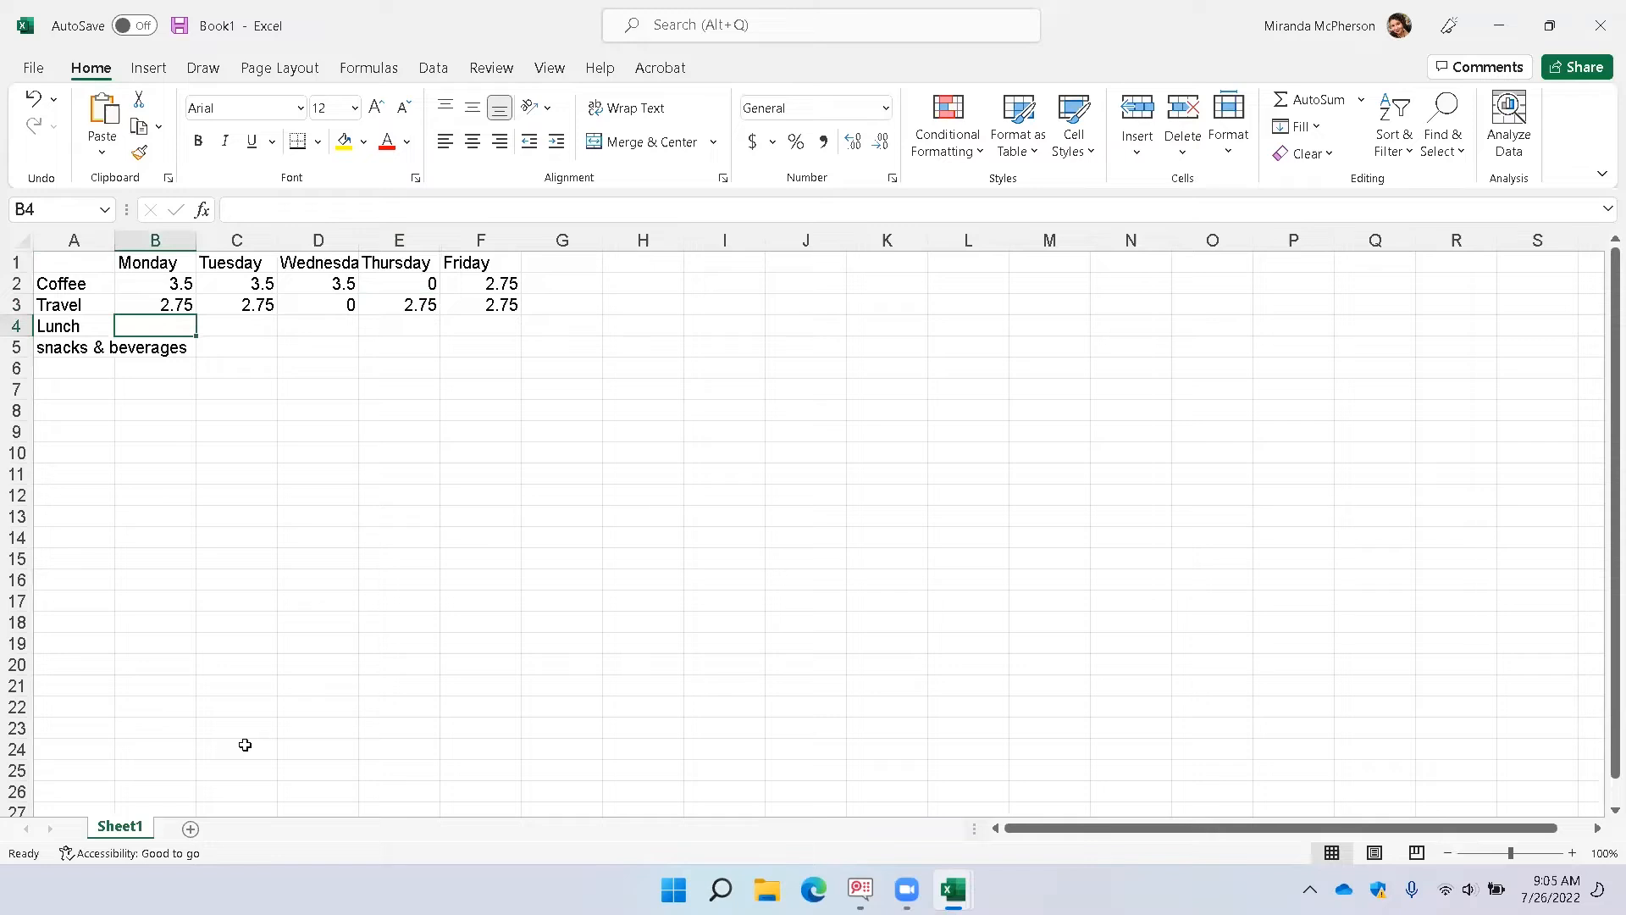
{"action": "type", "text": "8.50"}
{"action": "key", "text": "Tab"}
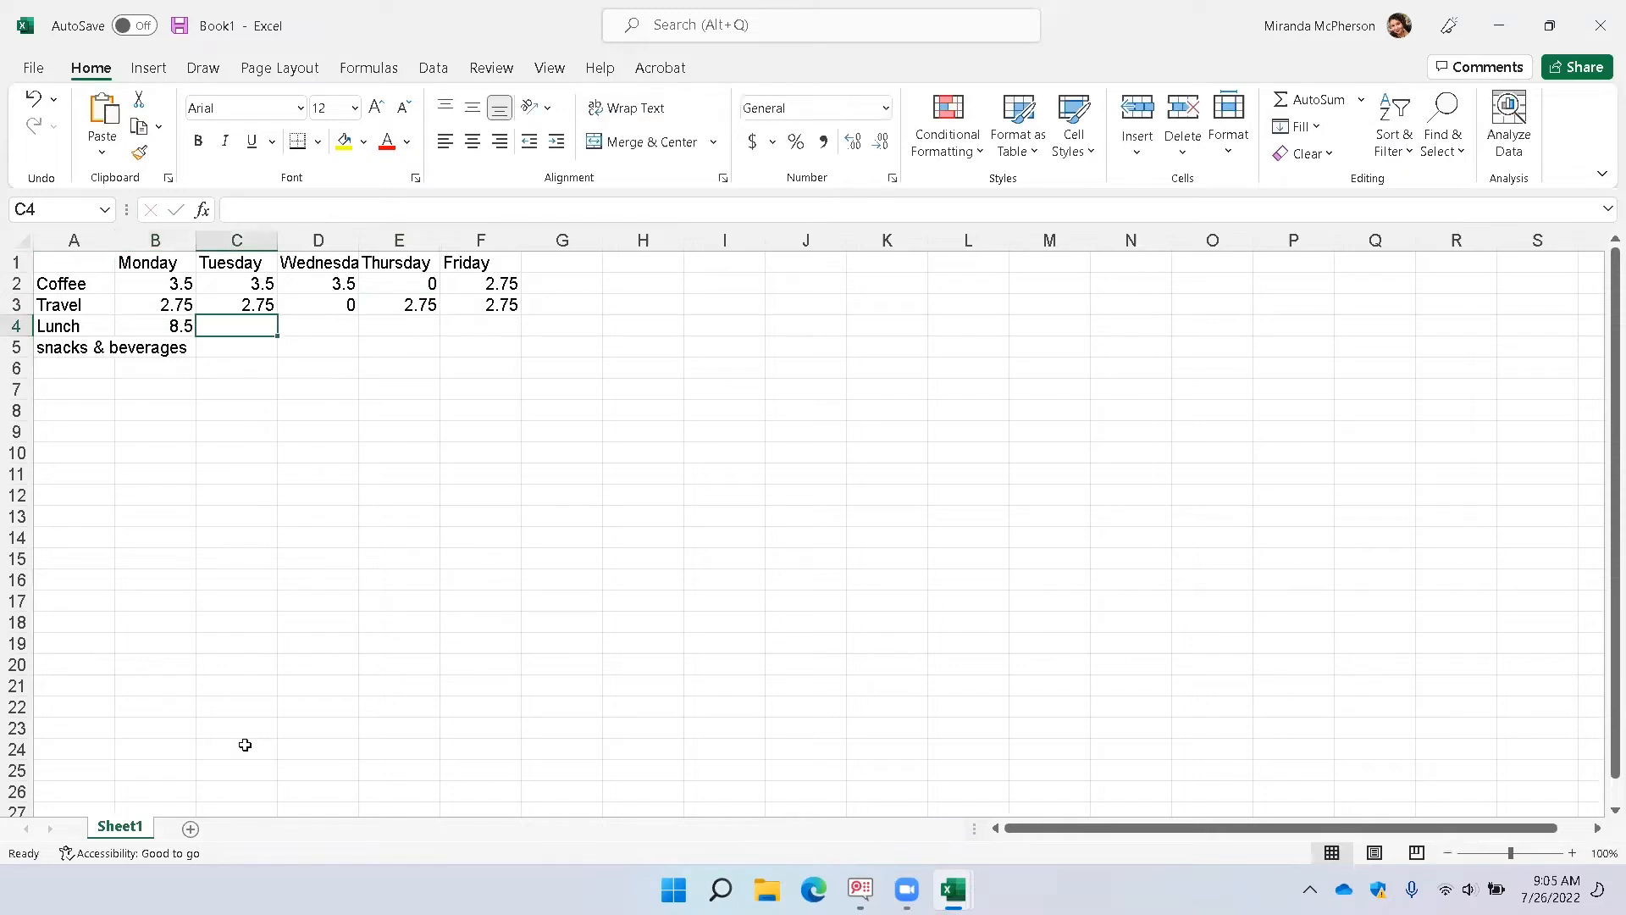
{"action": "type", "text": "9"}
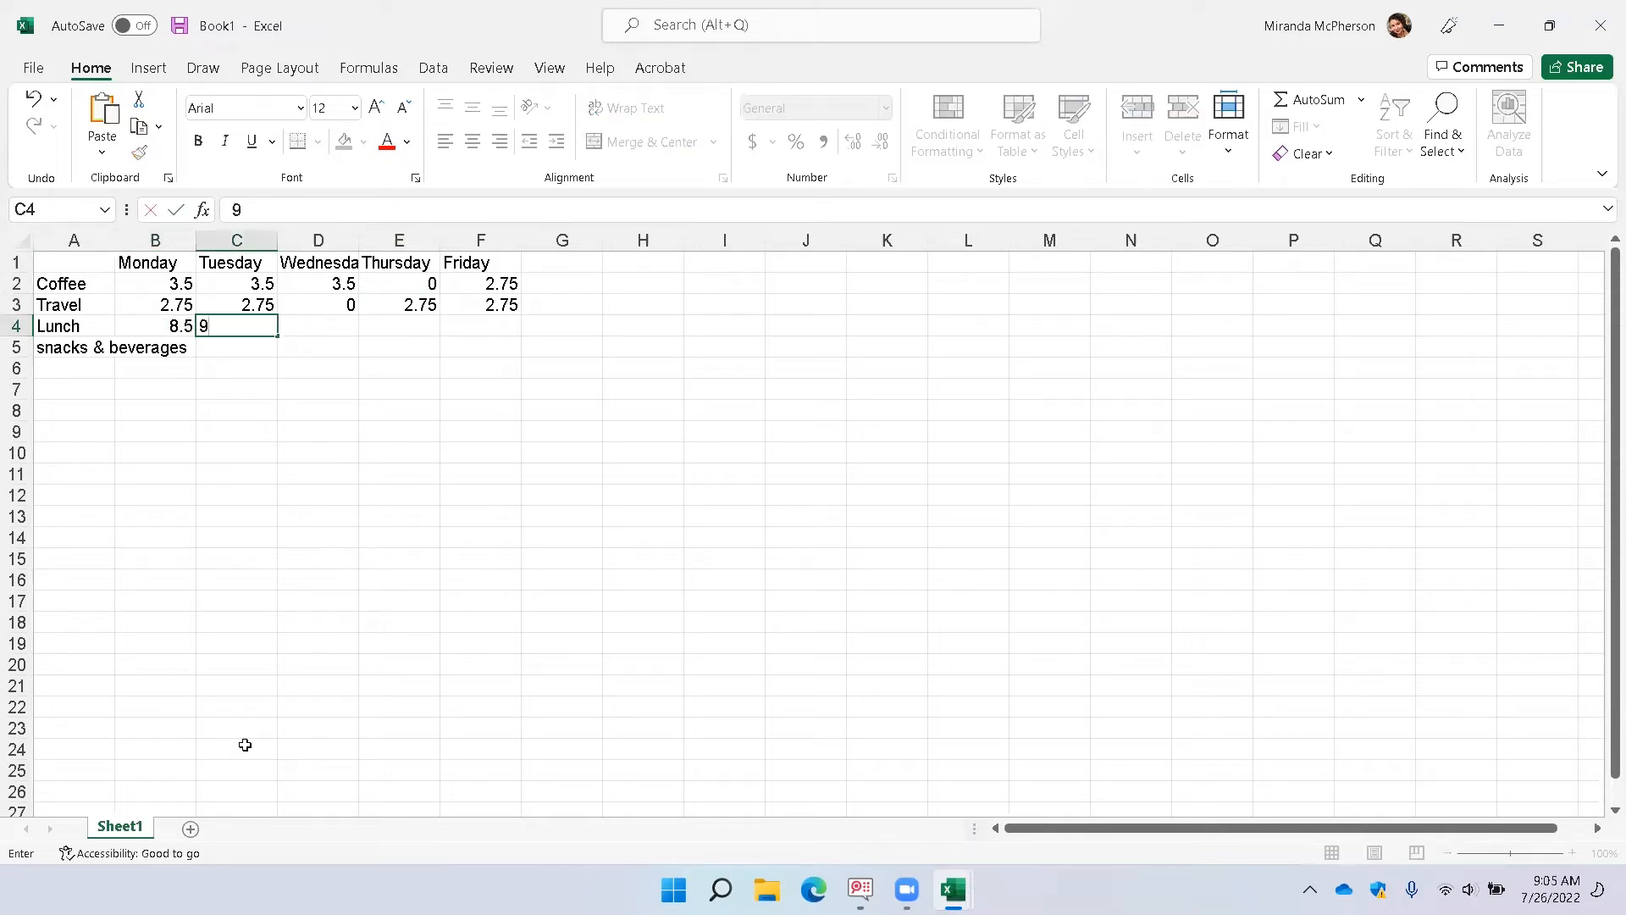
{"action": "type", "text": ".00"}
{"action": "key", "text": "Tab"}
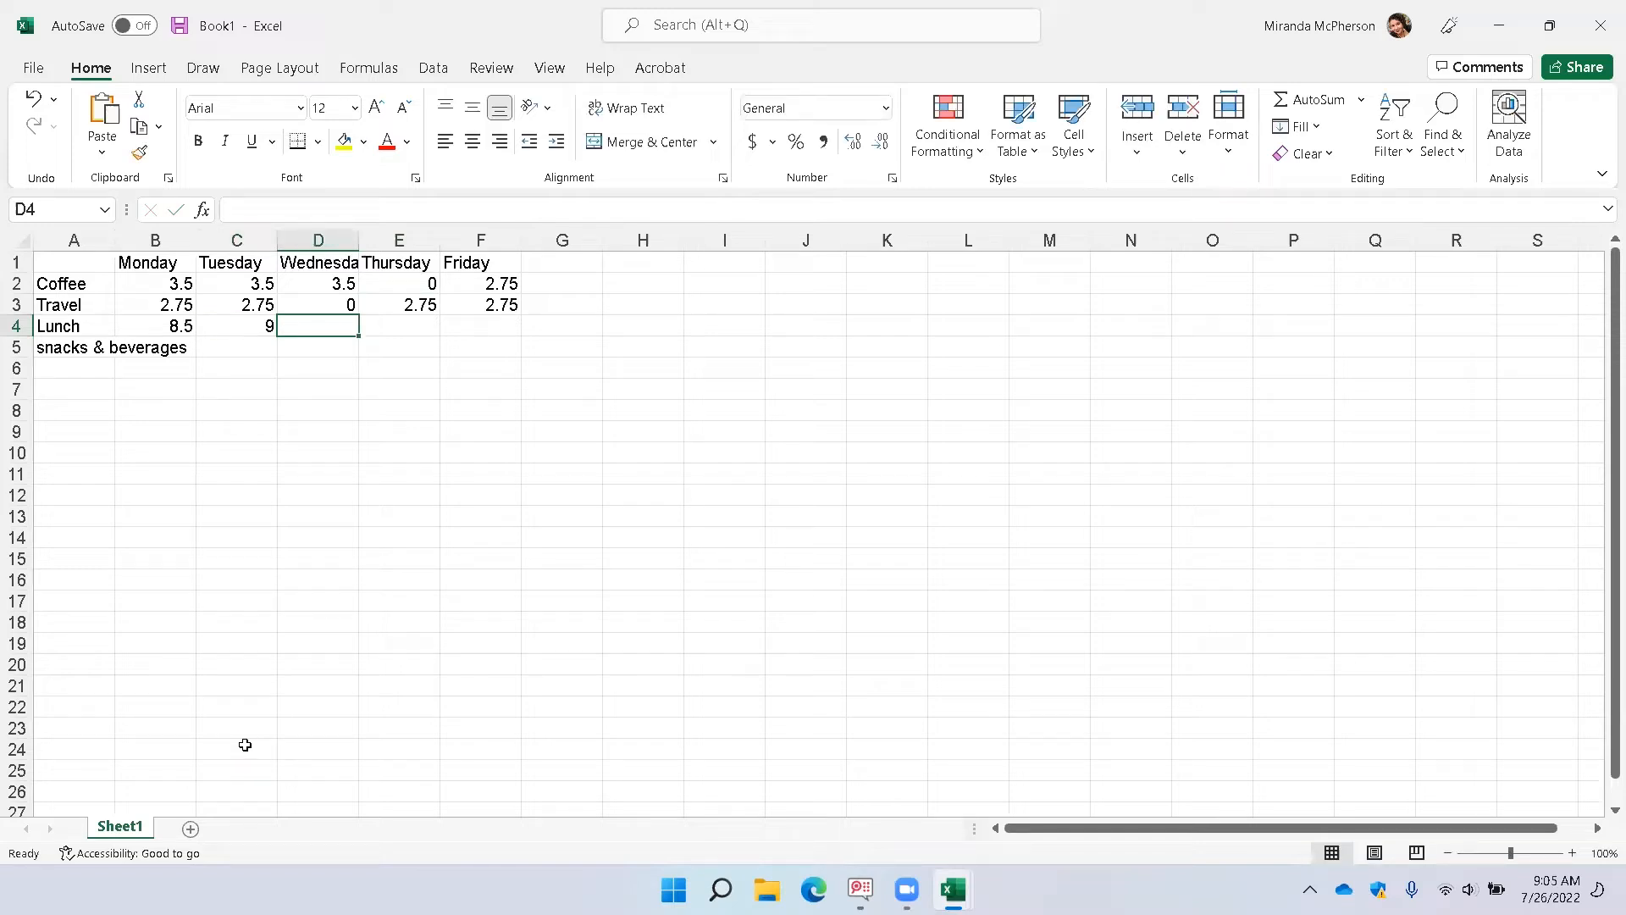
Complete the Lunch row with 11 for Wednesday and 0 for both Thursday and Friday in cells D4:F4.
{"action": "type", "text": "11"}
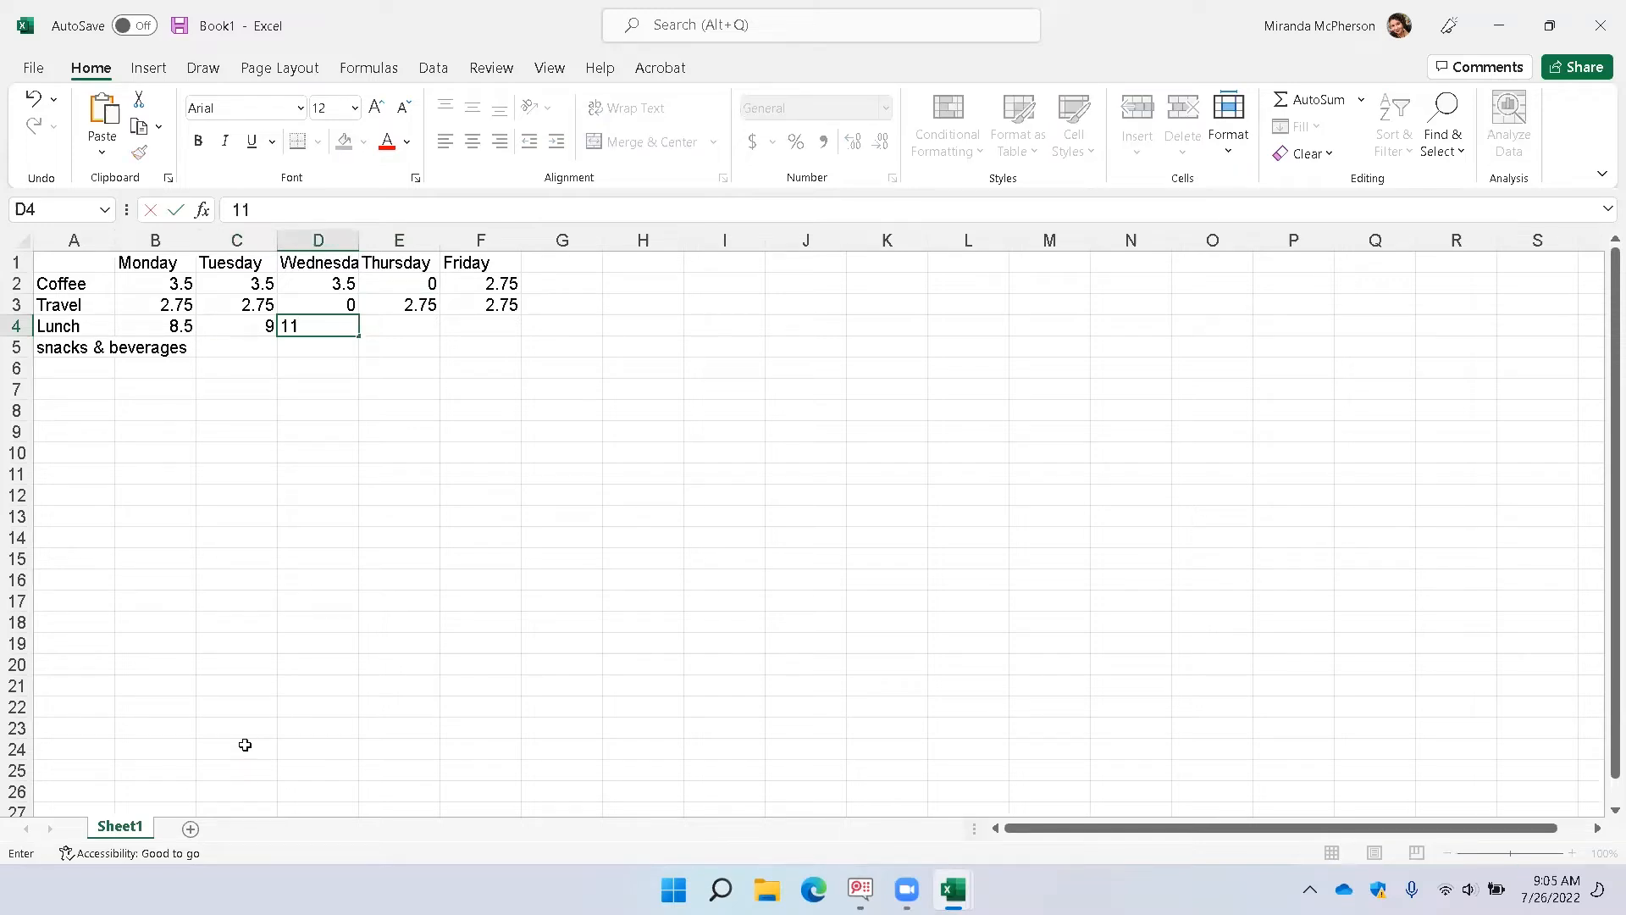
{"action": "key", "text": "Tab"}
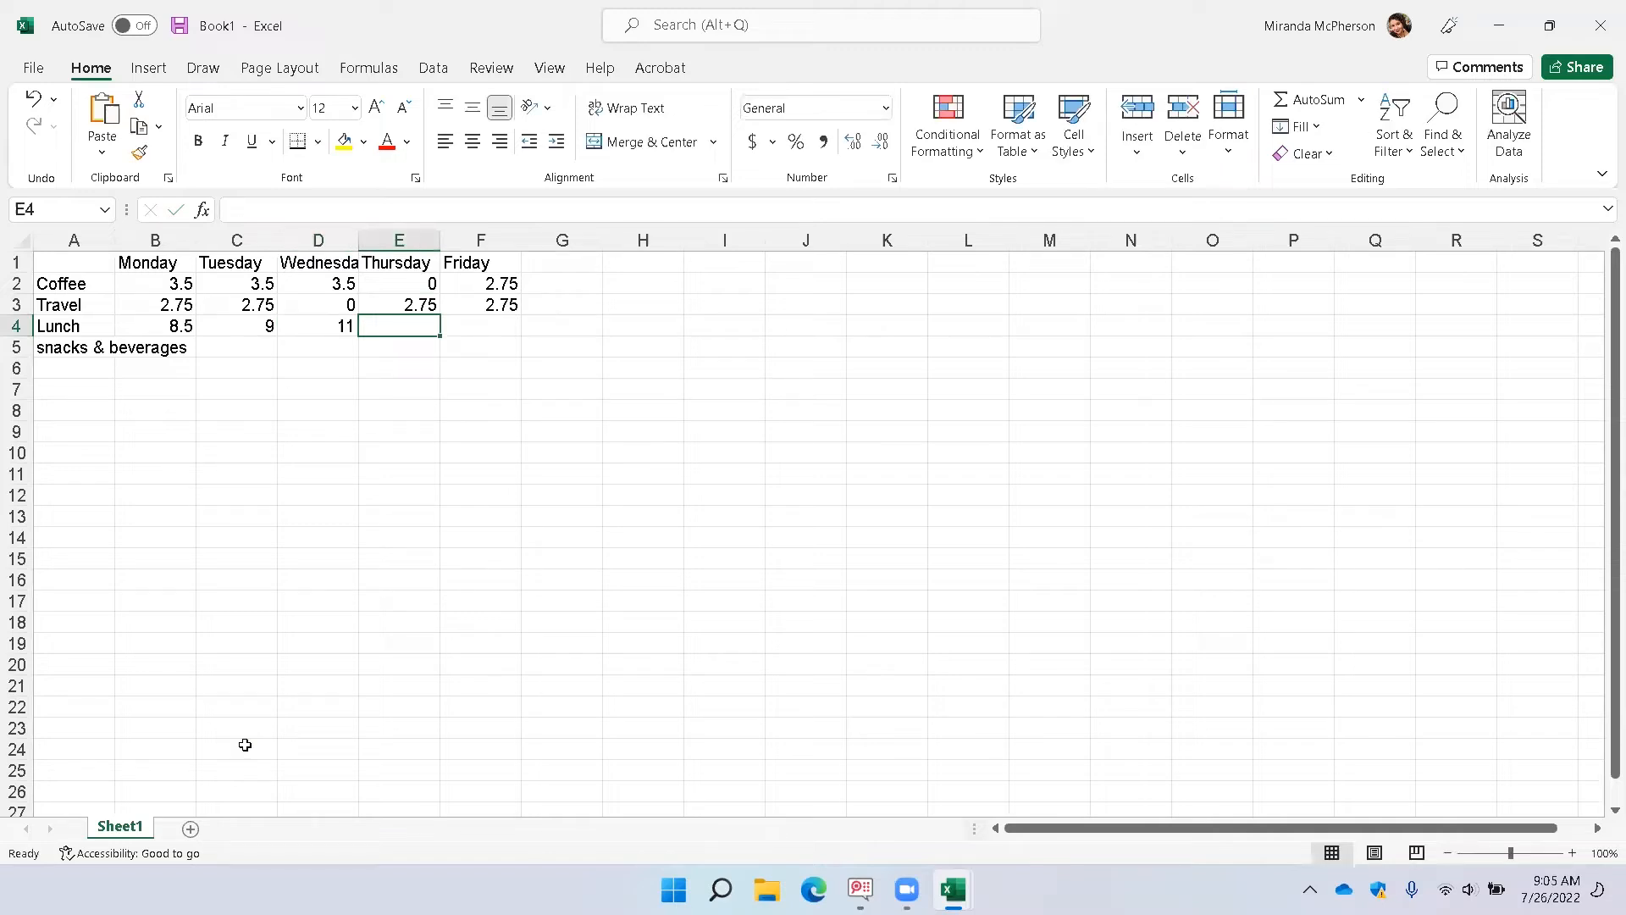
{"action": "type", "text": "0"}
{"action": "key", "text": "Tab"}
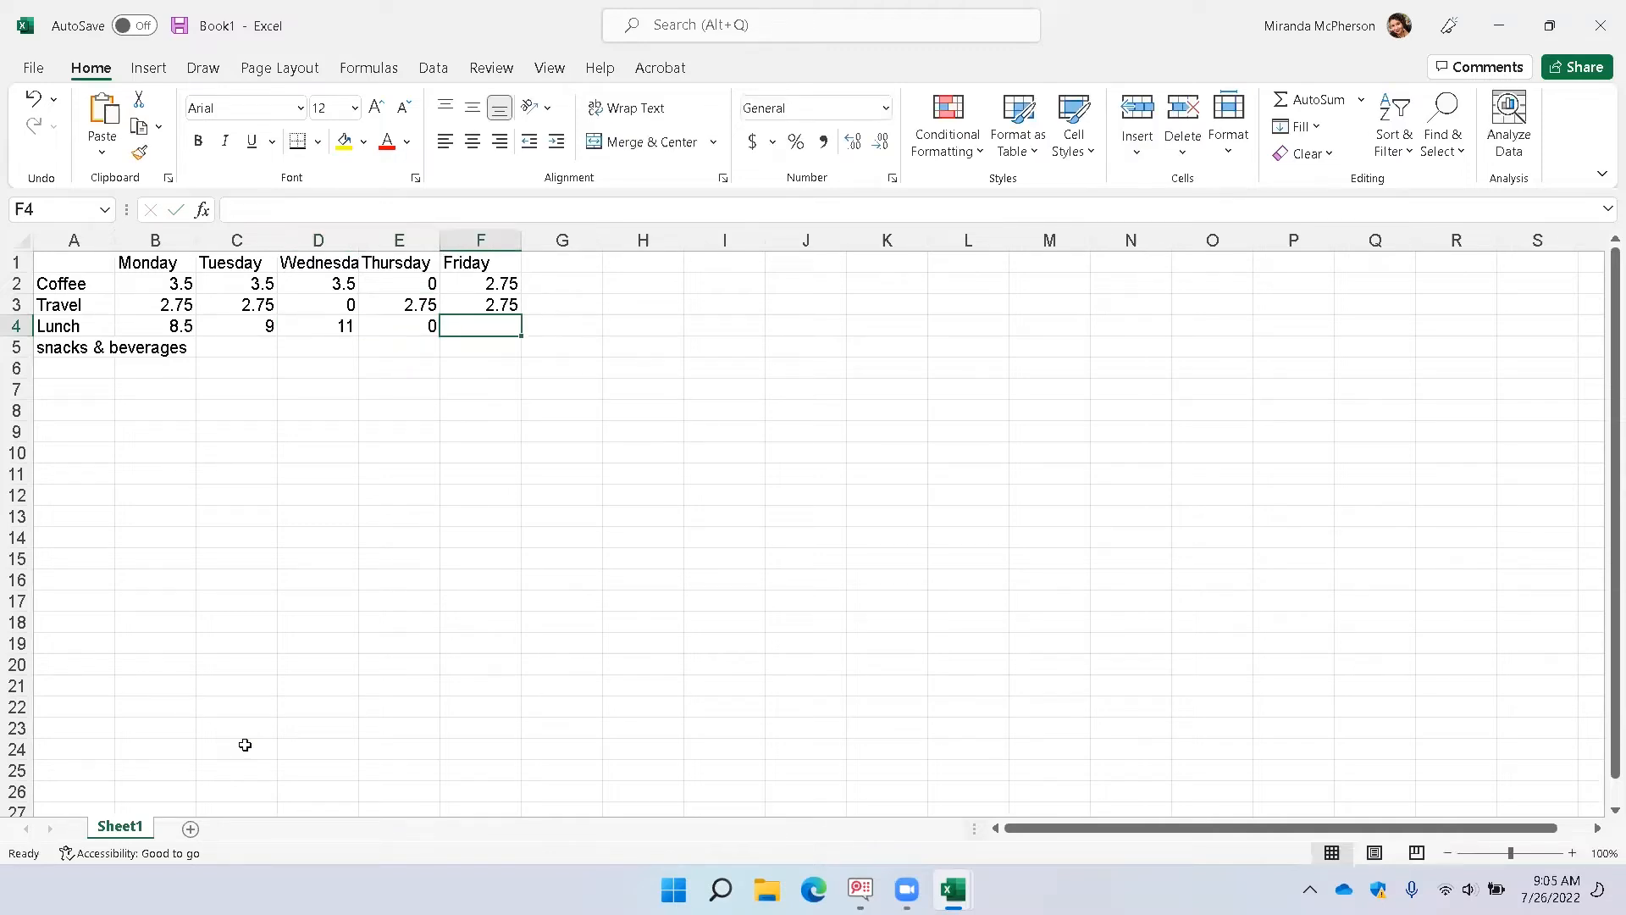
{"action": "type", "text": "0"}
{"action": "key", "text": "Return"}
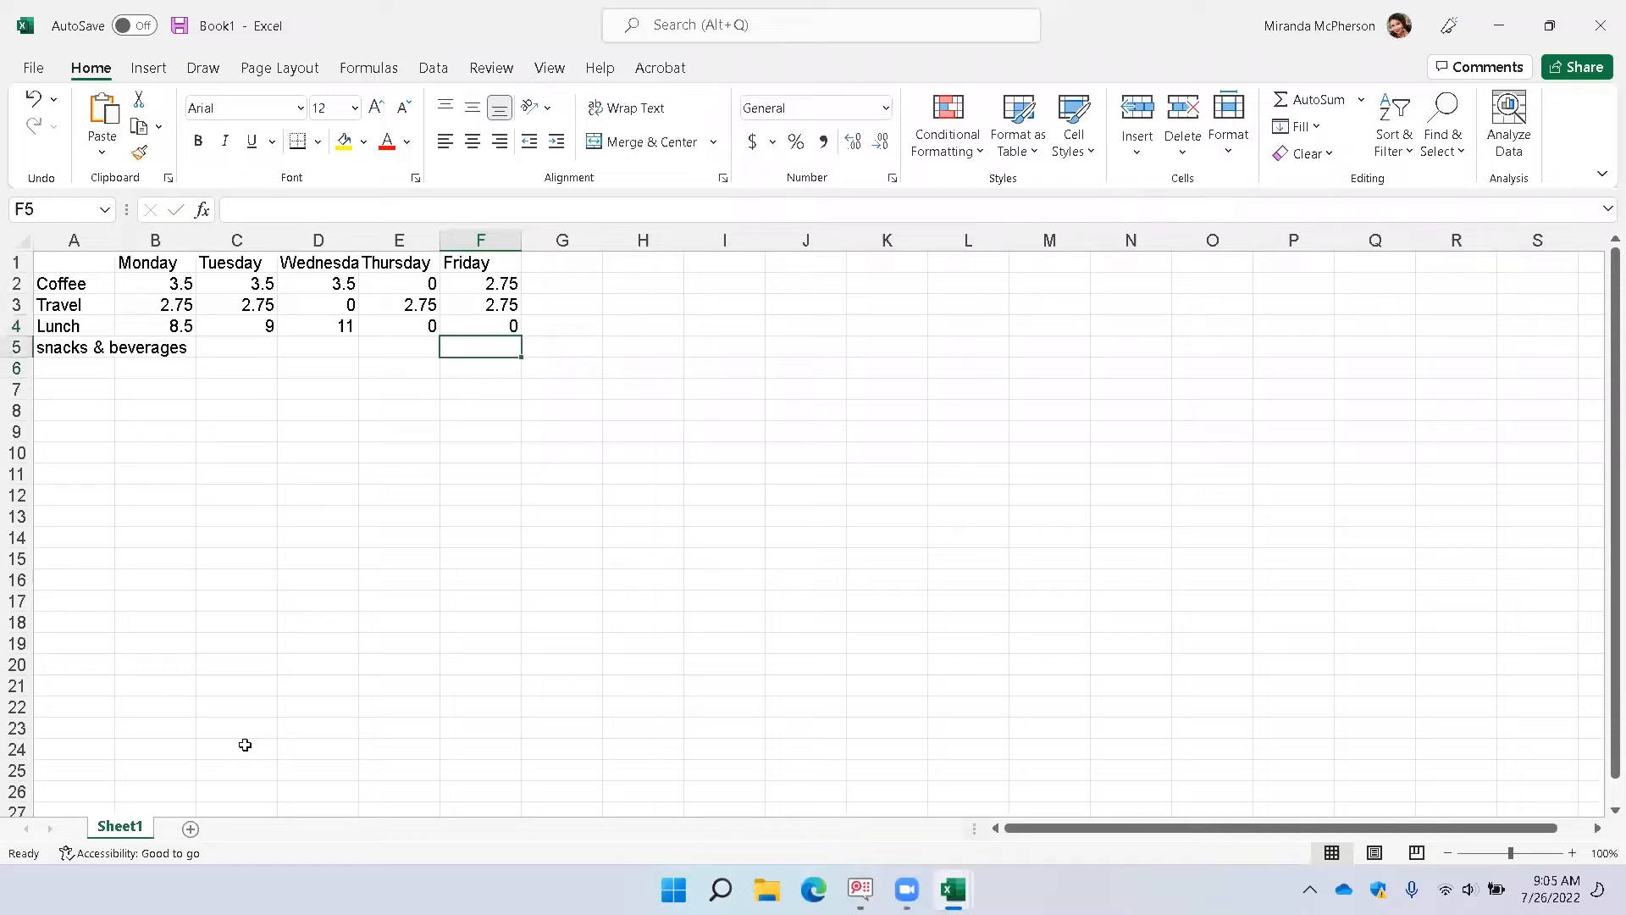
Enter the snacks & beverages amounts 0 for Monday in cell B5 and 2 for Tuesday in cell C5.
{"action": "key", "text": "Home"}
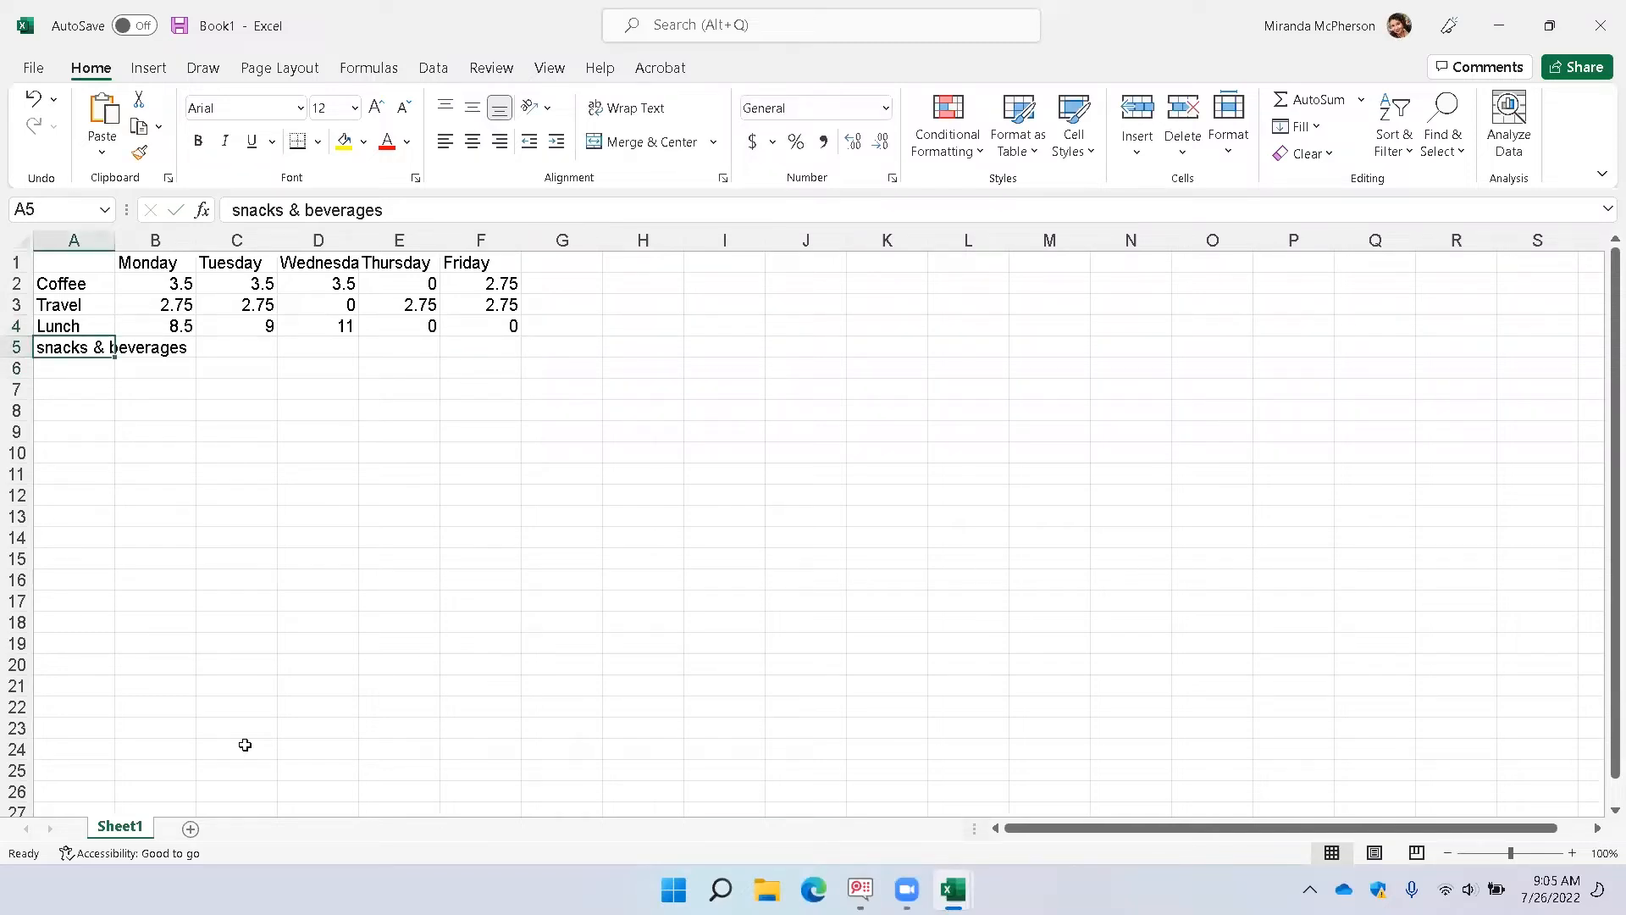
{"action": "key", "text": "Right"}
{"action": "type", "text": "0"}
{"action": "key", "text": "Tab"}
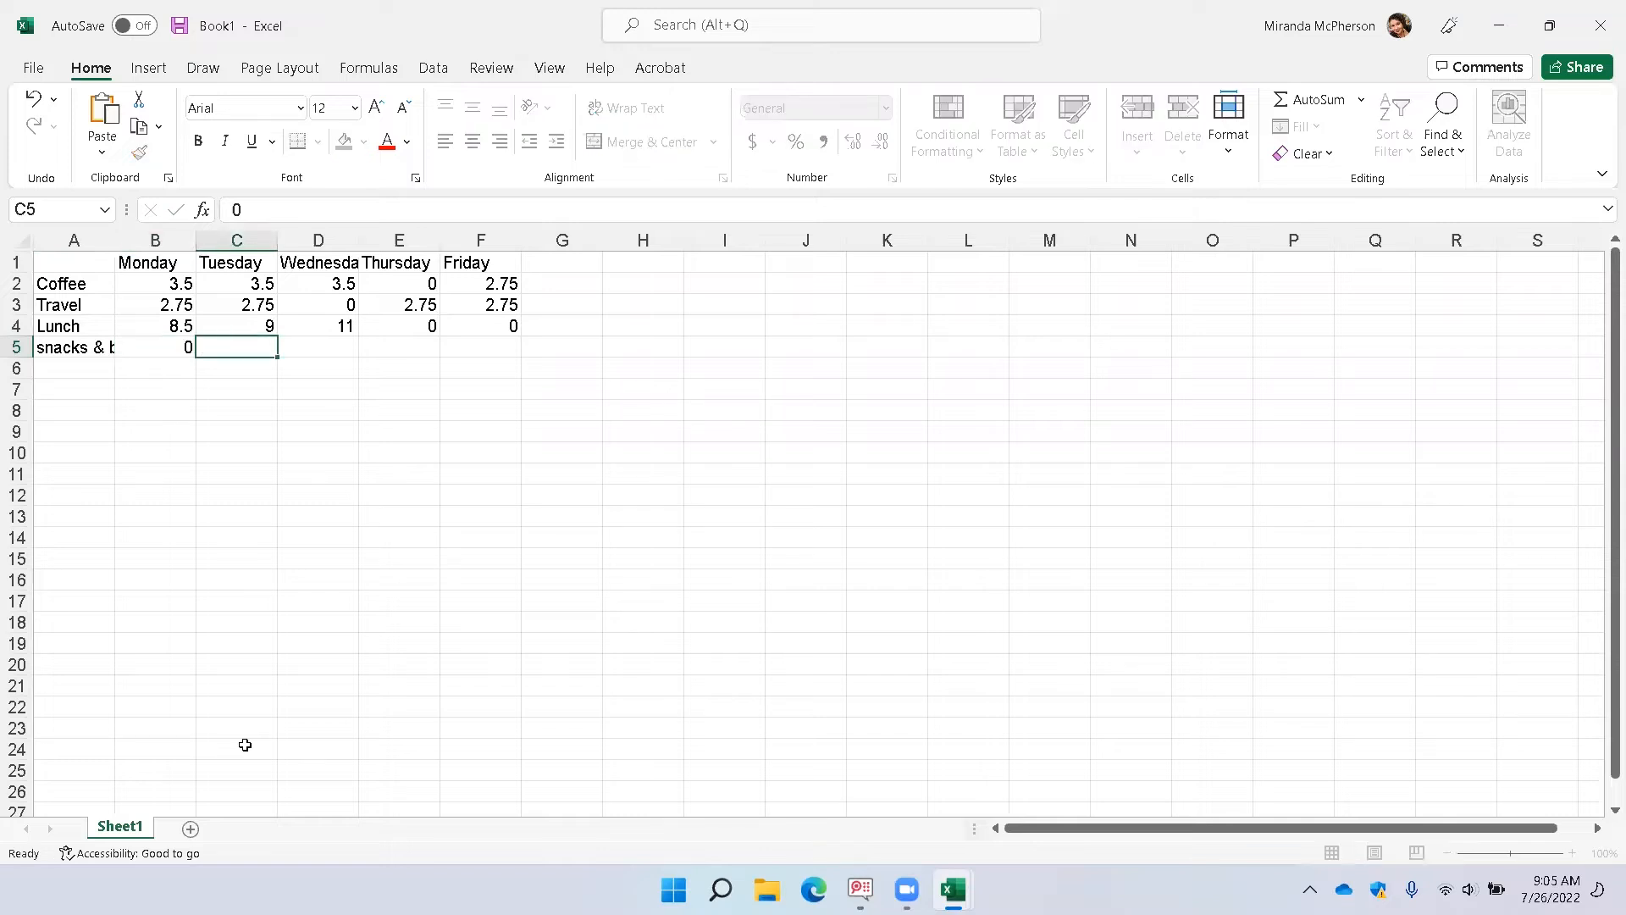
{"action": "type", "text": "2"}
{"action": "key", "text": "Tab"}
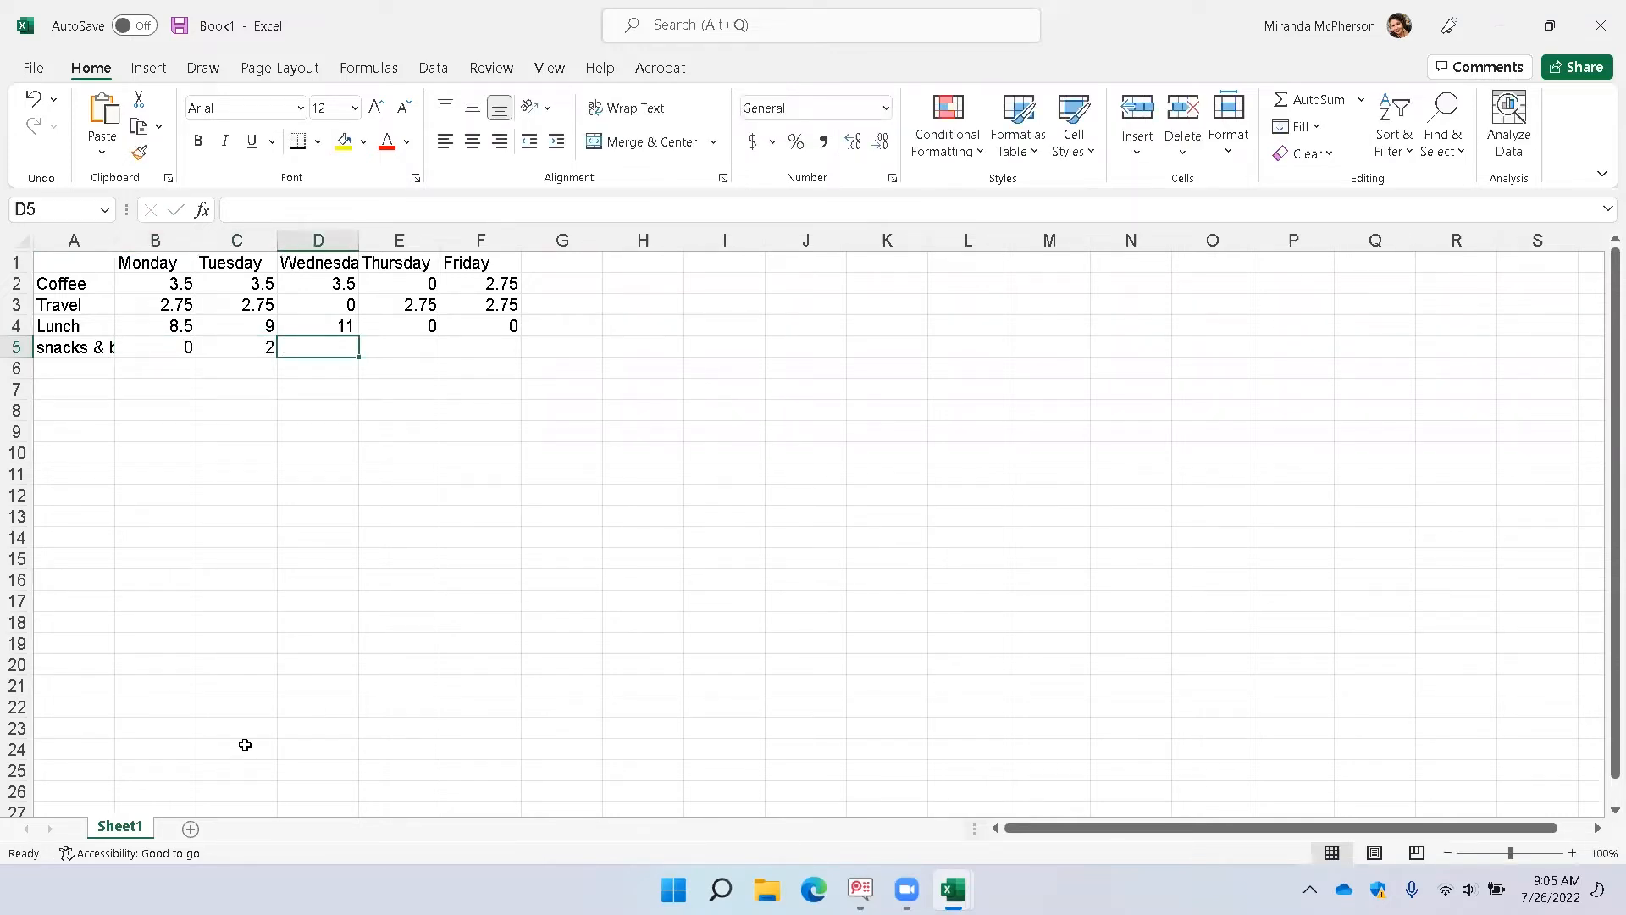
Complete the snacks & beverages row with 4 for Wednesday, 0 for Thursday and 5 for Friday in cells D5:F5.
{"action": "type", "text": "4"}
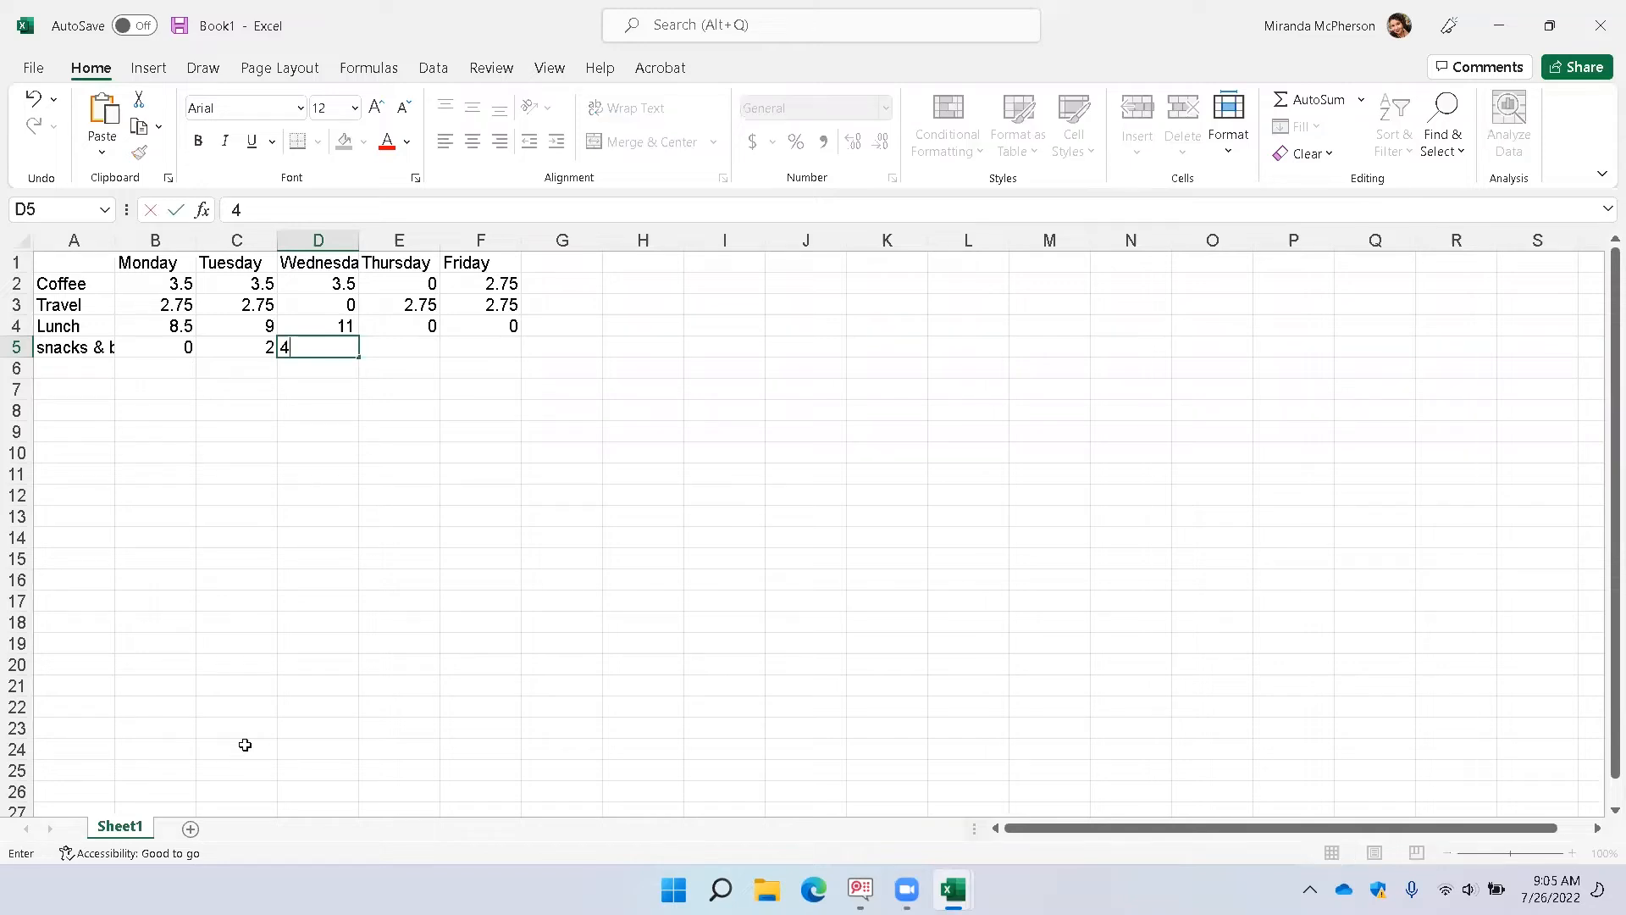
{"action": "key", "text": "Tab"}
{"action": "type", "text": "0"}
{"action": "key", "text": "Tab"}
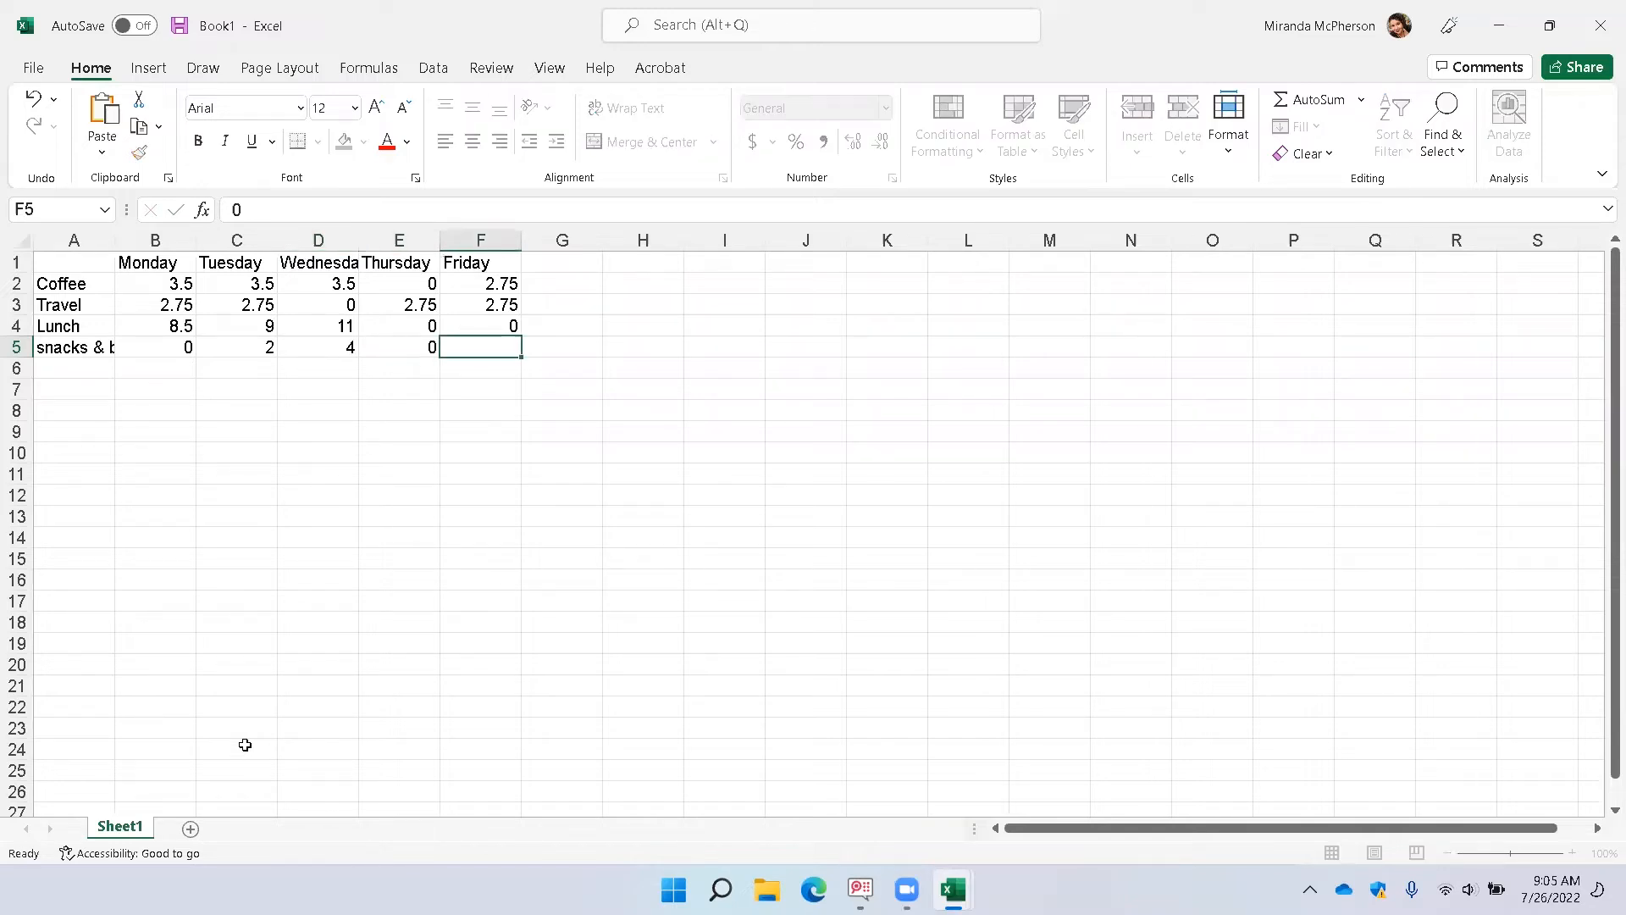
{"action": "type", "text": "5"}
{"action": "key", "text": "Return"}
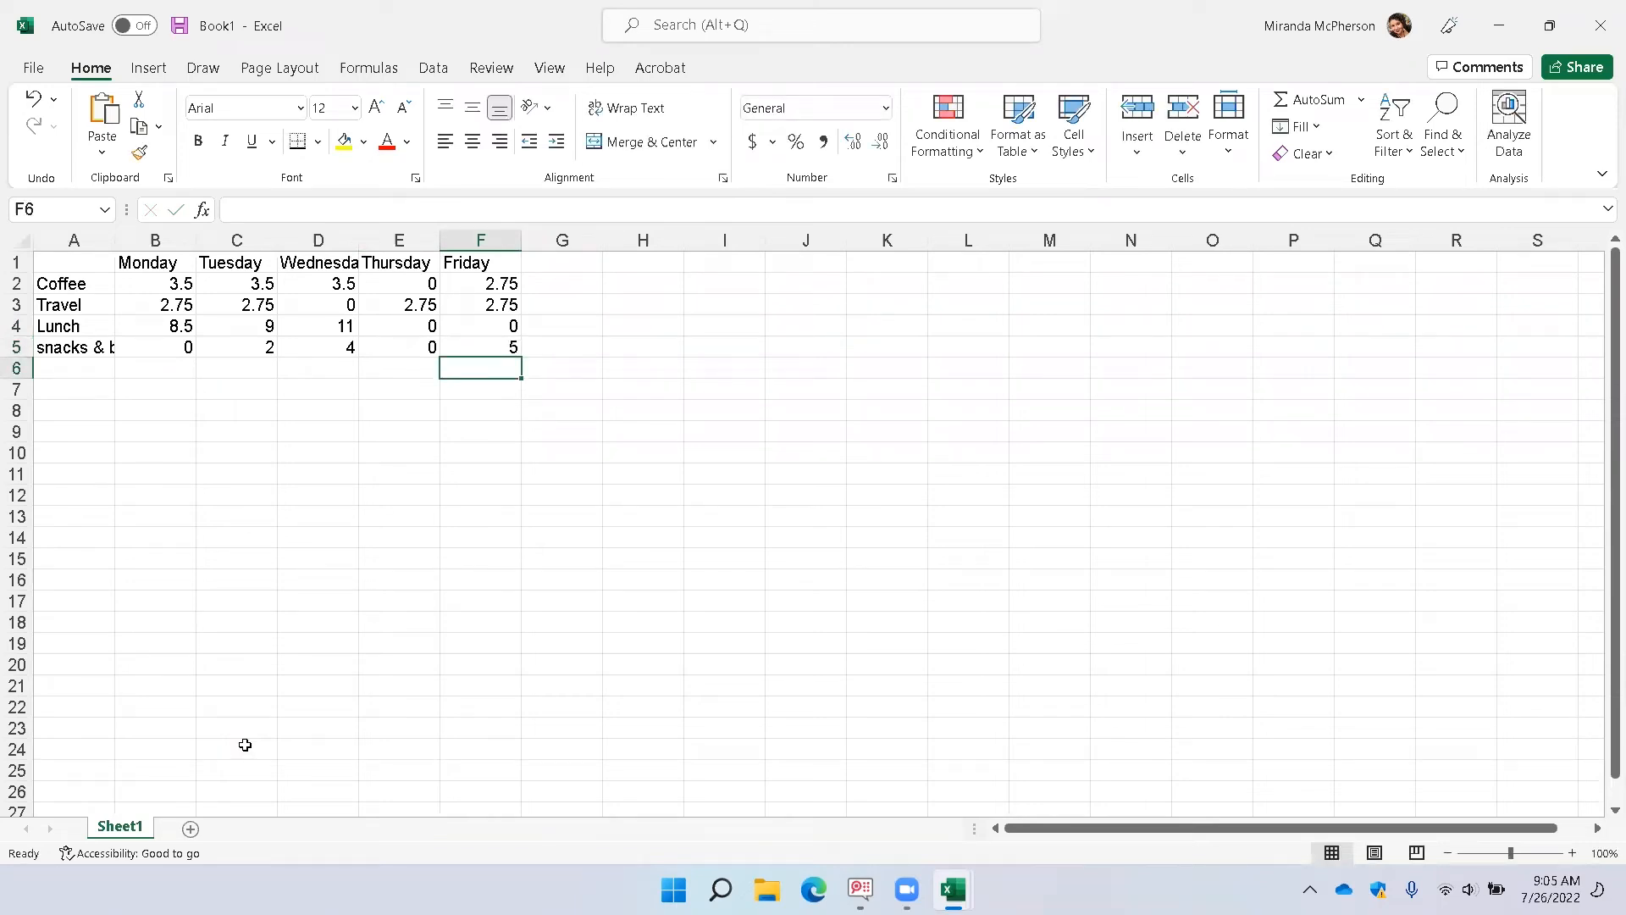
{"action": "key", "text": "Home"}
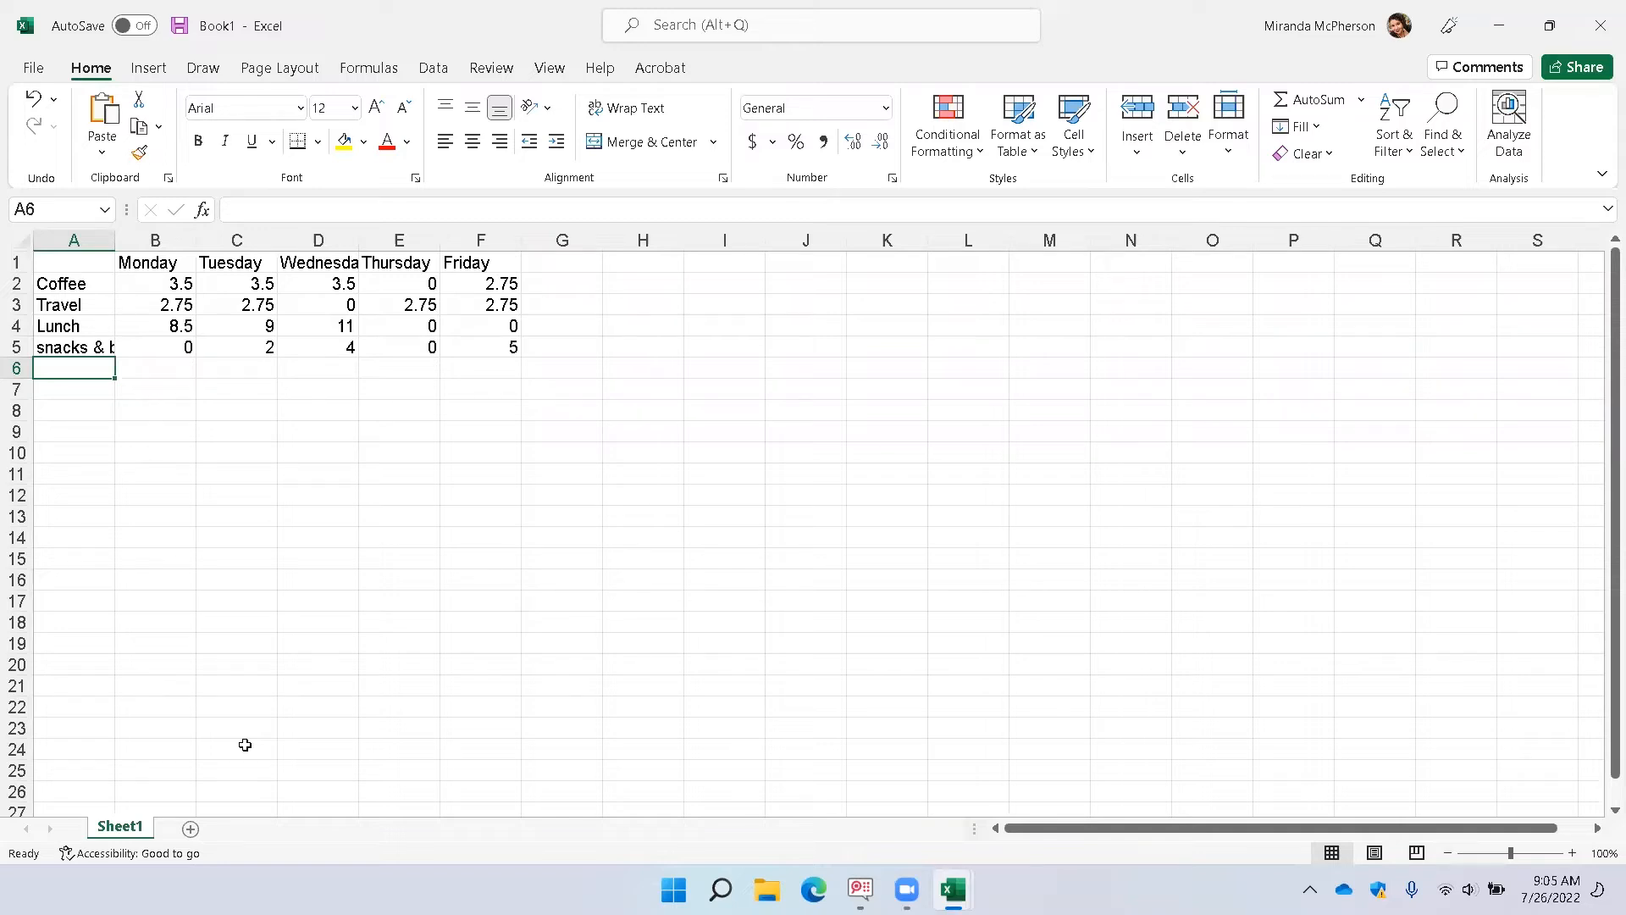
Review the expense category labels in column A, from the empty corner cell through A5 and back.
{"action": "key", "text": "ctrl+Home"}
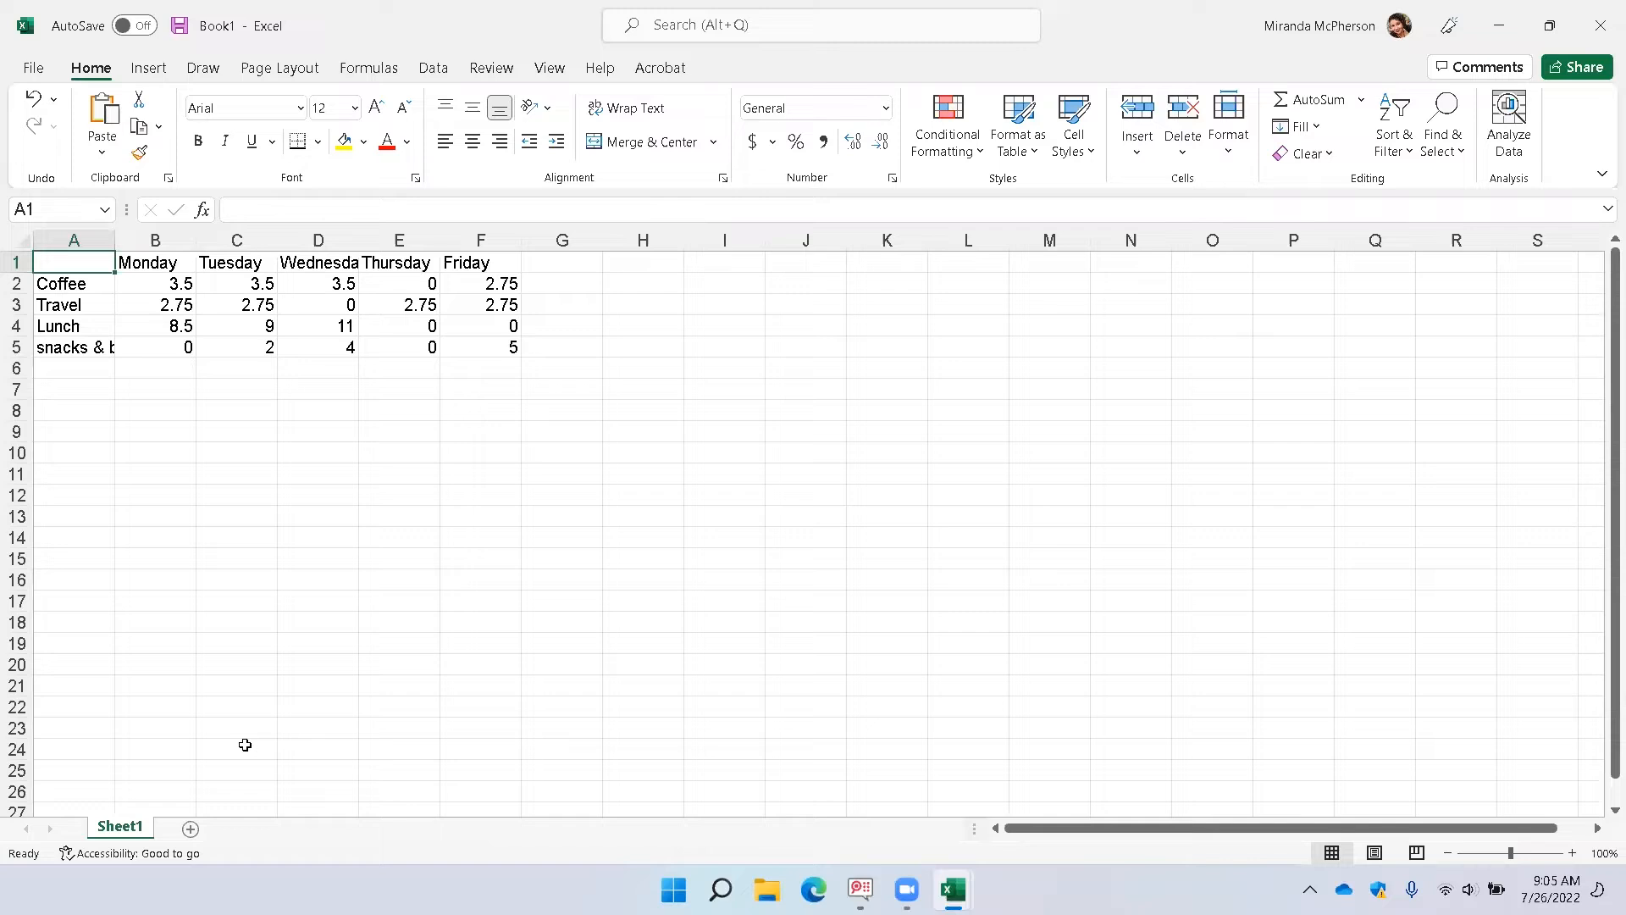
{"action": "key", "text": "Down"}
{"action": "key", "text": "Down"}
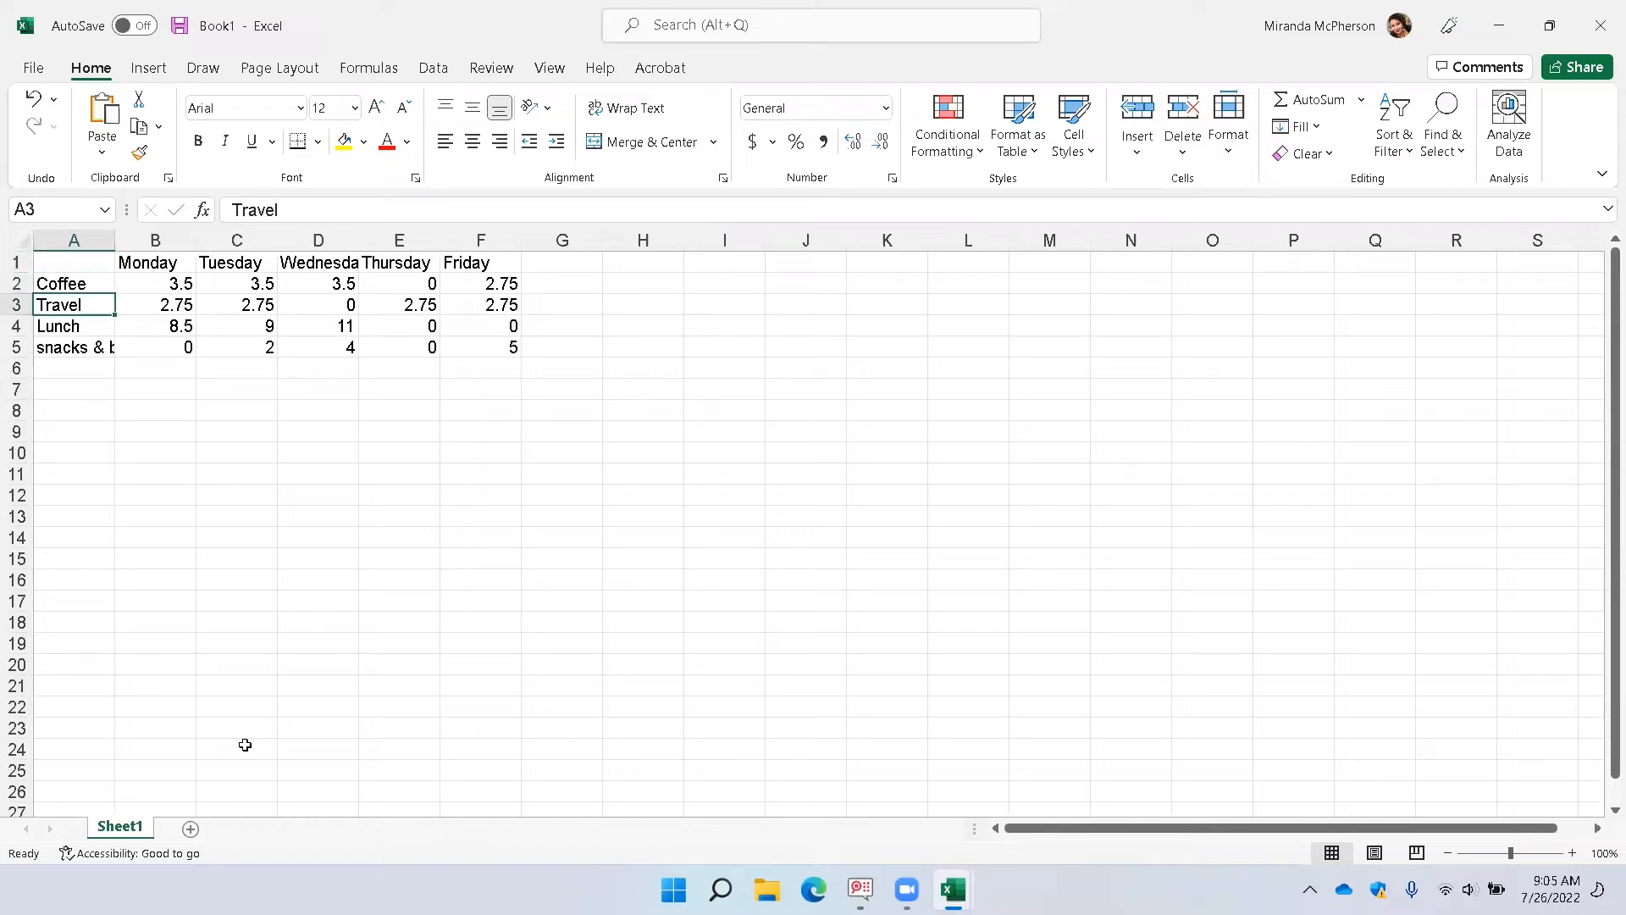
{"action": "key", "text": "Down"}
{"action": "key", "text": "Down"}
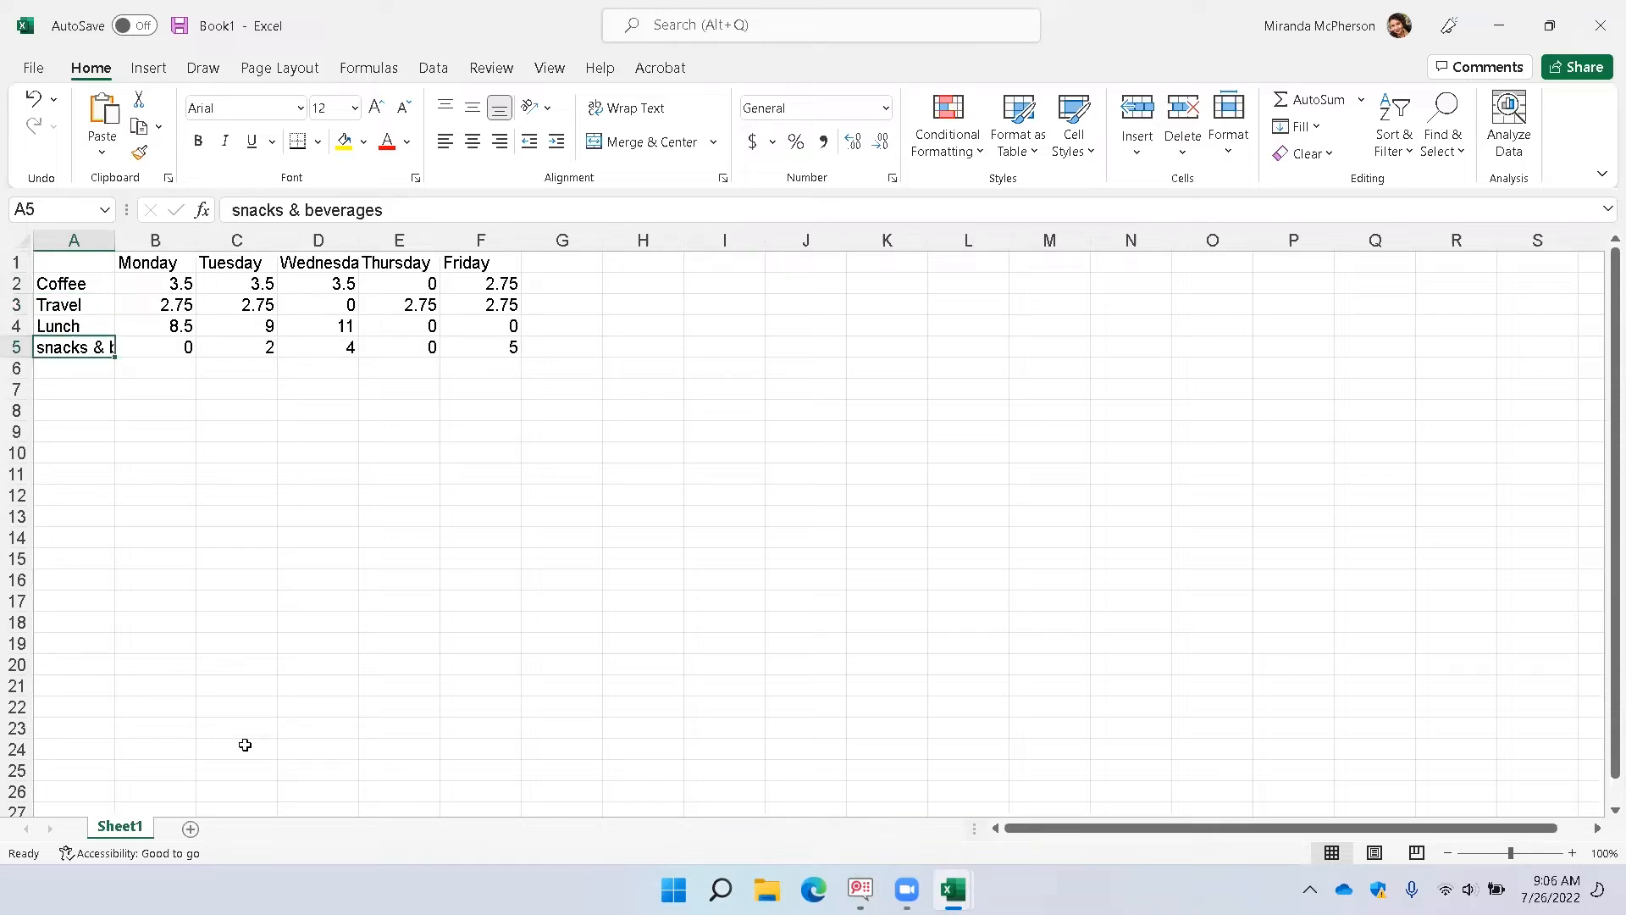
{"action": "key", "text": "Up"}
{"action": "key", "text": "Up"}
{"action": "key", "text": "Up"}
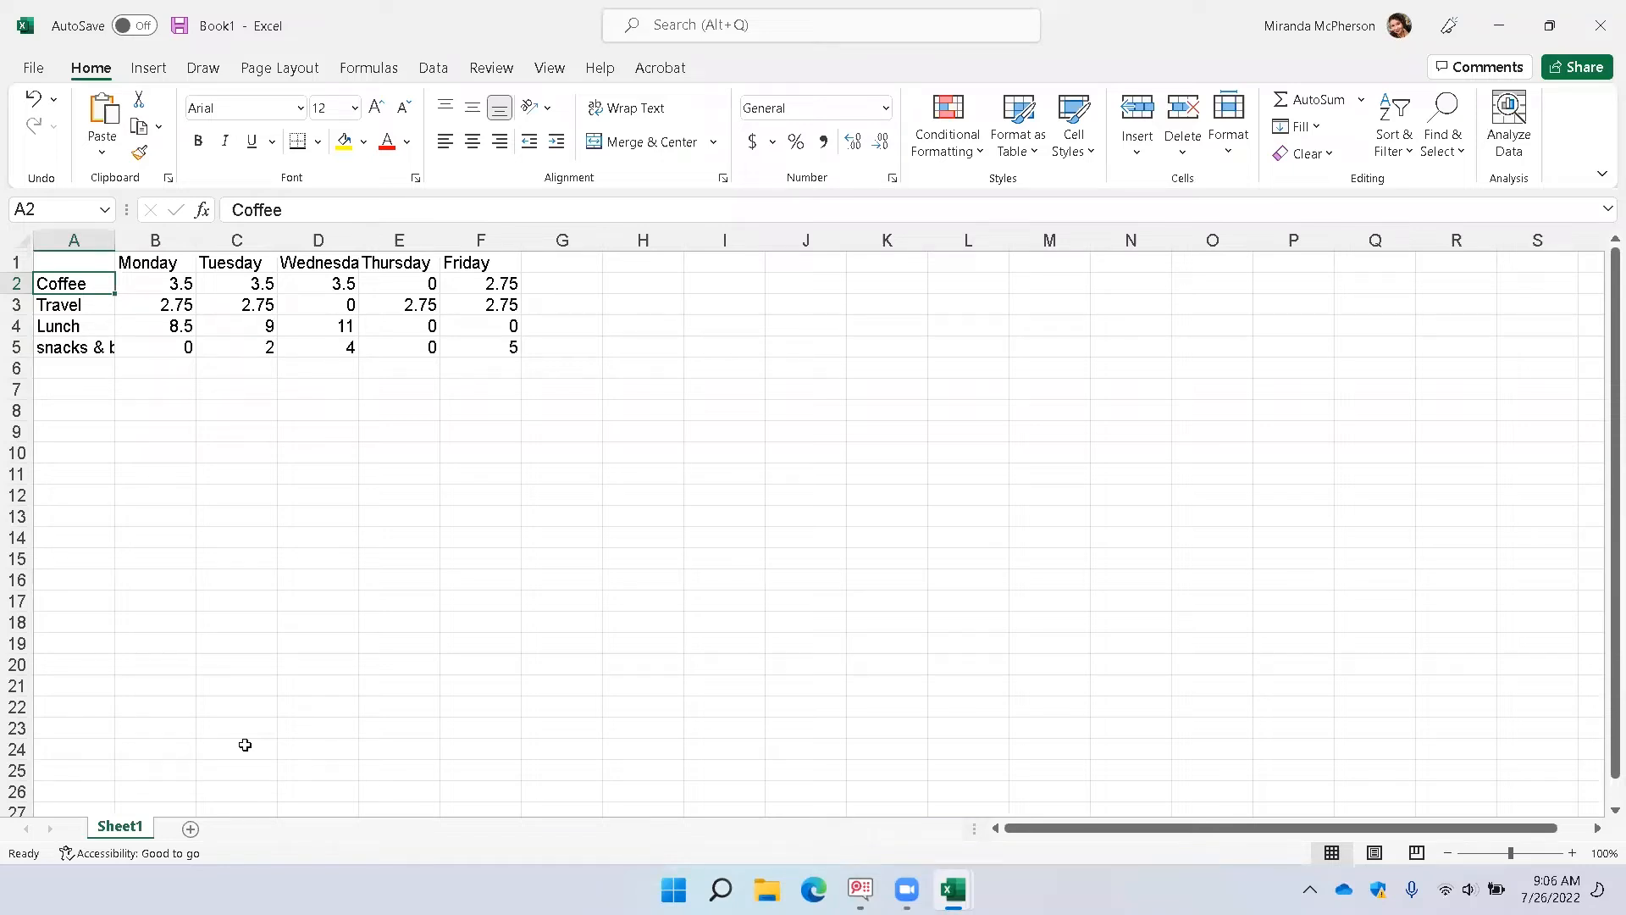
{"action": "key", "text": "Up"}
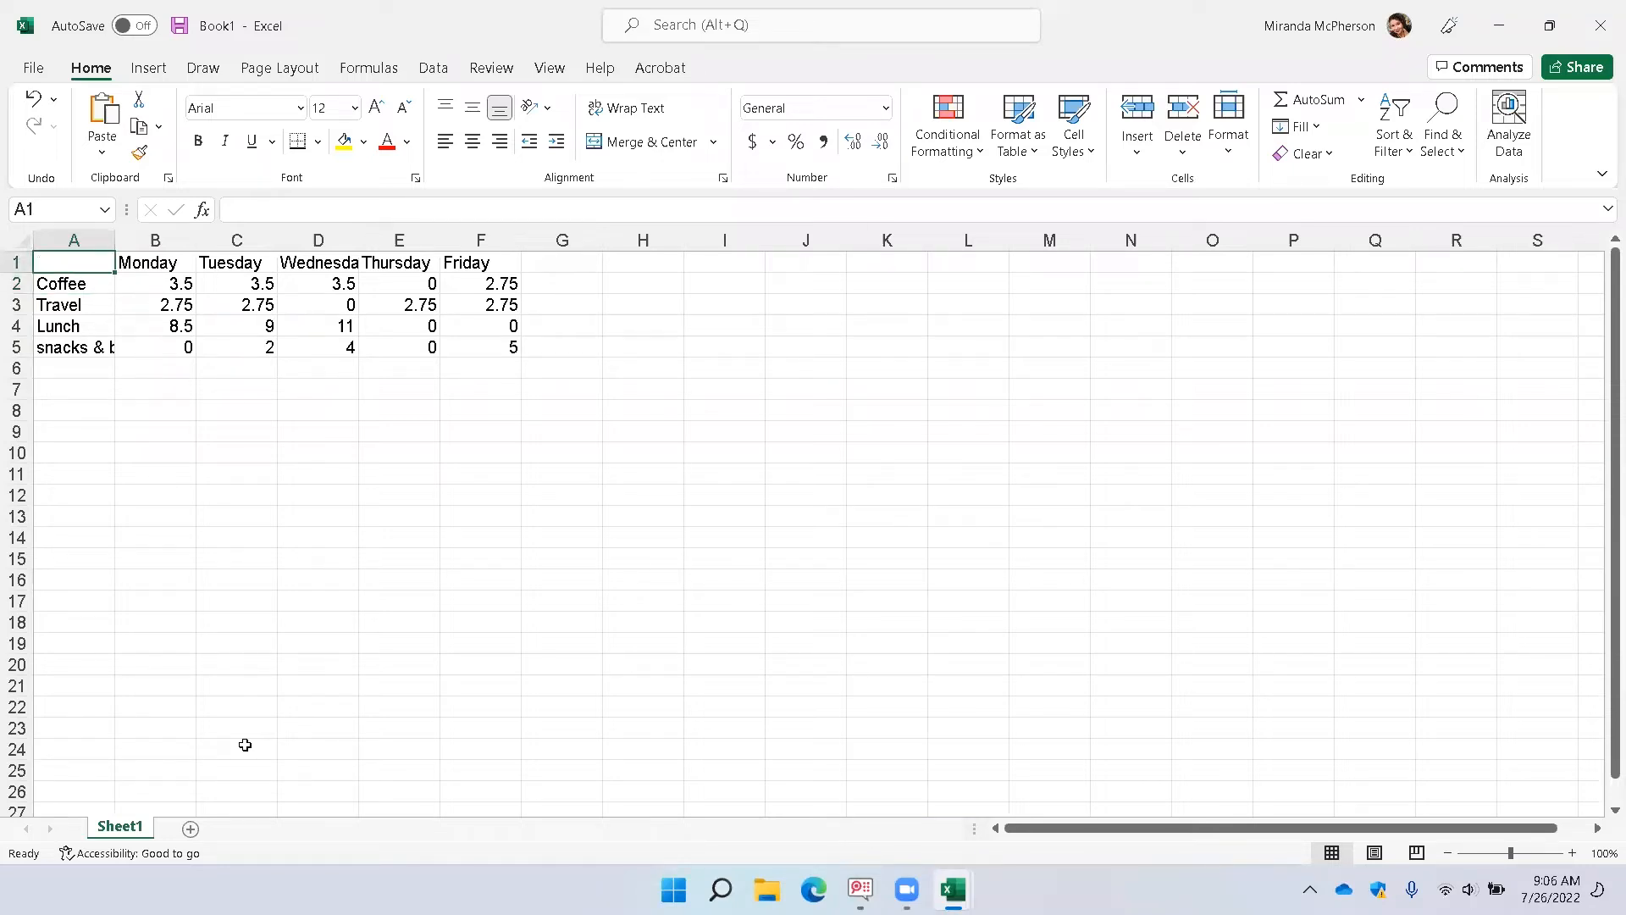
Check the extent of the table's data by jumping between the edge cells of the Monday column, the weekday header row and the Friday column.
{"action": "key", "text": "Right"}
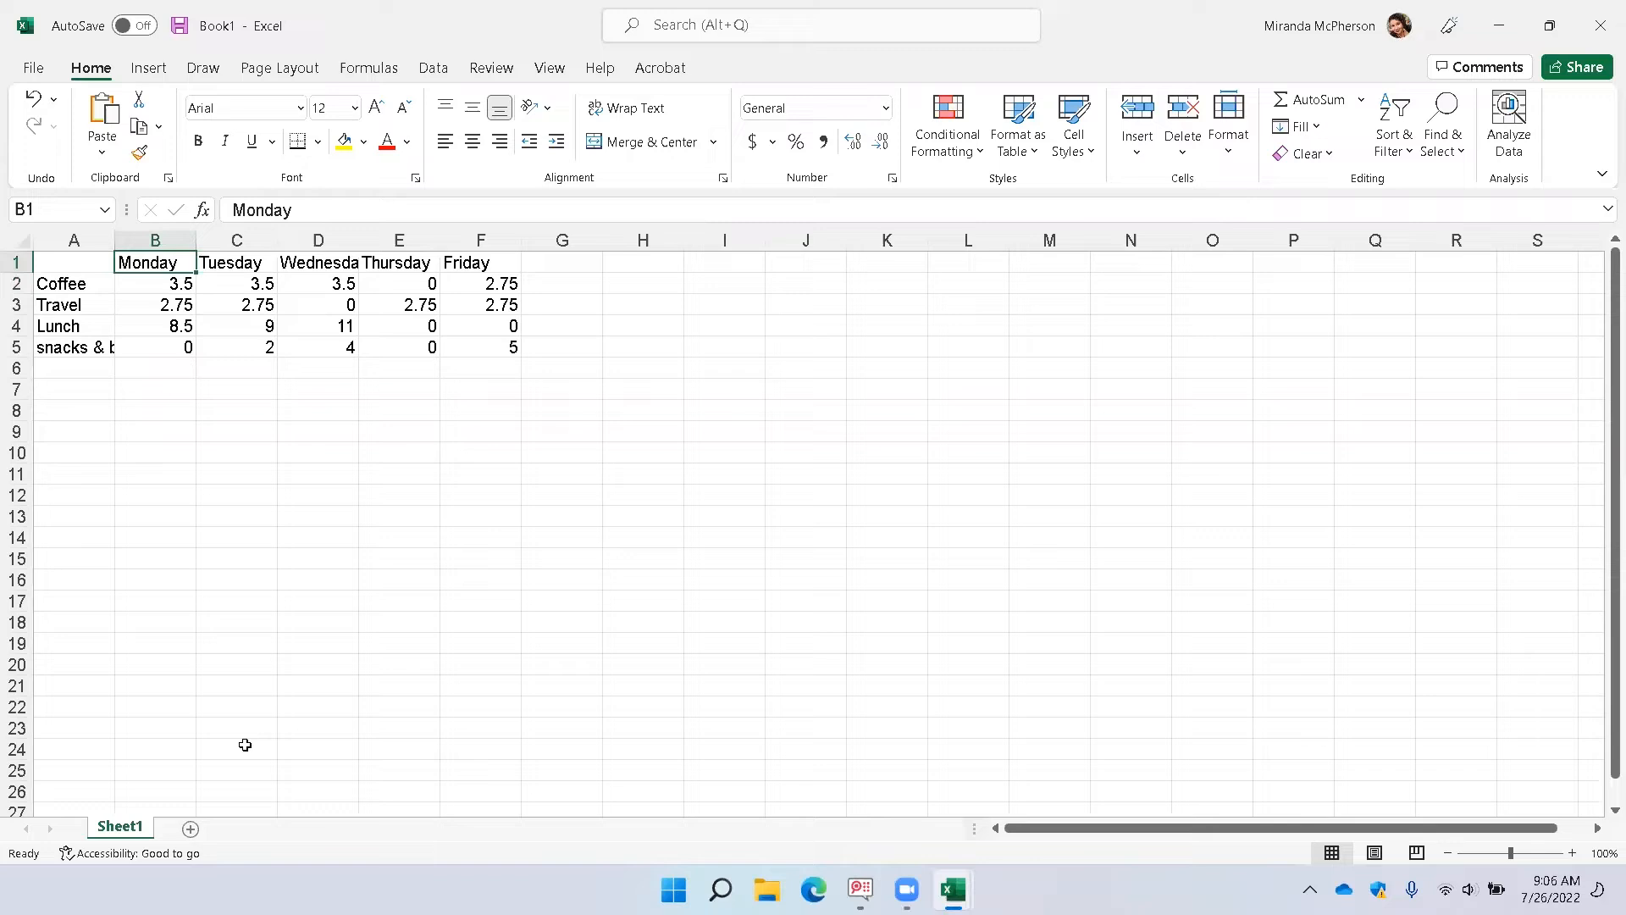
{"action": "key", "text": "ctrl+Down"}
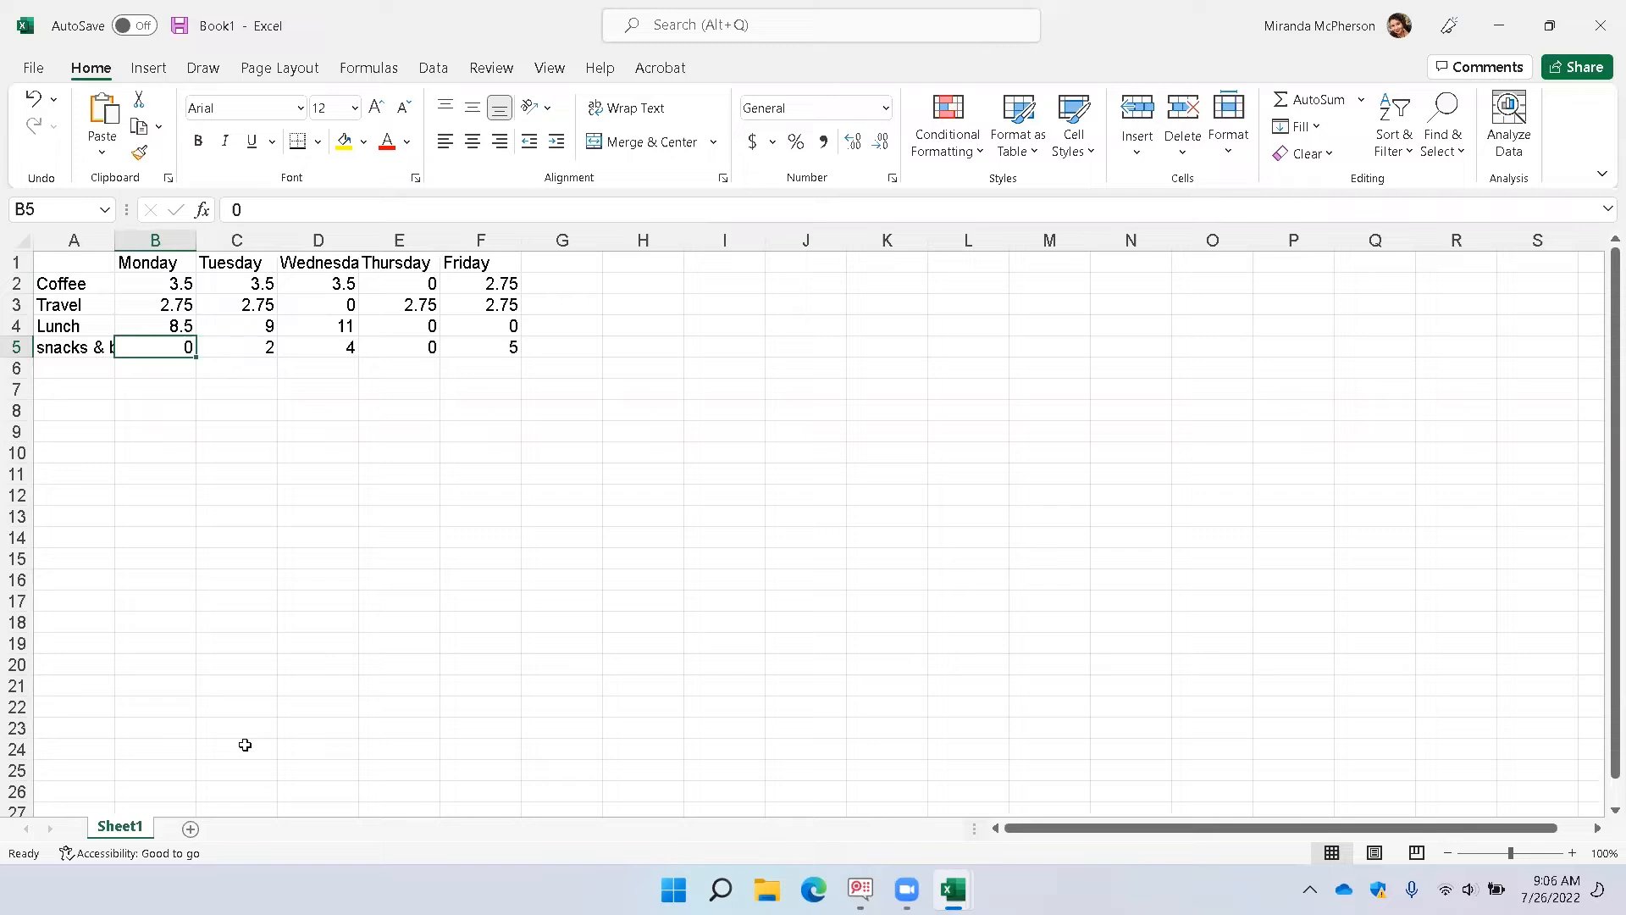
{"action": "key", "text": "ctrl+Up"}
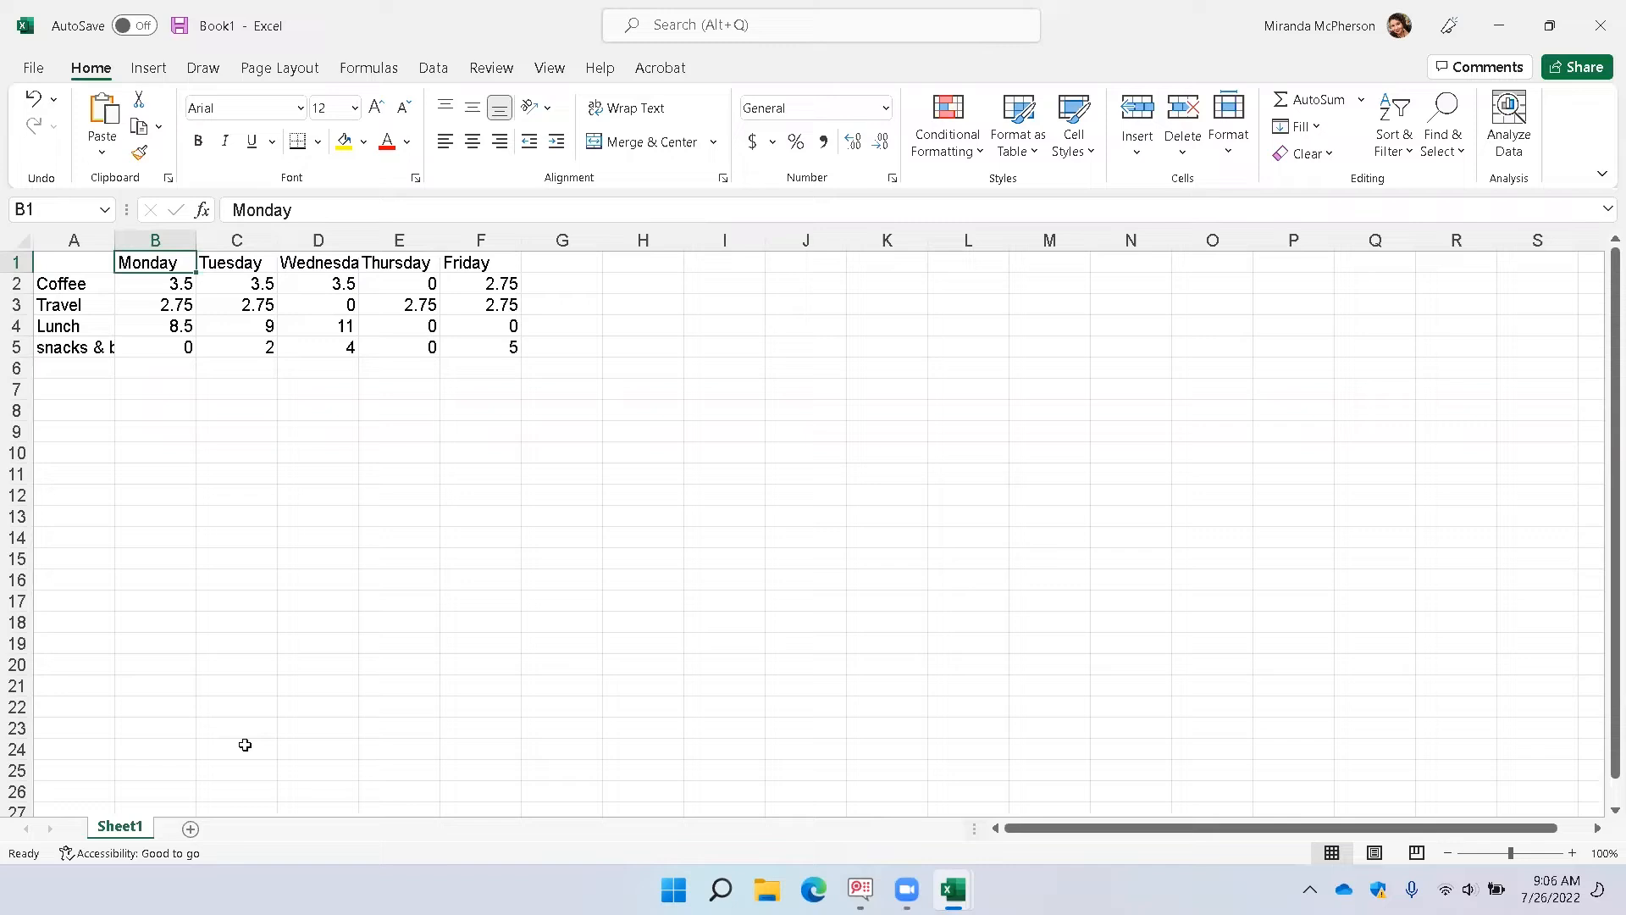
{"action": "key", "text": "ctrl+Right"}
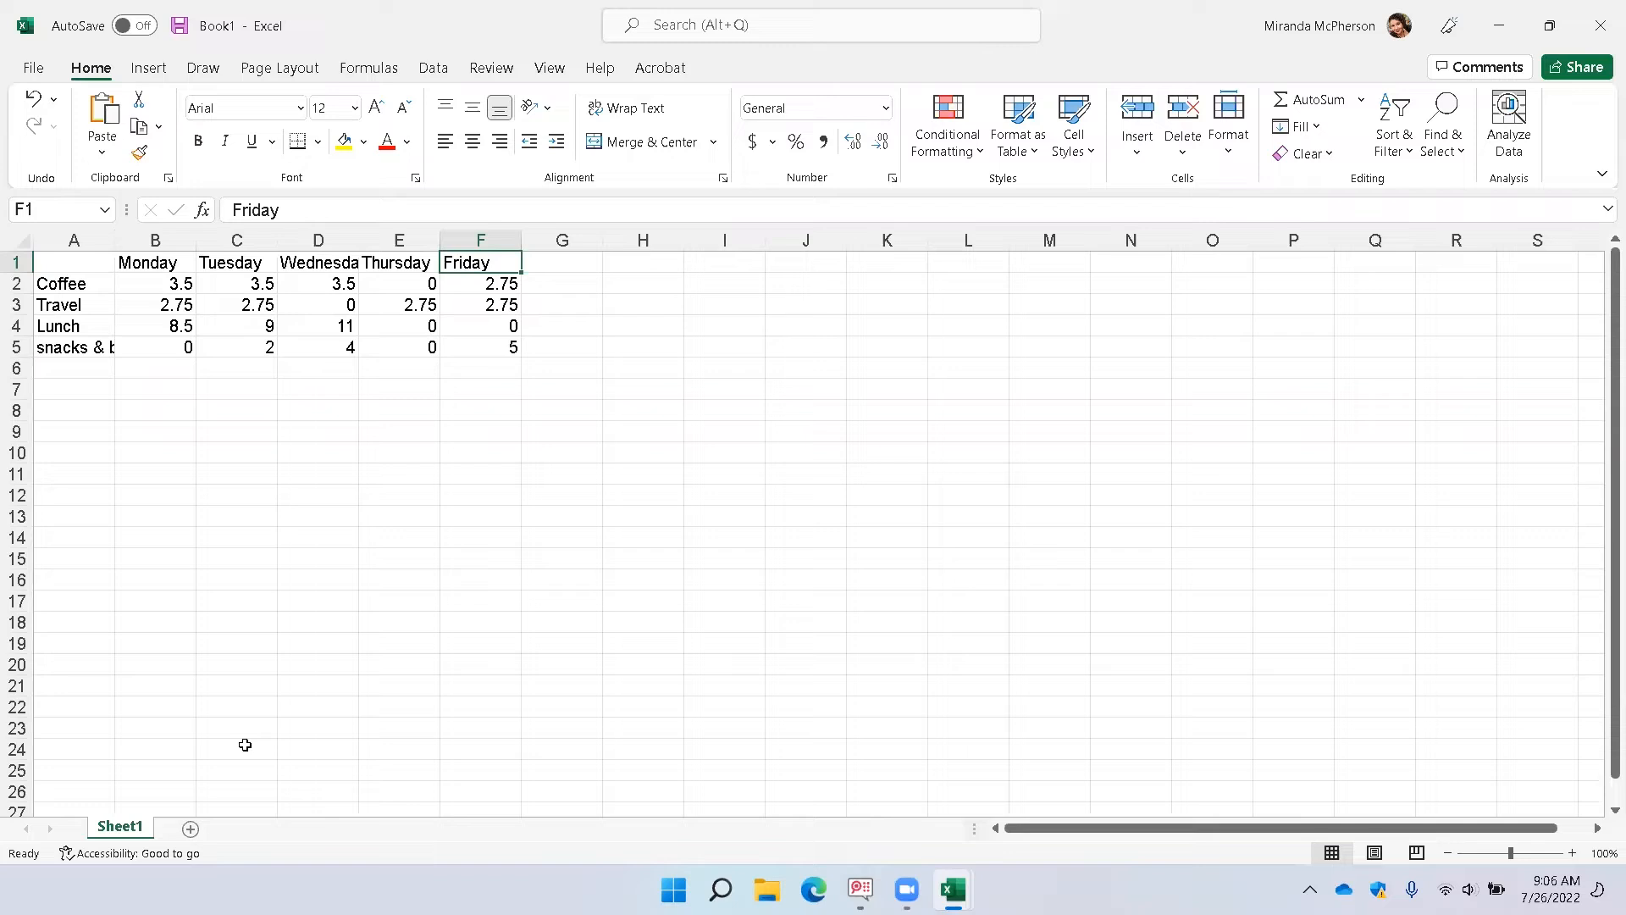
{"action": "key", "text": "ctrl+Home"}
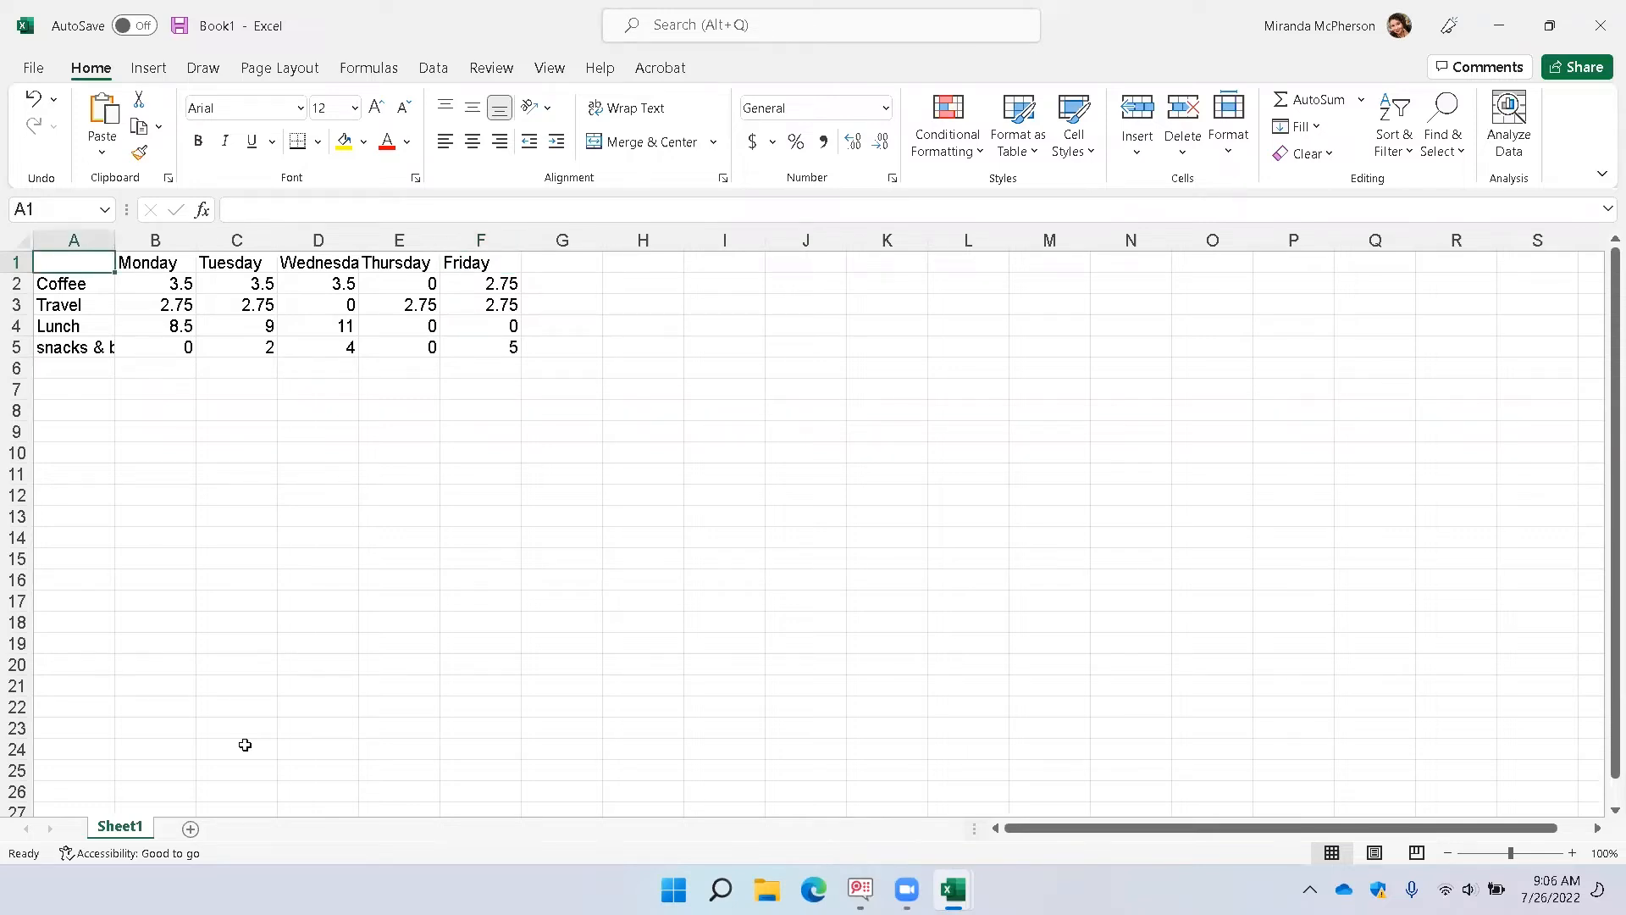
{"action": "key", "text": "End"}
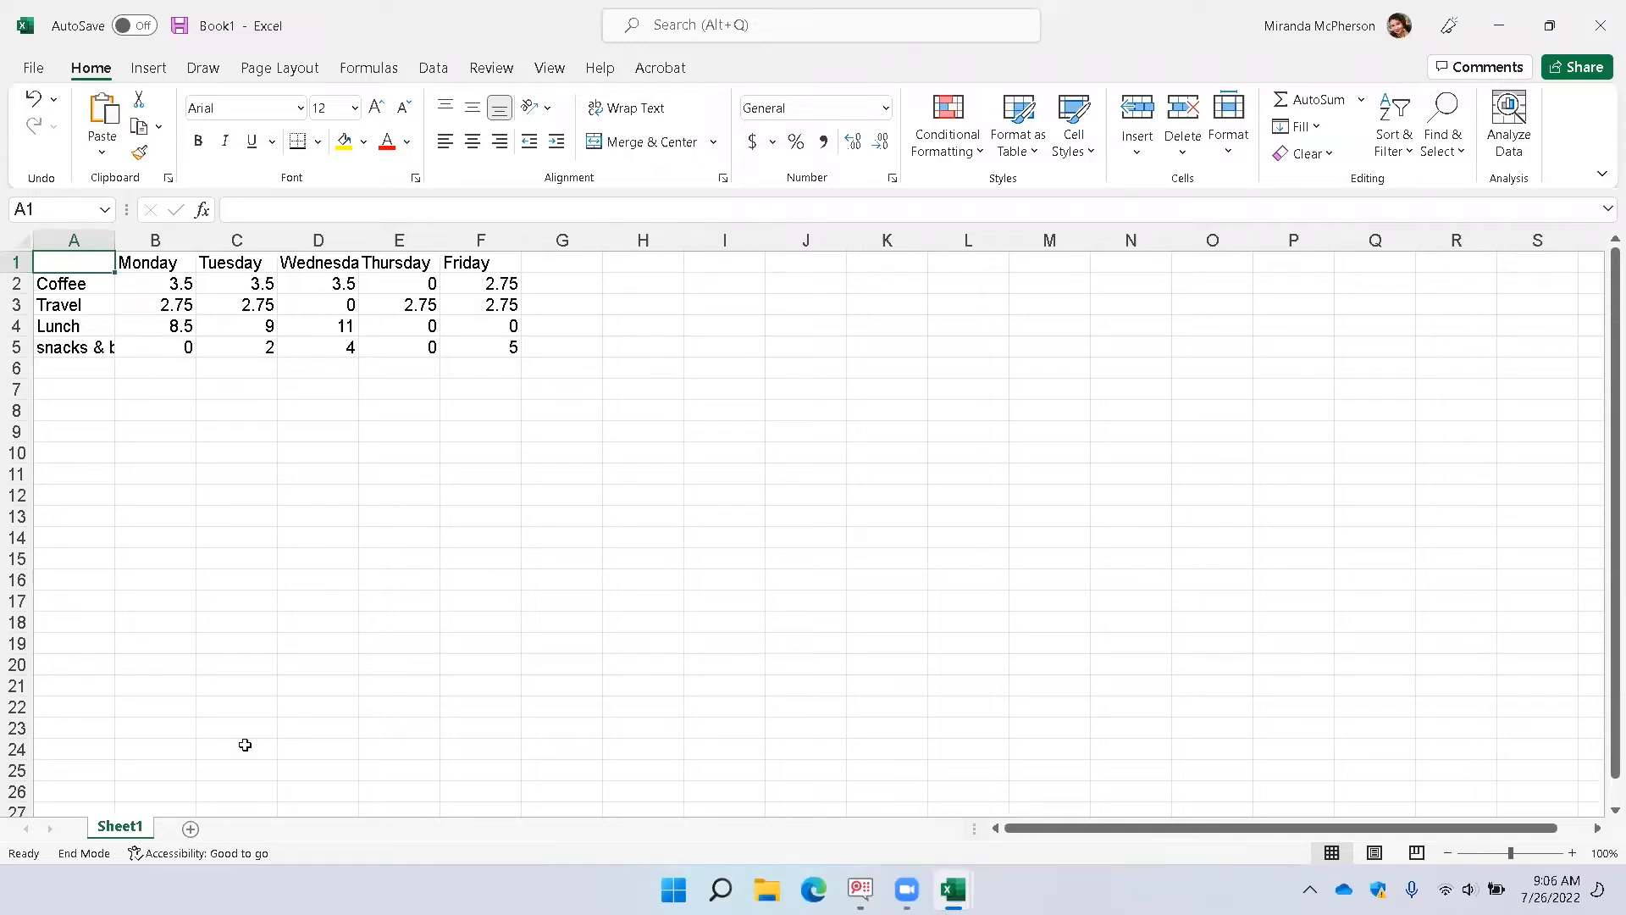
{"action": "key", "text": "Right"}
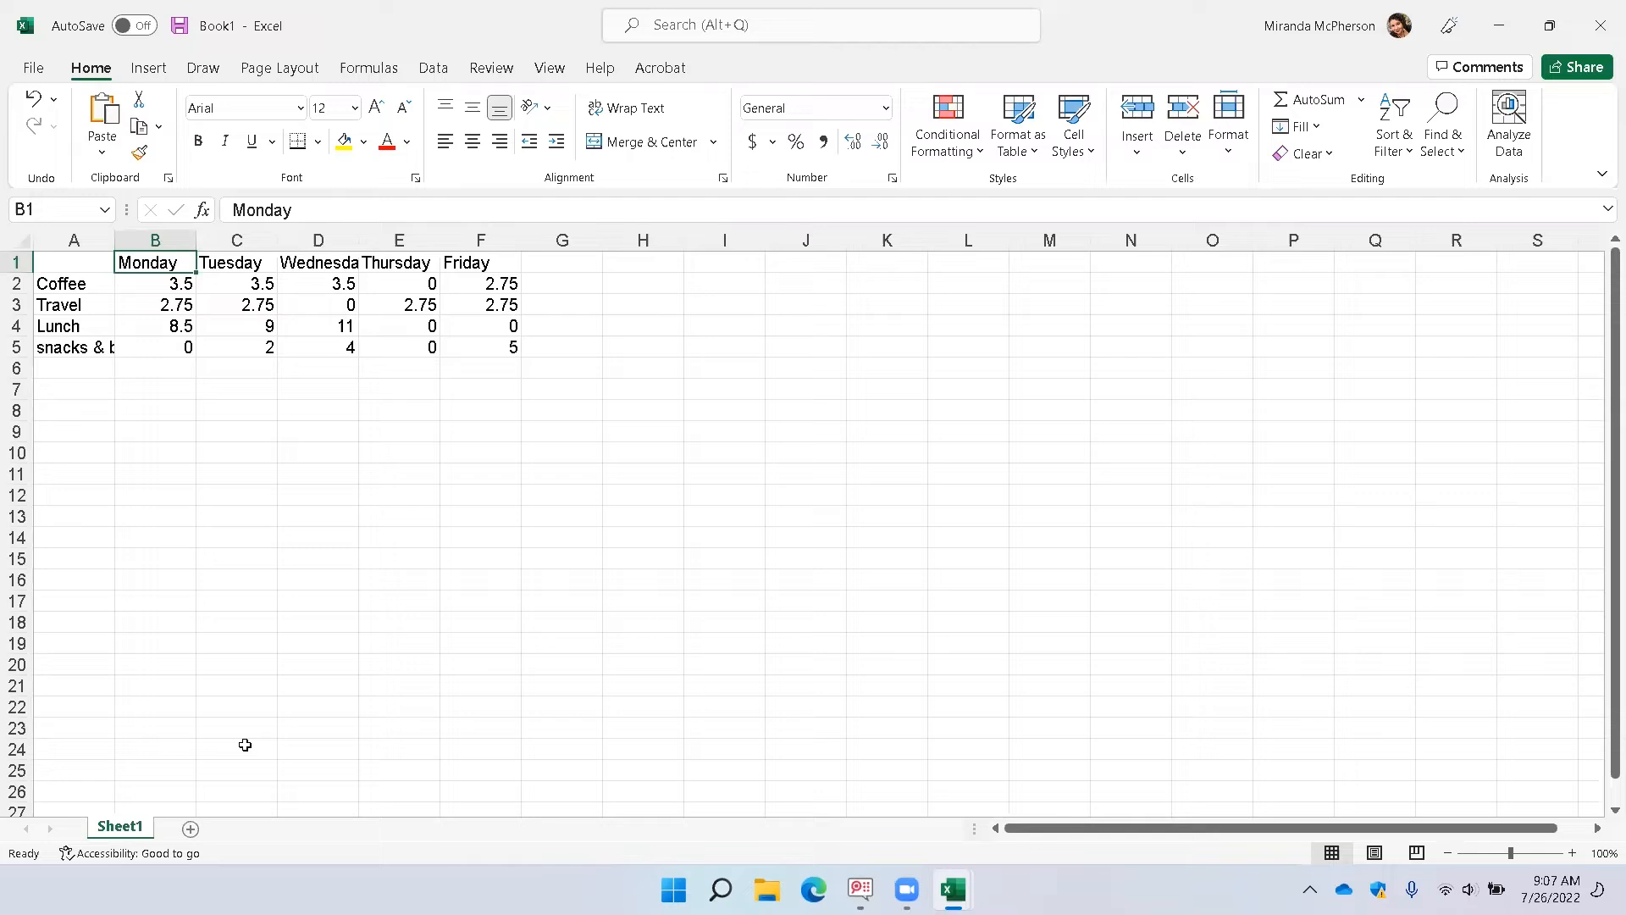
{"action": "key", "text": "End"}
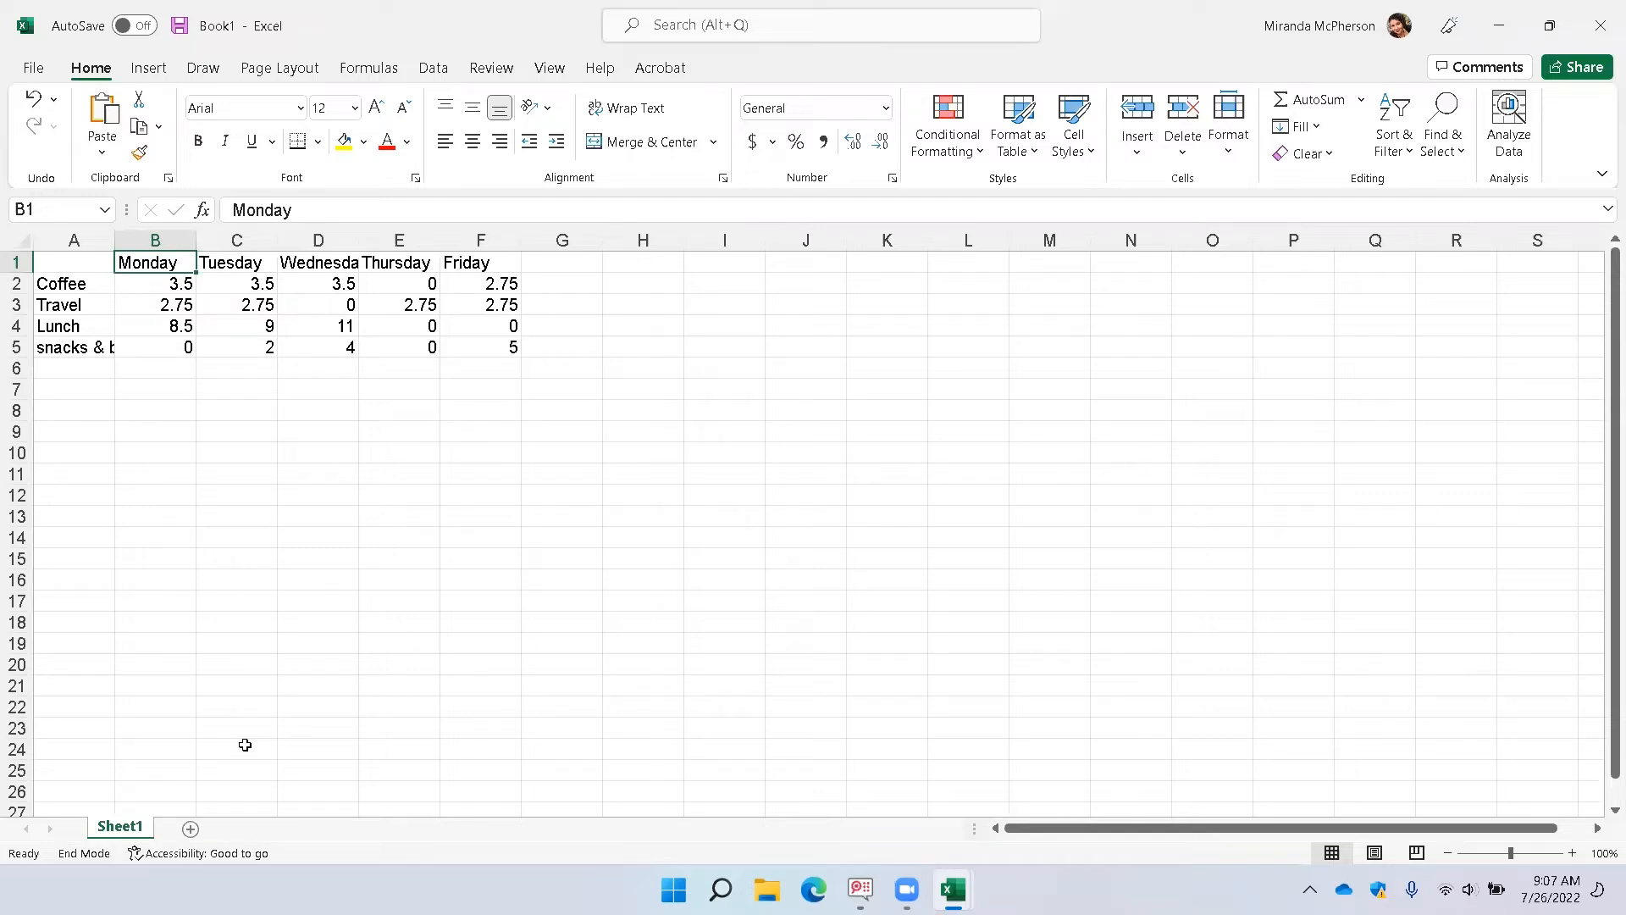
{"action": "key", "text": "Right"}
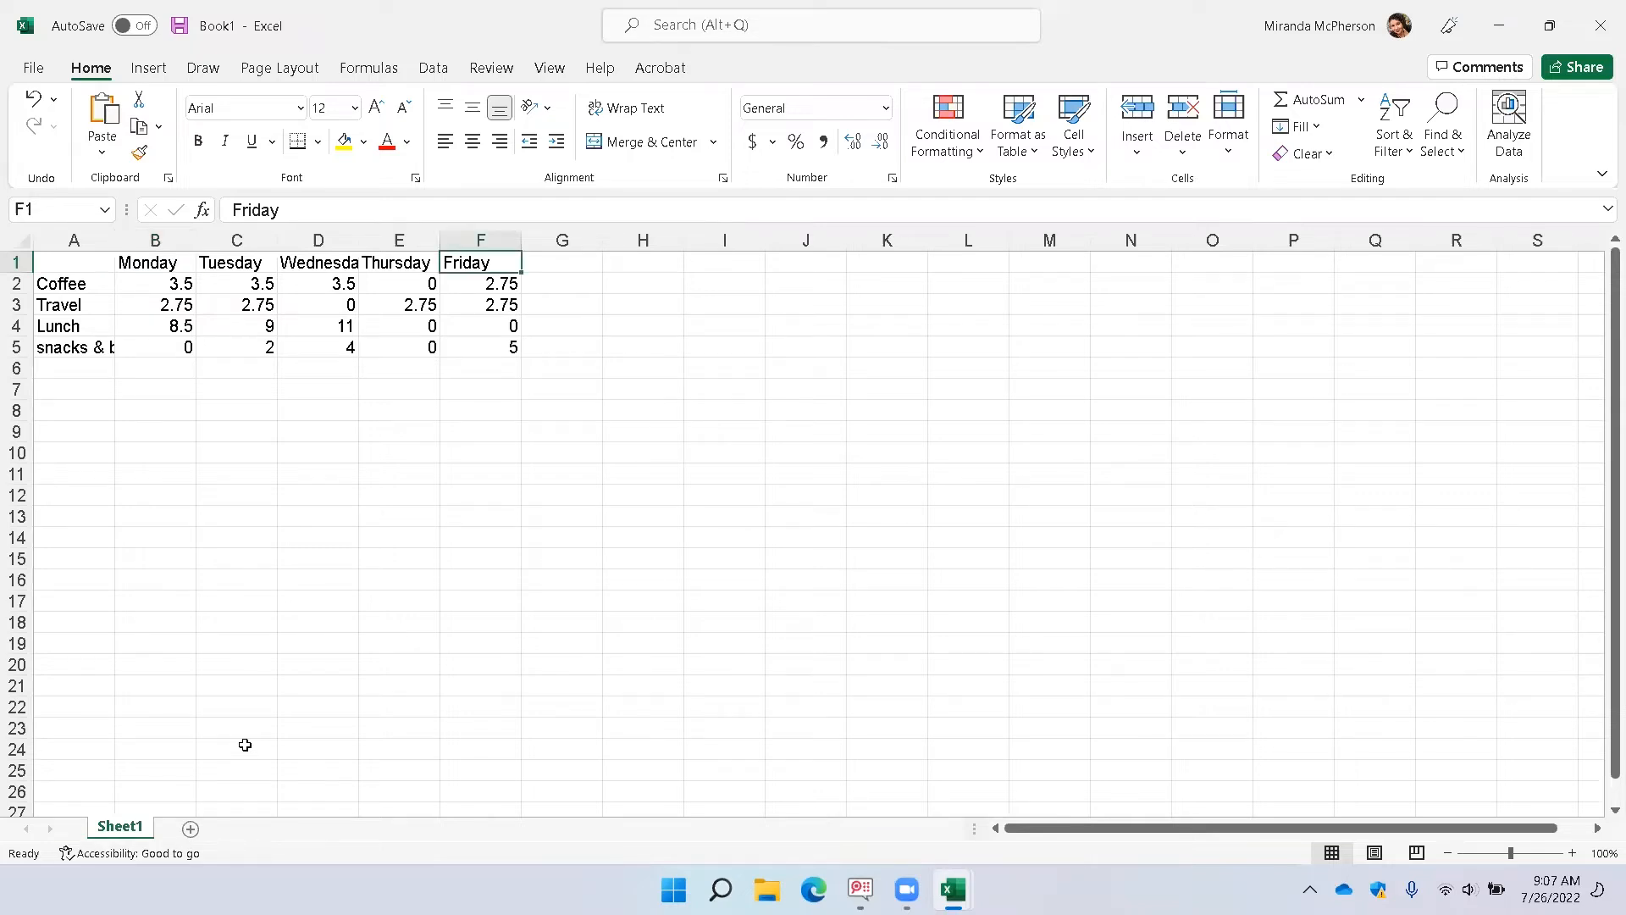
{"action": "key", "text": "End"}
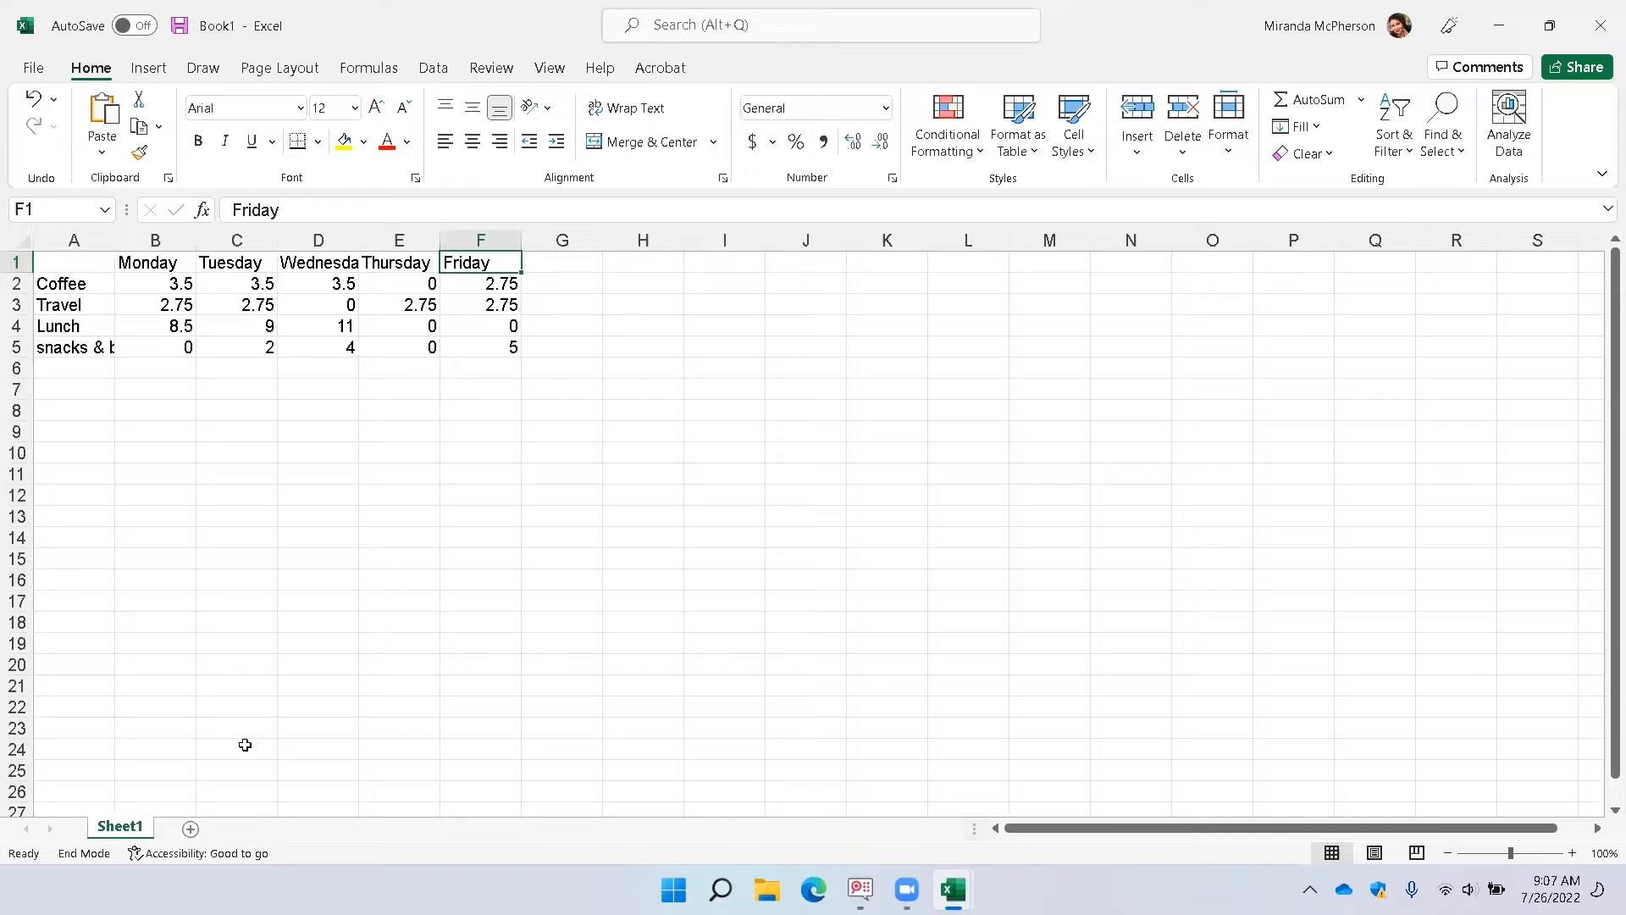
{"action": "key", "text": "Down"}
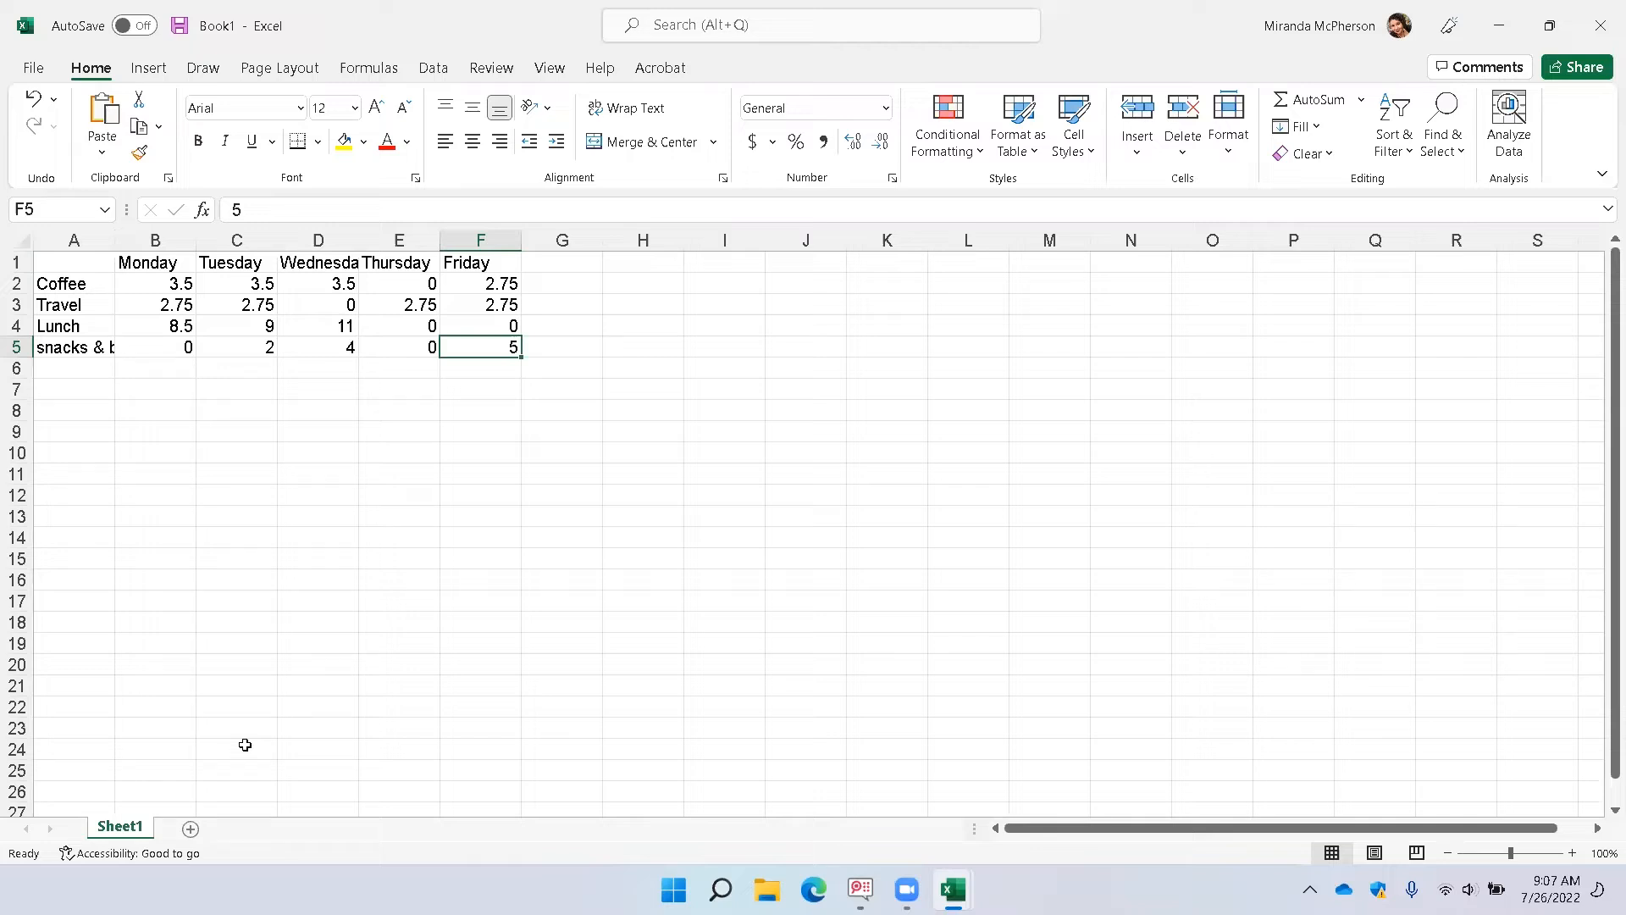
Format the amounts in cells B2:F5 as Accounting with 2 decimal places and the $ symbol.
{"action": "key", "text": "ctrl+Home"}
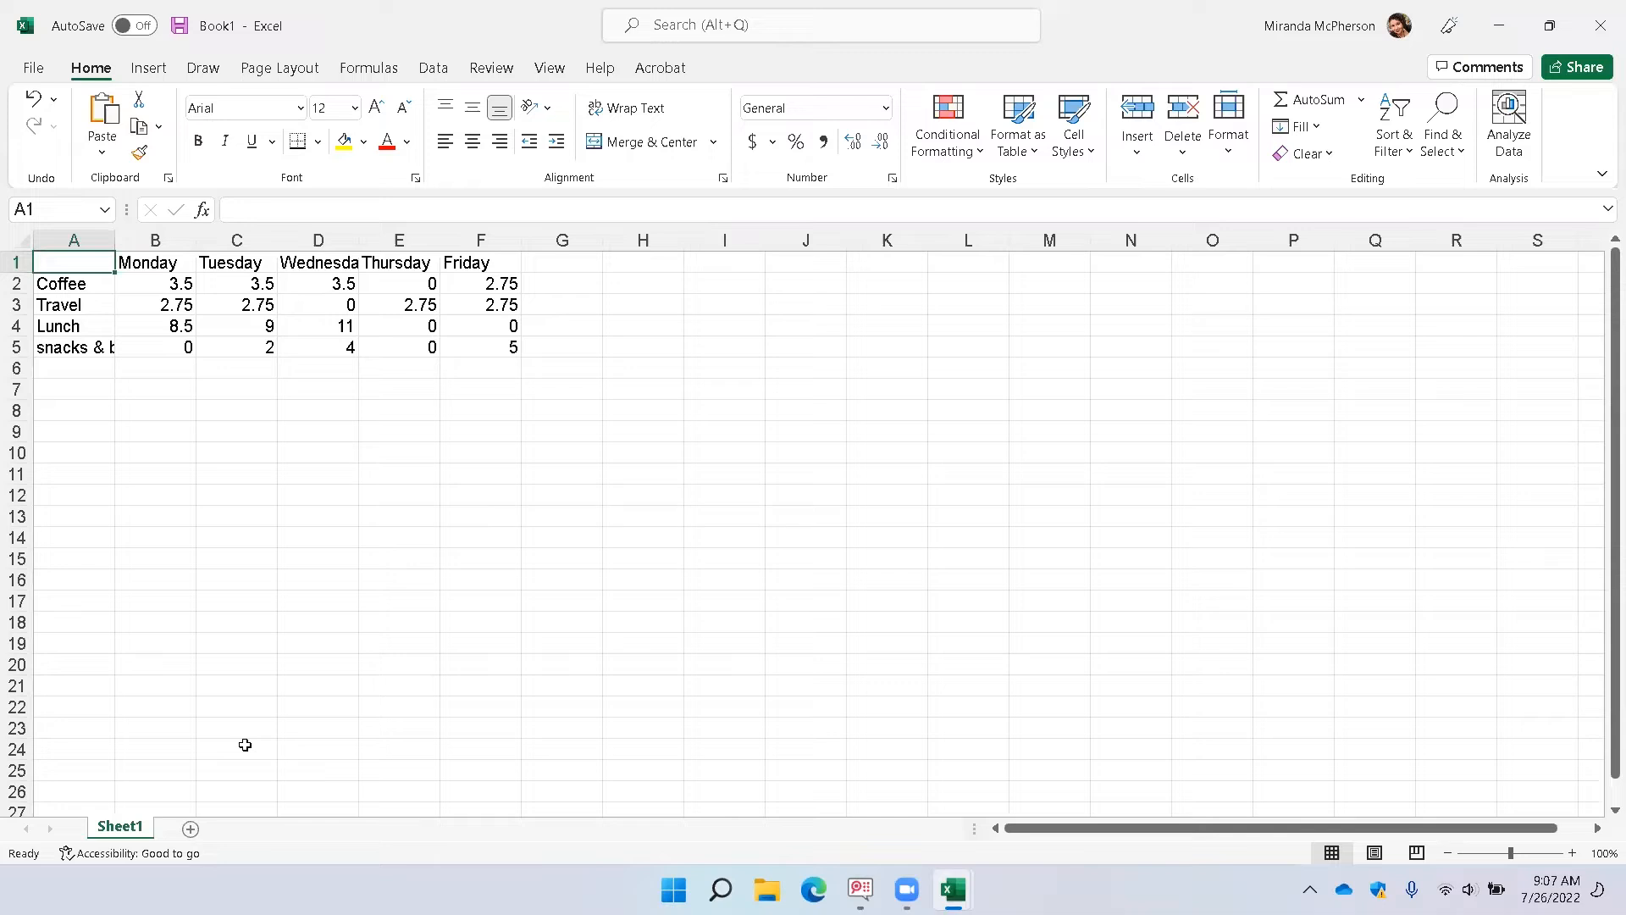
{"action": "key", "text": "Down"}
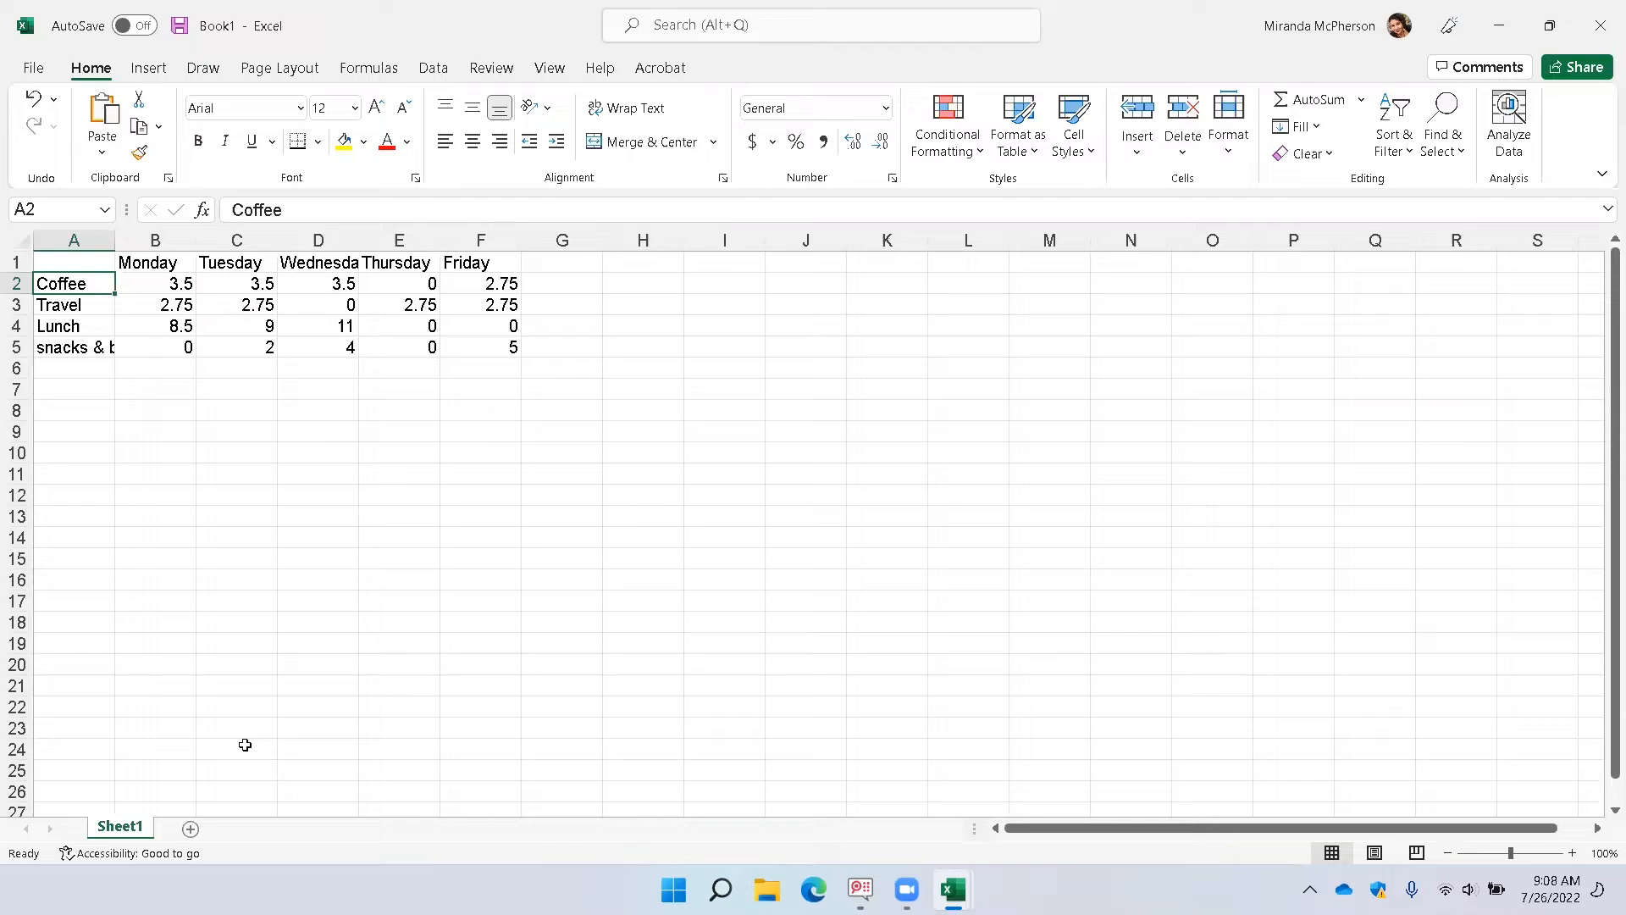
{"action": "key", "text": "Right"}
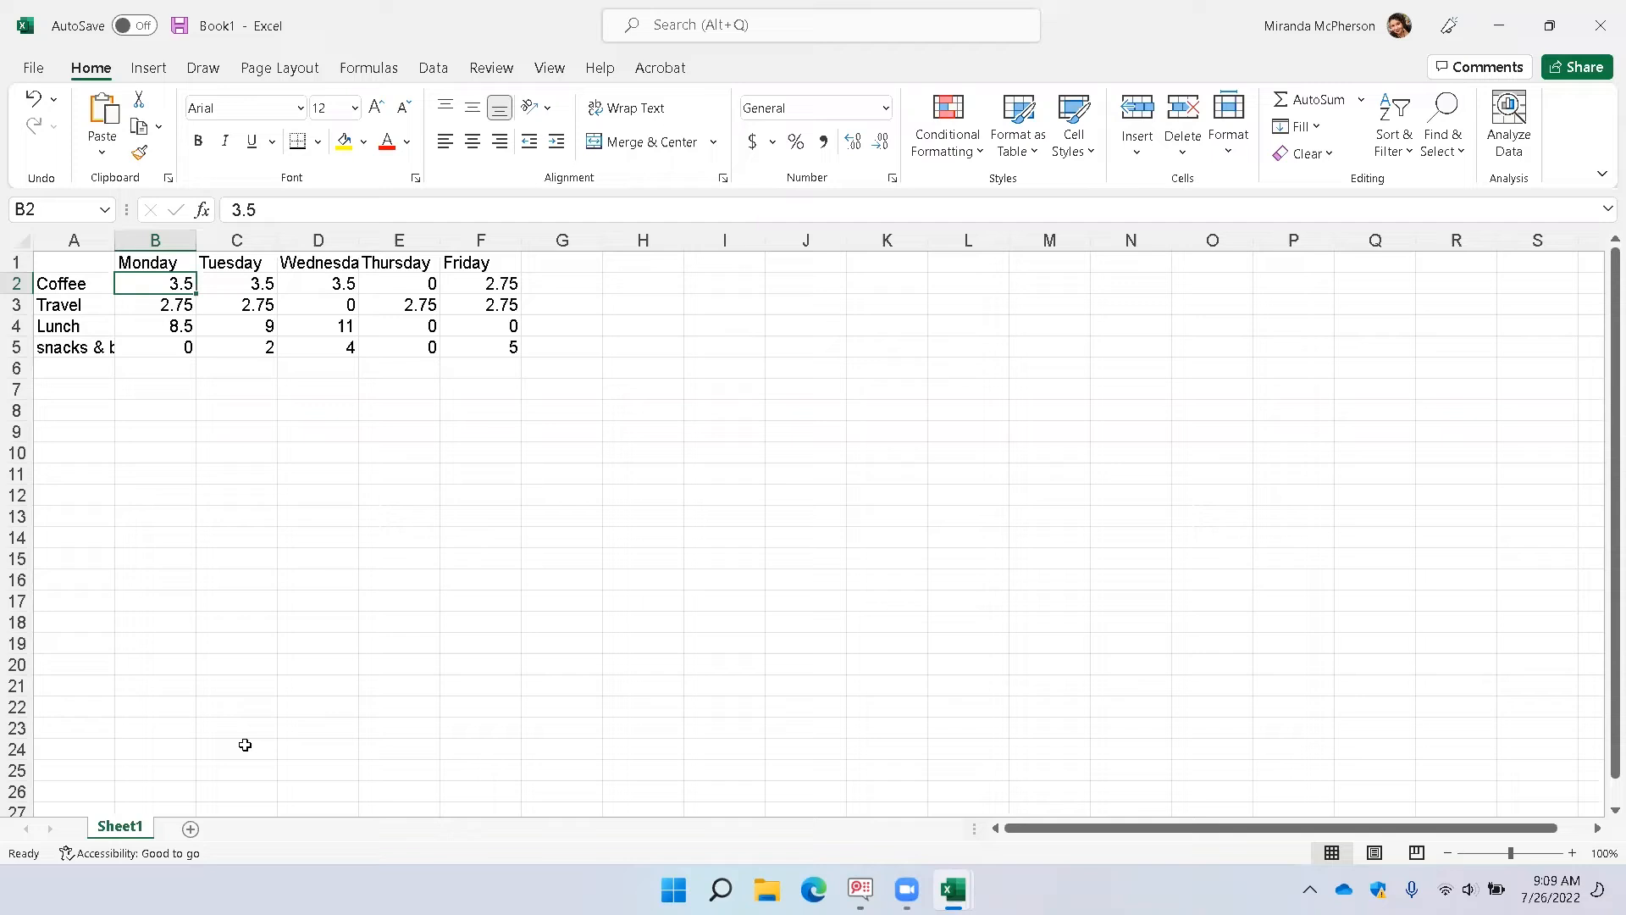
{"action": "key", "text": "shift+Down"}
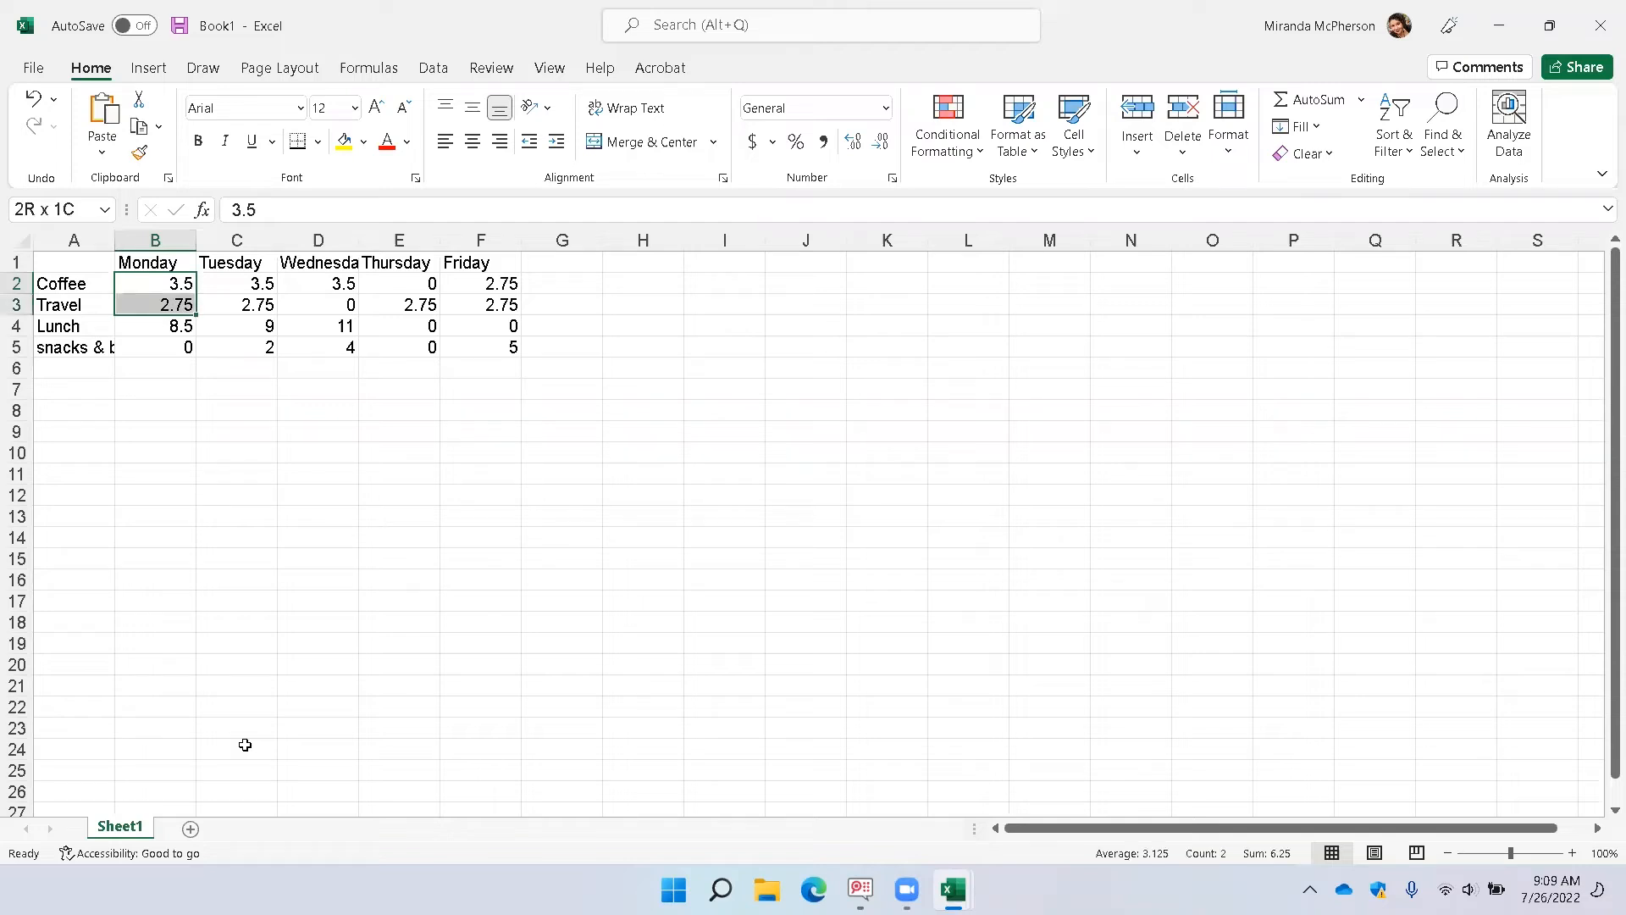
{"action": "key", "text": "shift+Down"}
{"action": "key", "text": "shift+Down"}
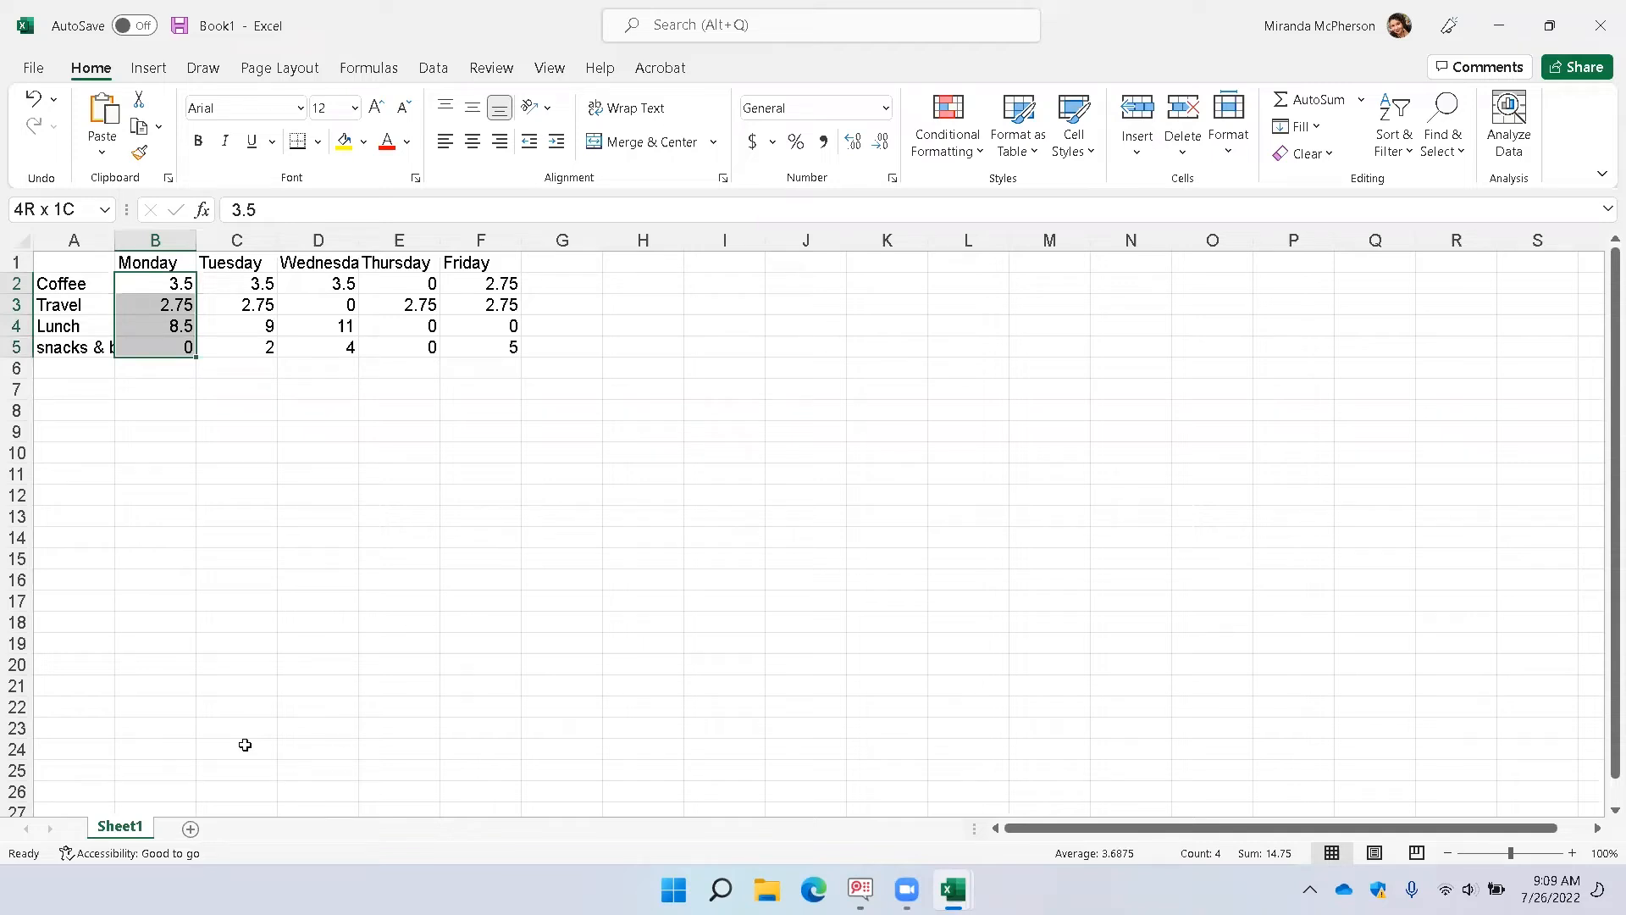
{"action": "key", "text": "shift+Right"}
{"action": "key", "text": "shift+Right"}
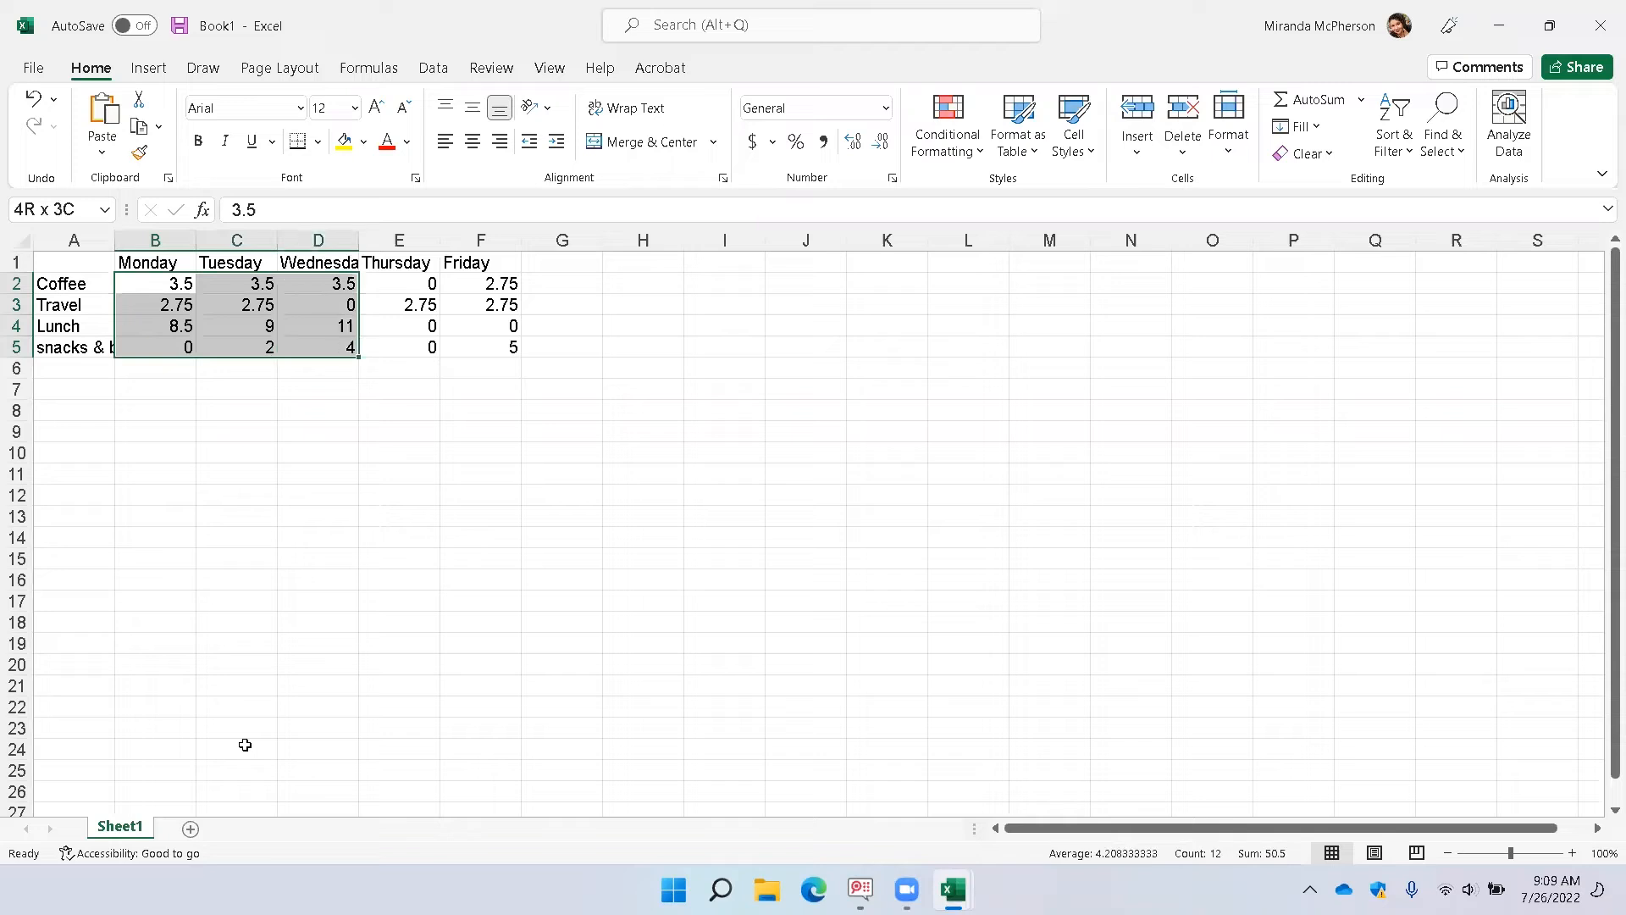
{"action": "key", "text": "shift+Right"}
{"action": "key", "text": "shift+Right"}
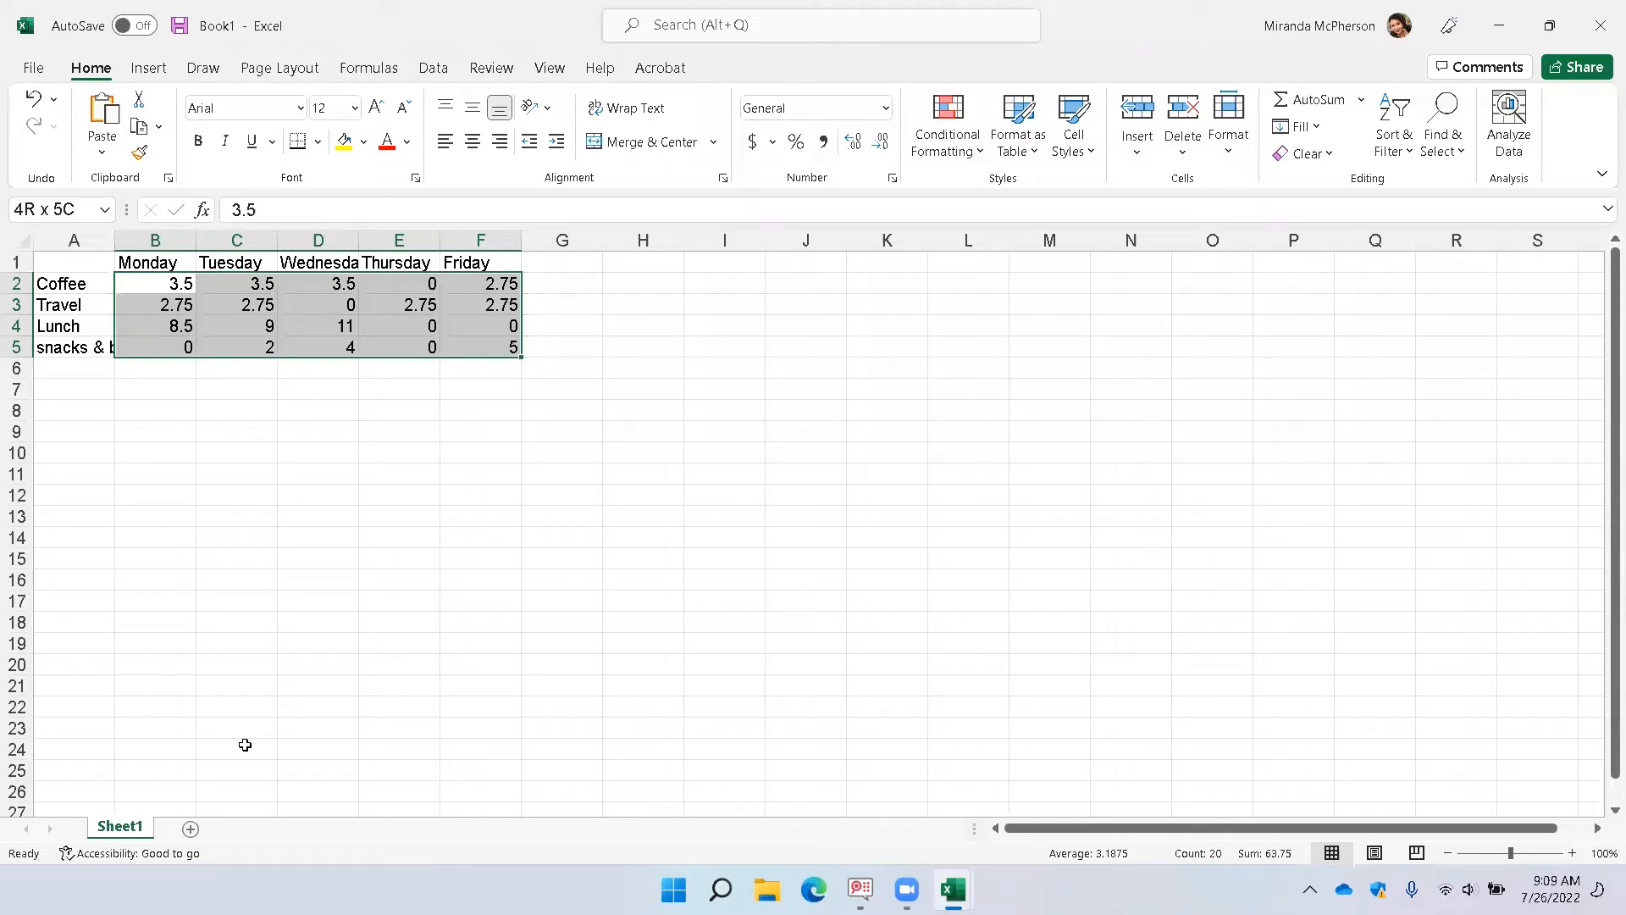
{"action": "key", "text": "ctrl+1"}
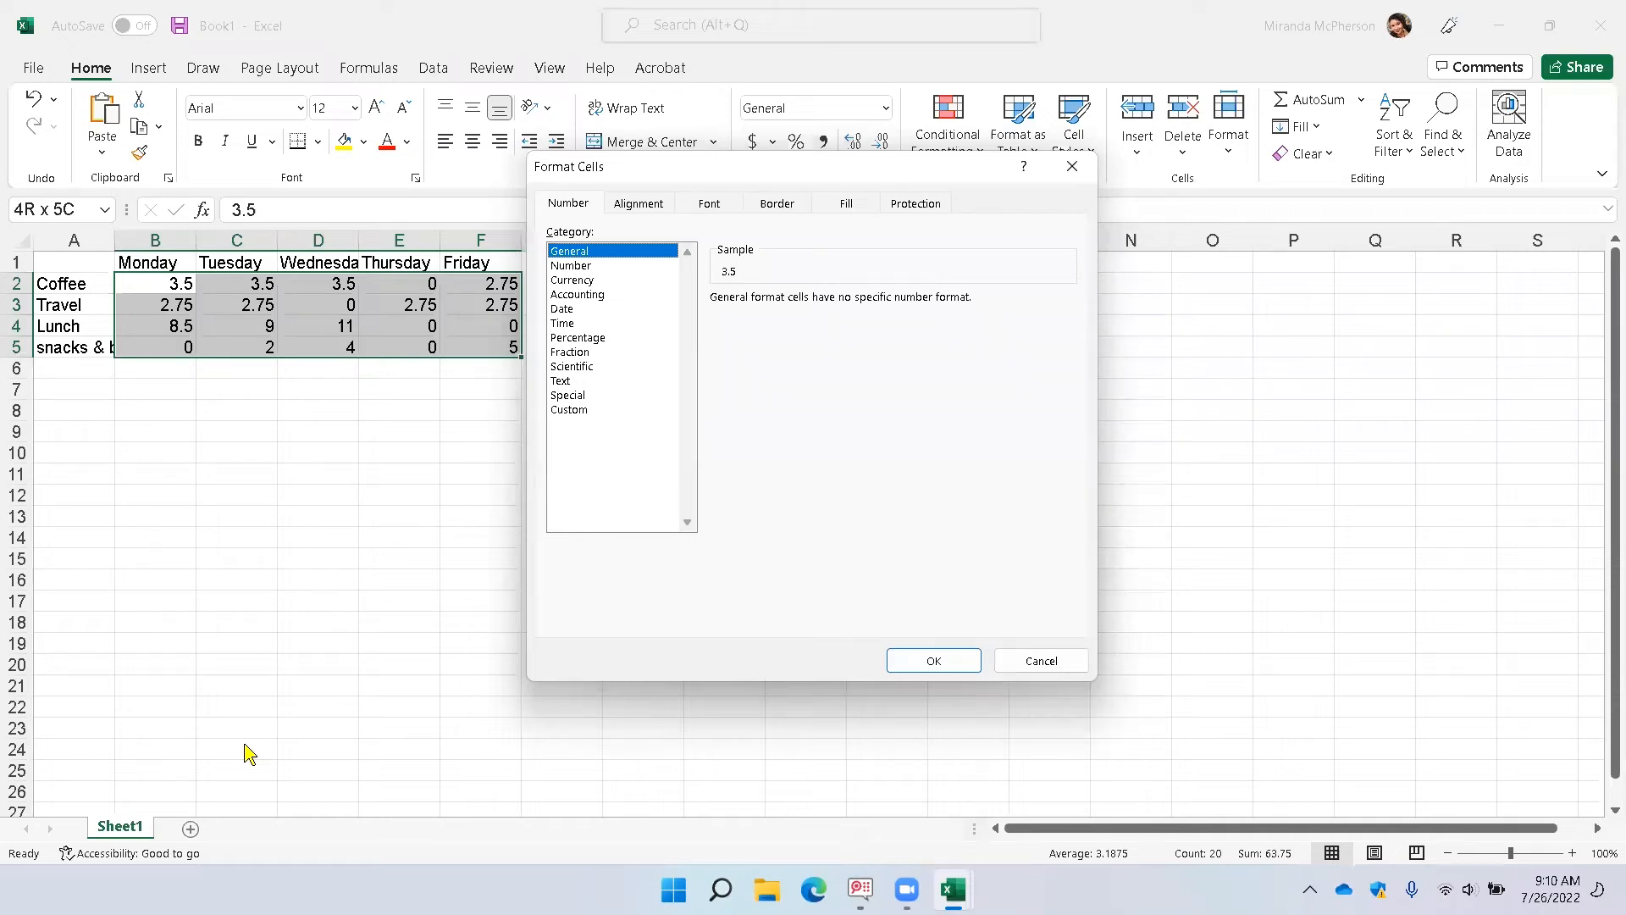
{"action": "key", "text": "Down"}
{"action": "key", "text": "Down"}
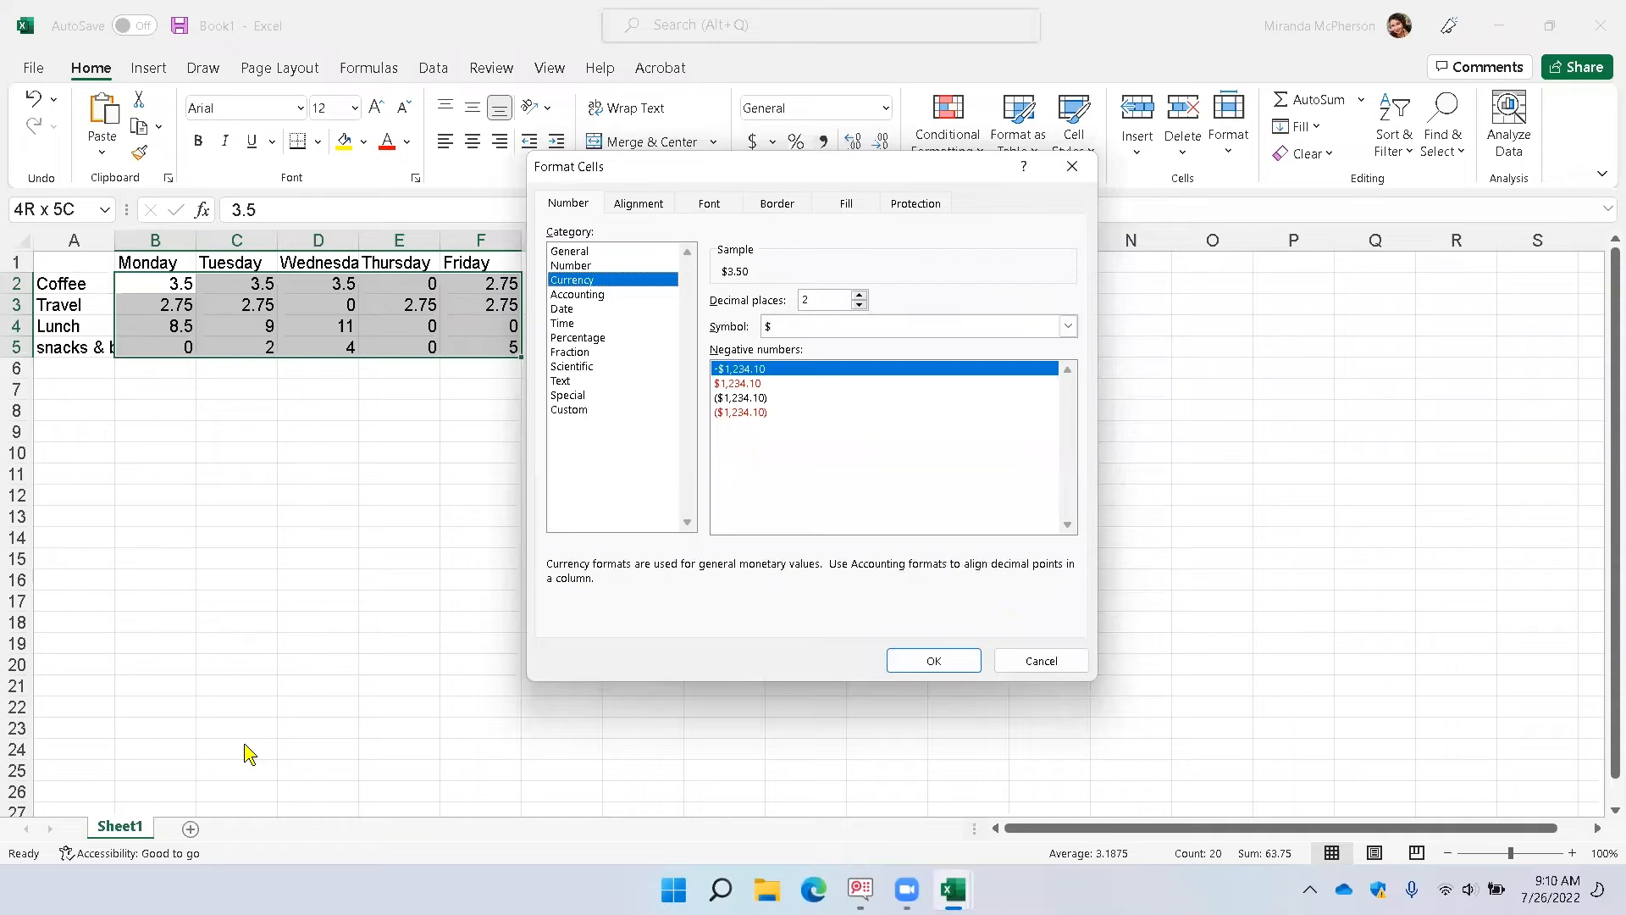
{"action": "key", "text": "Down"}
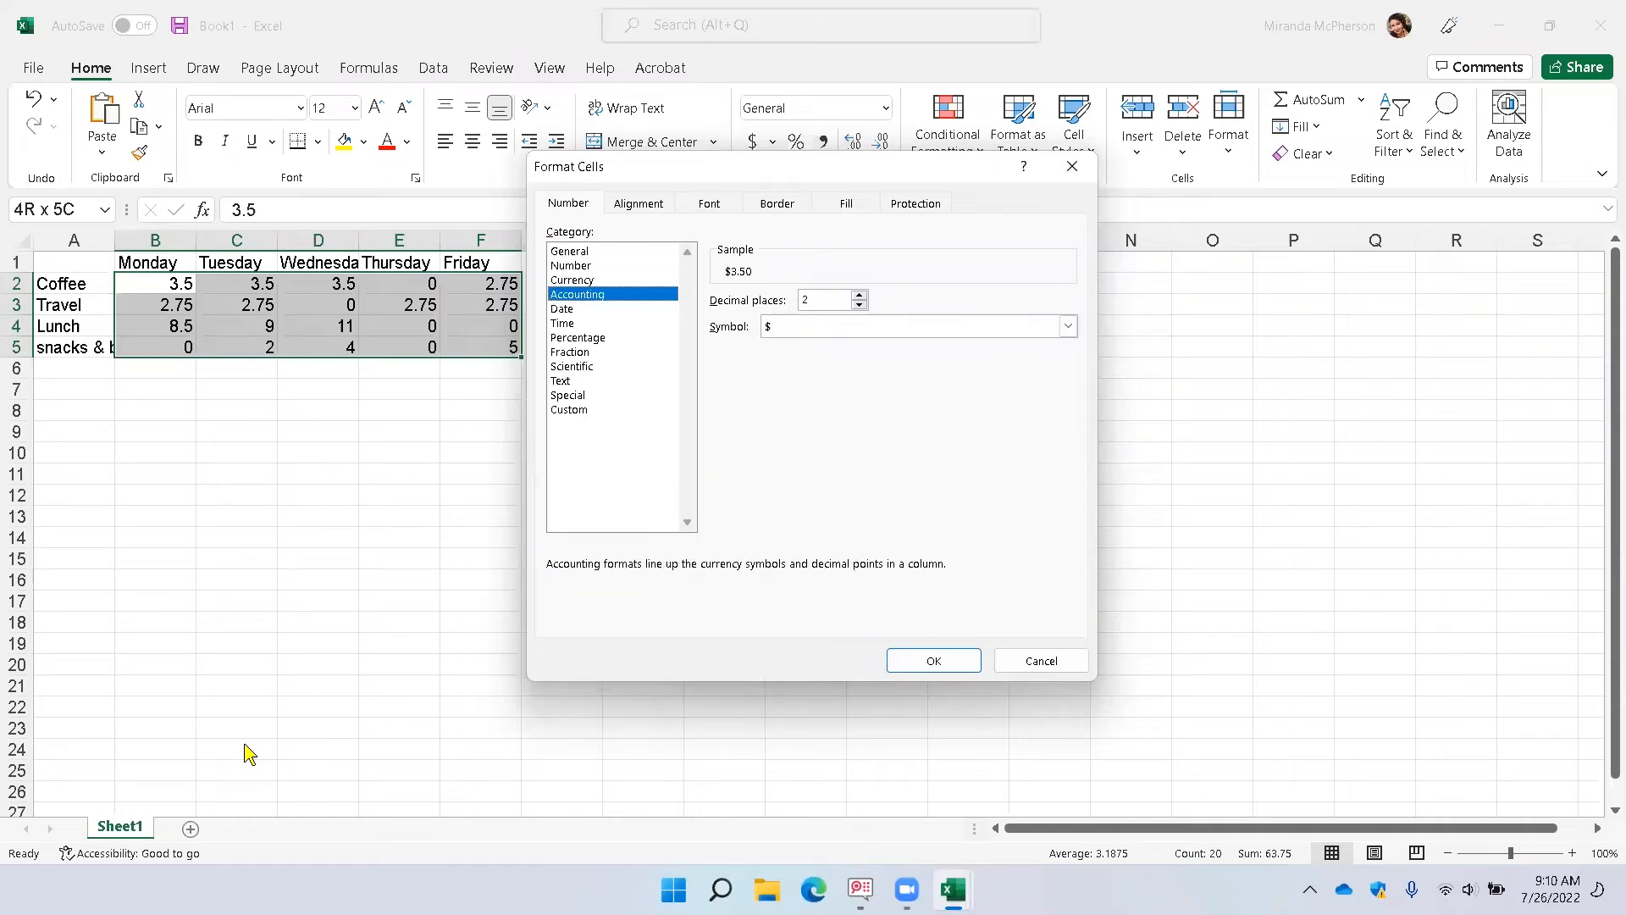
{"action": "key", "text": "Tab"}
{"action": "key", "text": "Tab"}
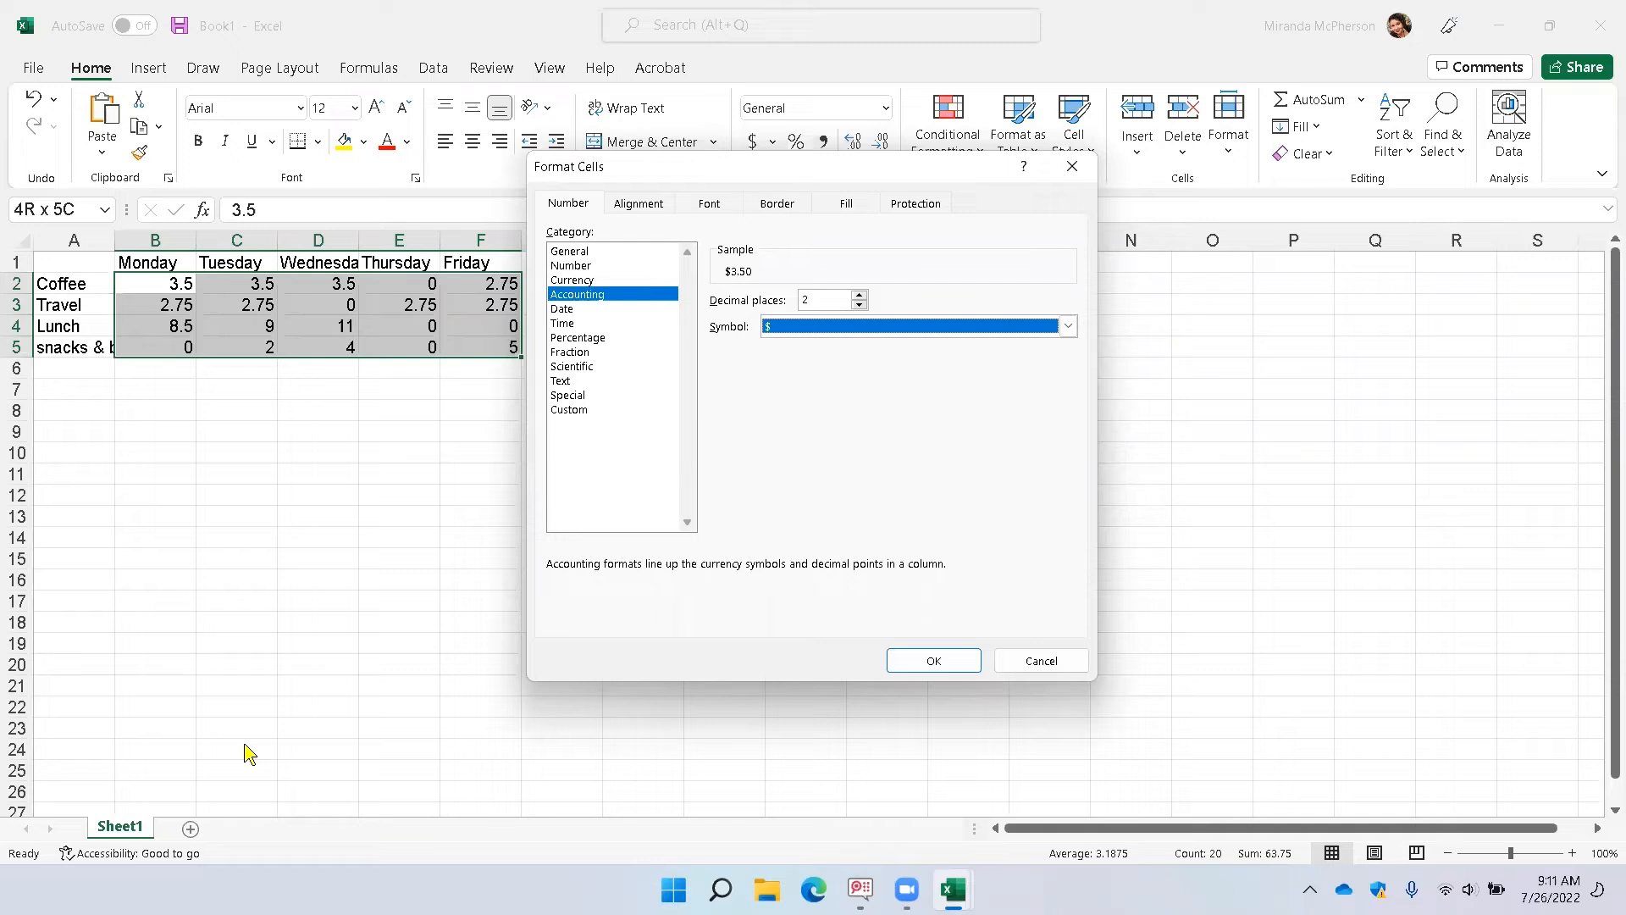
{"action": "key", "text": "Return"}
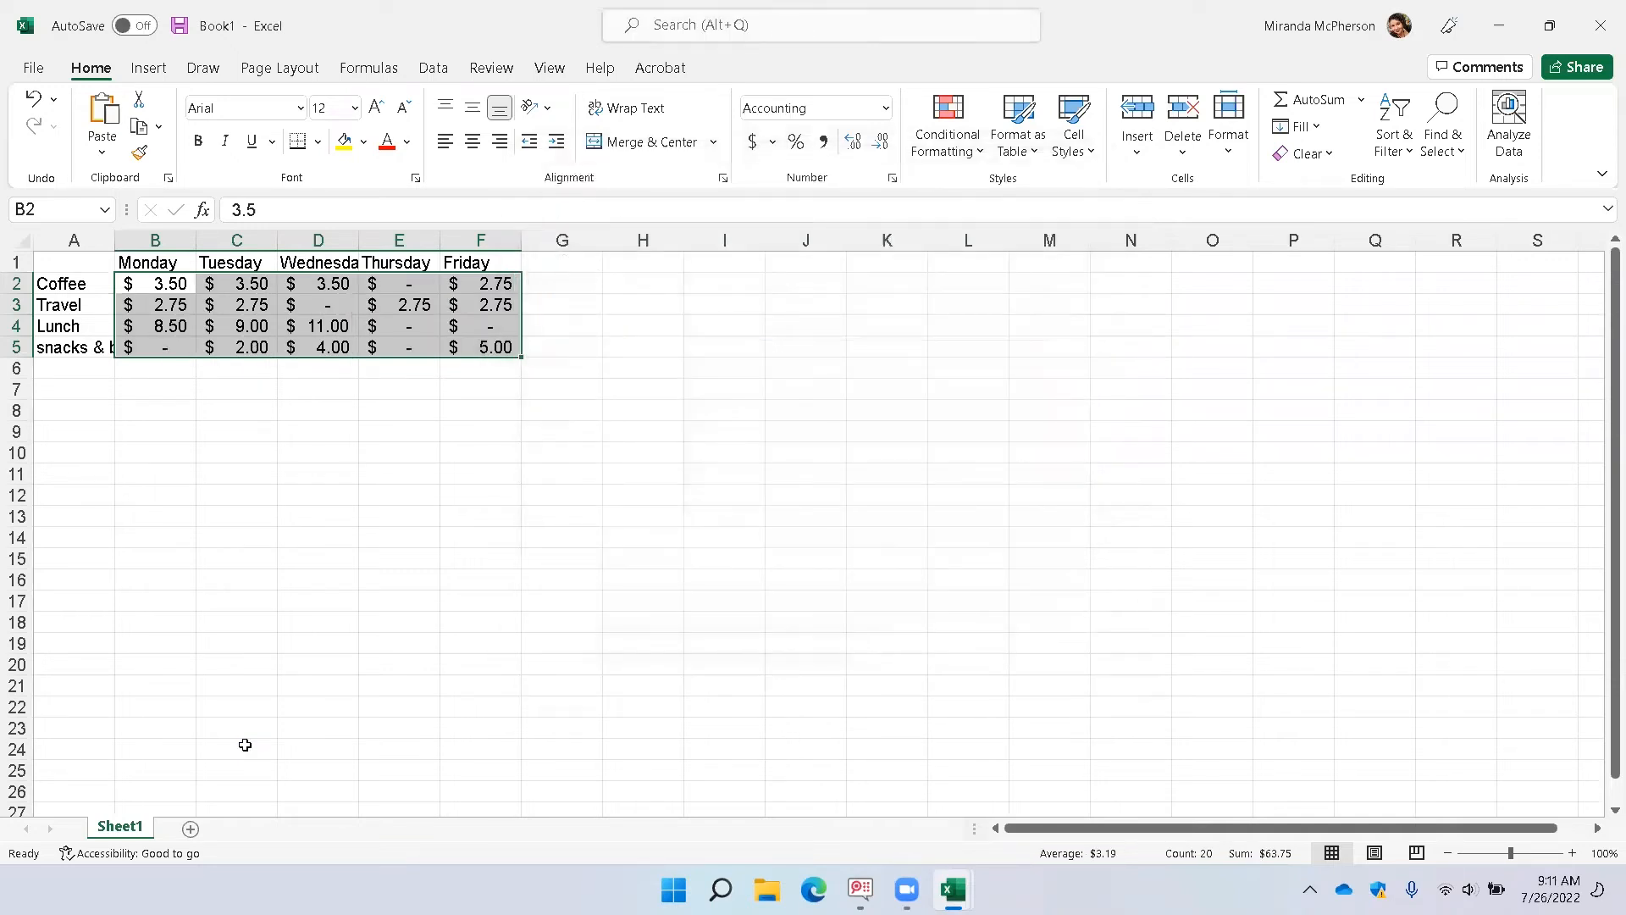
Make the whole of row 1, which holds the weekday headings, bold.
{"action": "key", "text": "Down"}
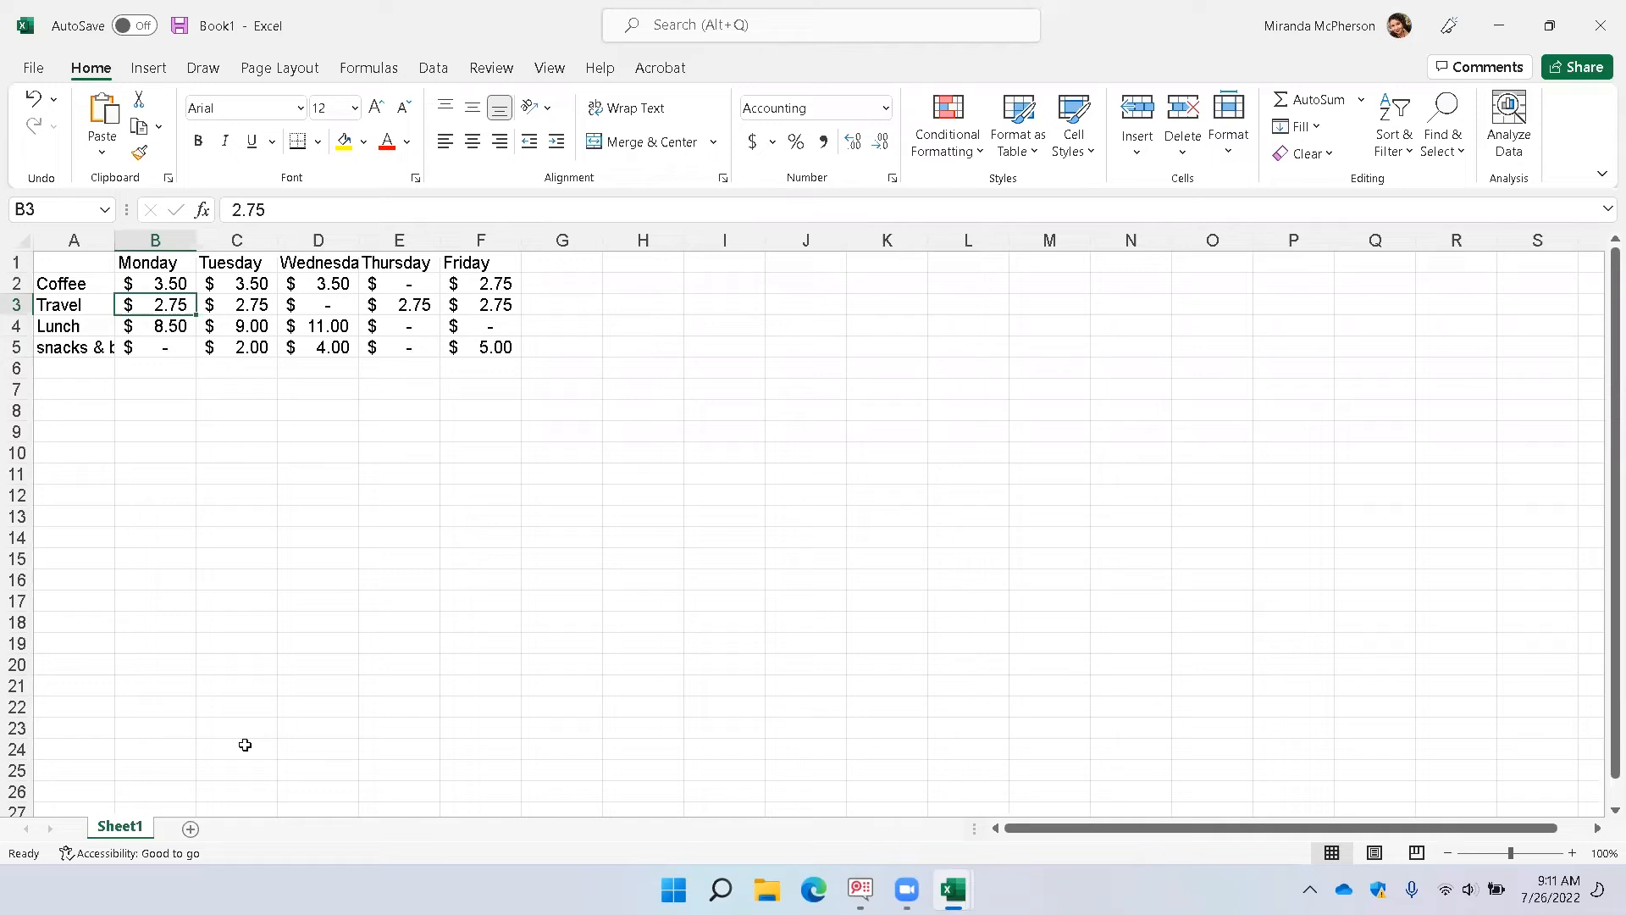
{"action": "key", "text": "Down"}
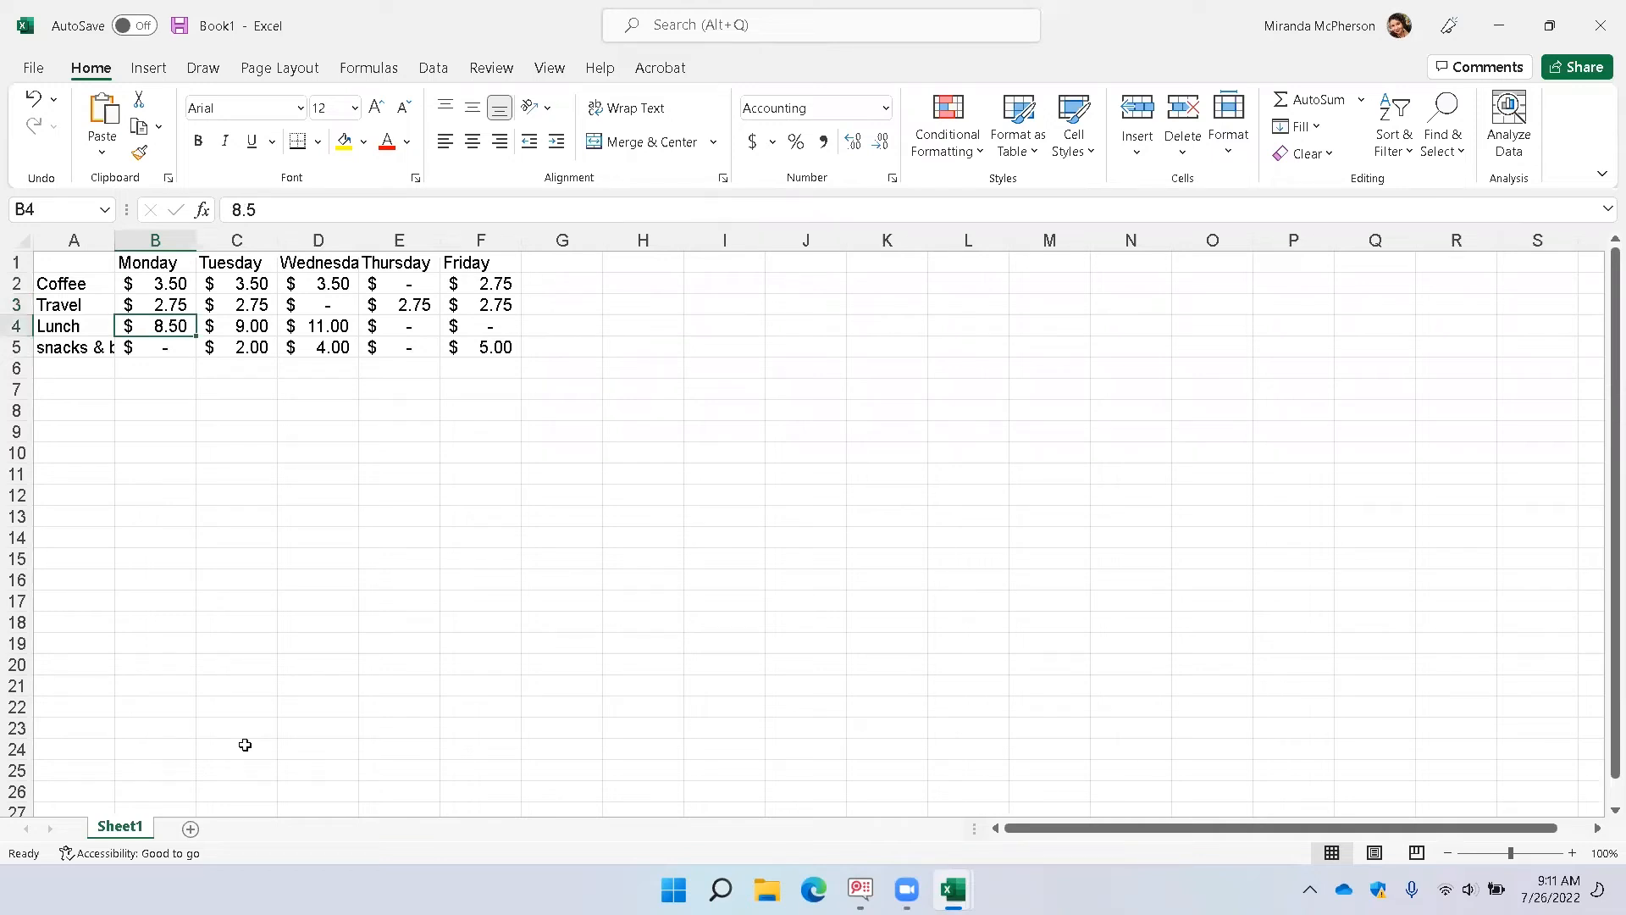
{"action": "key", "text": "Right"}
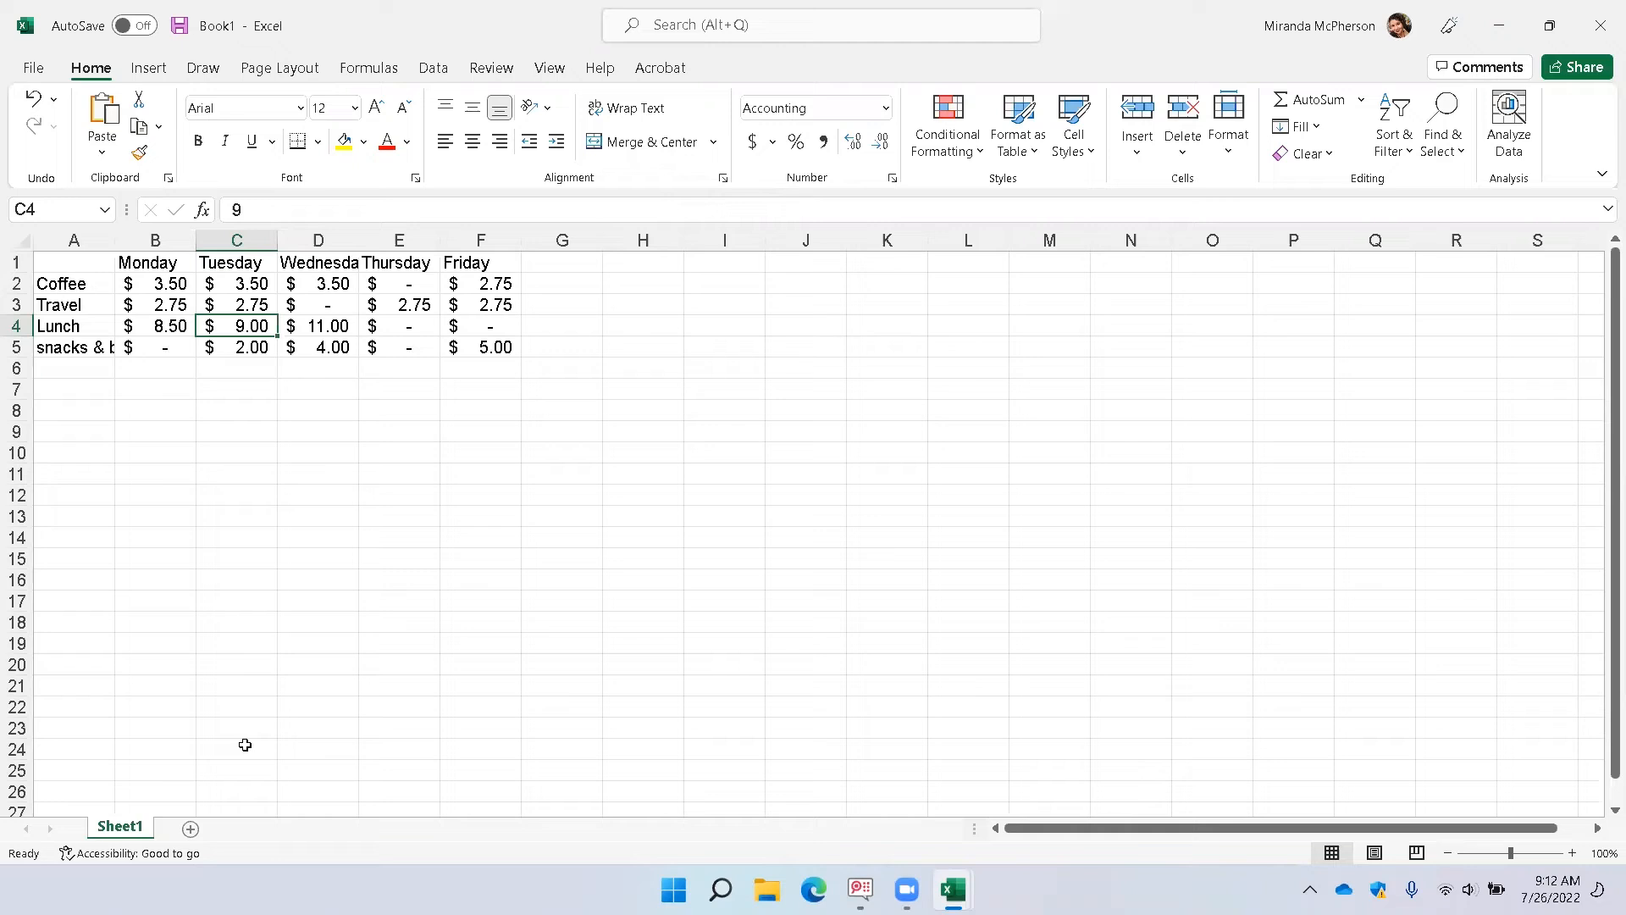
{"action": "key", "text": "Up"}
{"action": "key", "text": "Up"}
{"action": "key", "text": "Up"}
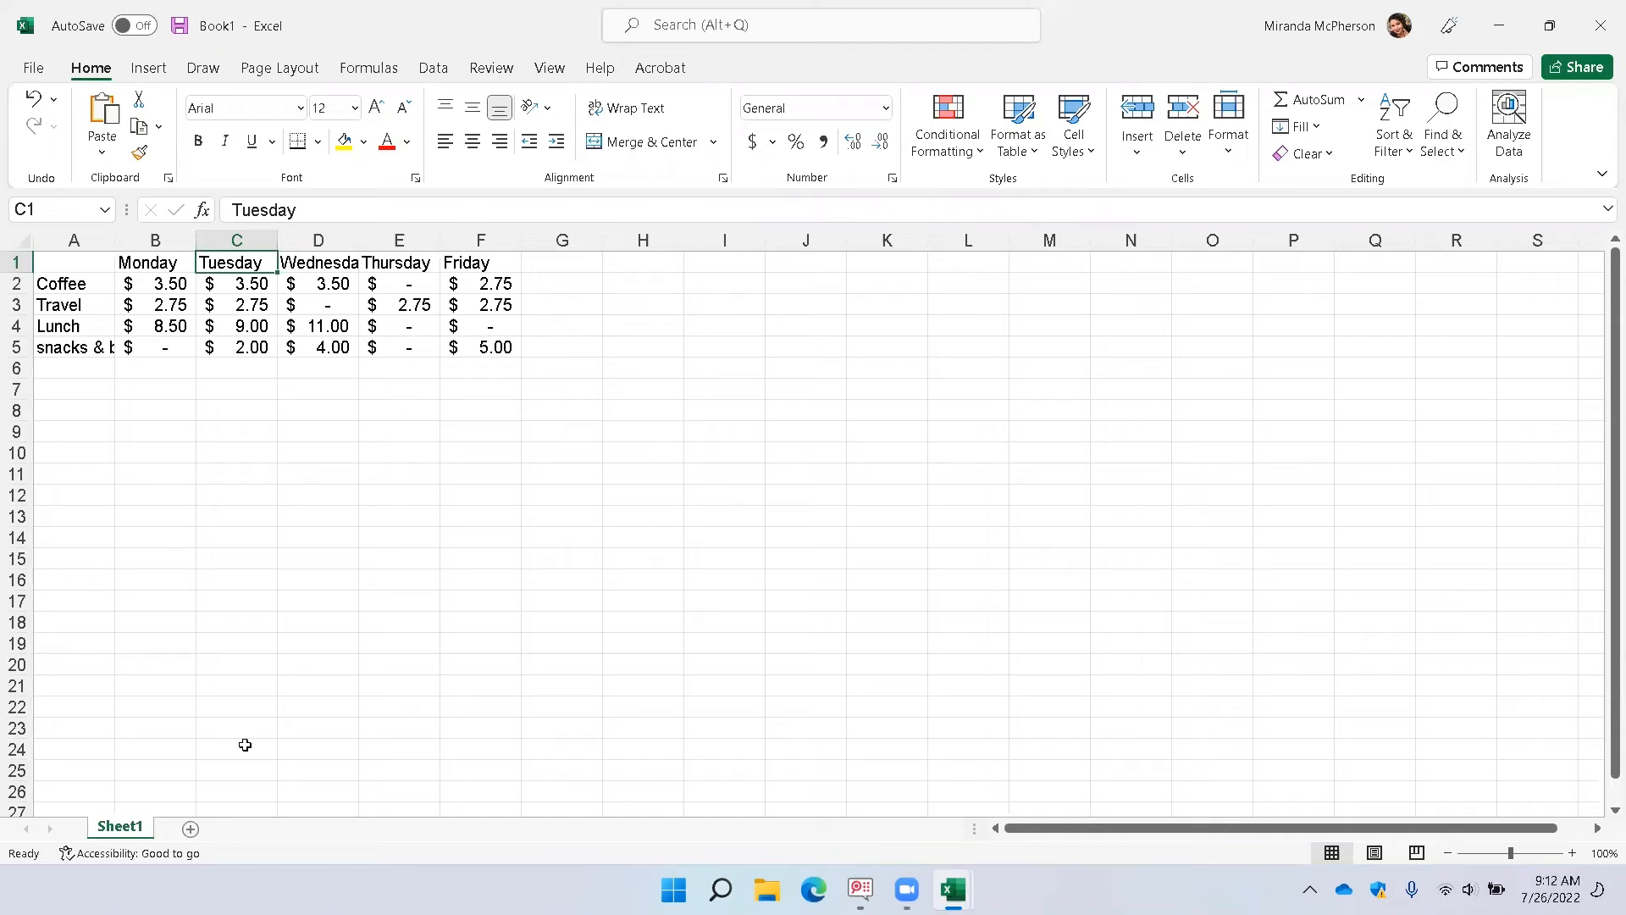
{"action": "key", "text": "shift+space"}
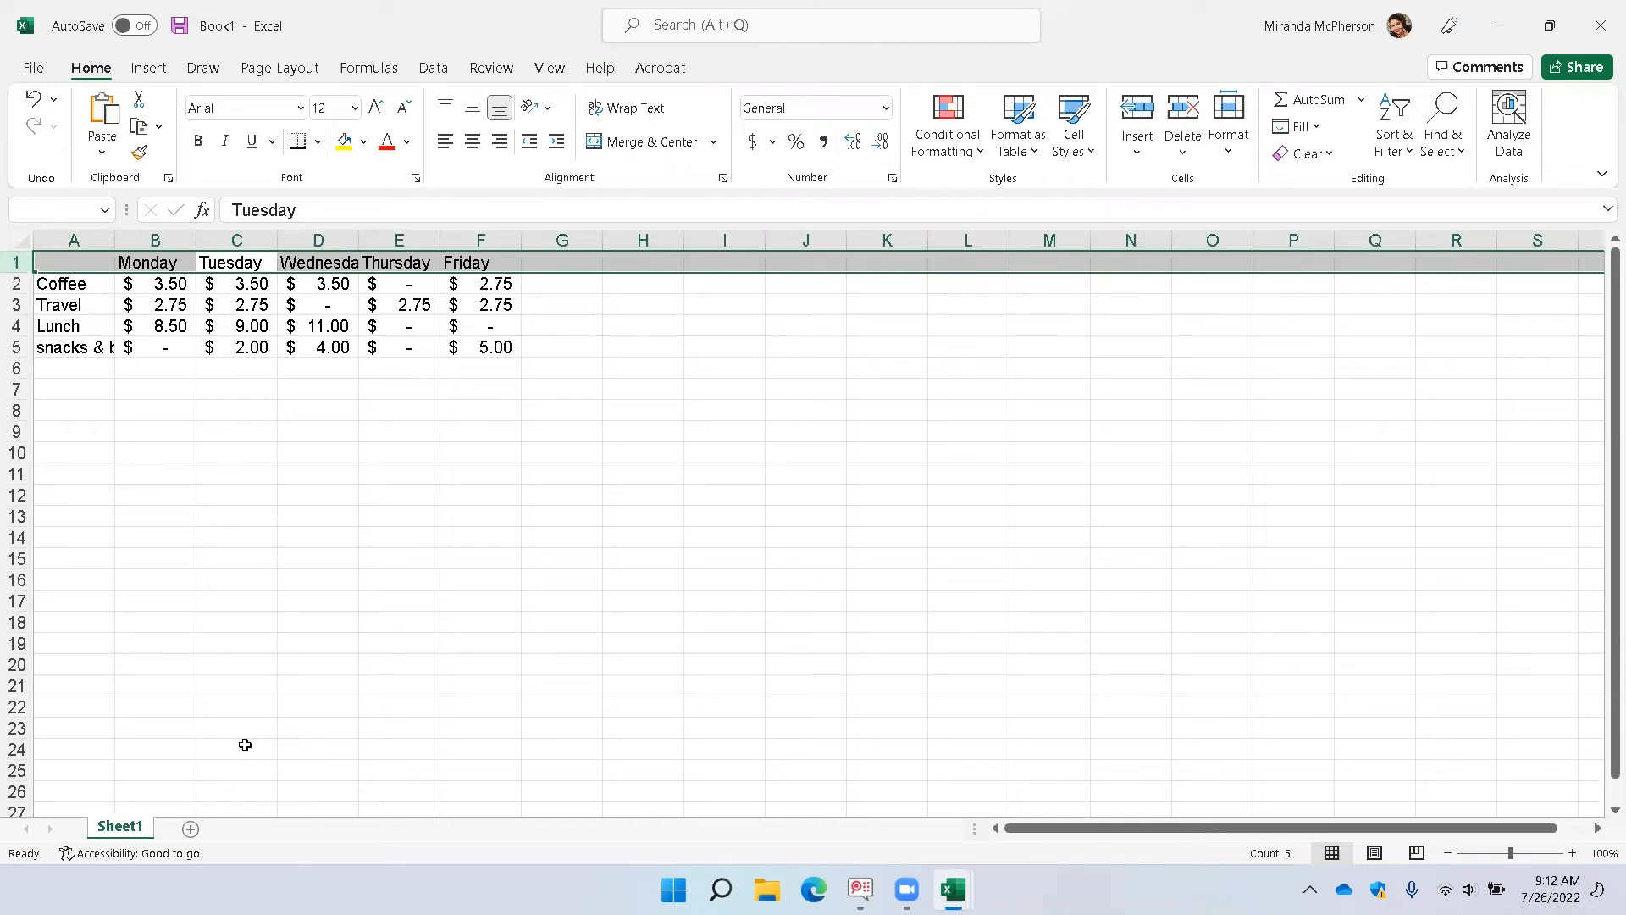
{"action": "key", "text": "ctrl+b"}
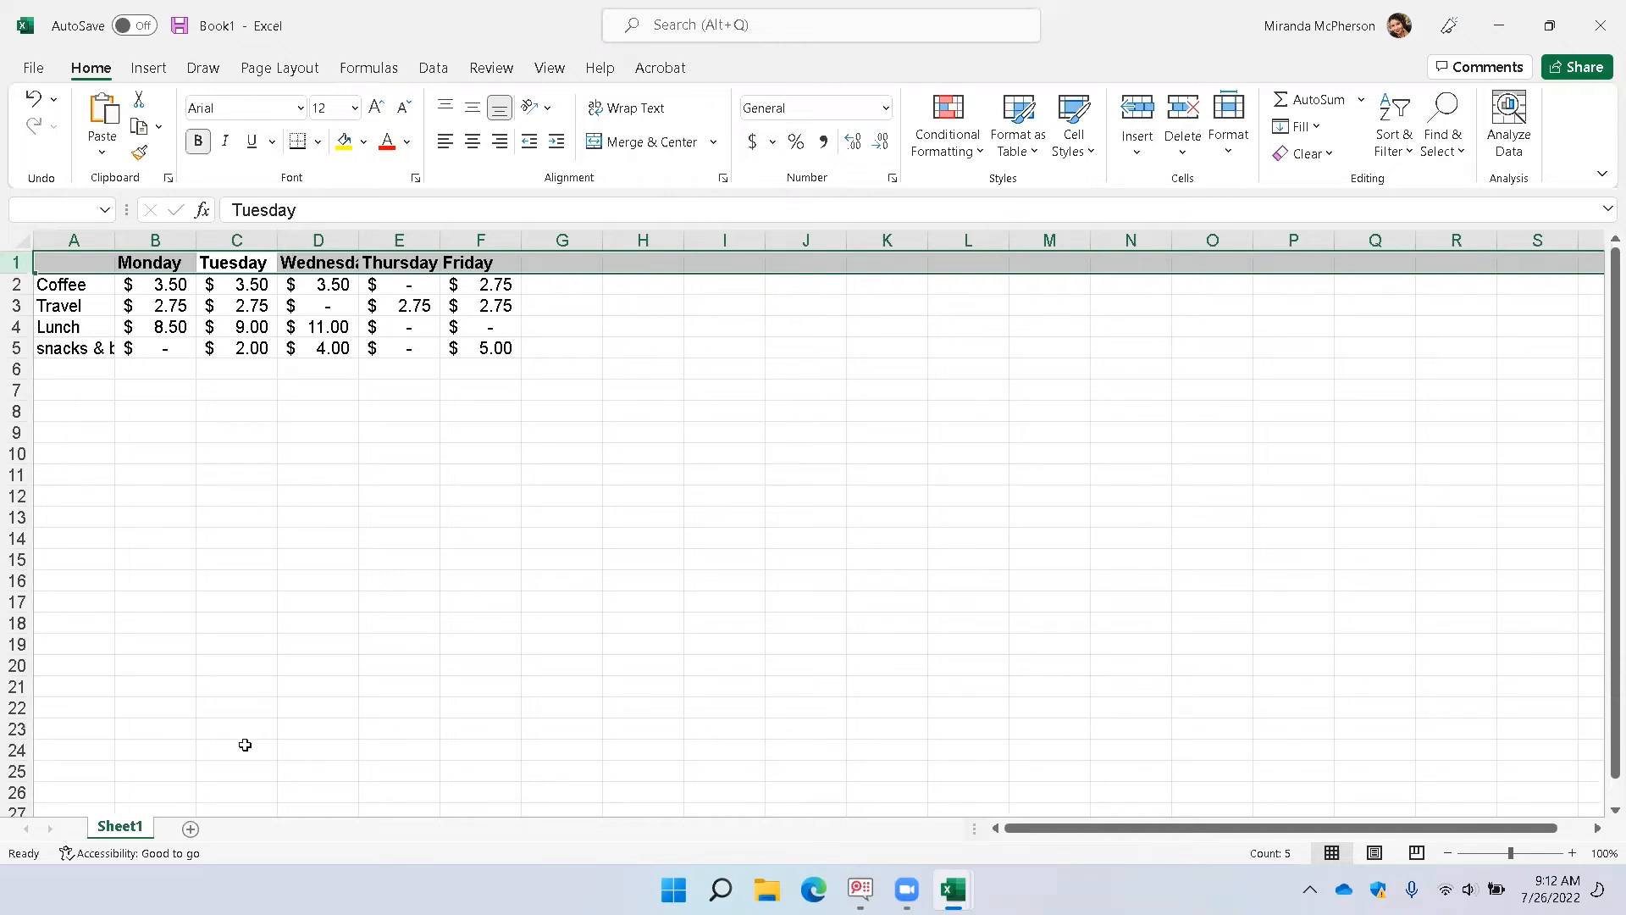
{"action": "key", "text": "Left"}
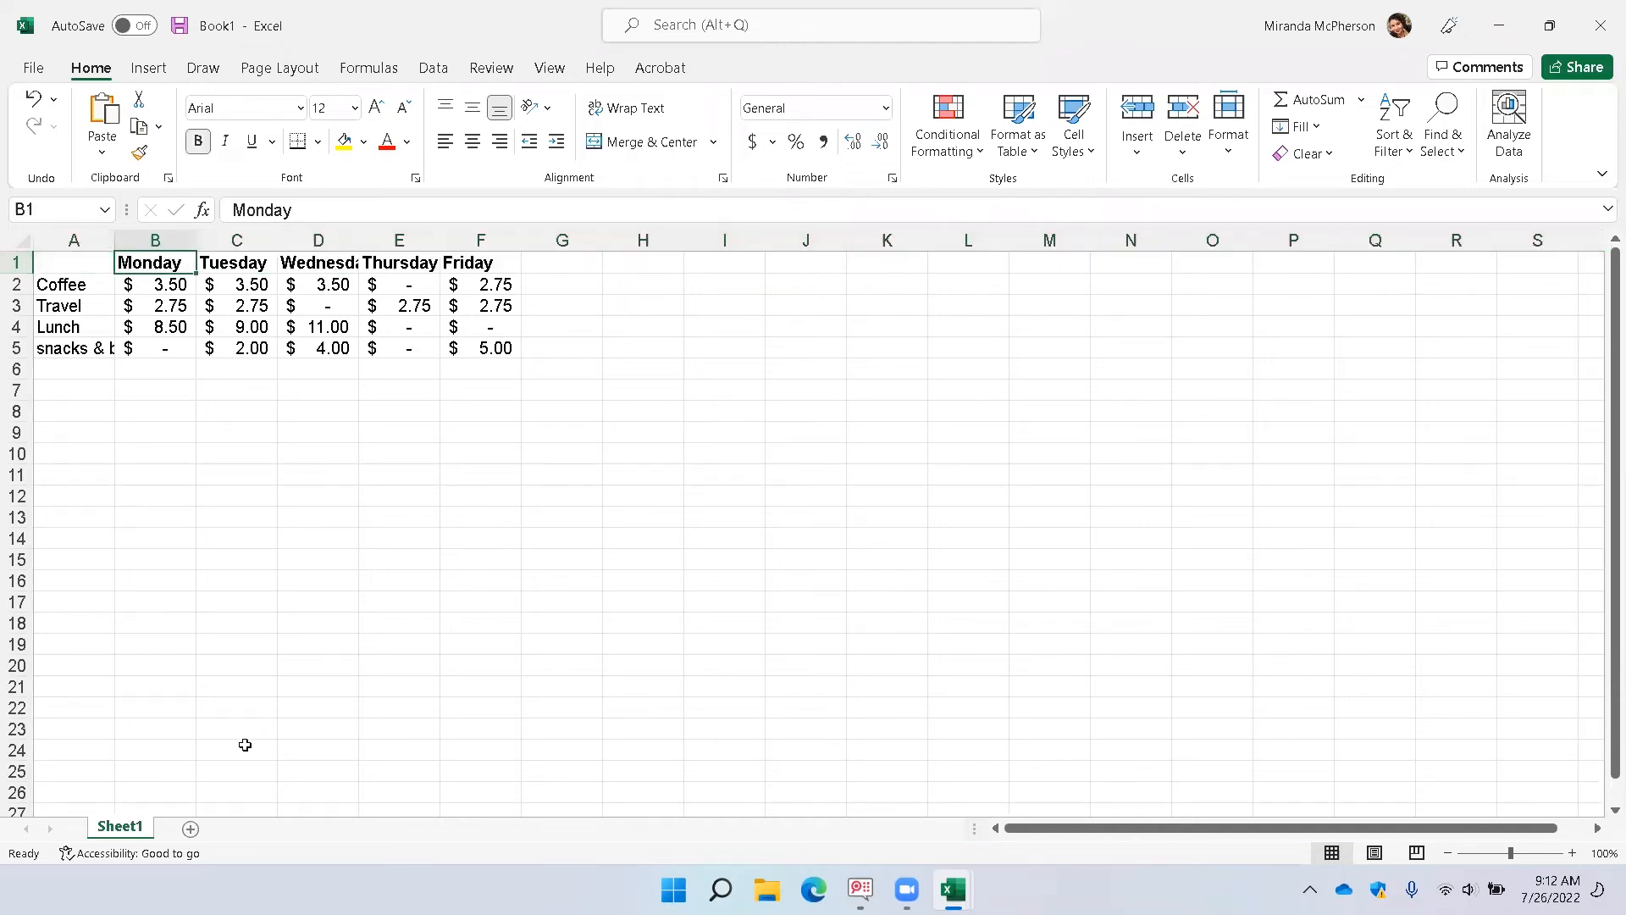
Toggle bold formatting on the whole of column A, which holds the expense categories.
{"action": "key", "text": "Left"}
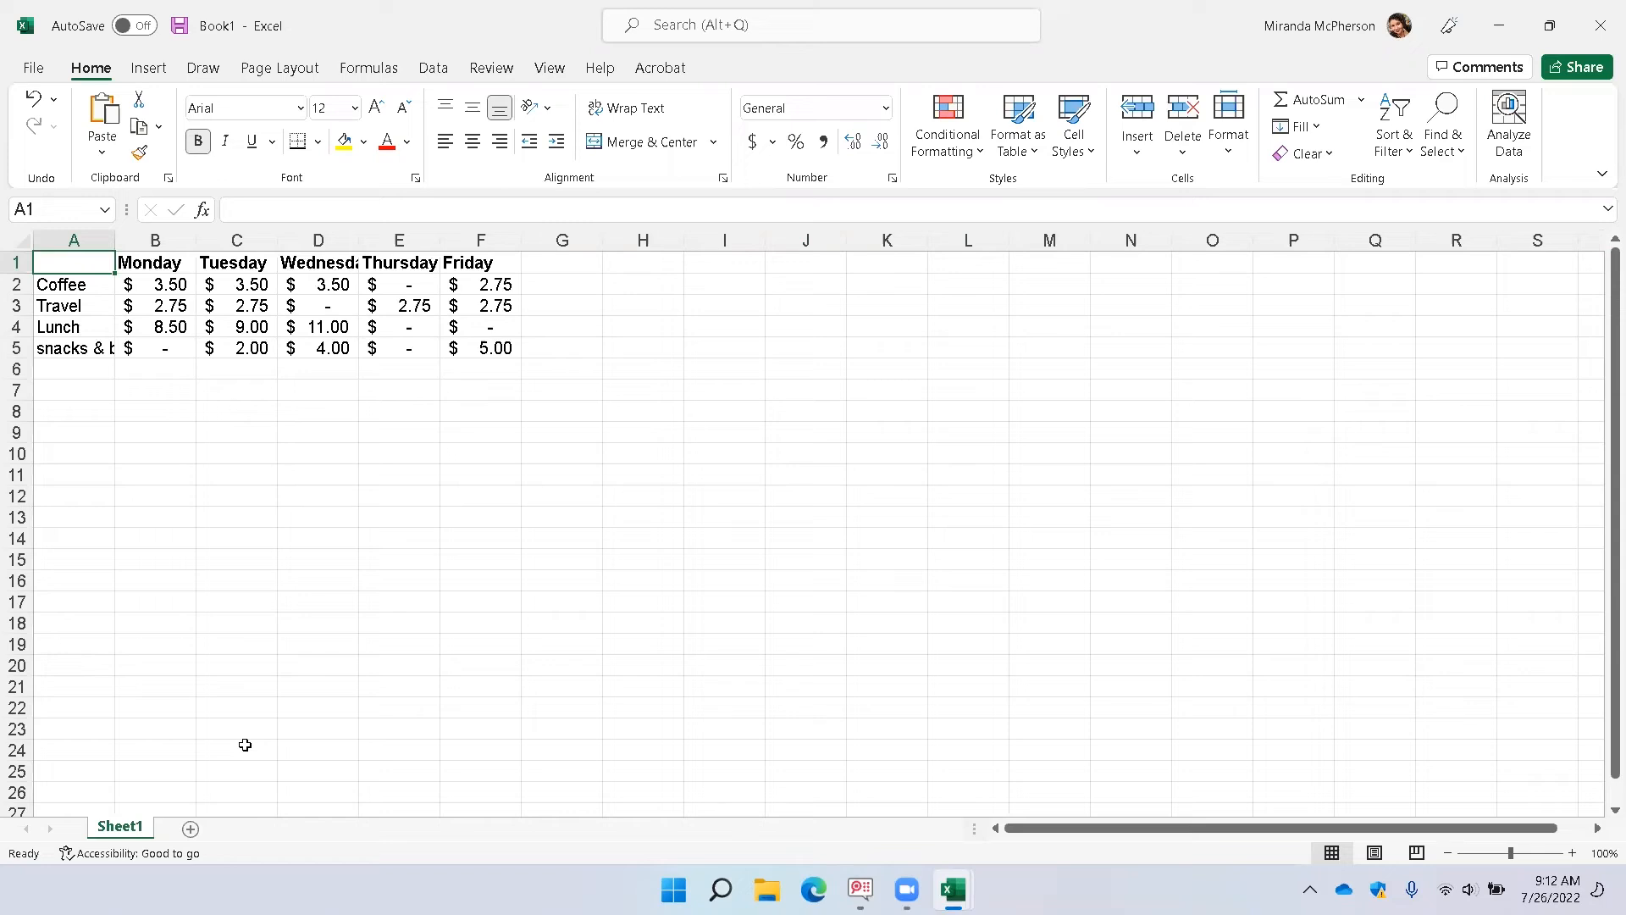
{"action": "key", "text": "ctrl+space"}
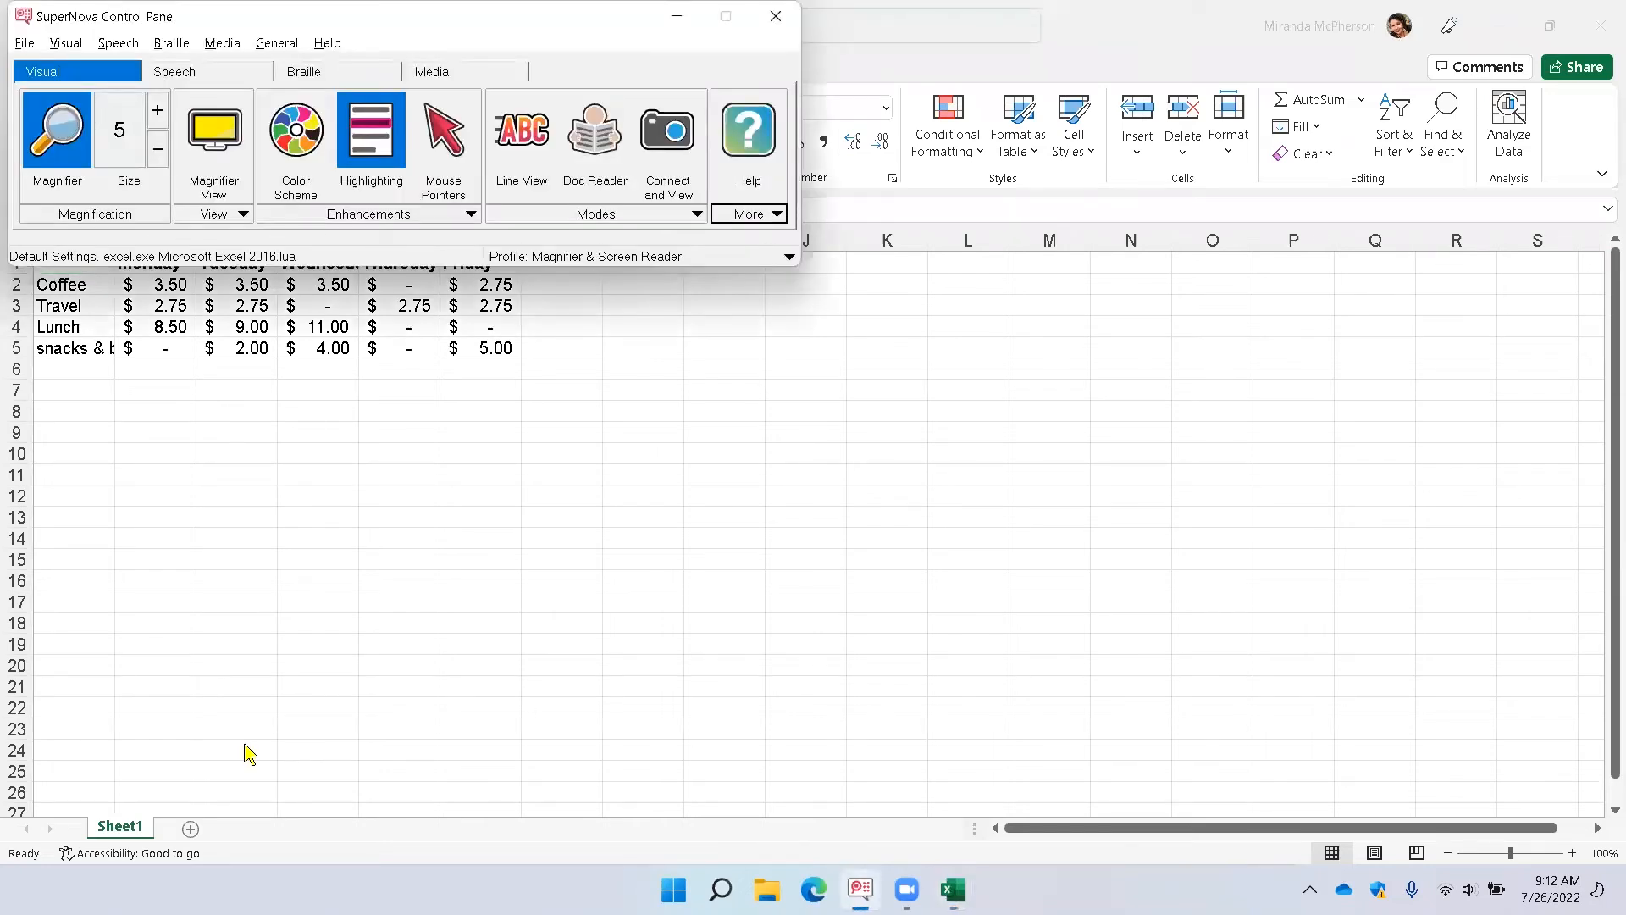
{"action": "key", "text": "Escape"}
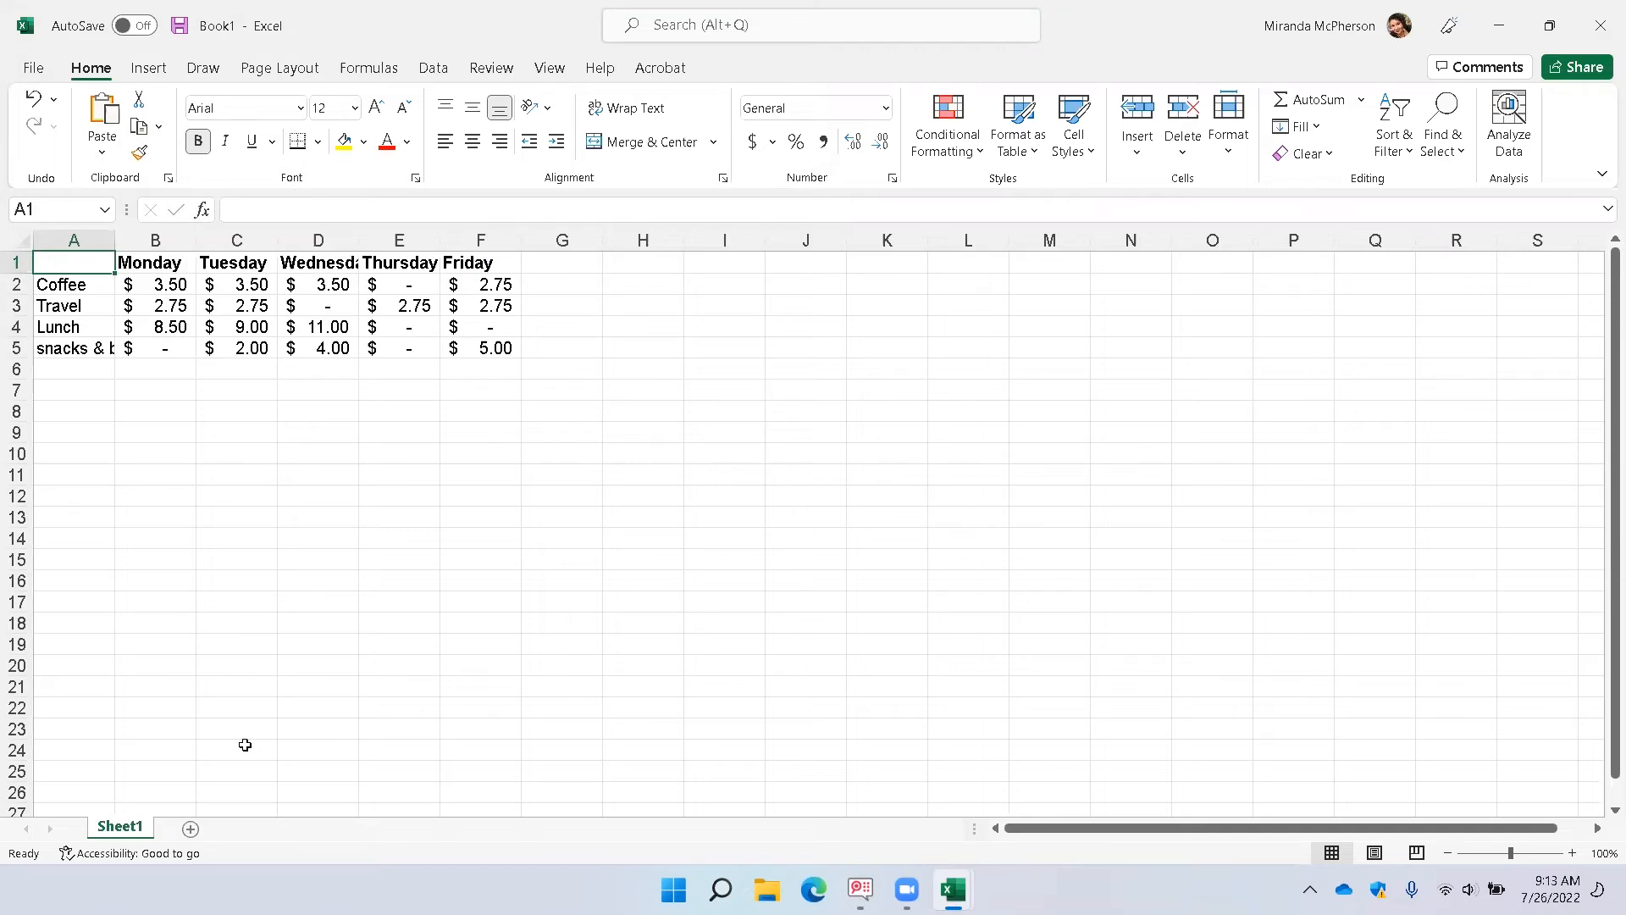
{"action": "key", "text": "ctrl+space"}
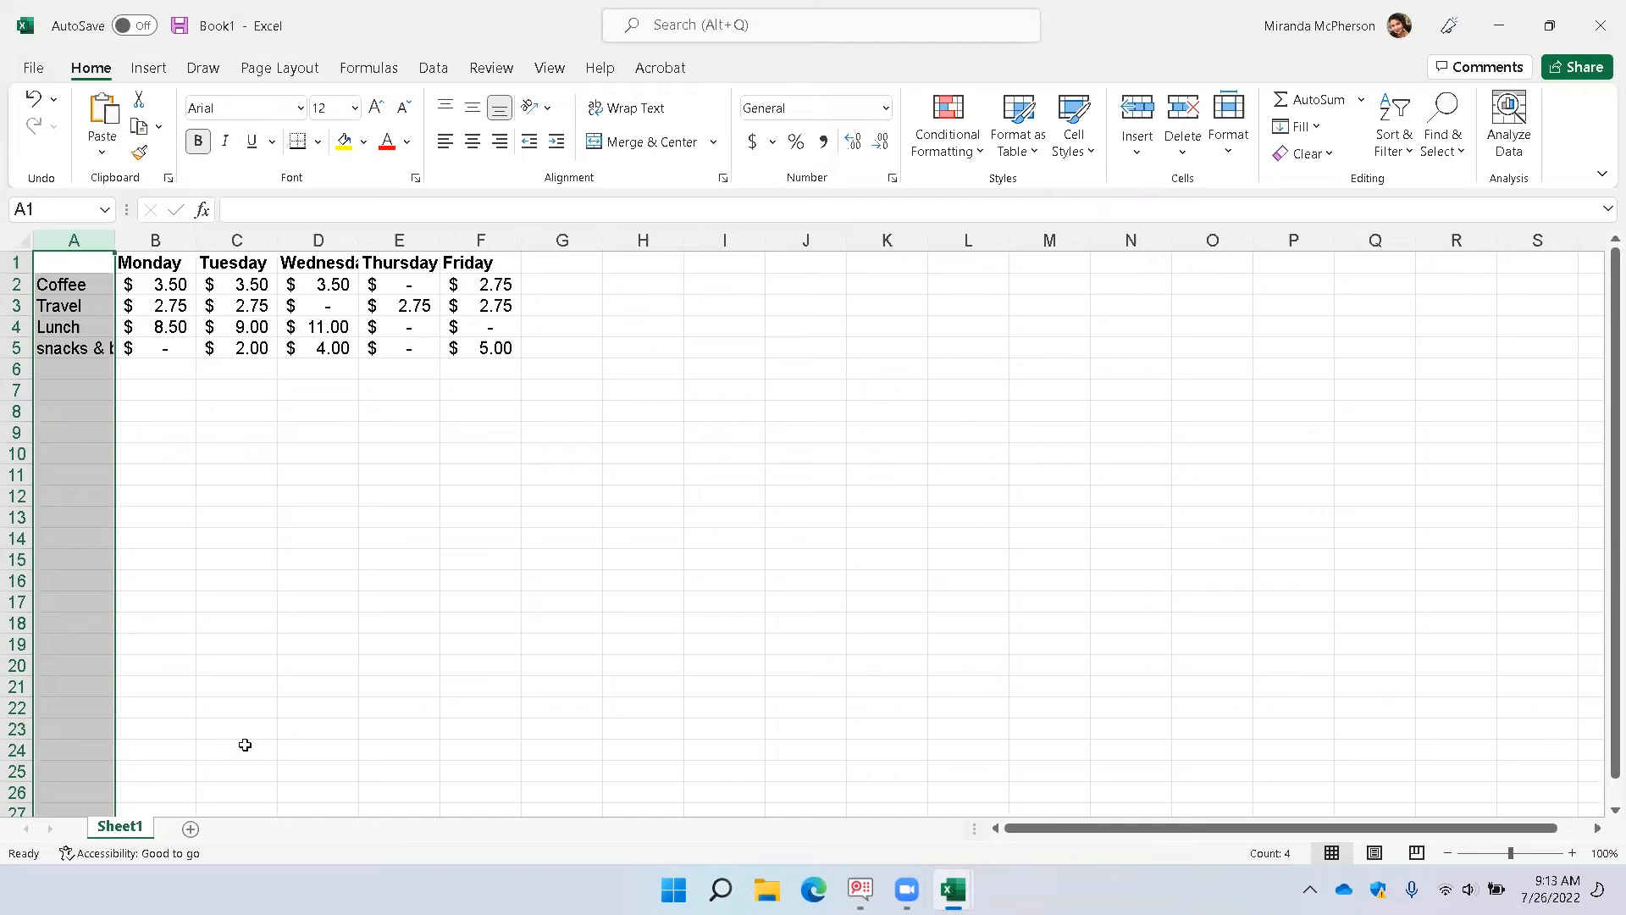
{"action": "key", "text": "ctrl+b"}
{"action": "key", "text": "Right"}
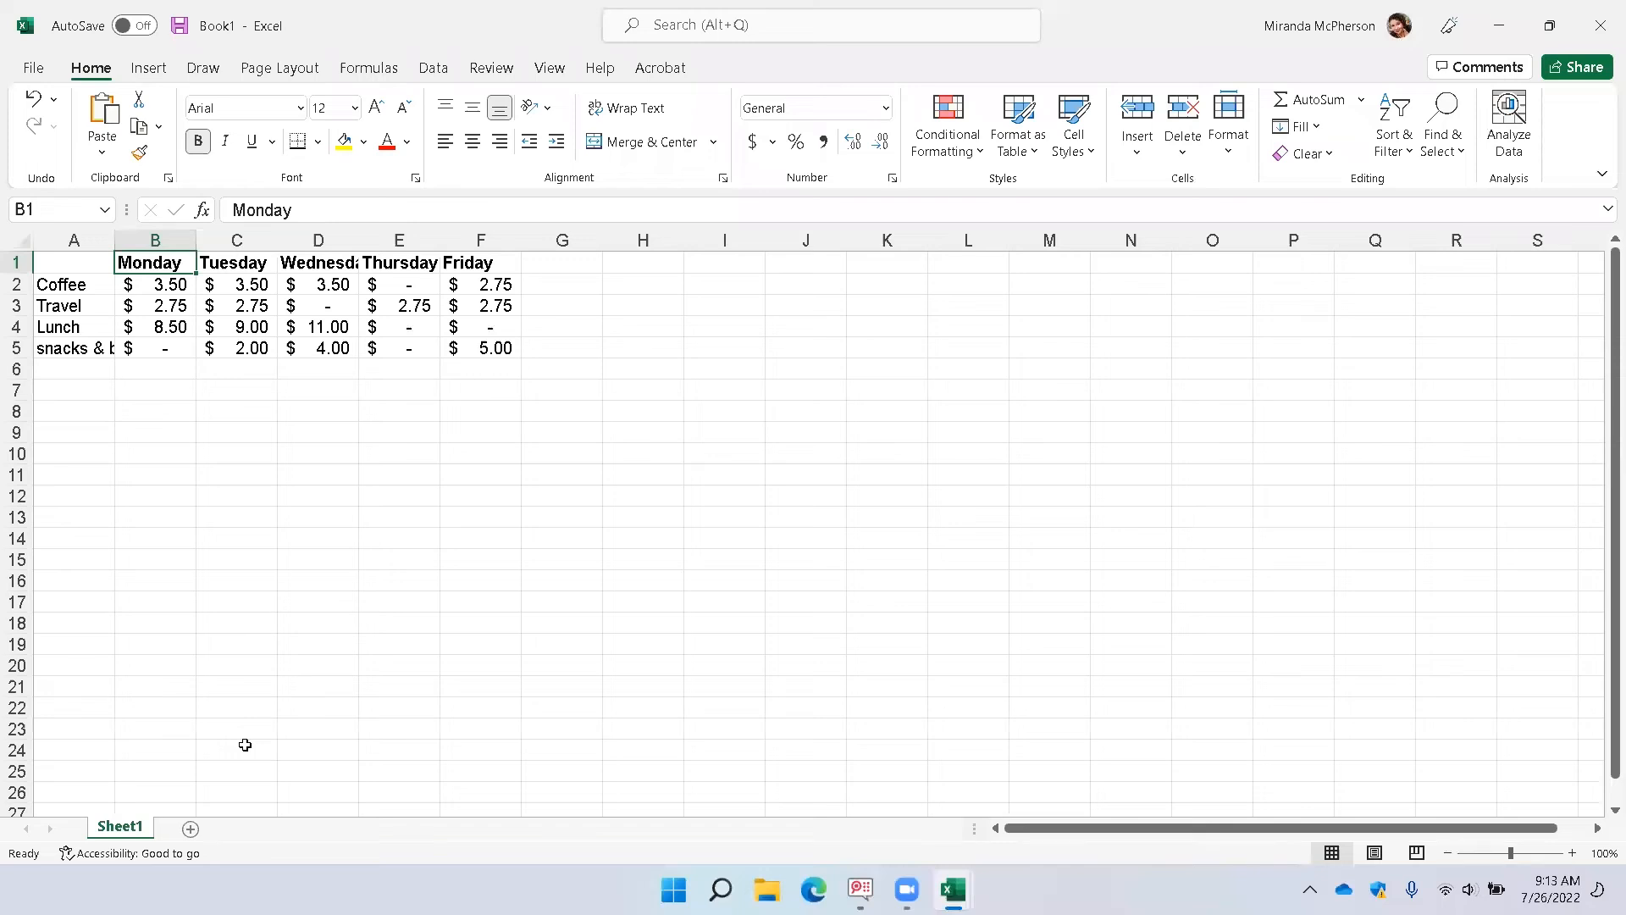
{"action": "key", "text": "alt+Tab"}
{"action": "key", "text": "alt+Tab"}
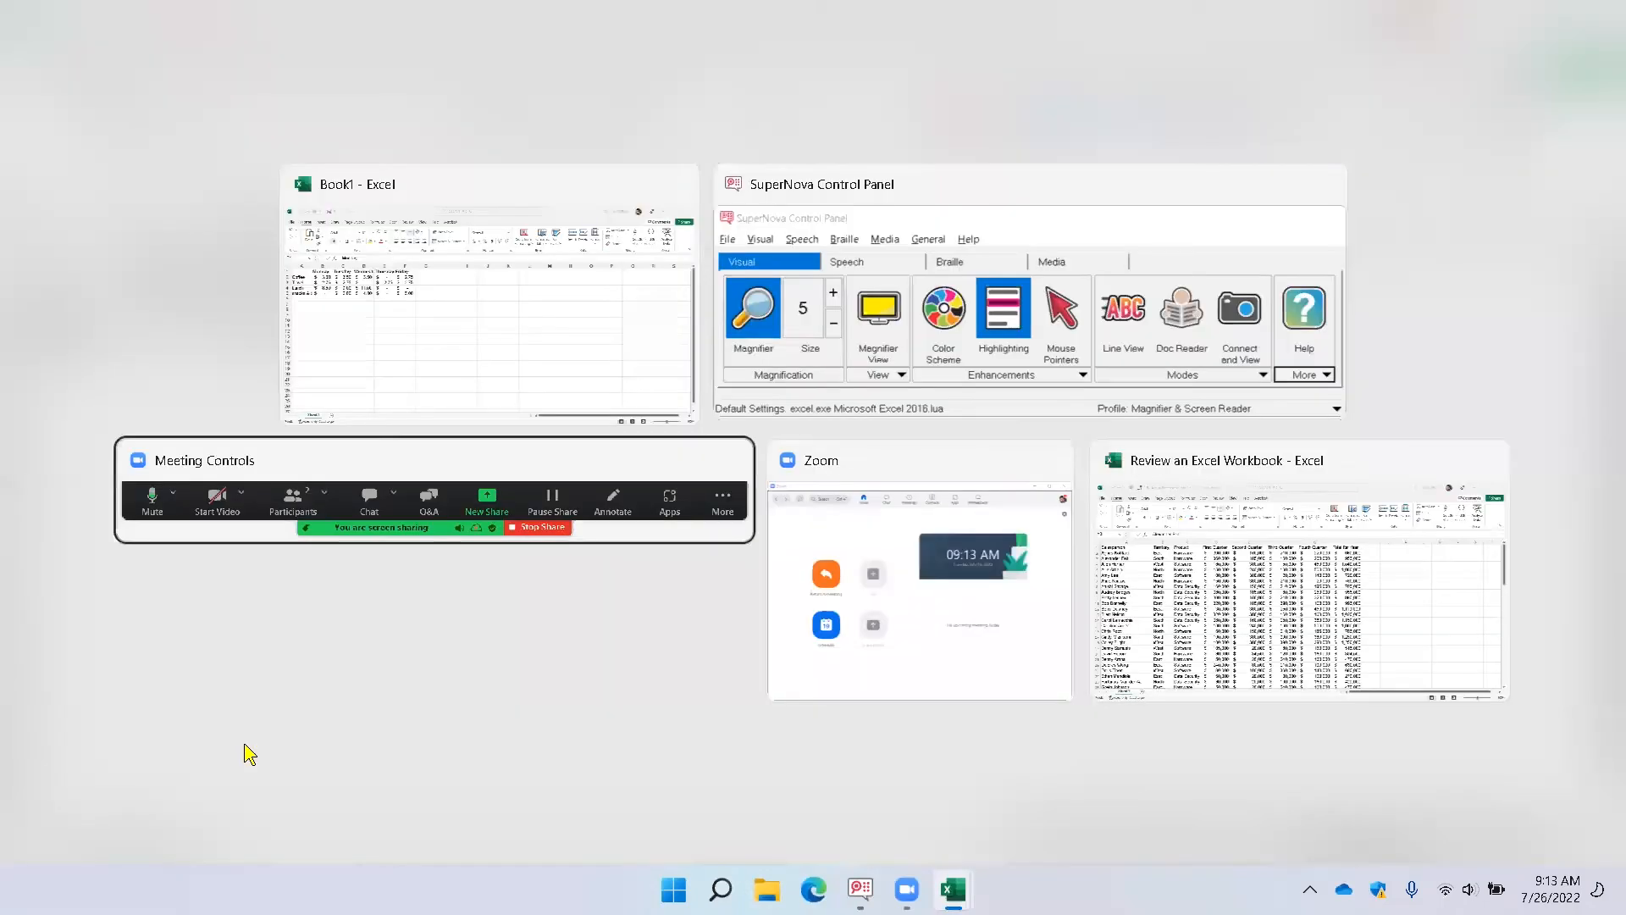
{"action": "key", "text": "alt+Tab"}
{"action": "key", "text": "alt+Tab"}
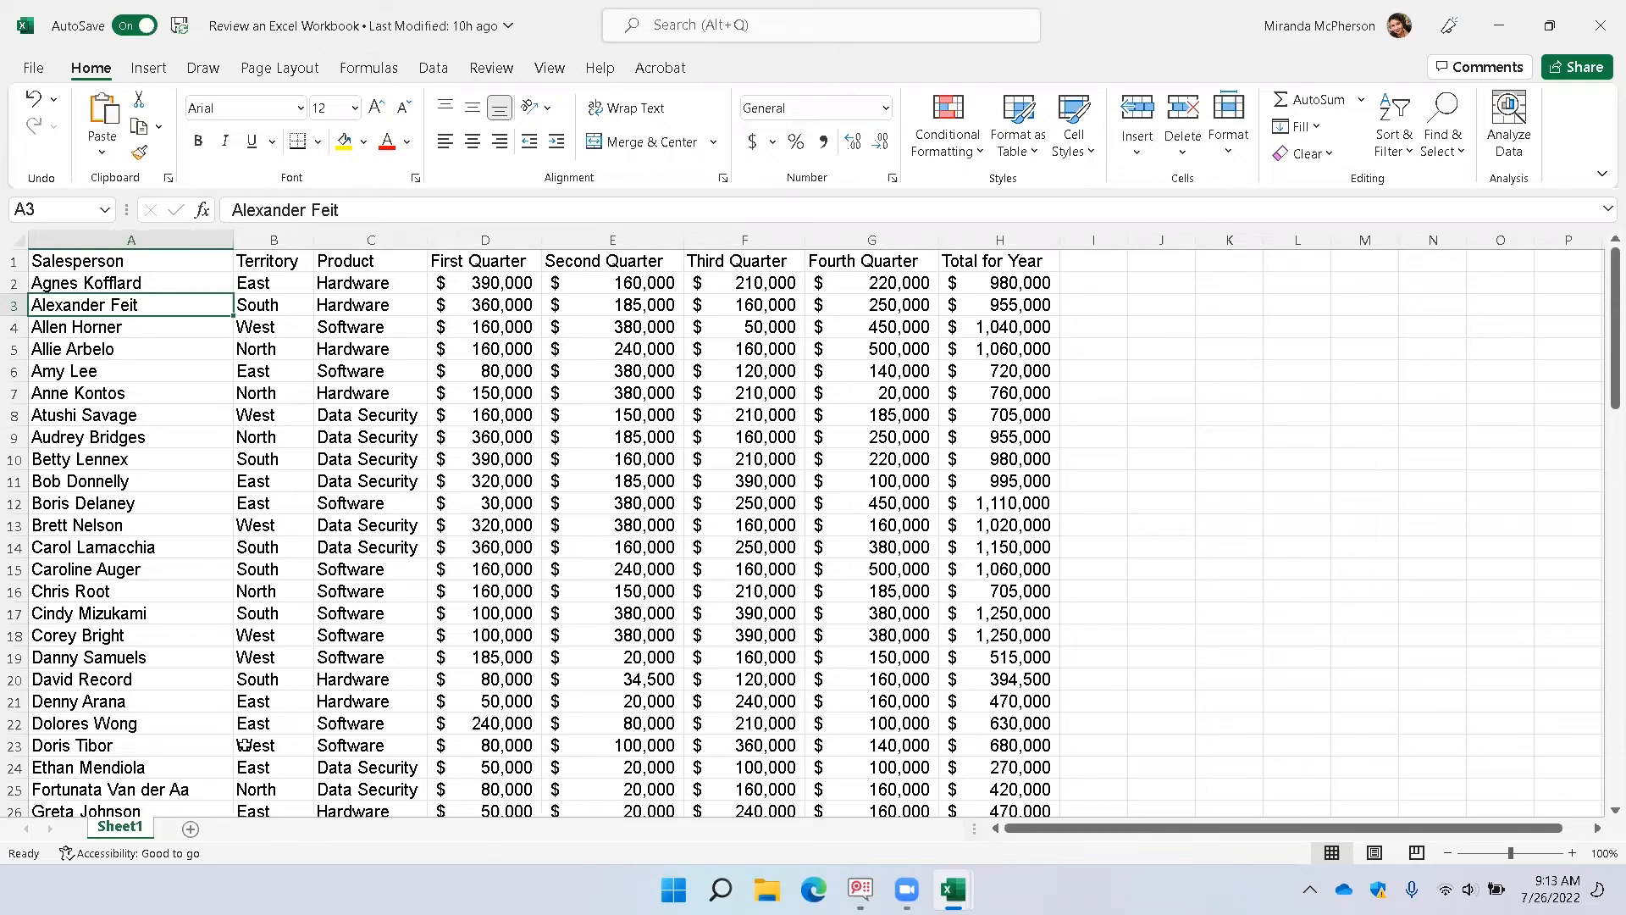
{"action": "key", "text": "alt+Tab"}
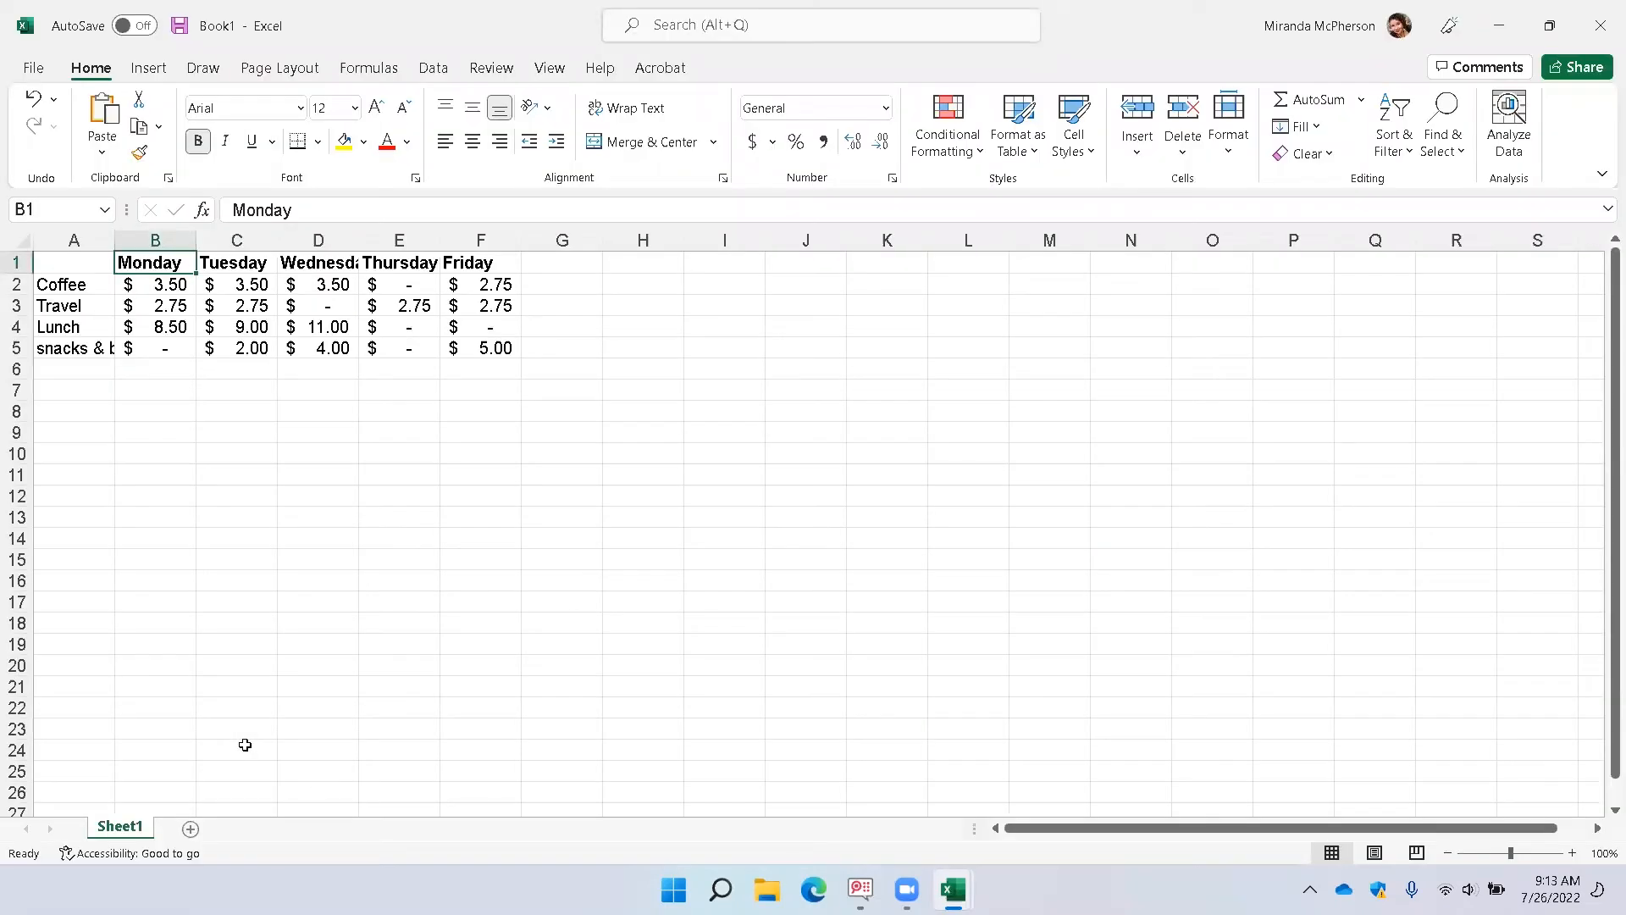
Review the expense category labels in column A from A1 down to the snacks & beverages entry in A5.
{"action": "key", "text": "Left"}
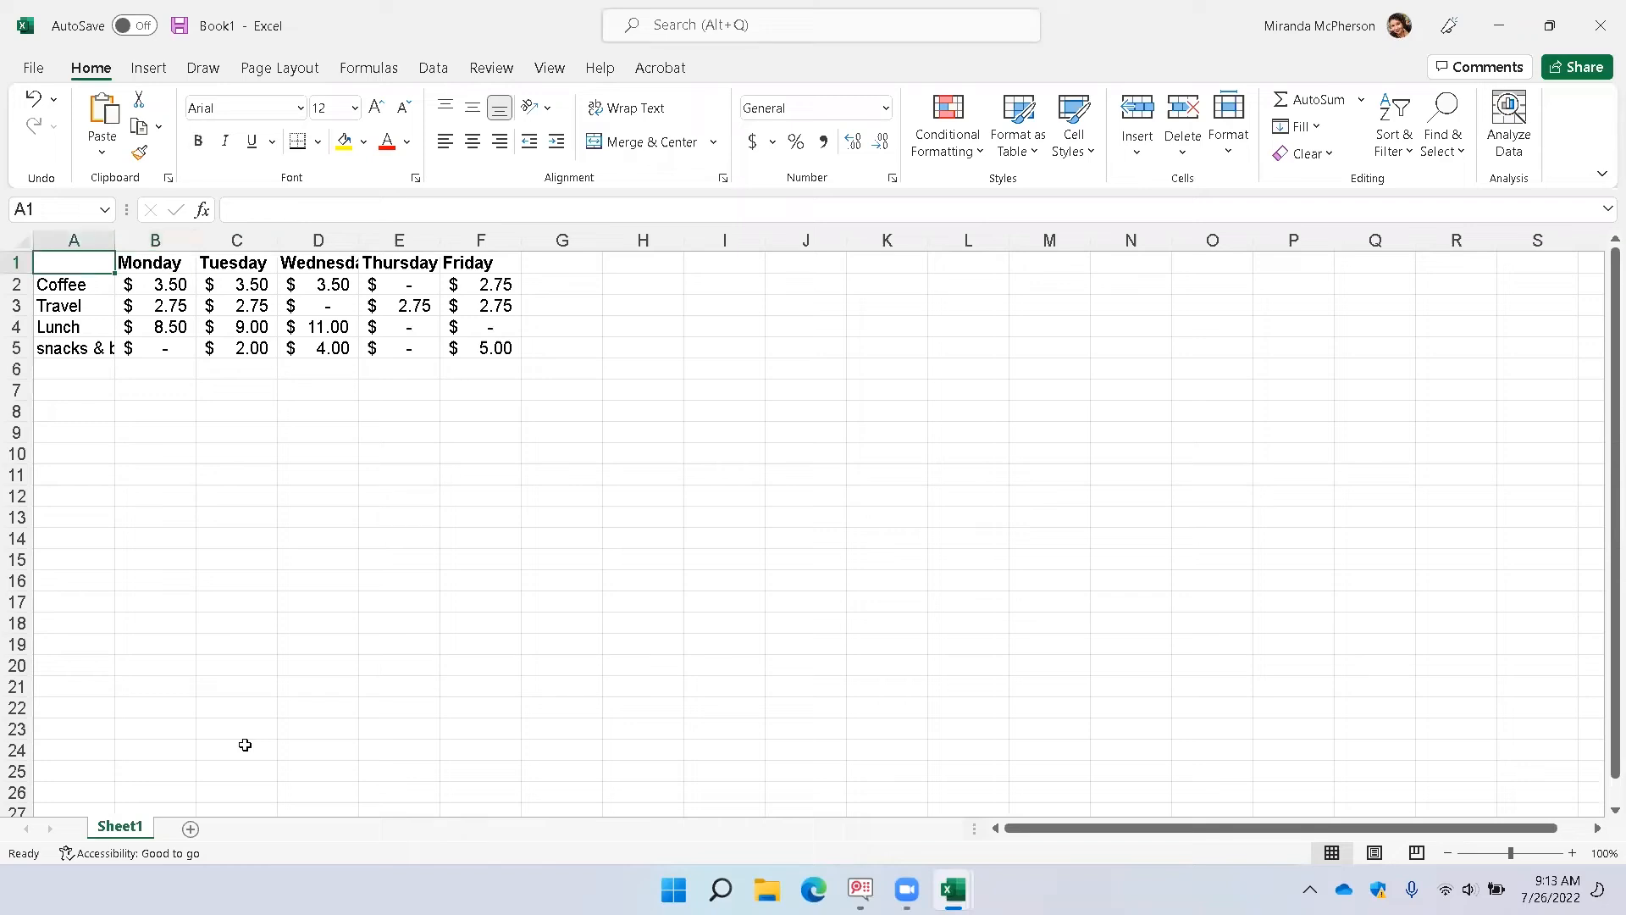
{"action": "key", "text": "Down"}
{"action": "key", "text": "Down"}
{"action": "key", "text": "Down"}
{"action": "key", "text": "Down"}
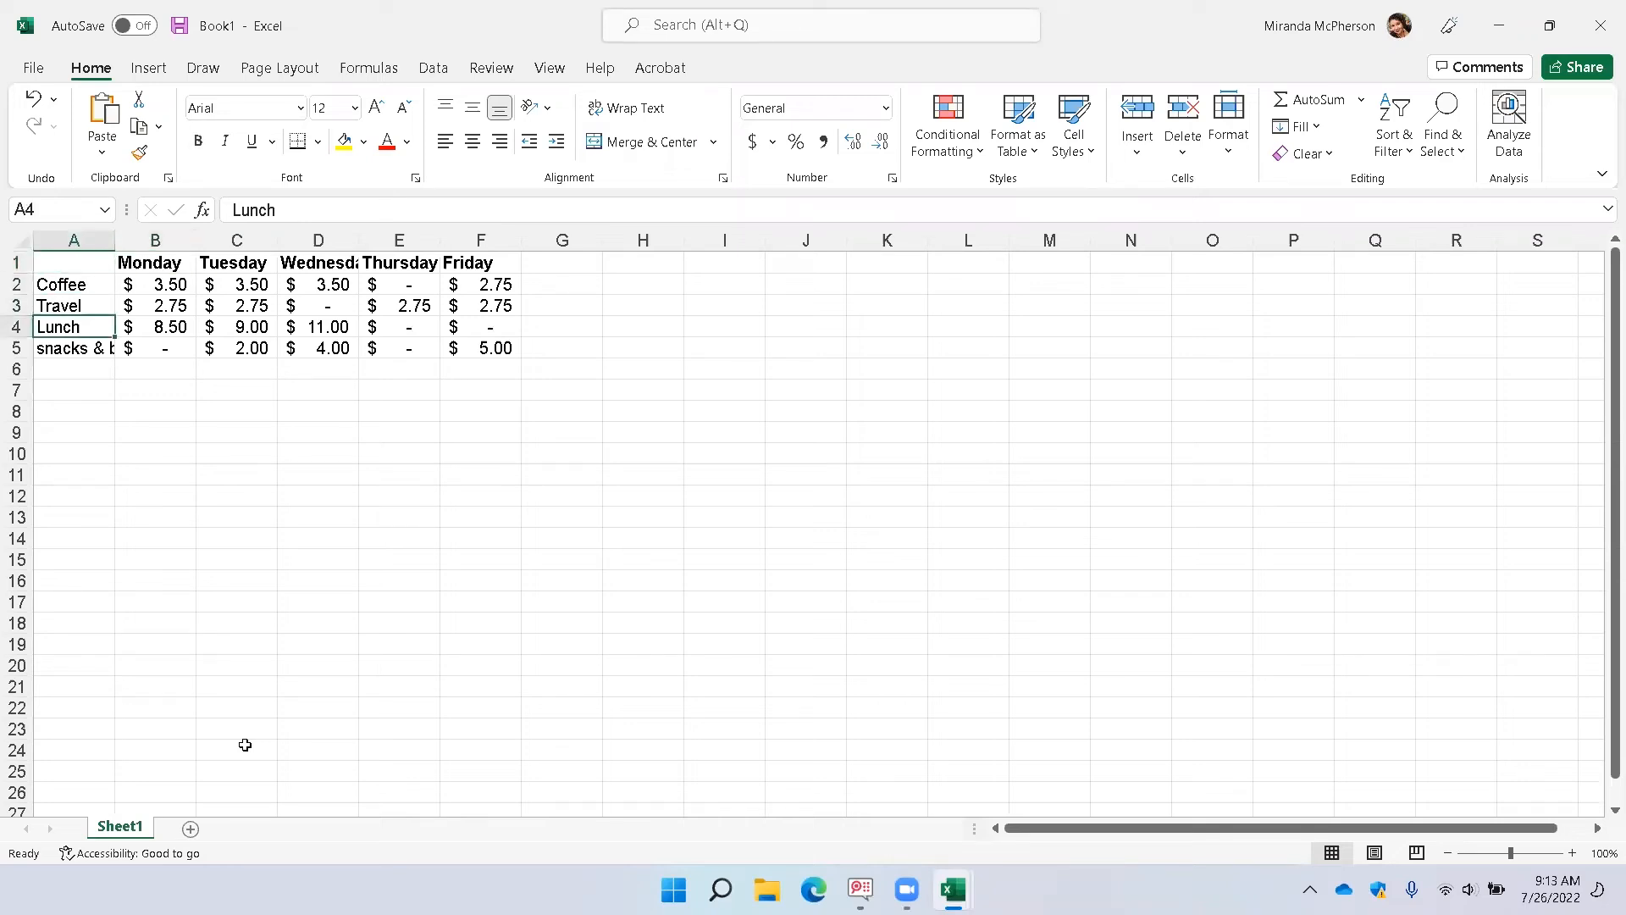
{"action": "key", "text": "Up"}
{"action": "key", "text": "Down"}
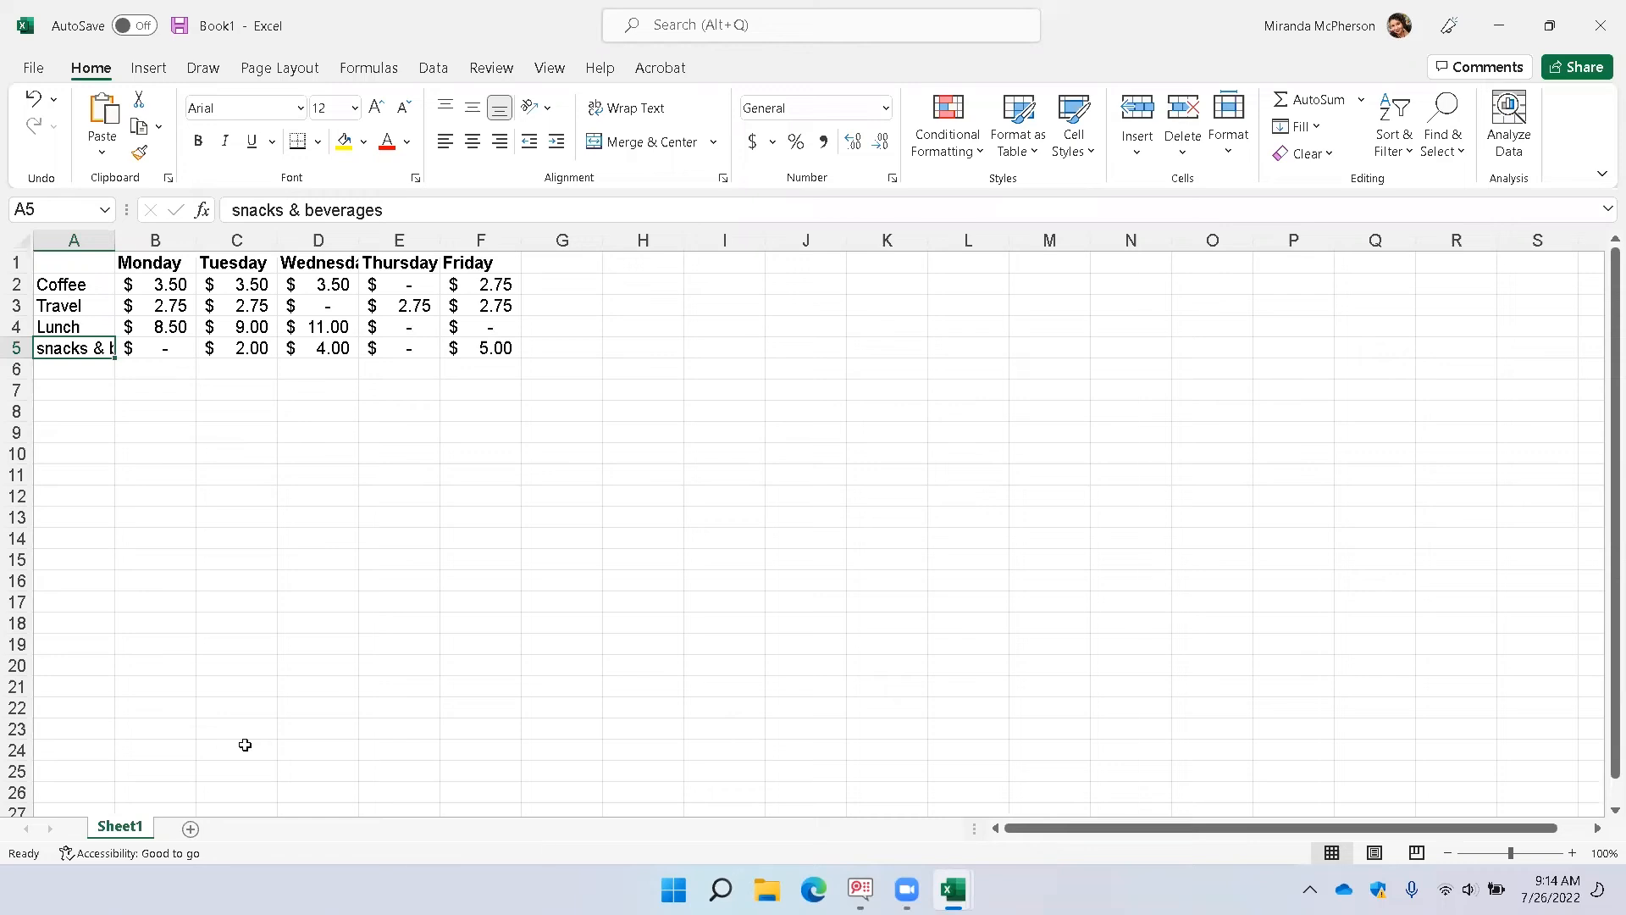
AutoFit the width of column A to its expense category labels.
{"action": "key", "text": "ctrl+space"}
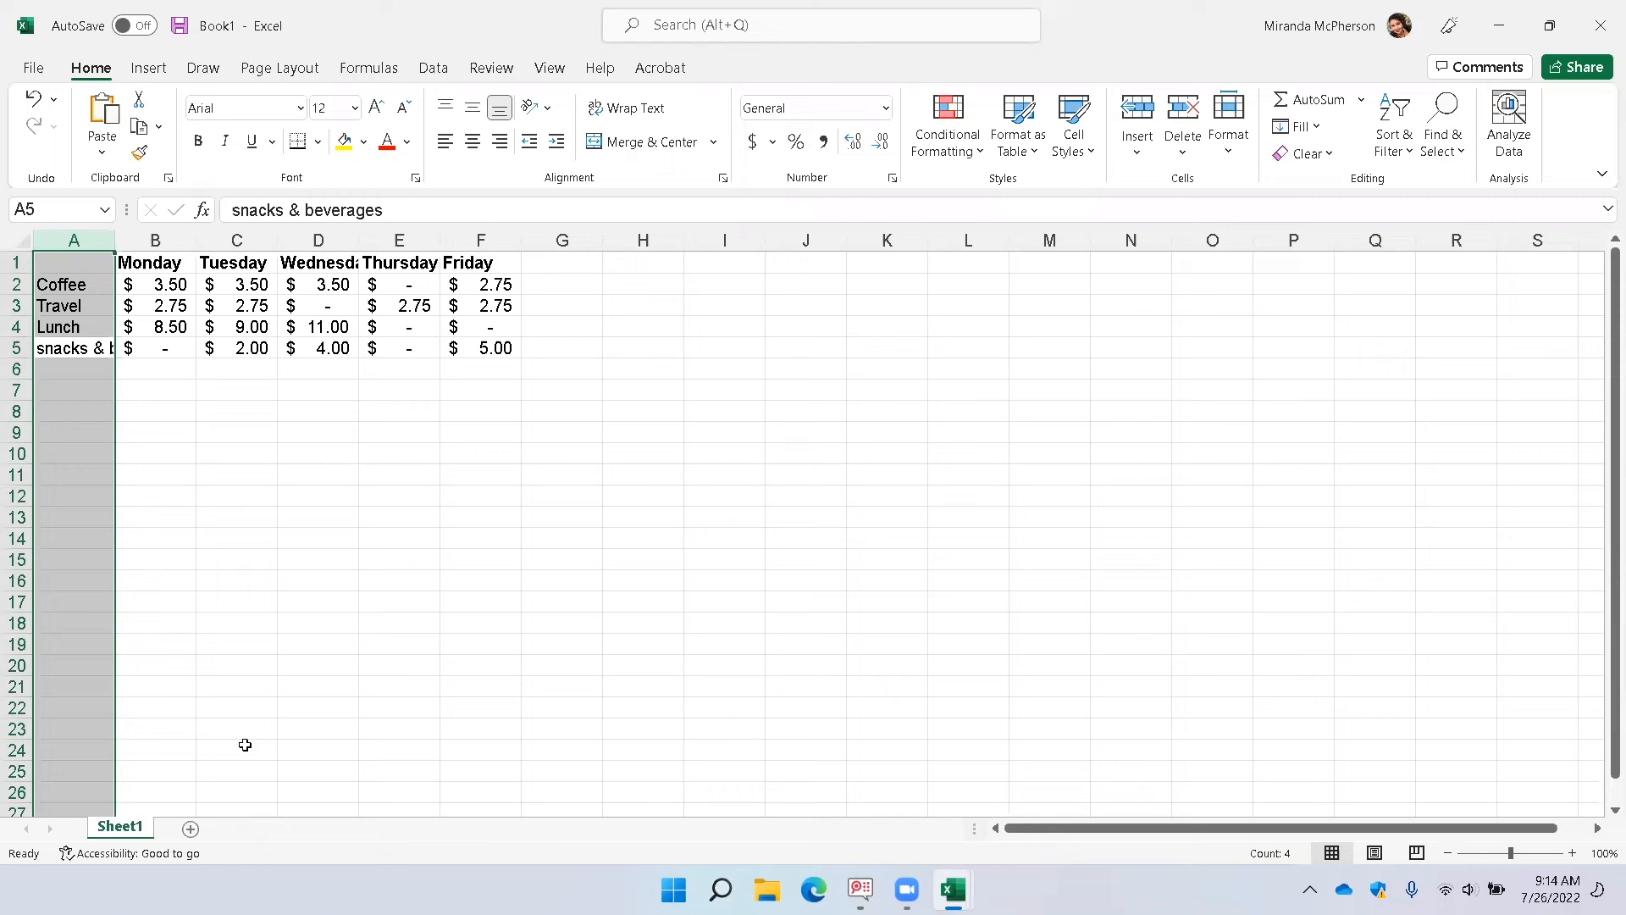
{"action": "key", "text": "alt"}
{"action": "key", "text": "Tab"}
{"action": "key", "text": "Tab"}
{"action": "key", "text": "Tab"}
{"action": "key", "text": "Tab"}
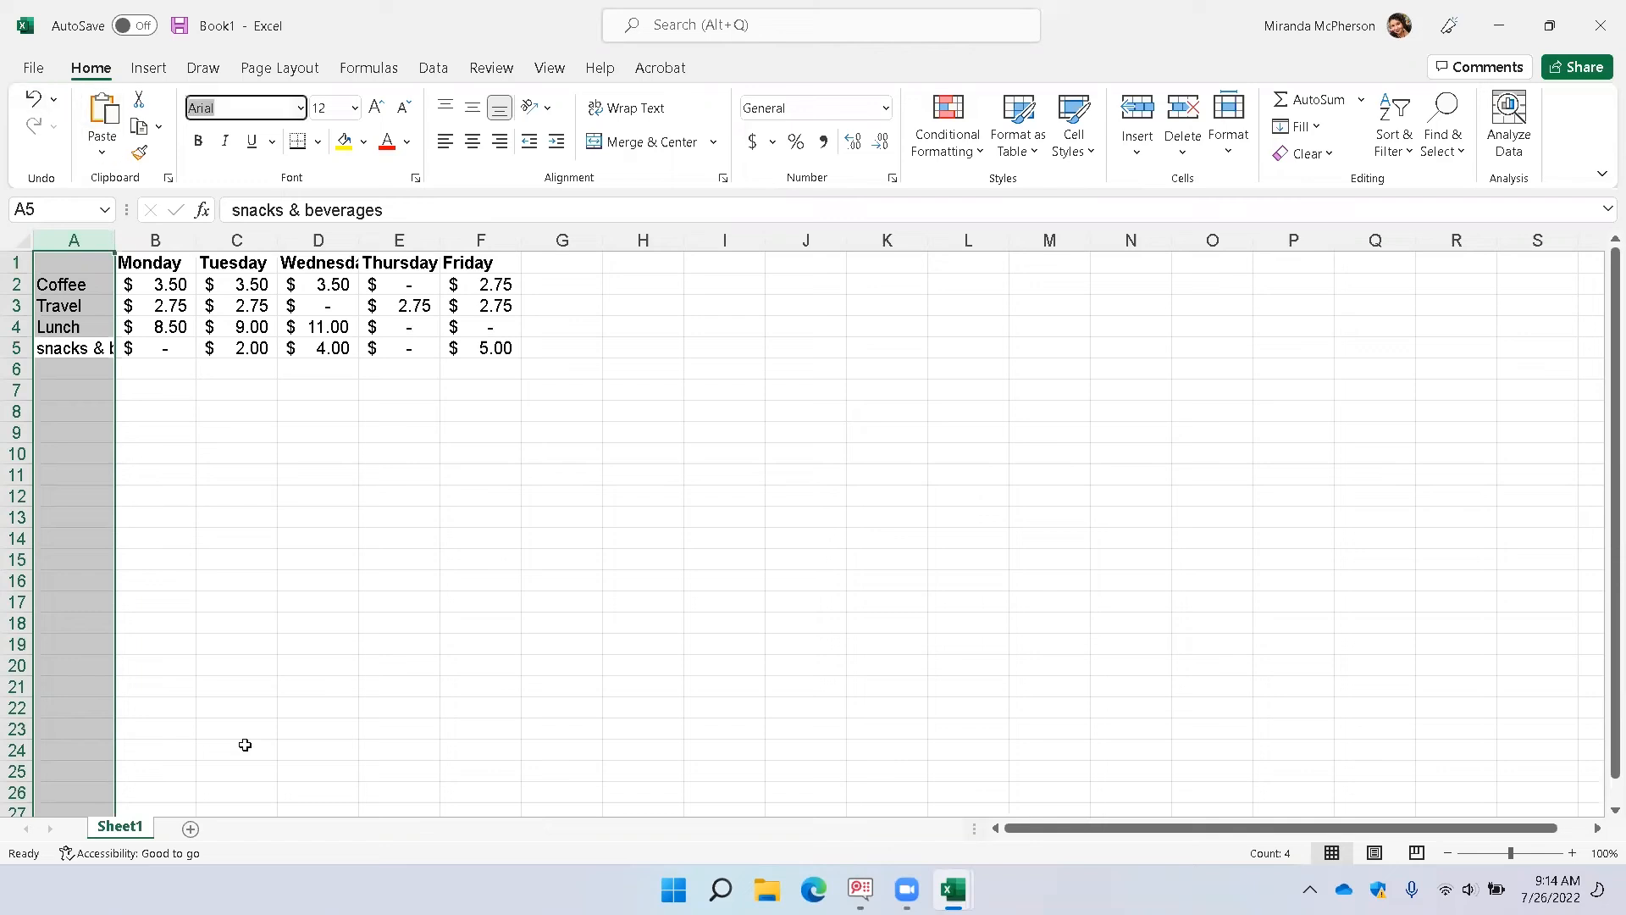
{"action": "key", "text": "Tab"}
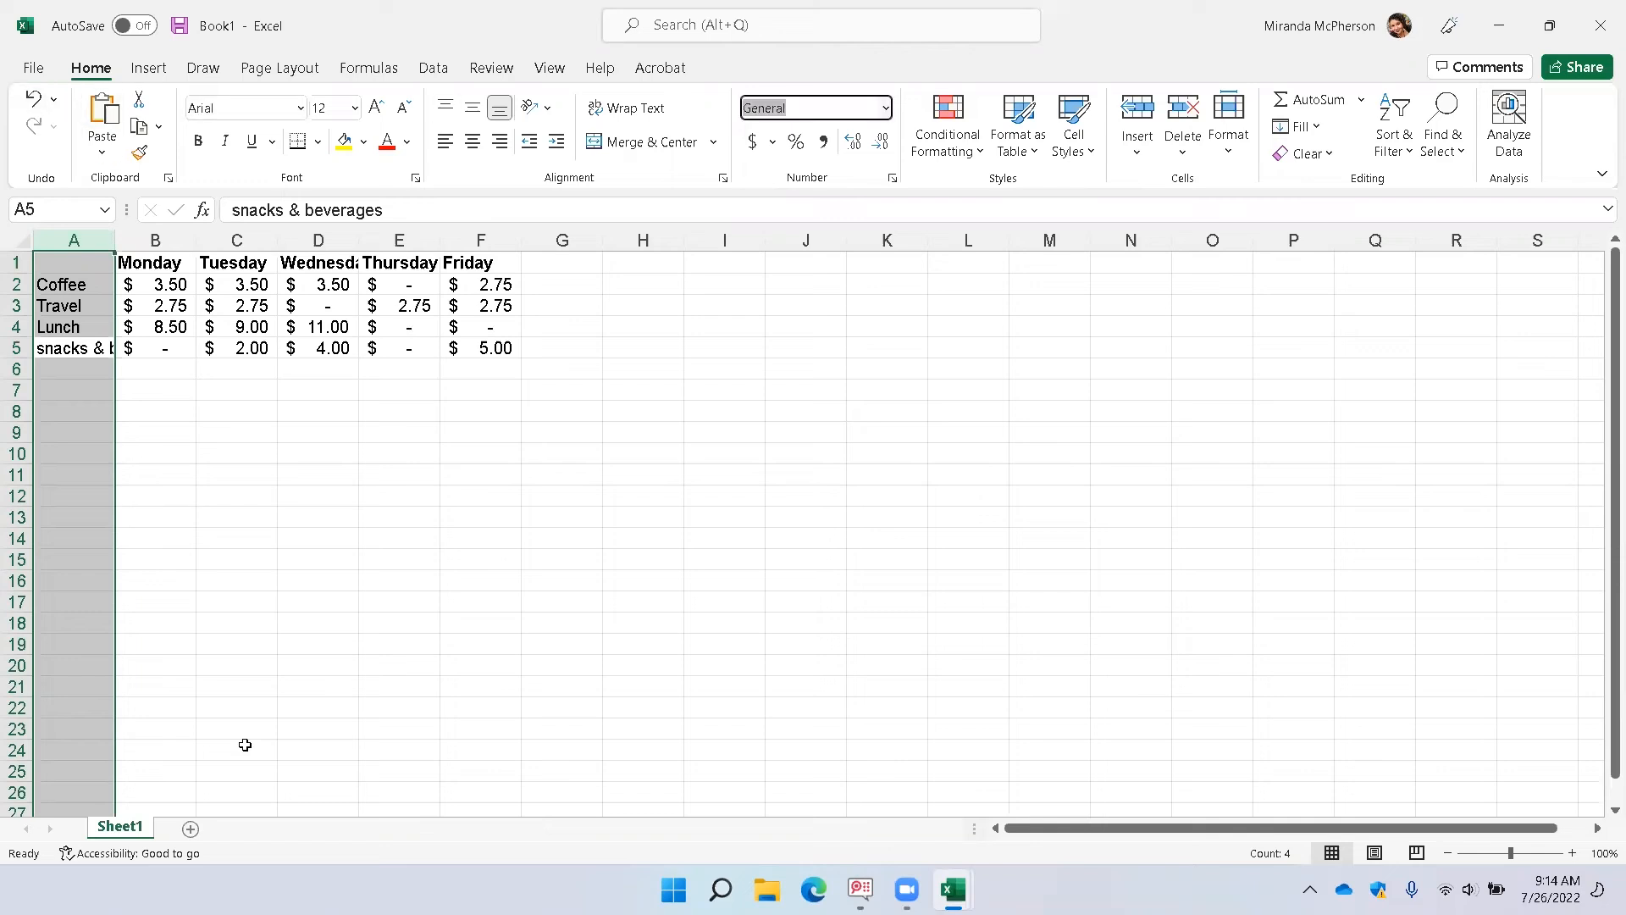
{"action": "key", "text": "Tab"}
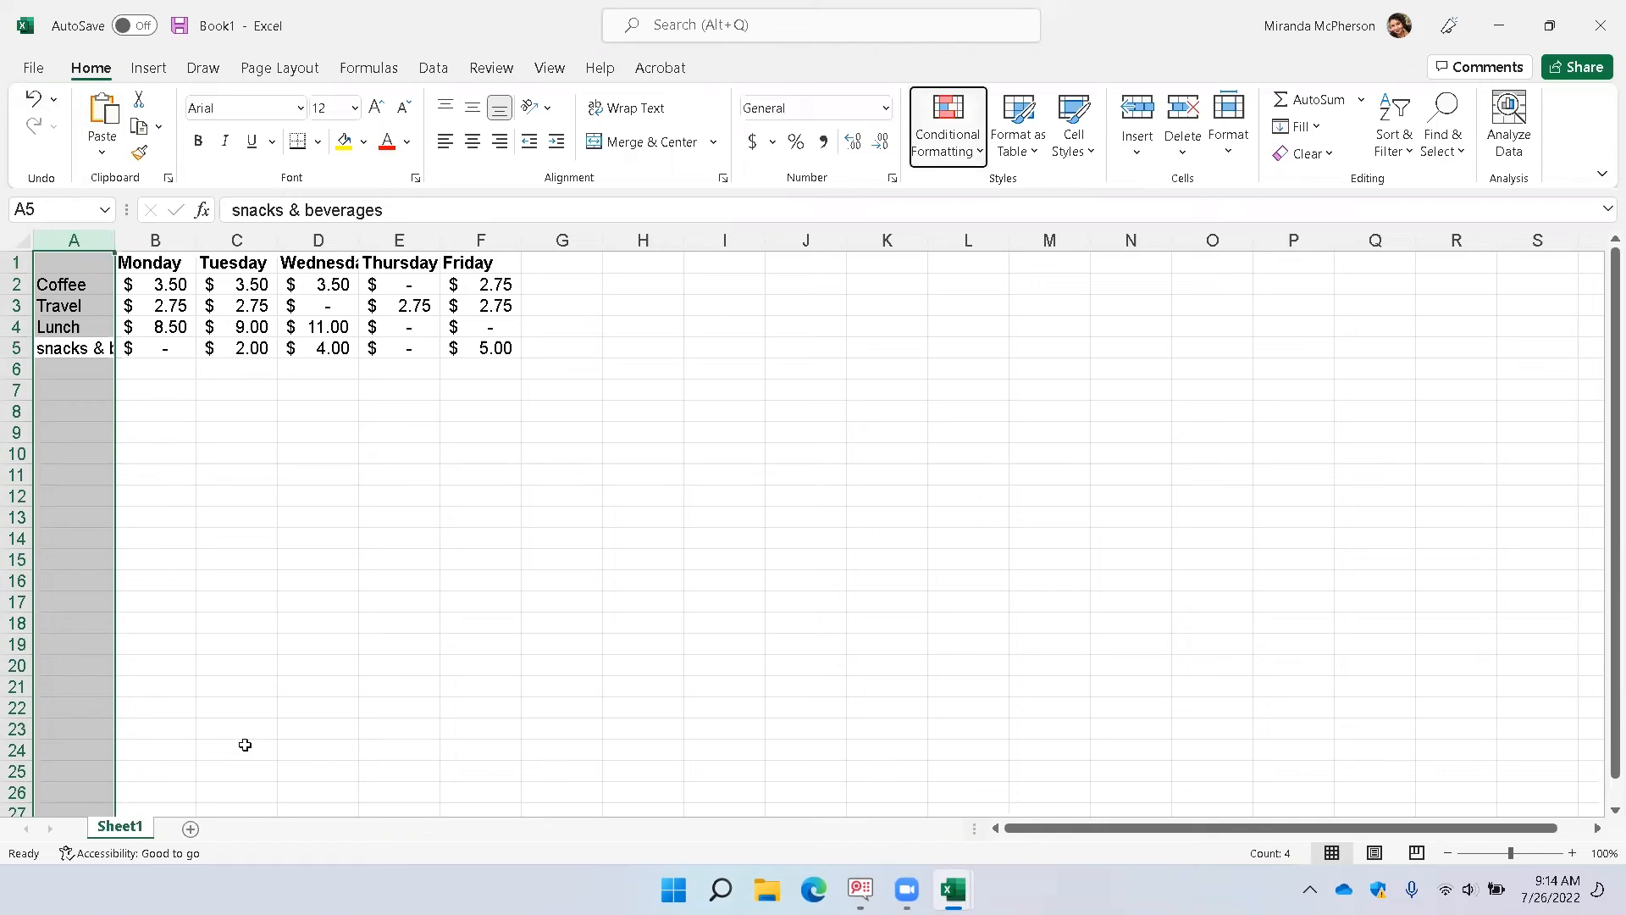
{"action": "key", "text": "Tab"}
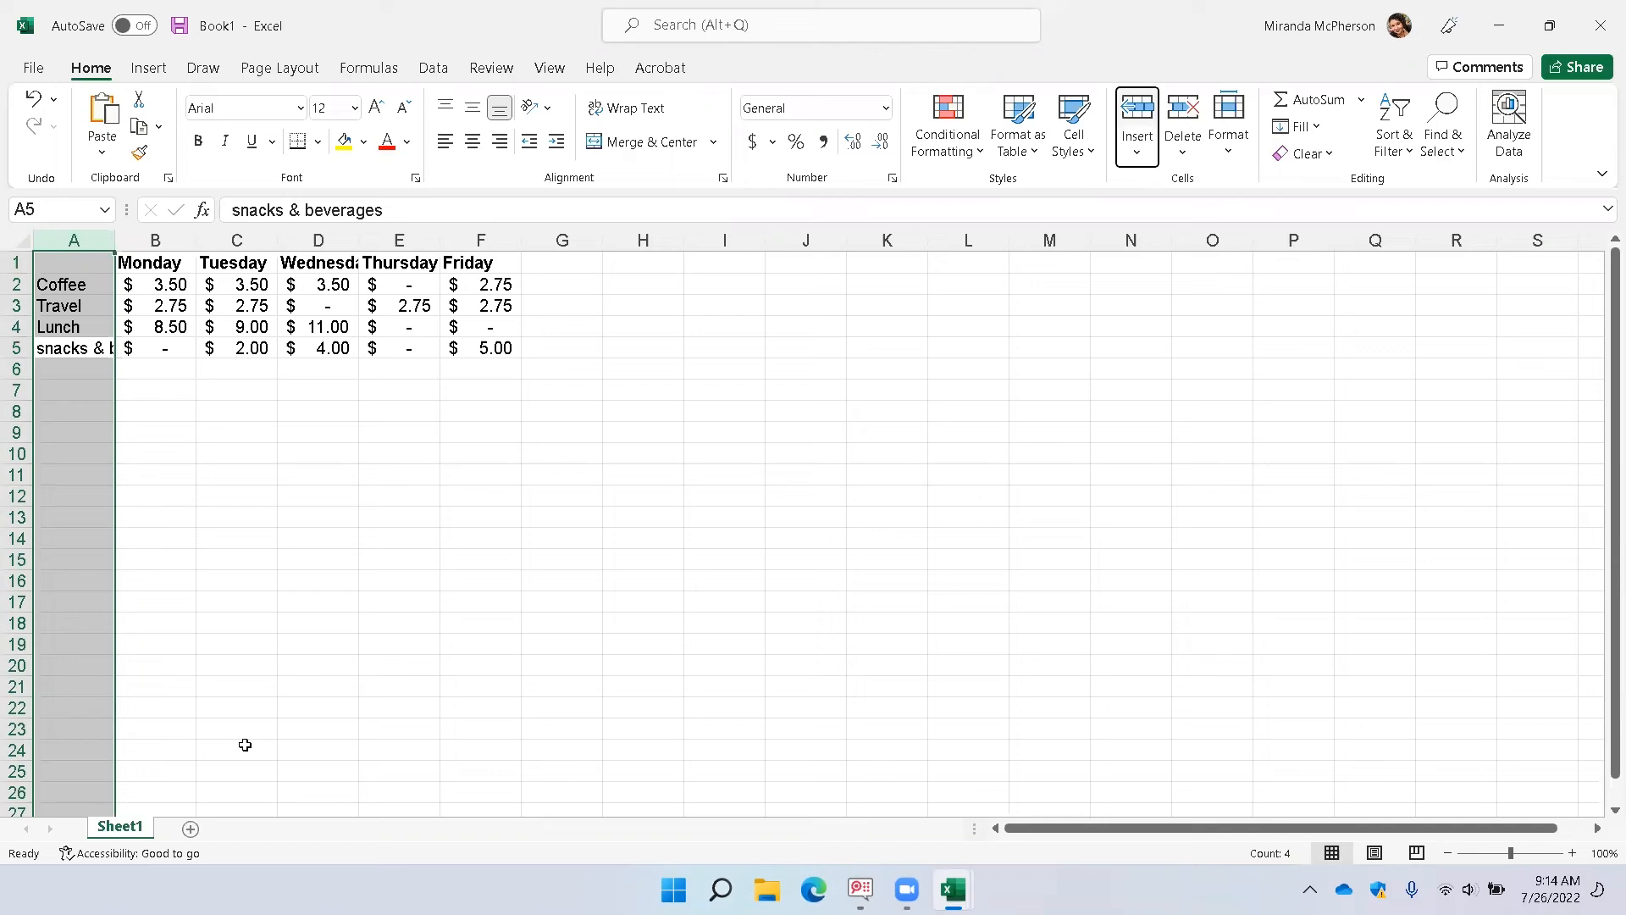
{"action": "key", "text": "Tab"}
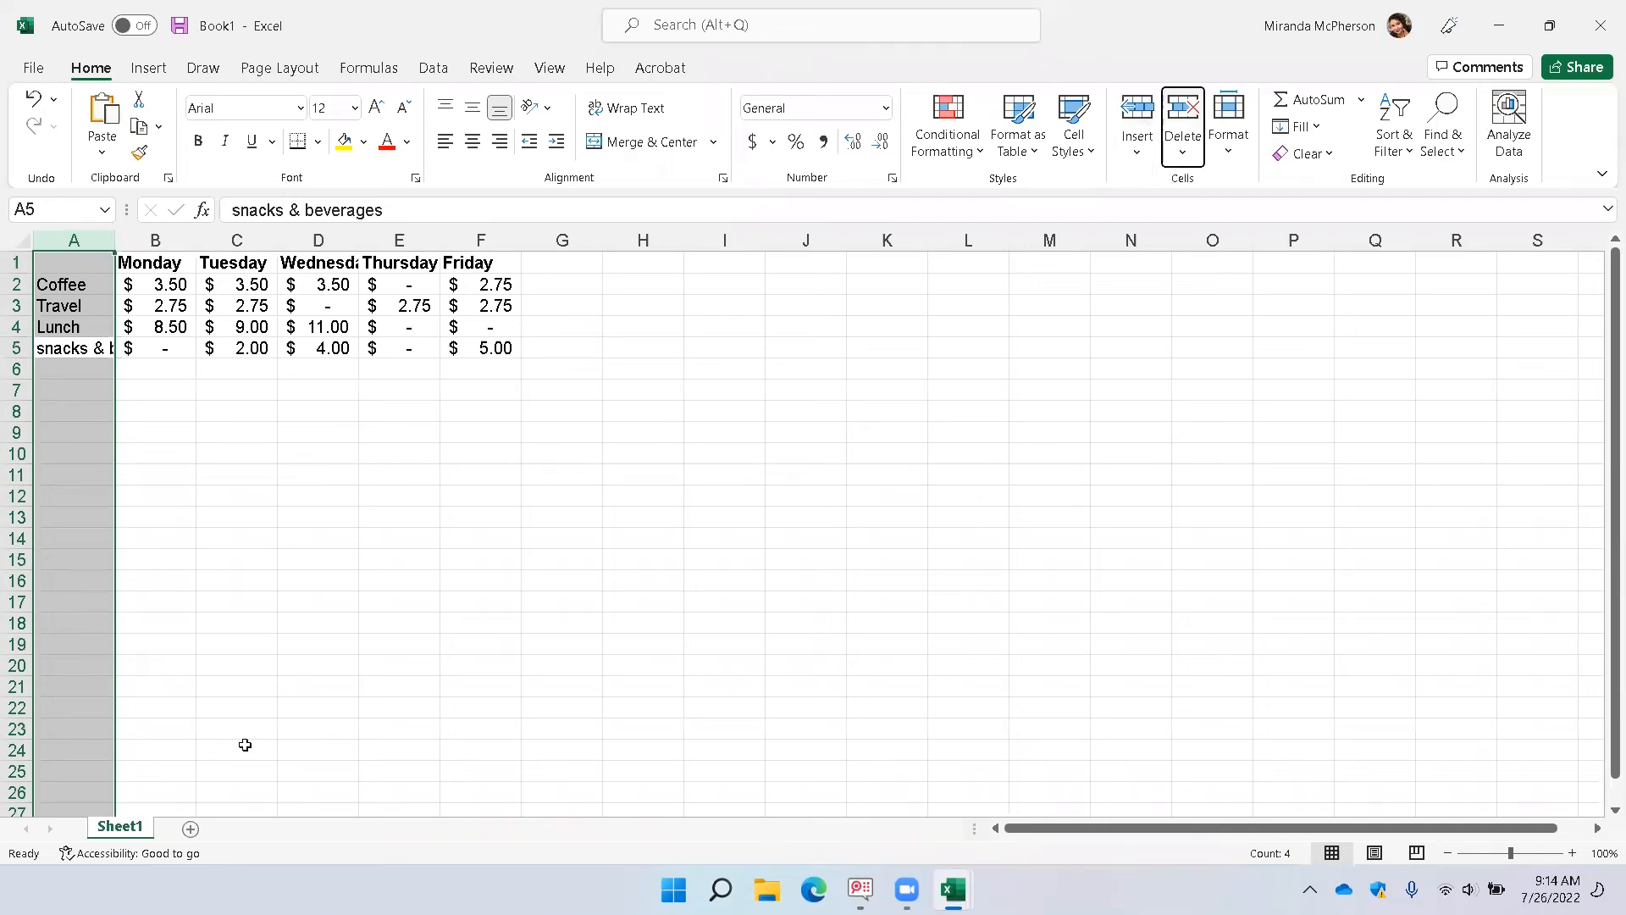
{"action": "key", "text": "Tab"}
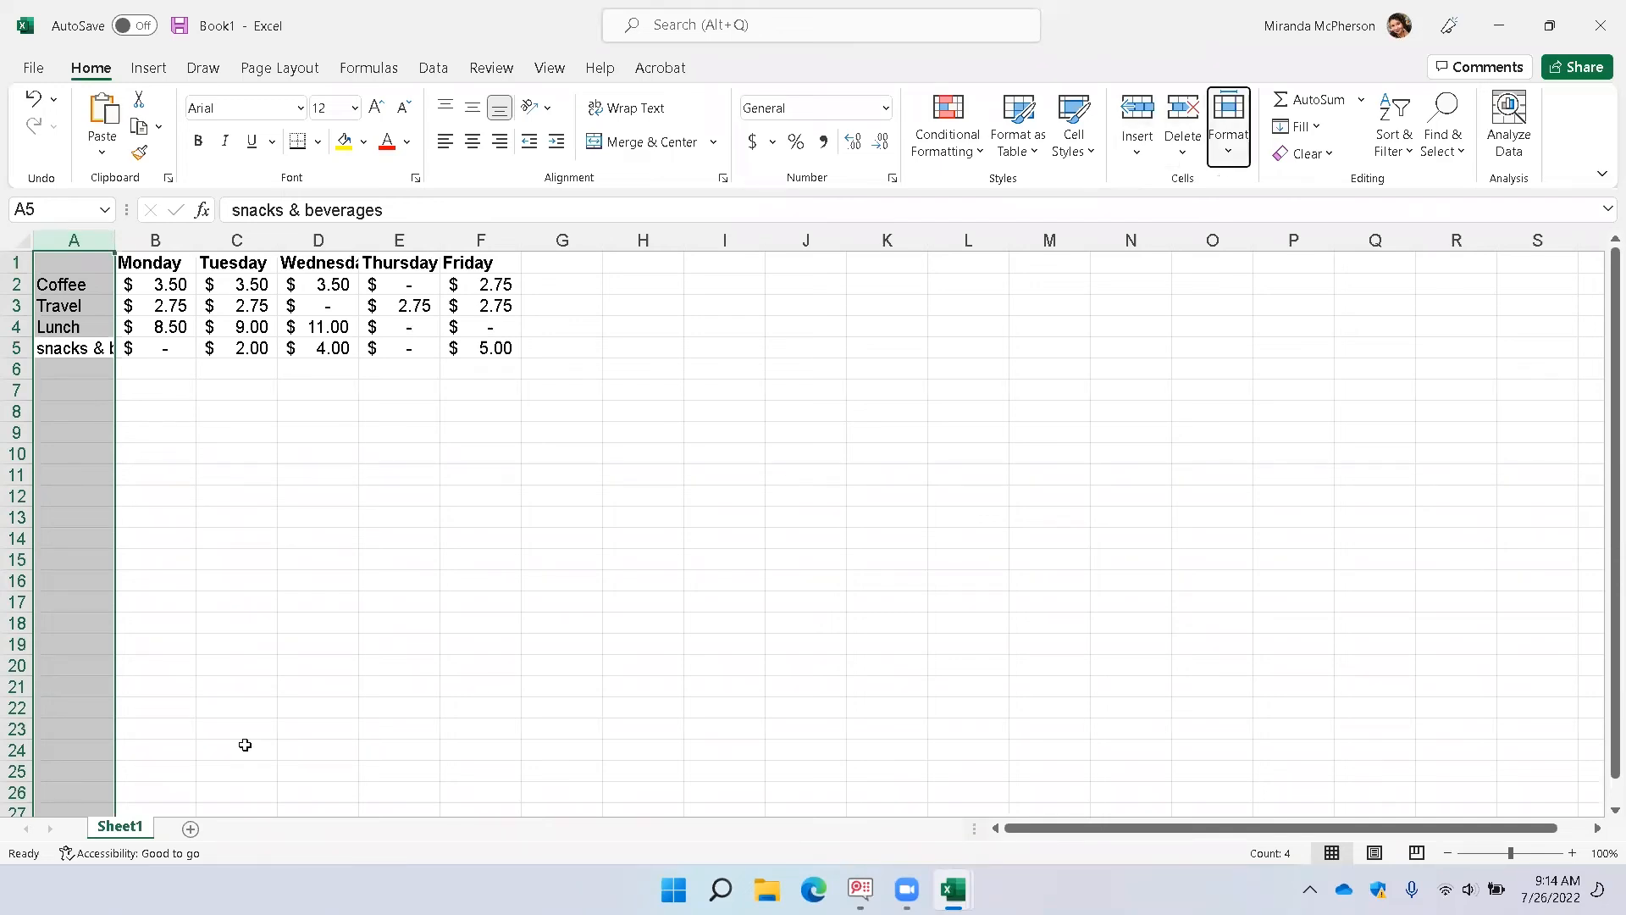
{"action": "key", "text": "Return"}
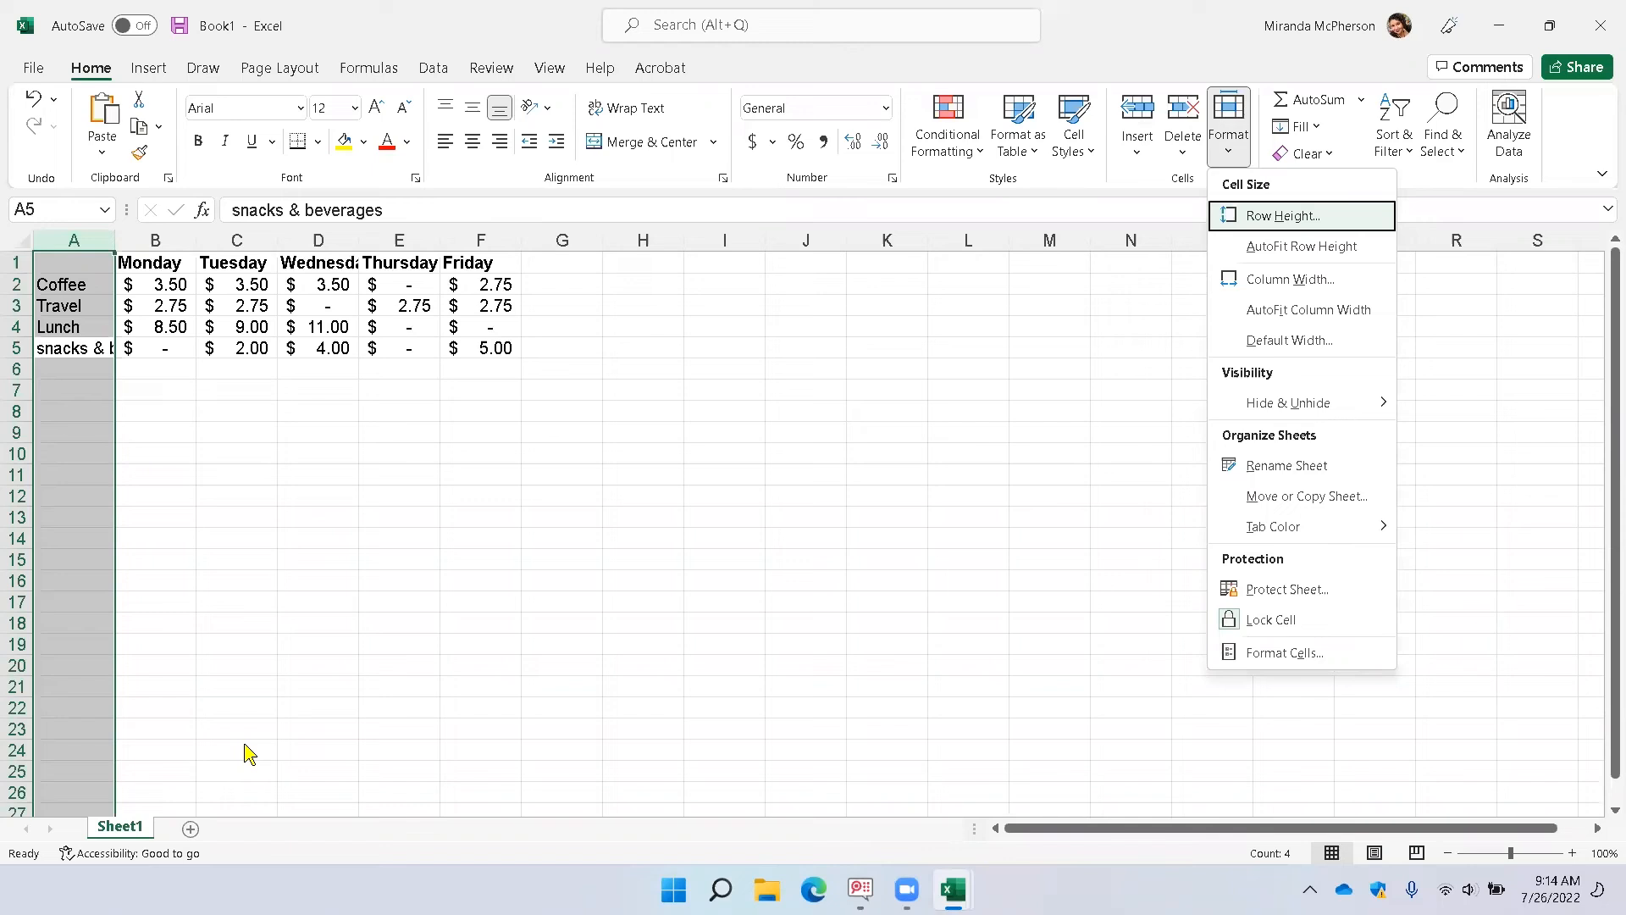
{"action": "key", "text": "Down"}
{"action": "key", "text": "Down"}
{"action": "key", "text": "Down"}
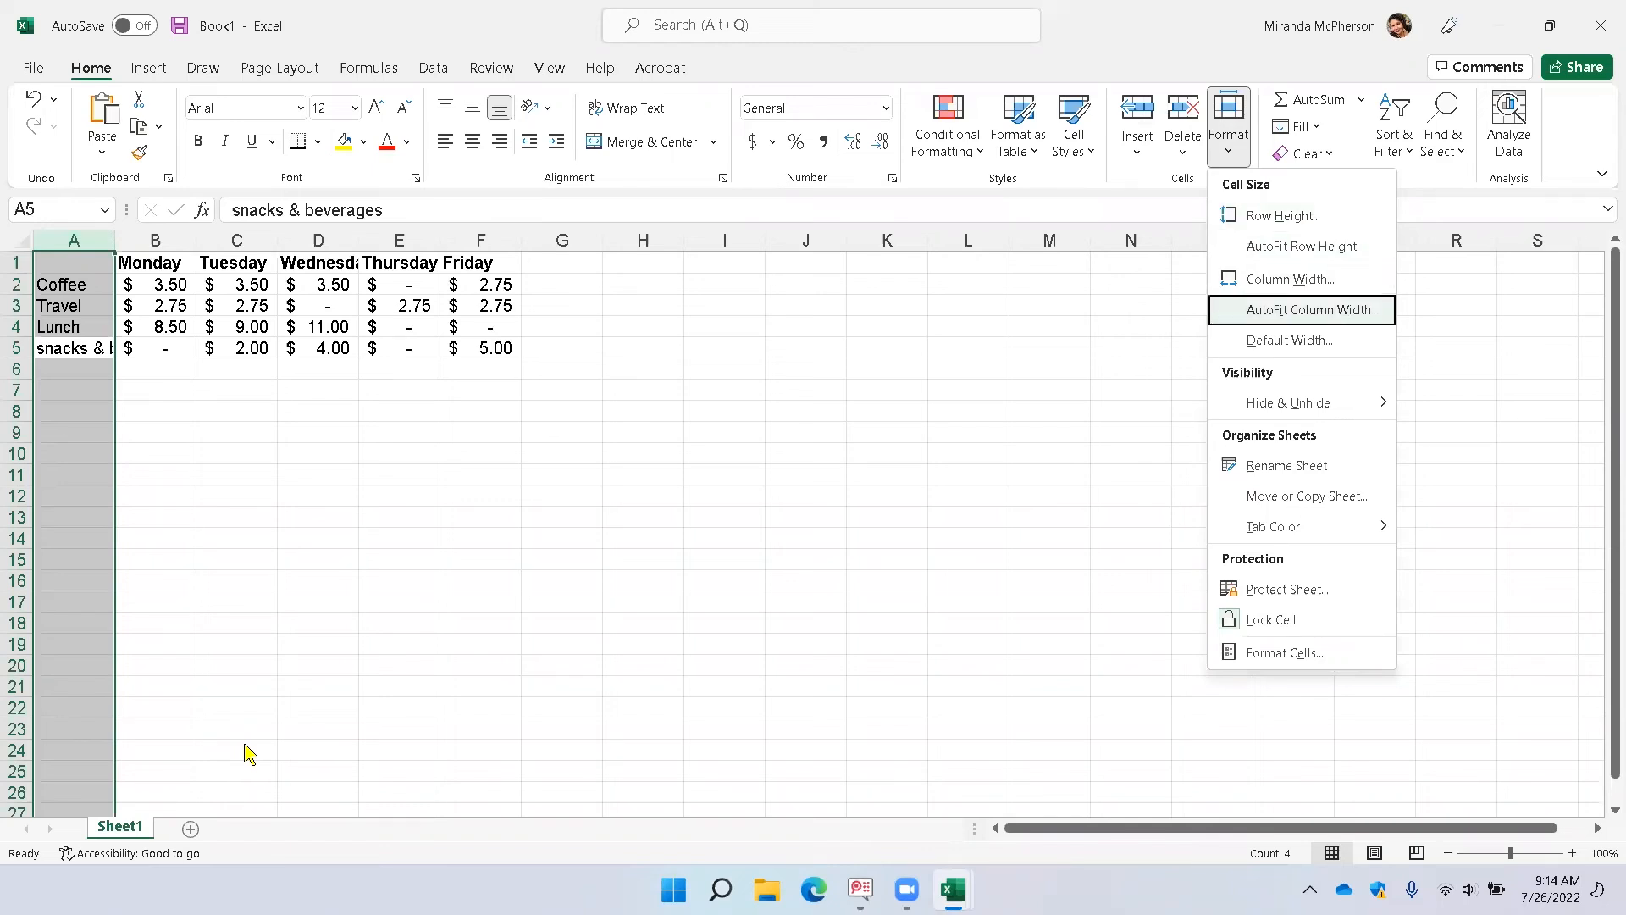
{"action": "key", "text": "Return"}
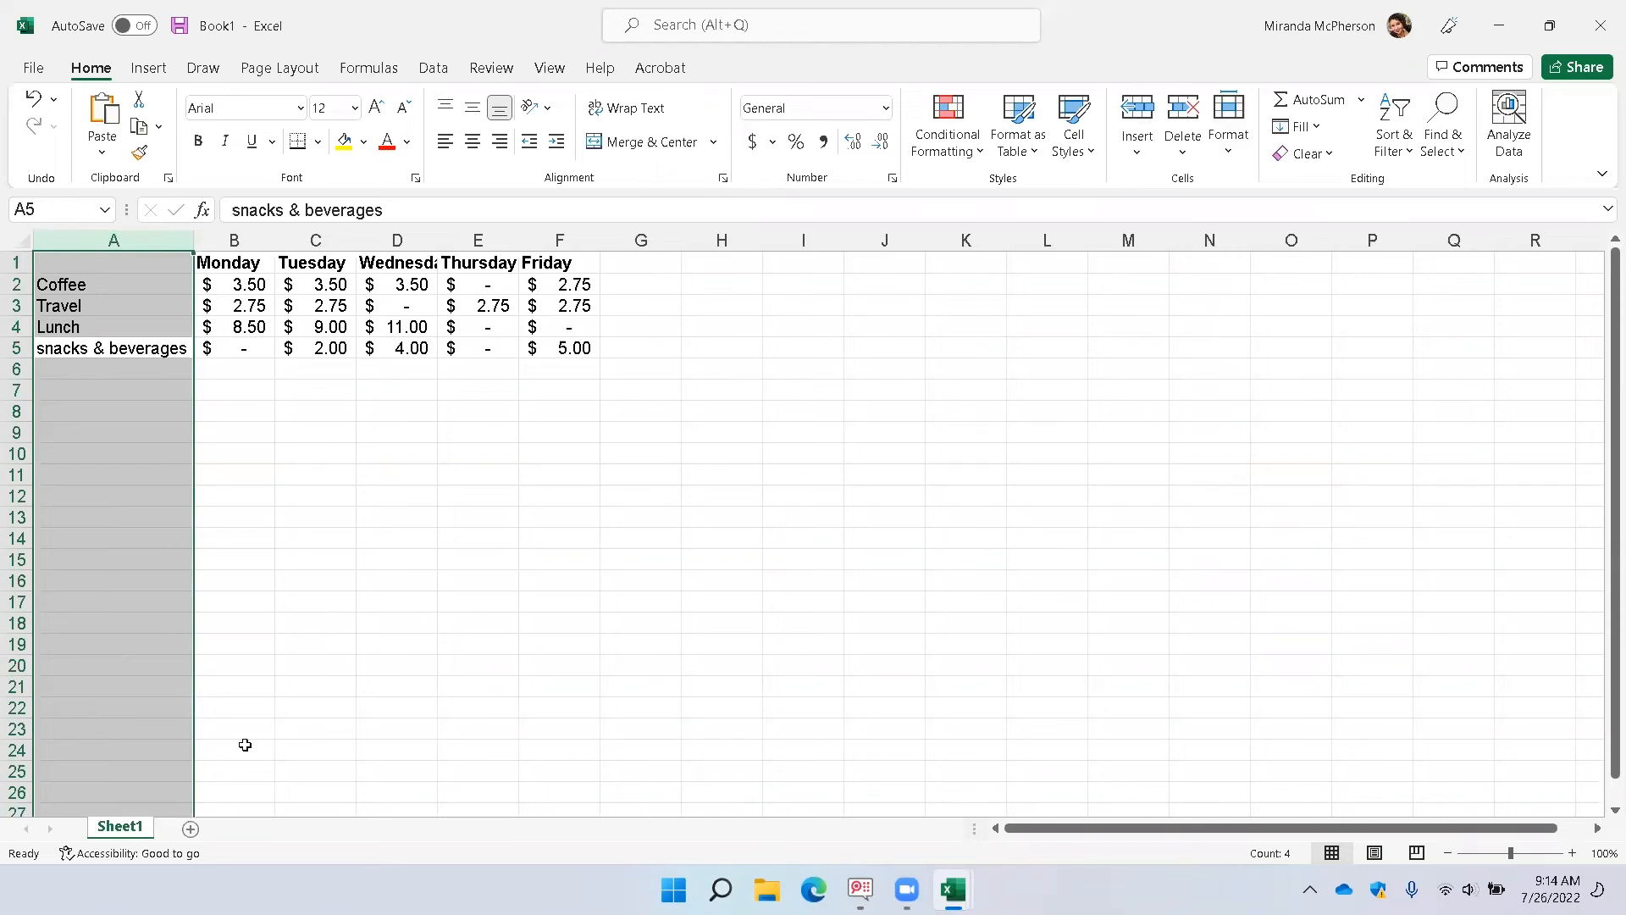
{"action": "key", "text": "Down"}
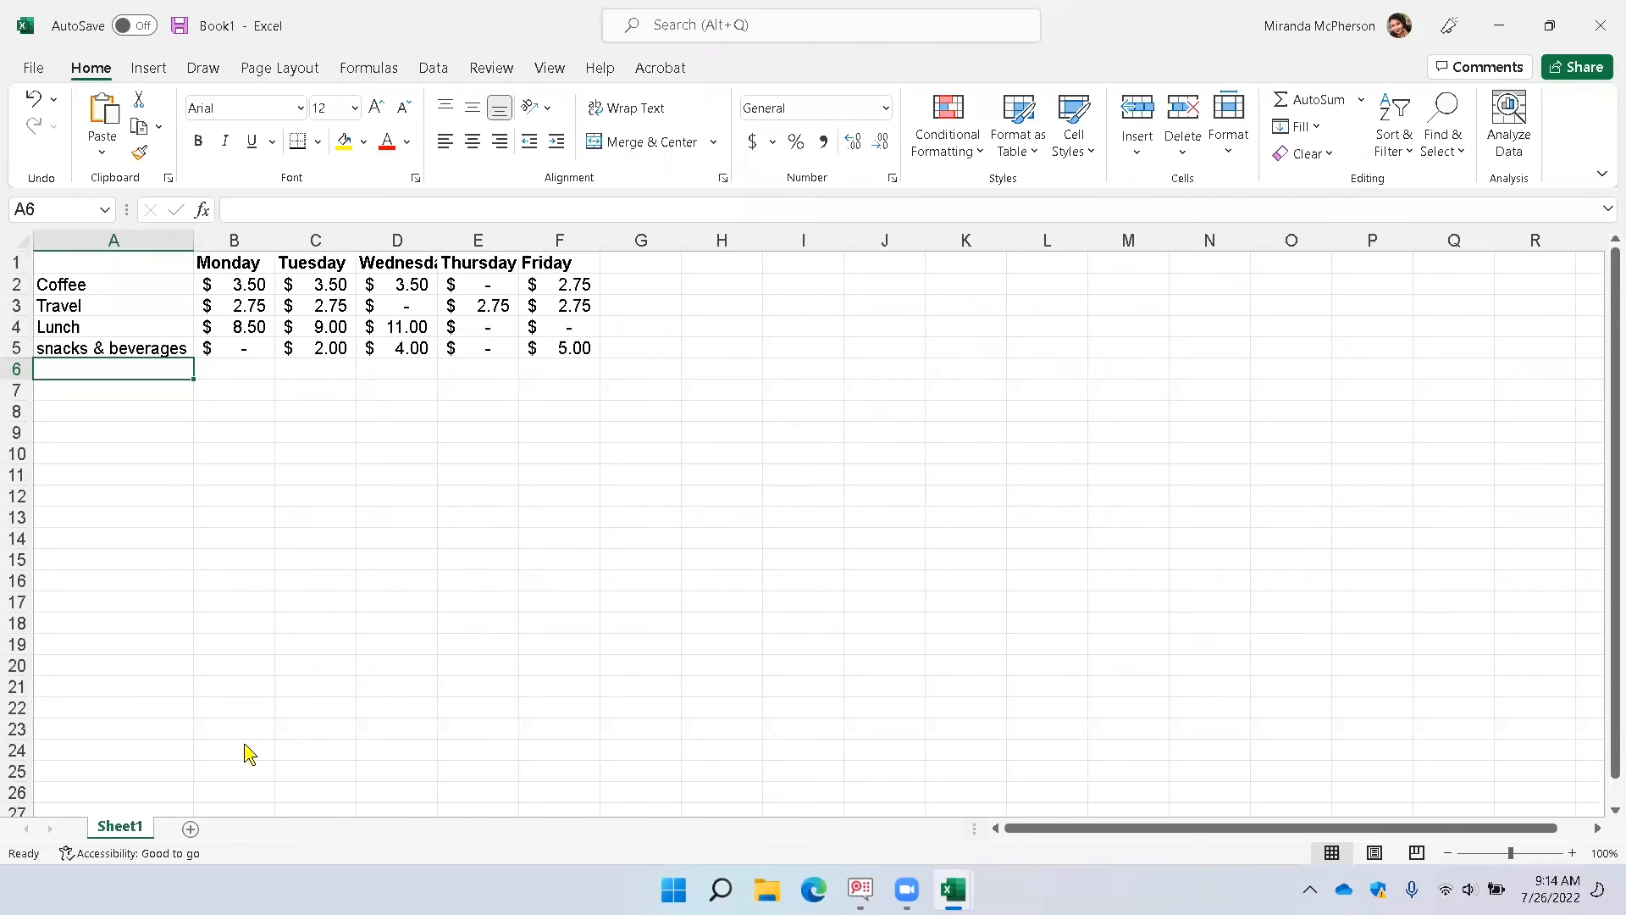
Switch to the Review an Excel Workbook file and make the Salesperson heading in A1 bold.
{"action": "key", "text": "alt+Tab"}
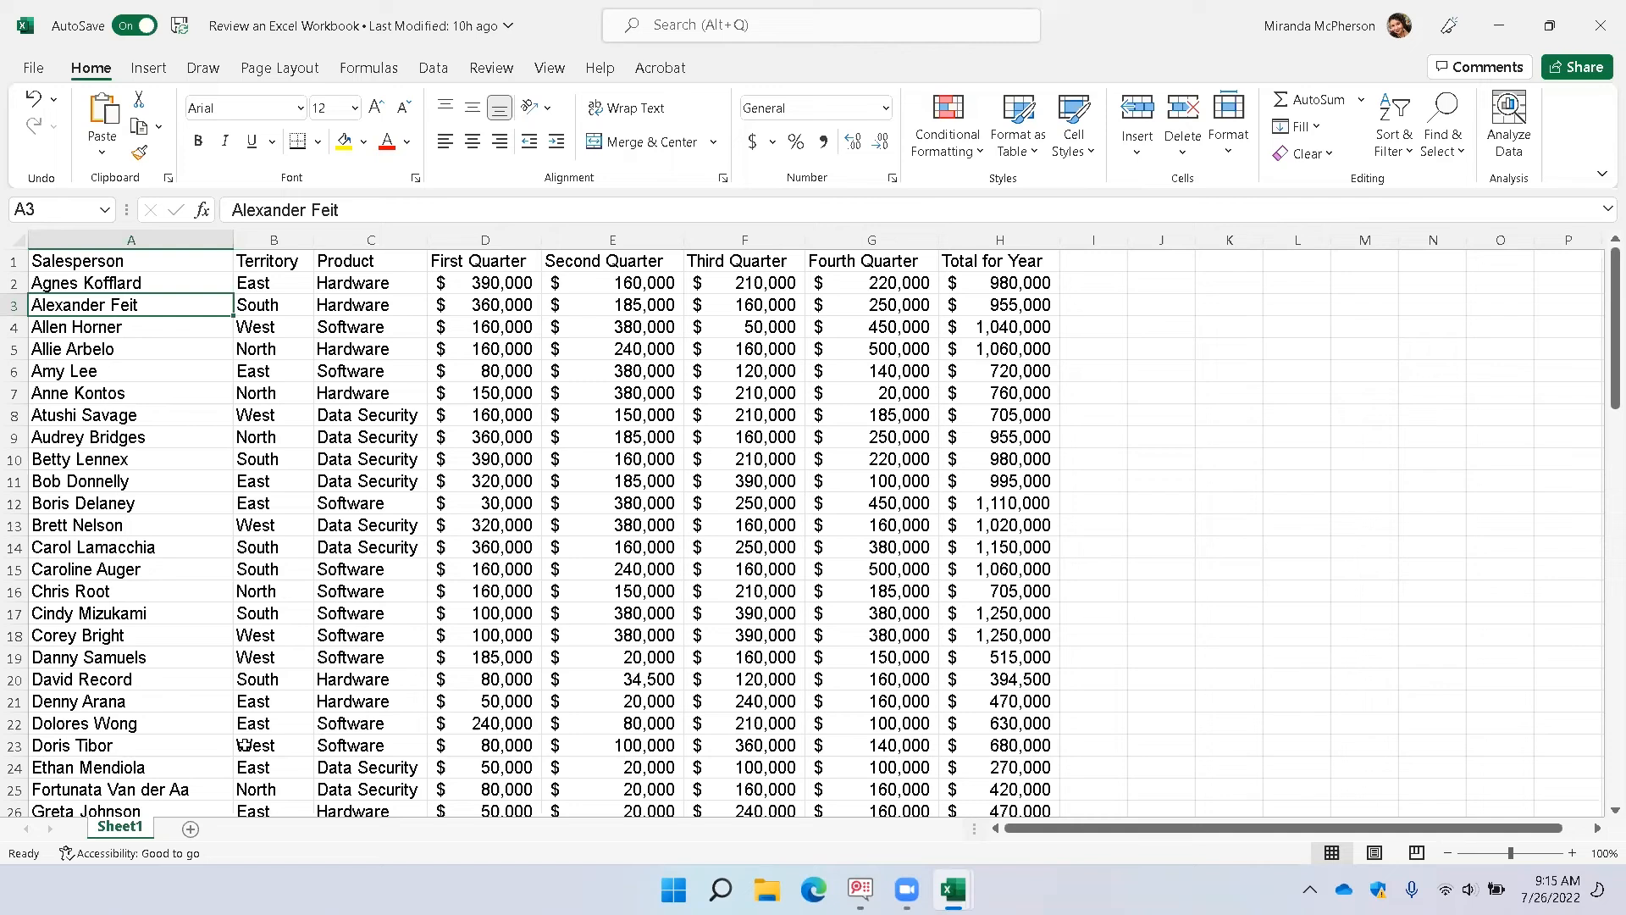
{"action": "key", "text": "Up"}
{"action": "key", "text": "Up"}
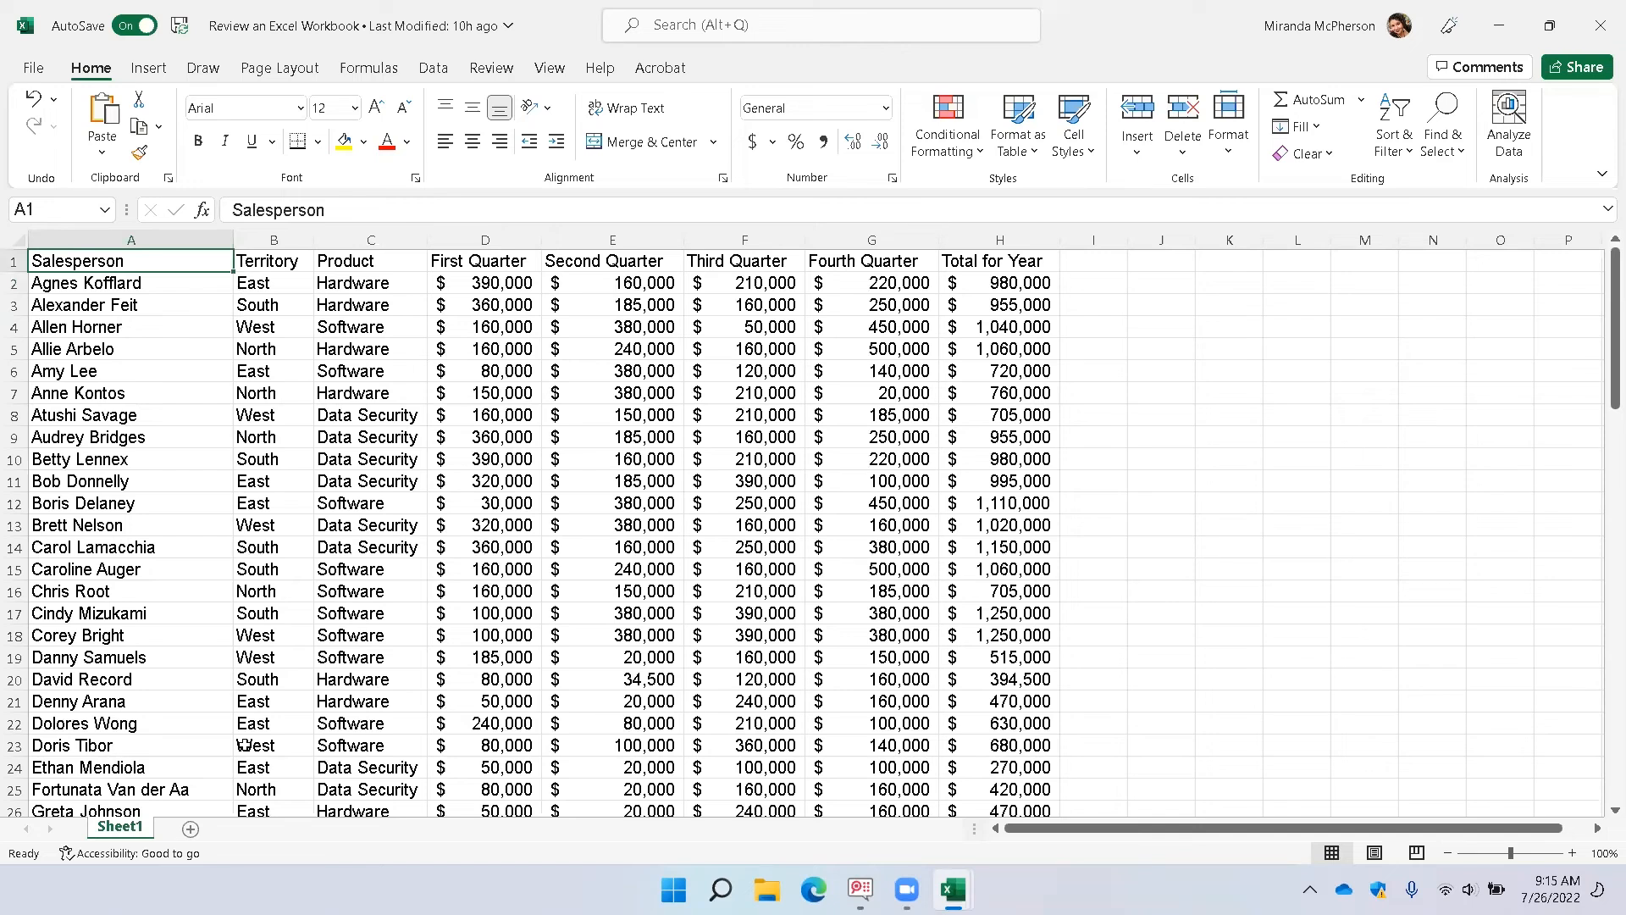
{"action": "key", "text": "ctrl+b"}
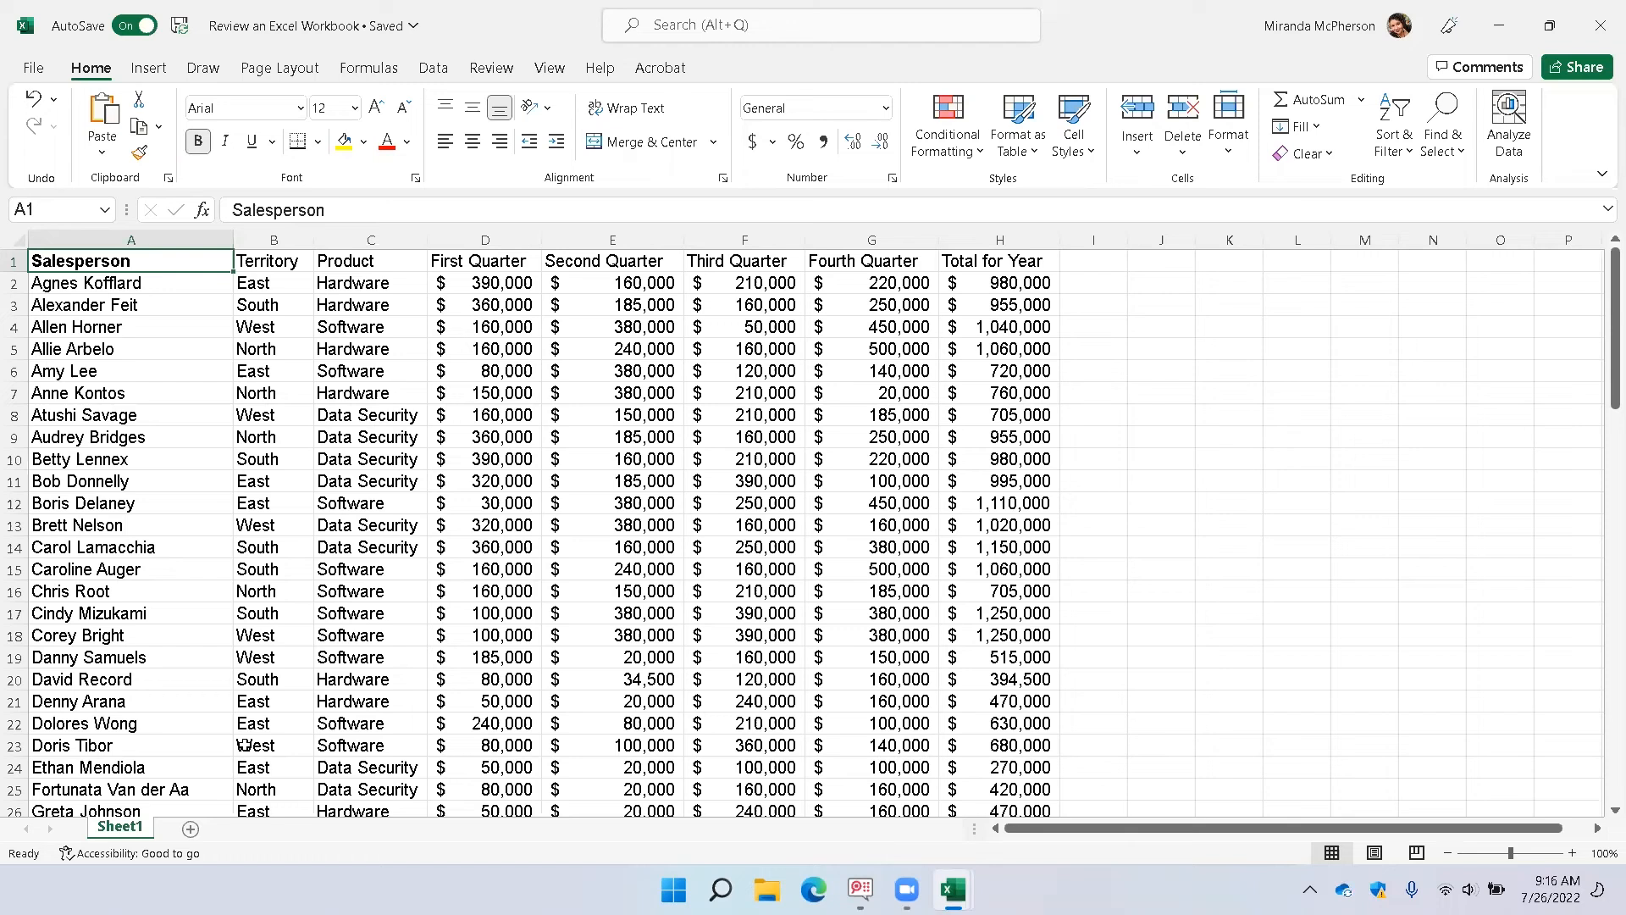
Examine the row 2 entries under Salesperson, Territory and Product, and the Territory column from B1 to B3.
{"action": "key", "text": "Down"}
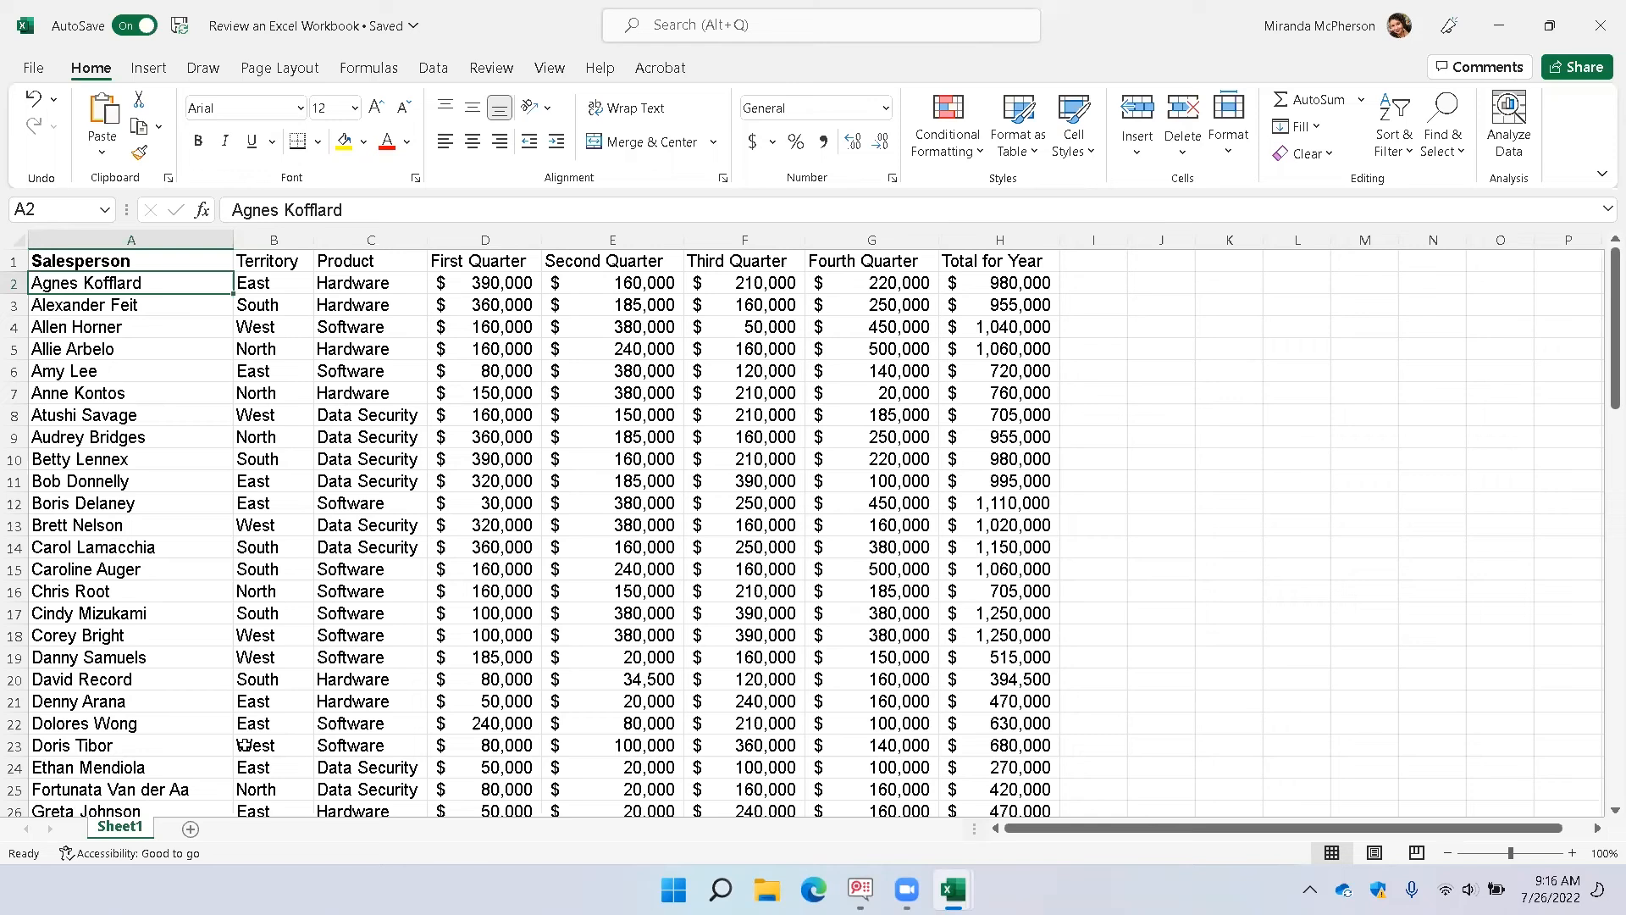
{"action": "key", "text": "Right"}
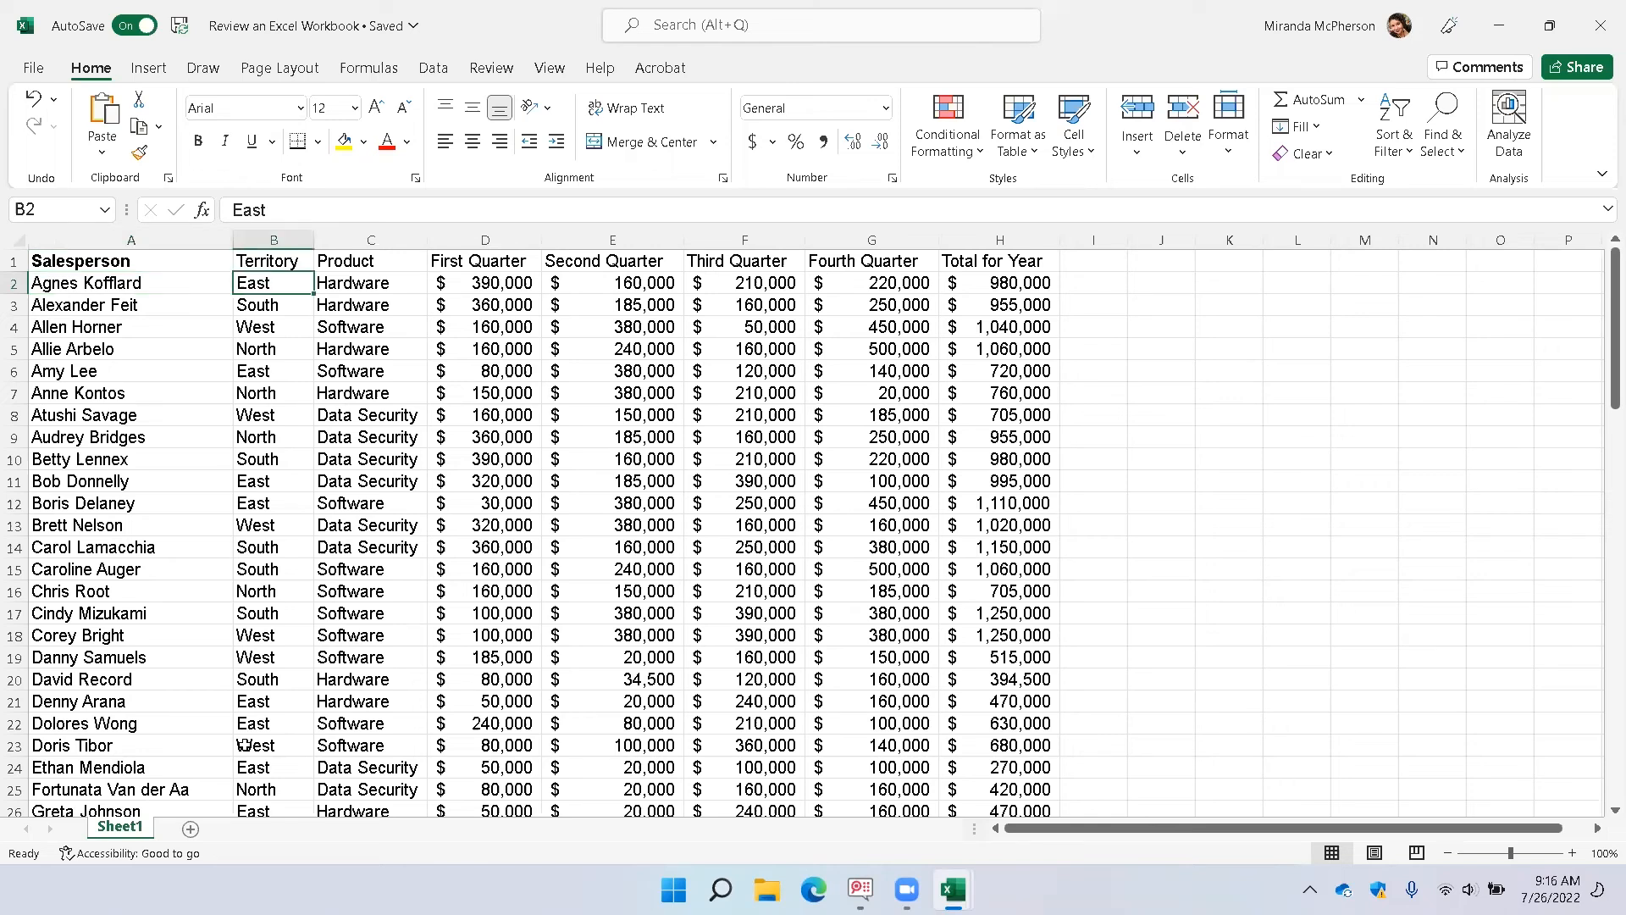
{"action": "key", "text": "Right"}
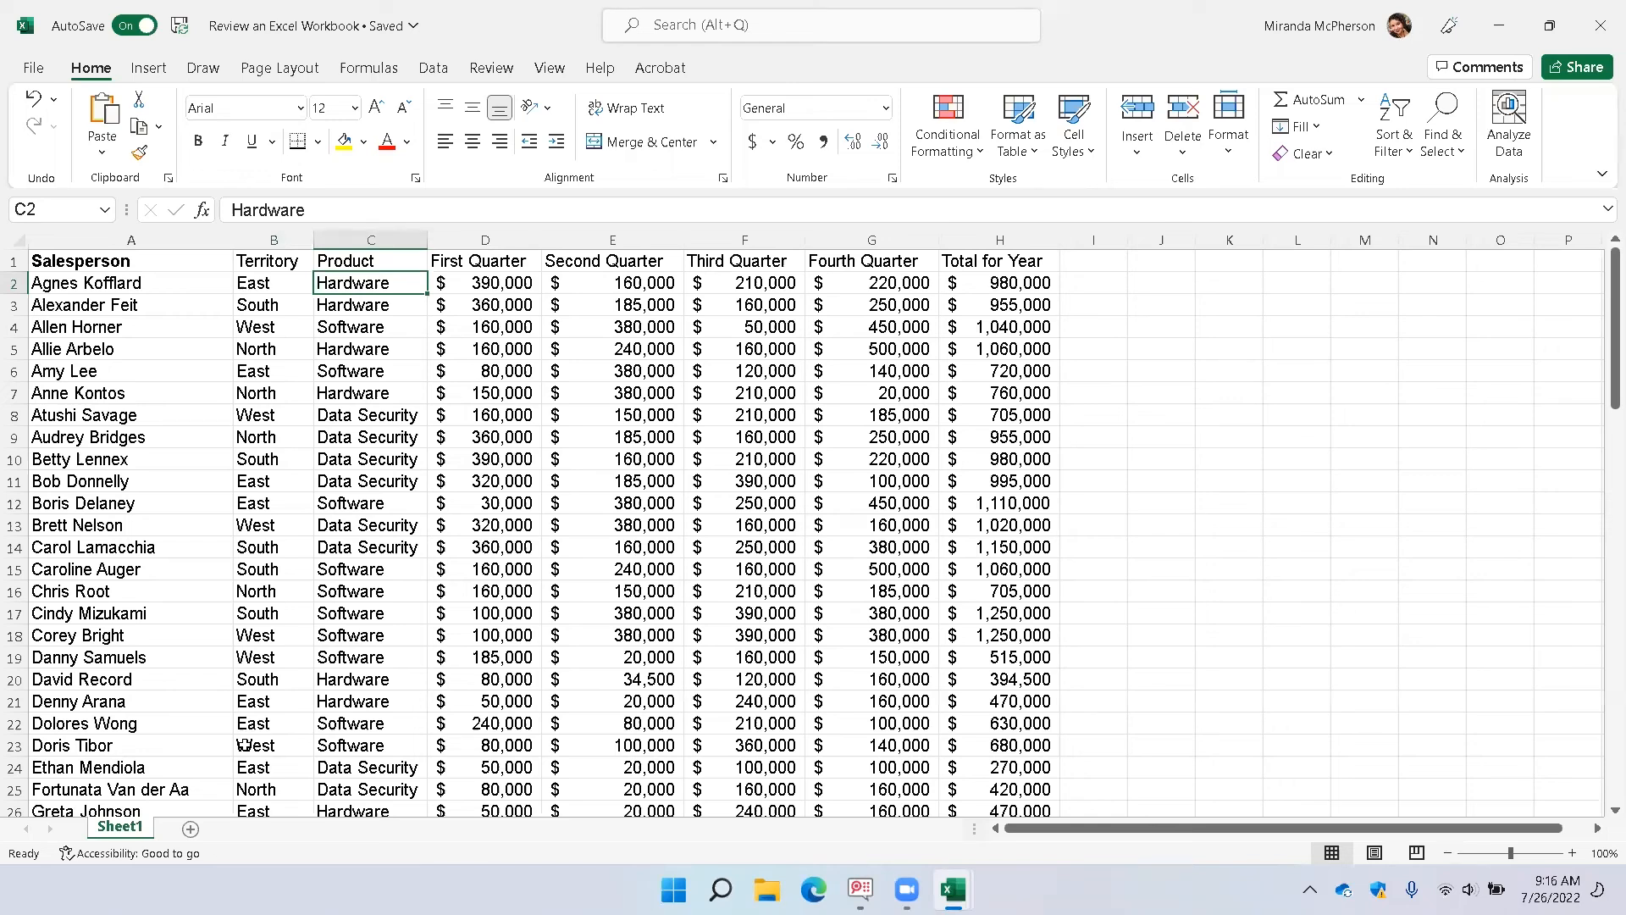
{"action": "key", "text": "Left"}
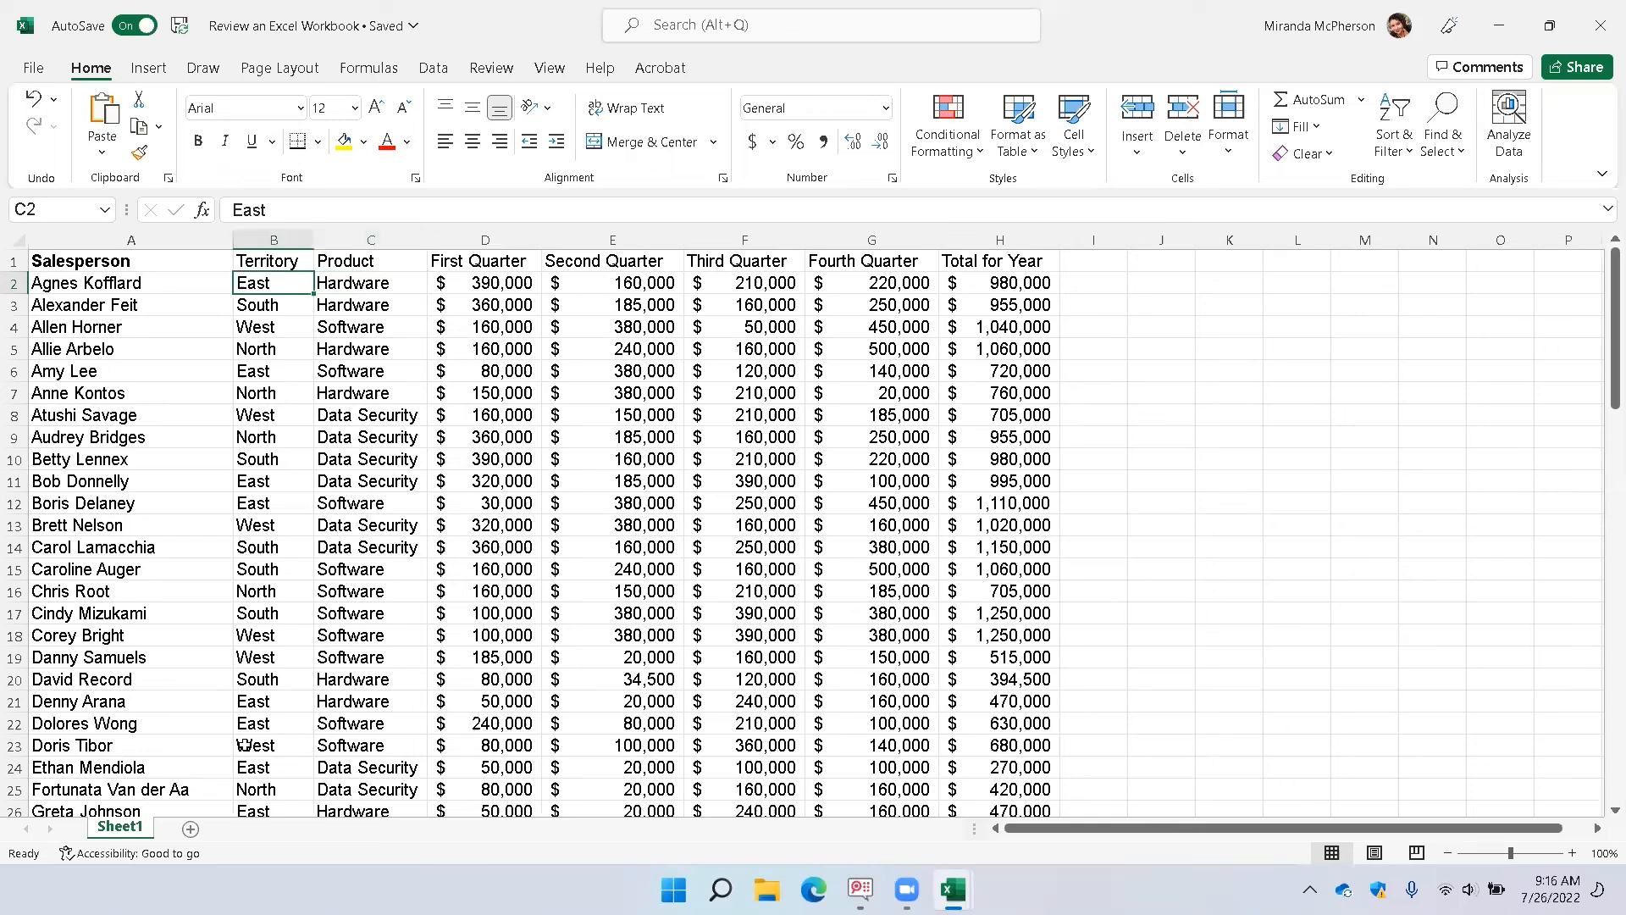
{"action": "key", "text": "Left"}
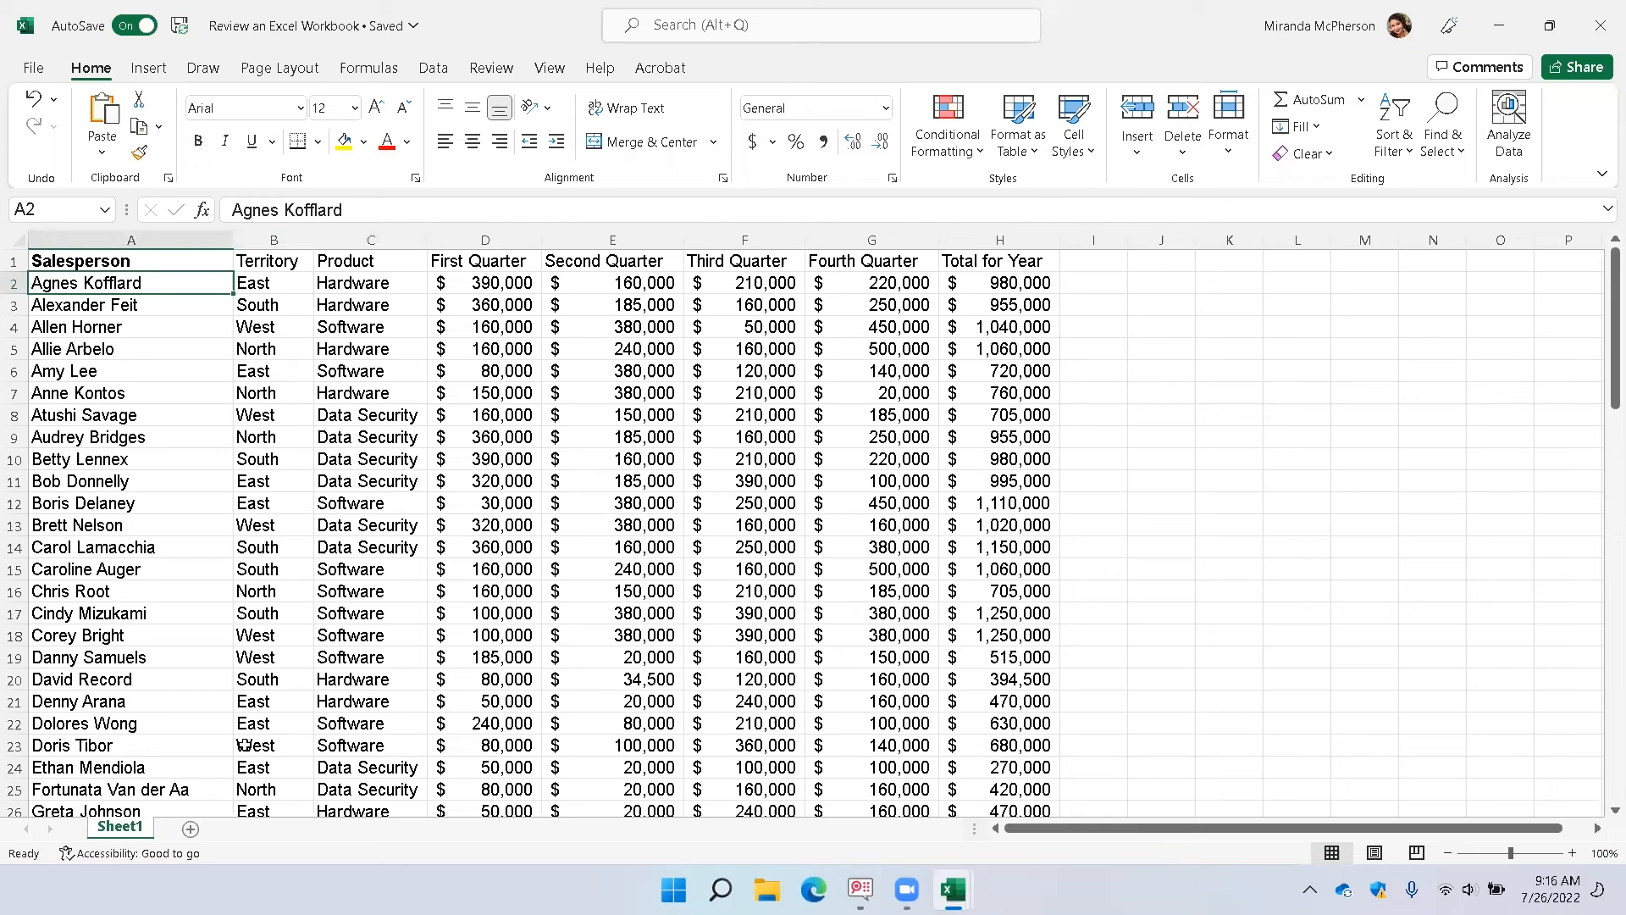
{"action": "key", "text": "Right"}
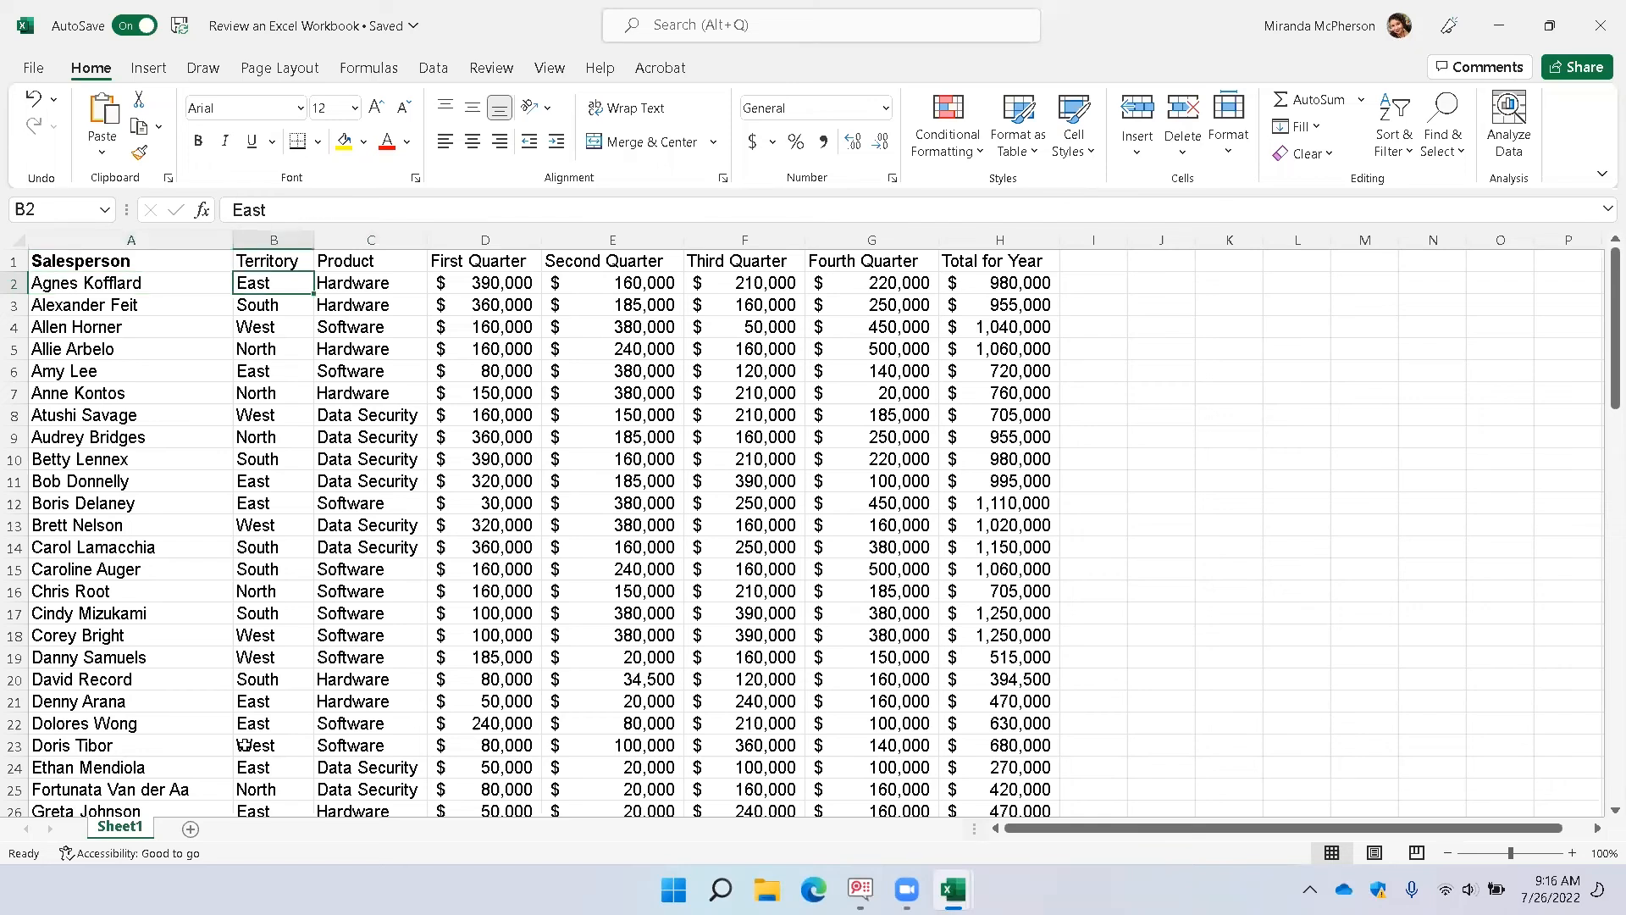
{"action": "key", "text": "Right"}
{"action": "key", "text": "Left"}
{"action": "key", "text": "Up"}
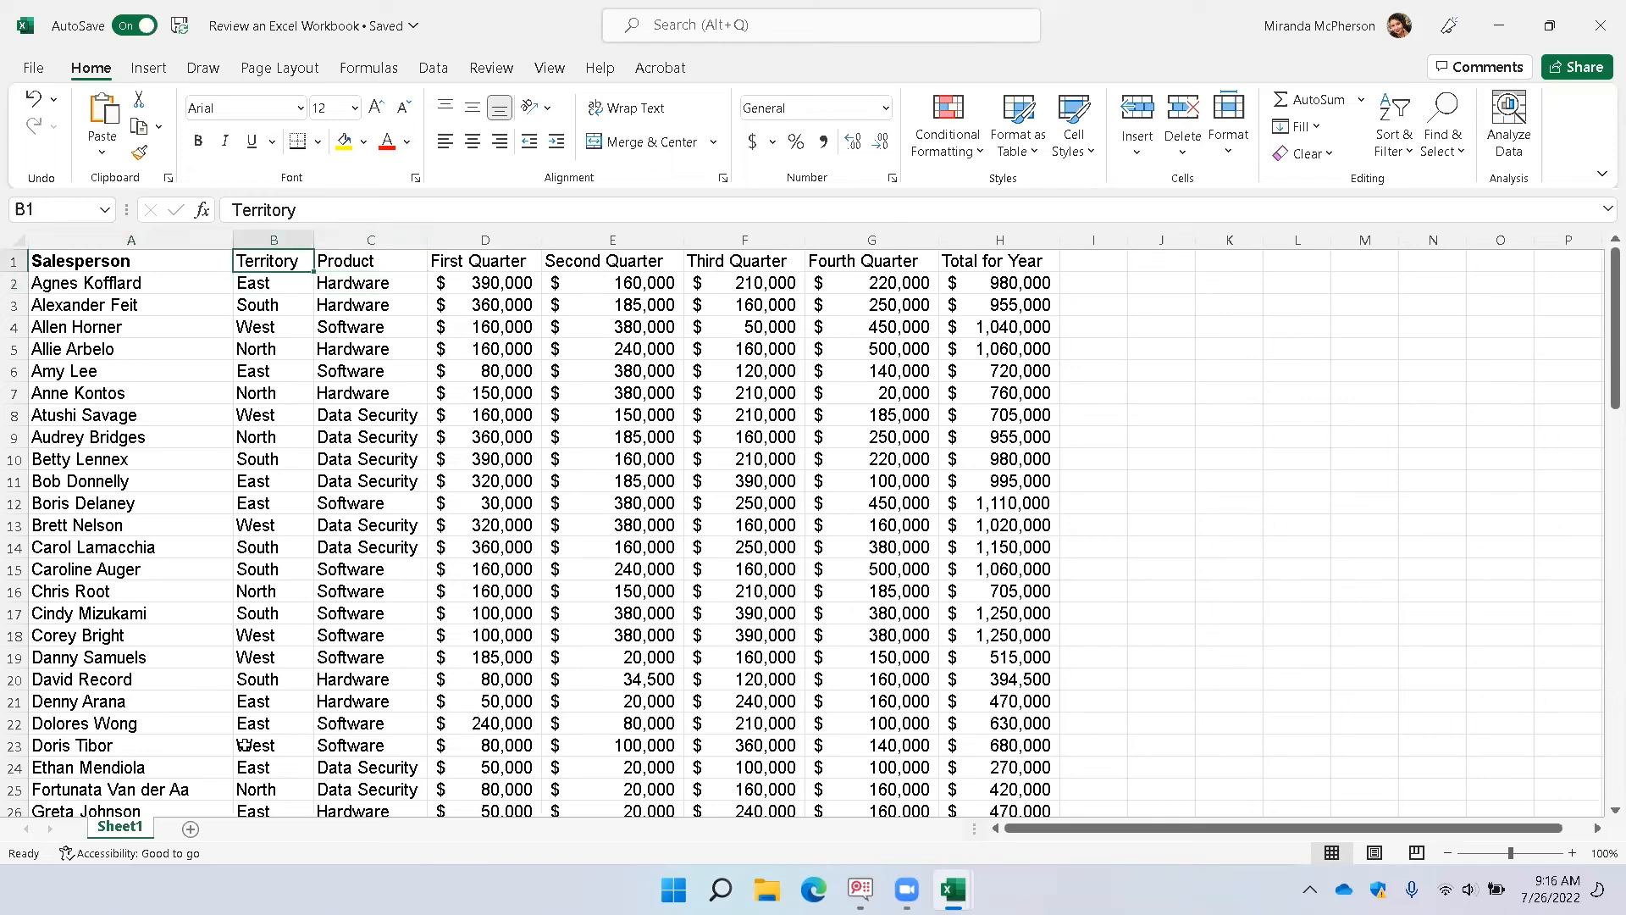
{"action": "key", "text": "Down"}
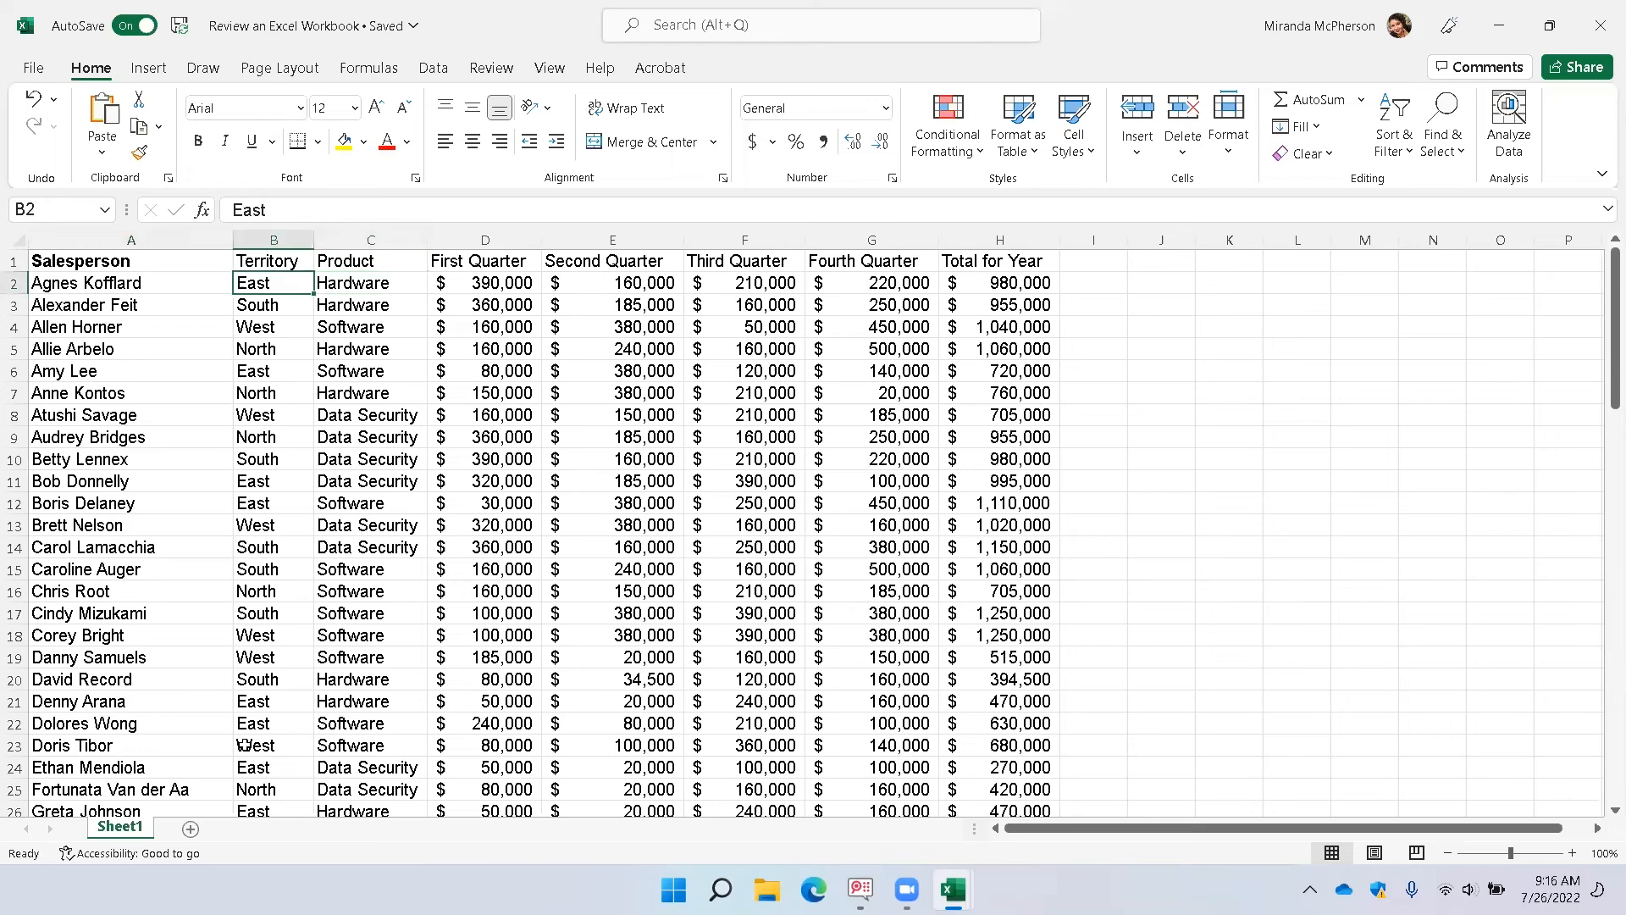
{"action": "key", "text": "Down"}
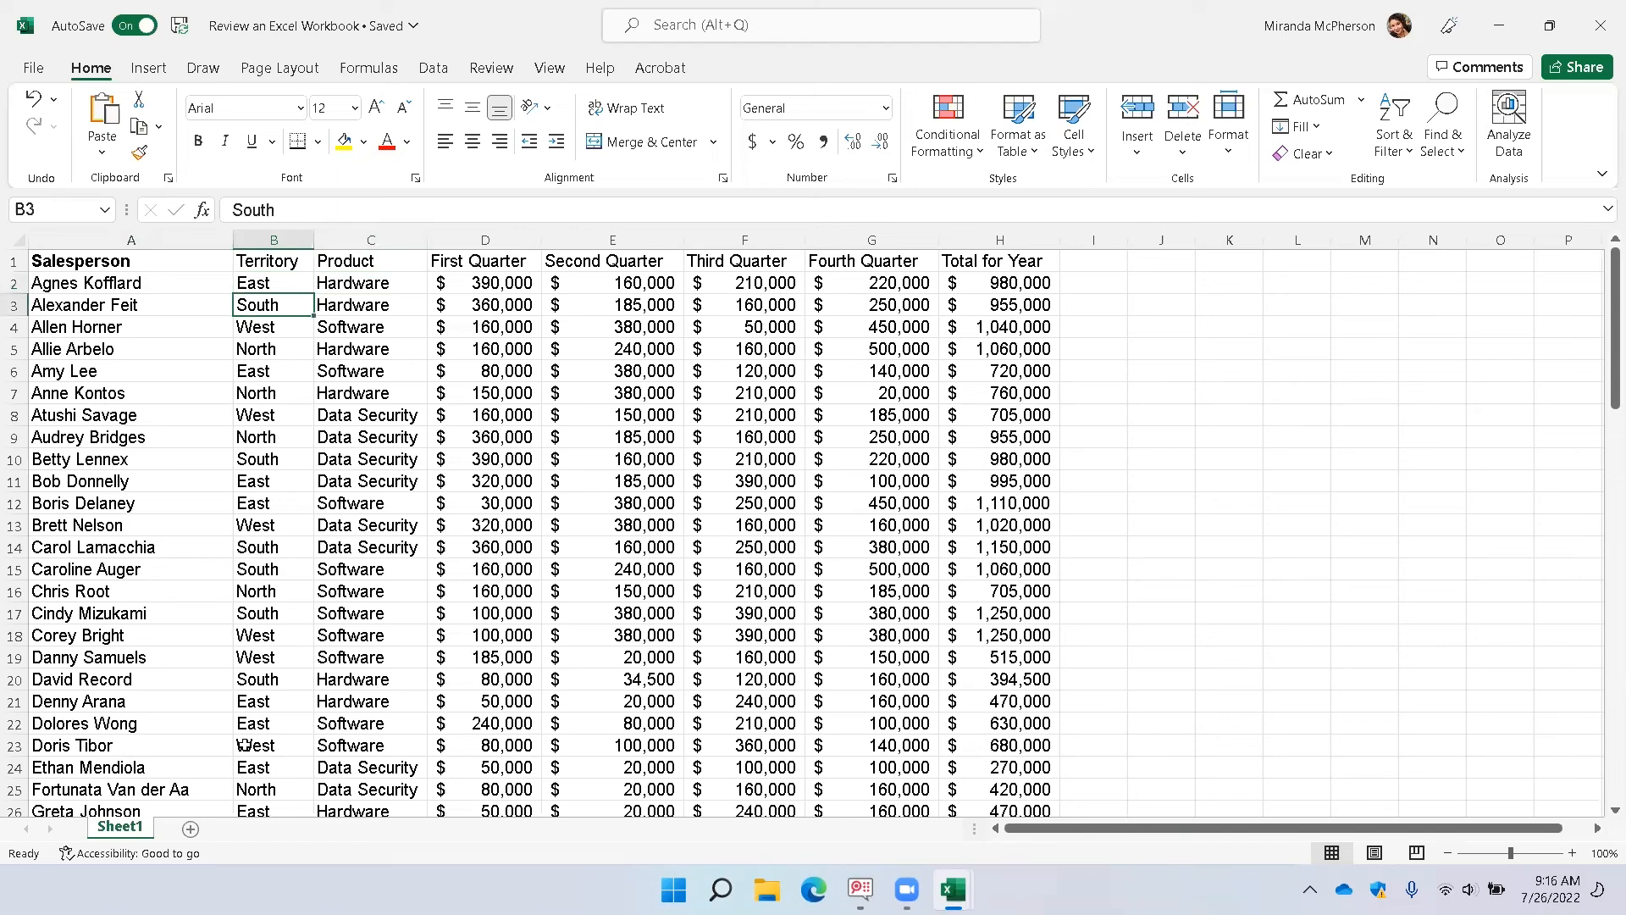
{"action": "key", "text": "Up"}
{"action": "key", "text": "Up"}
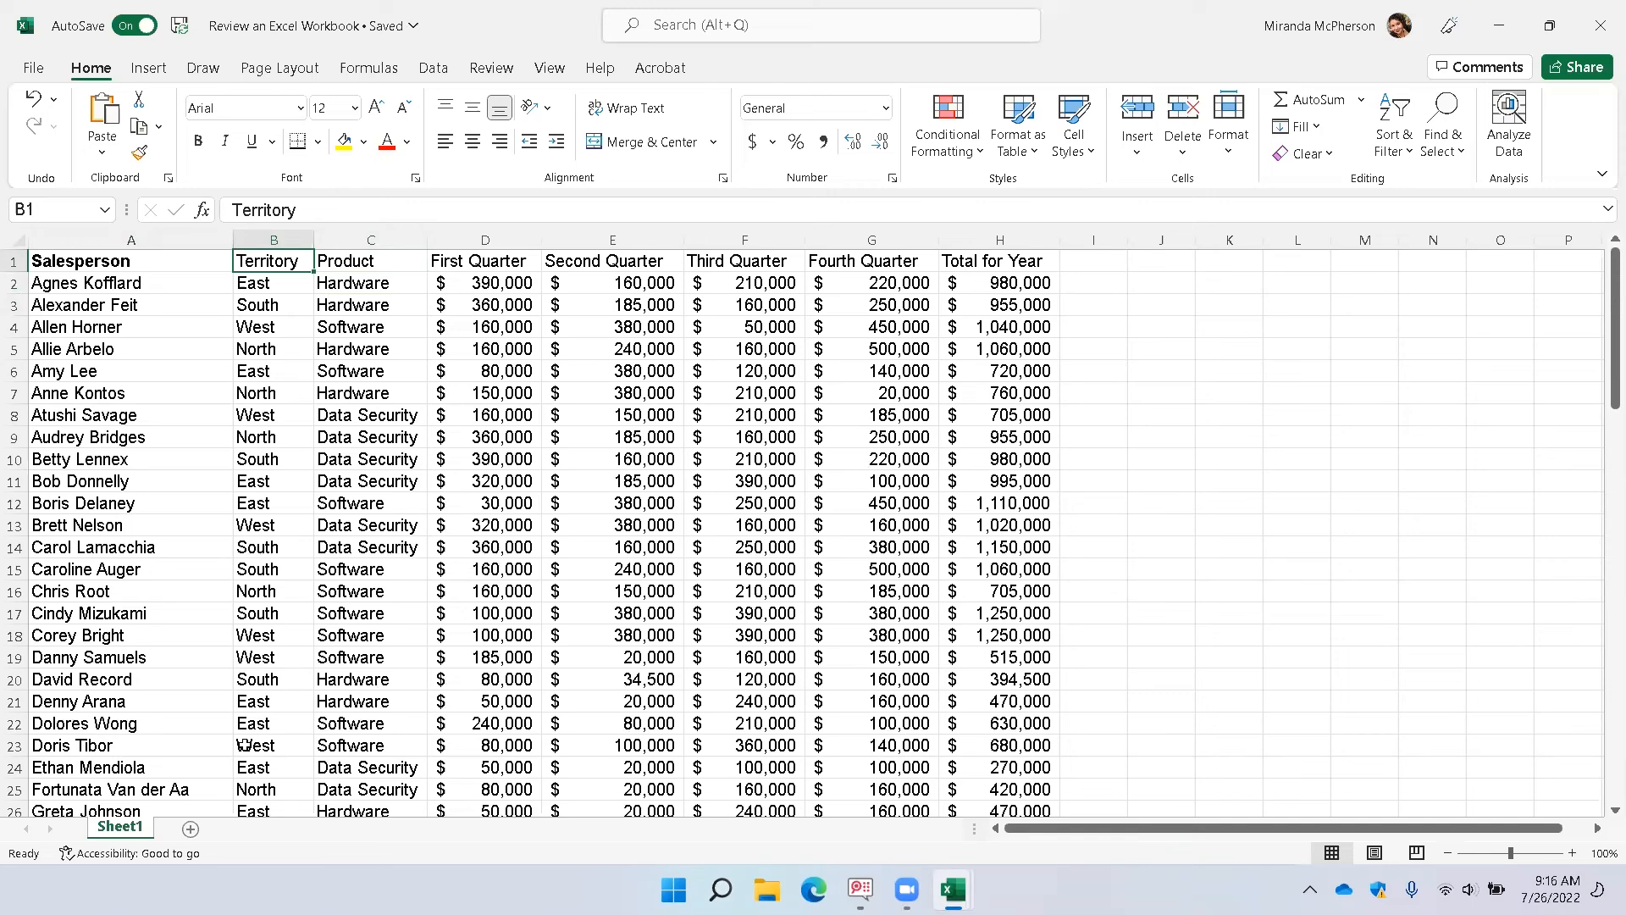
Jump from the Territory heading to the last data row, check that row's outer ends, and return to cell A1.
{"action": "key", "text": "ctrl+Down"}
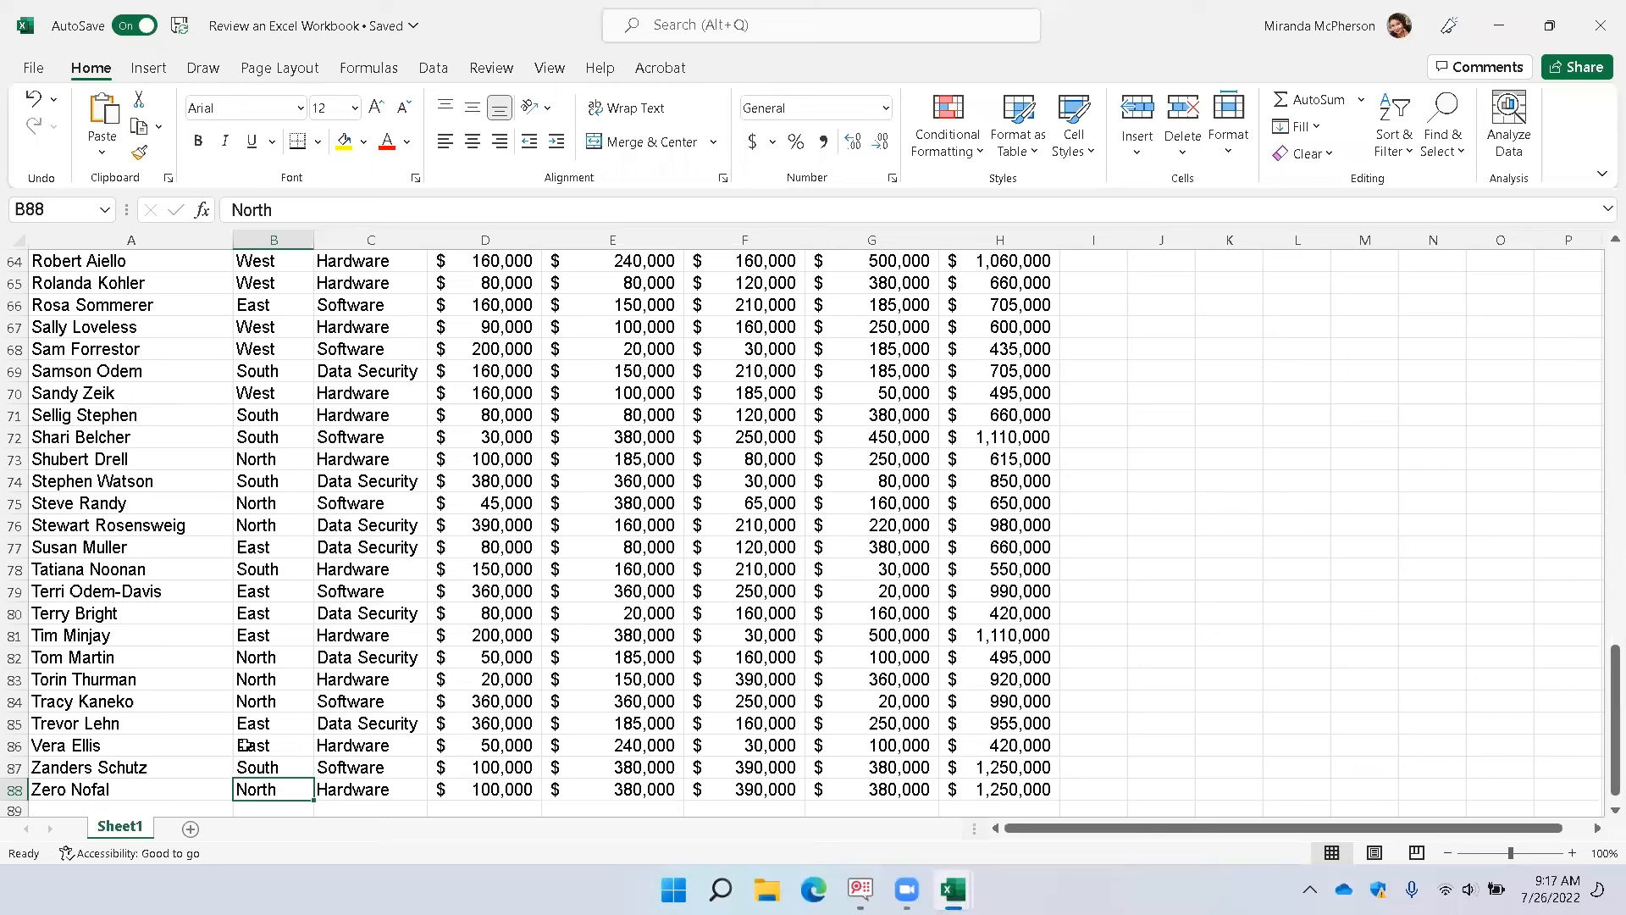
{"action": "key", "text": "ctrl+Right"}
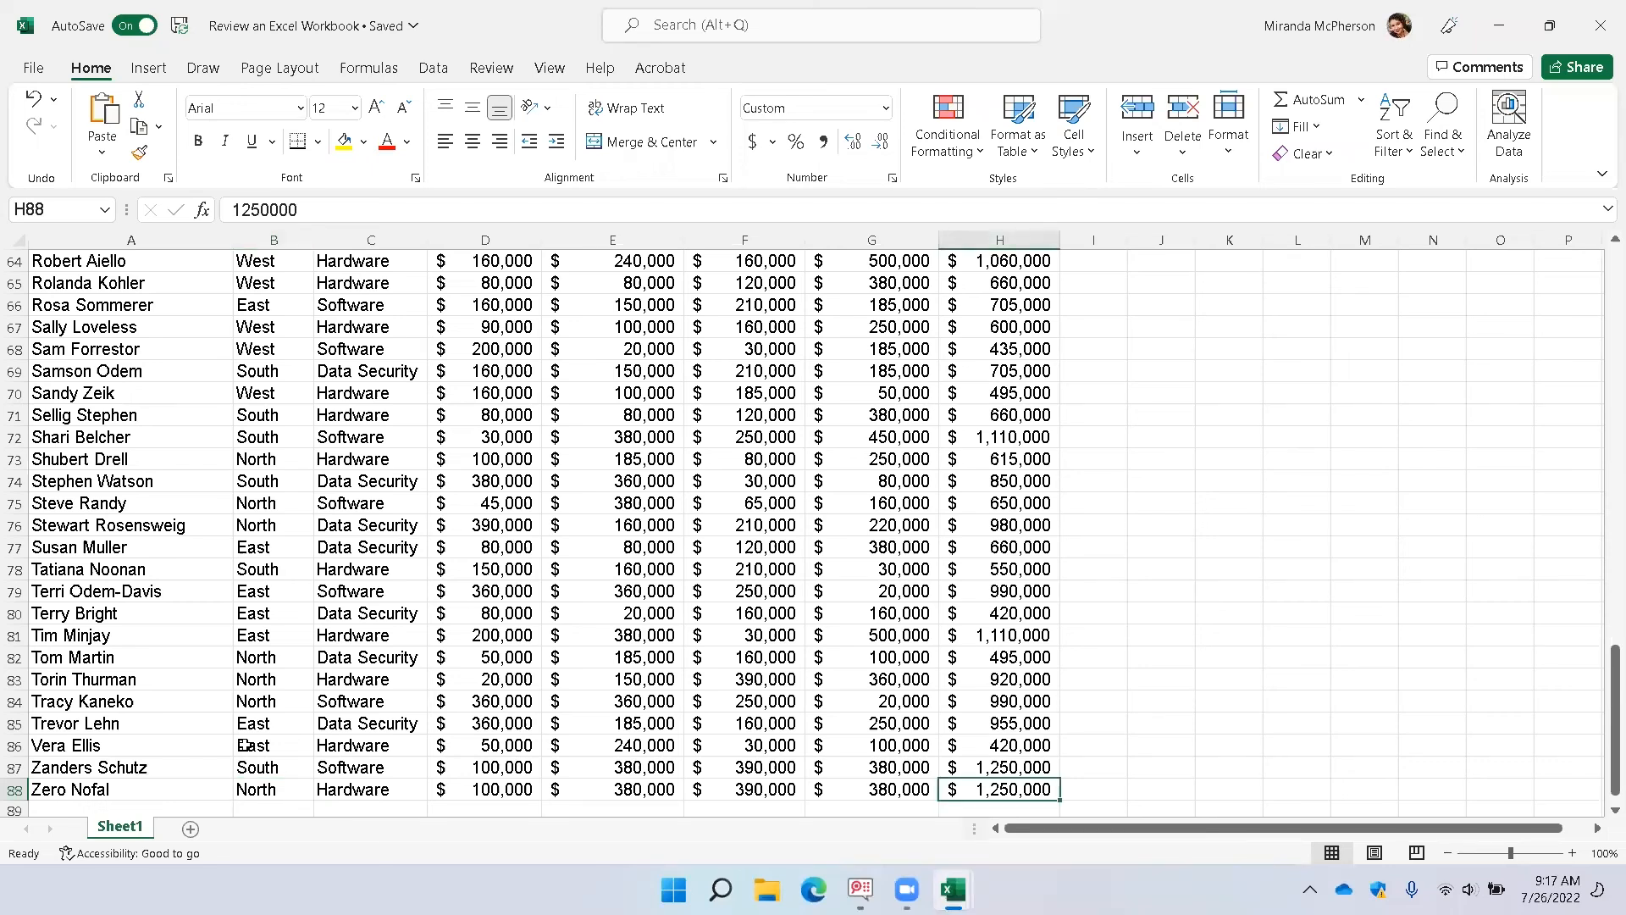
{"action": "key", "text": "ctrl+Left"}
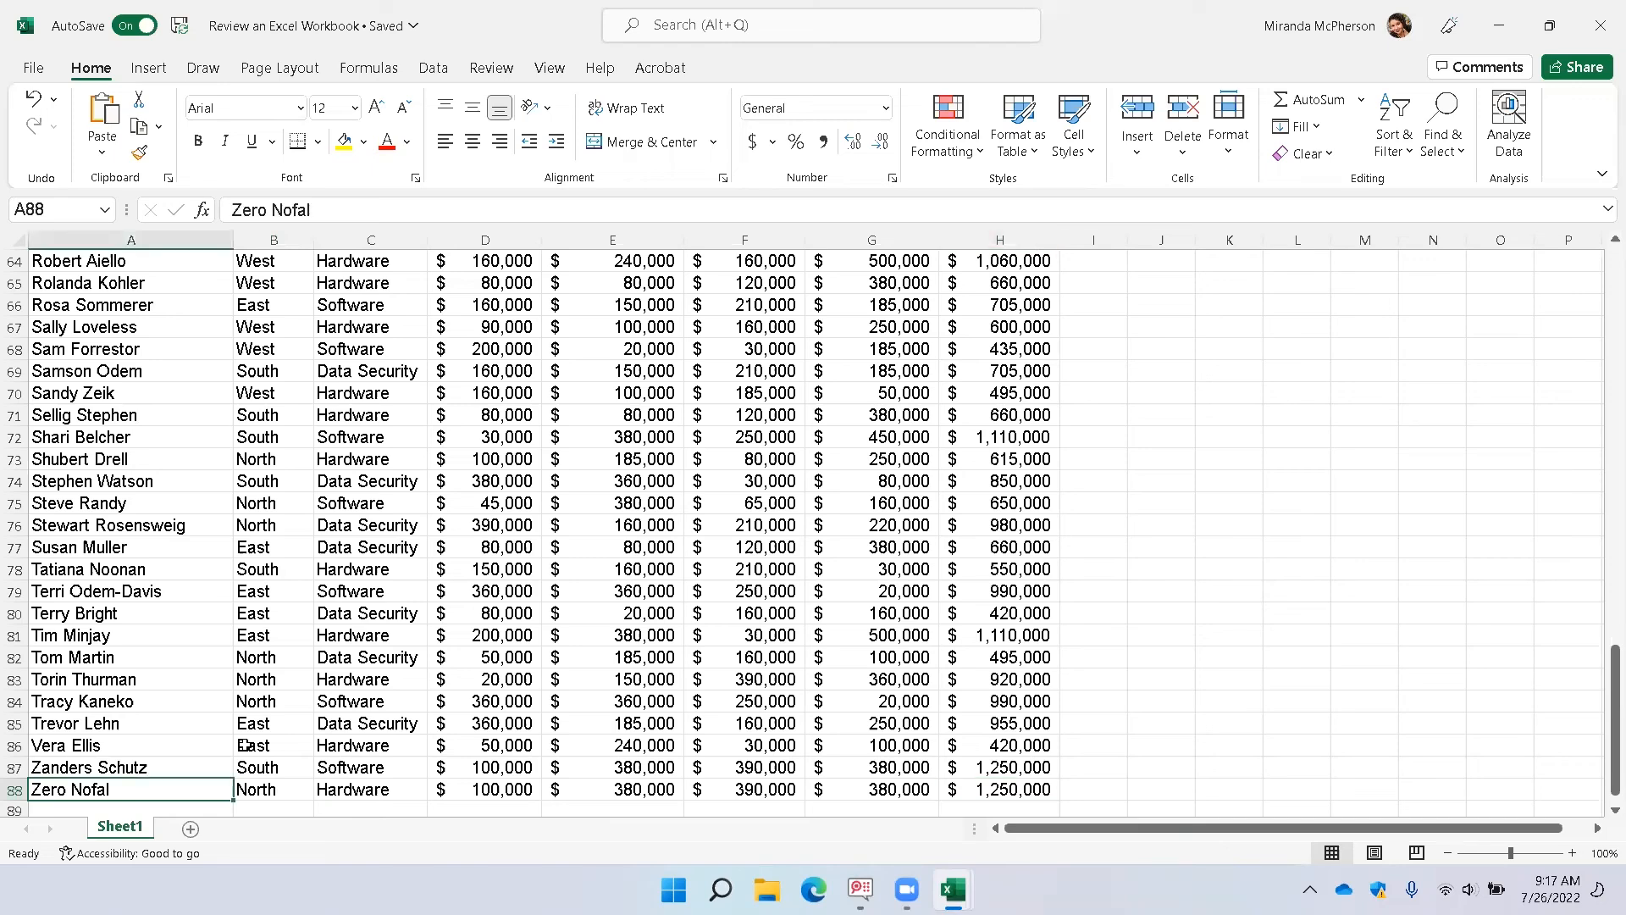
{"action": "key", "text": "ctrl+Home"}
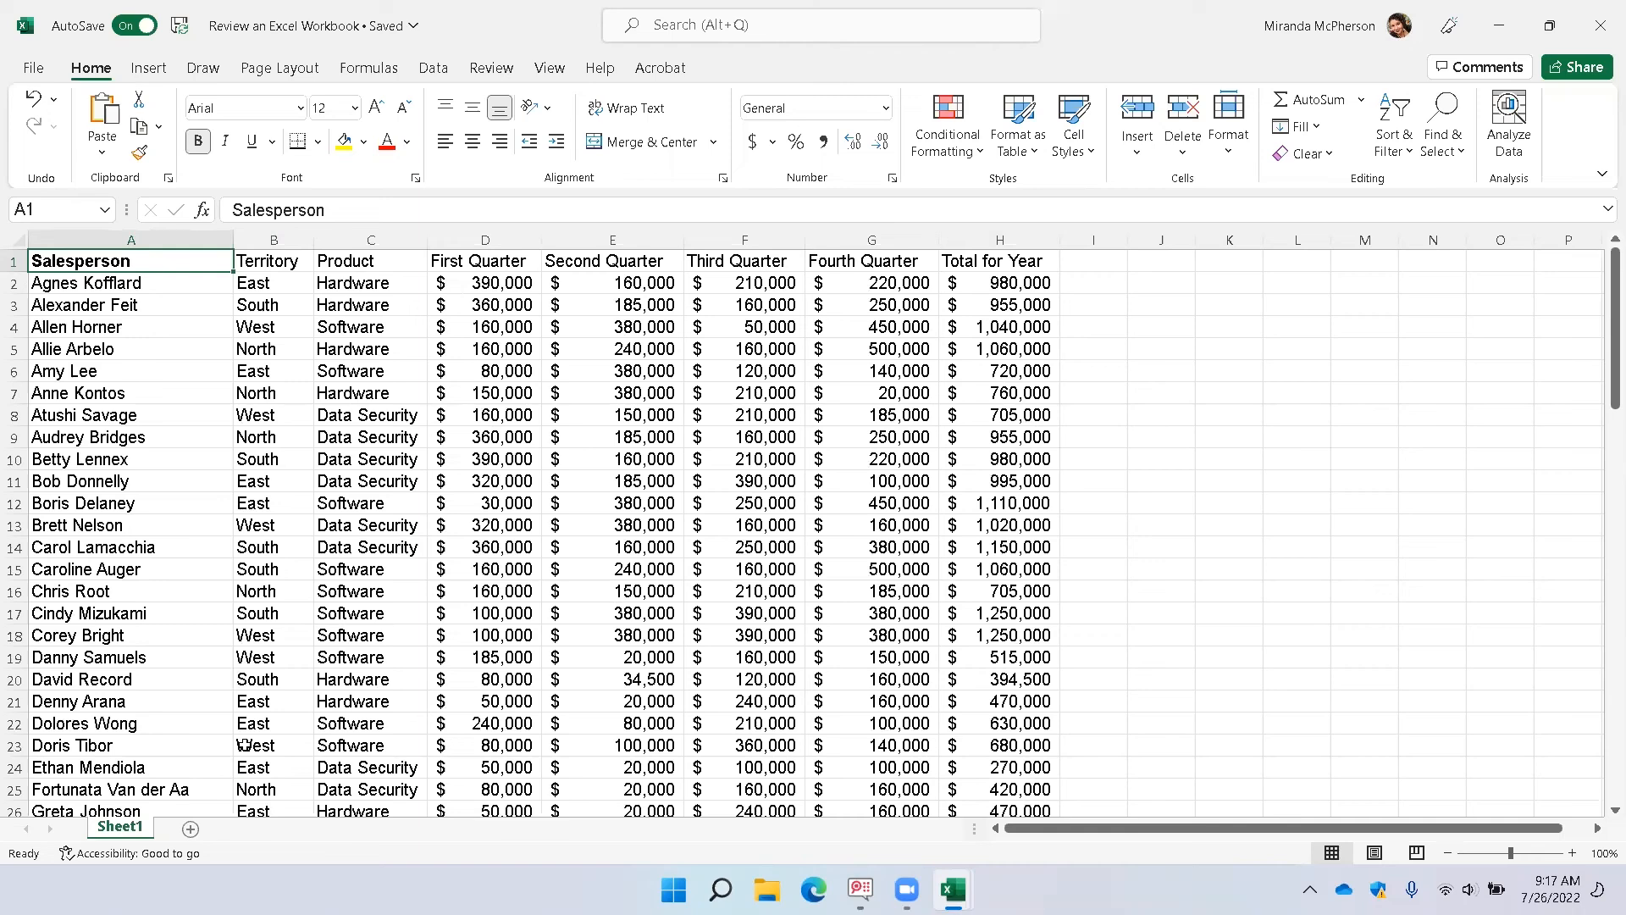
Go directly to cell D17 using the Go To command.
{"action": "key", "text": "ctrl+g"}
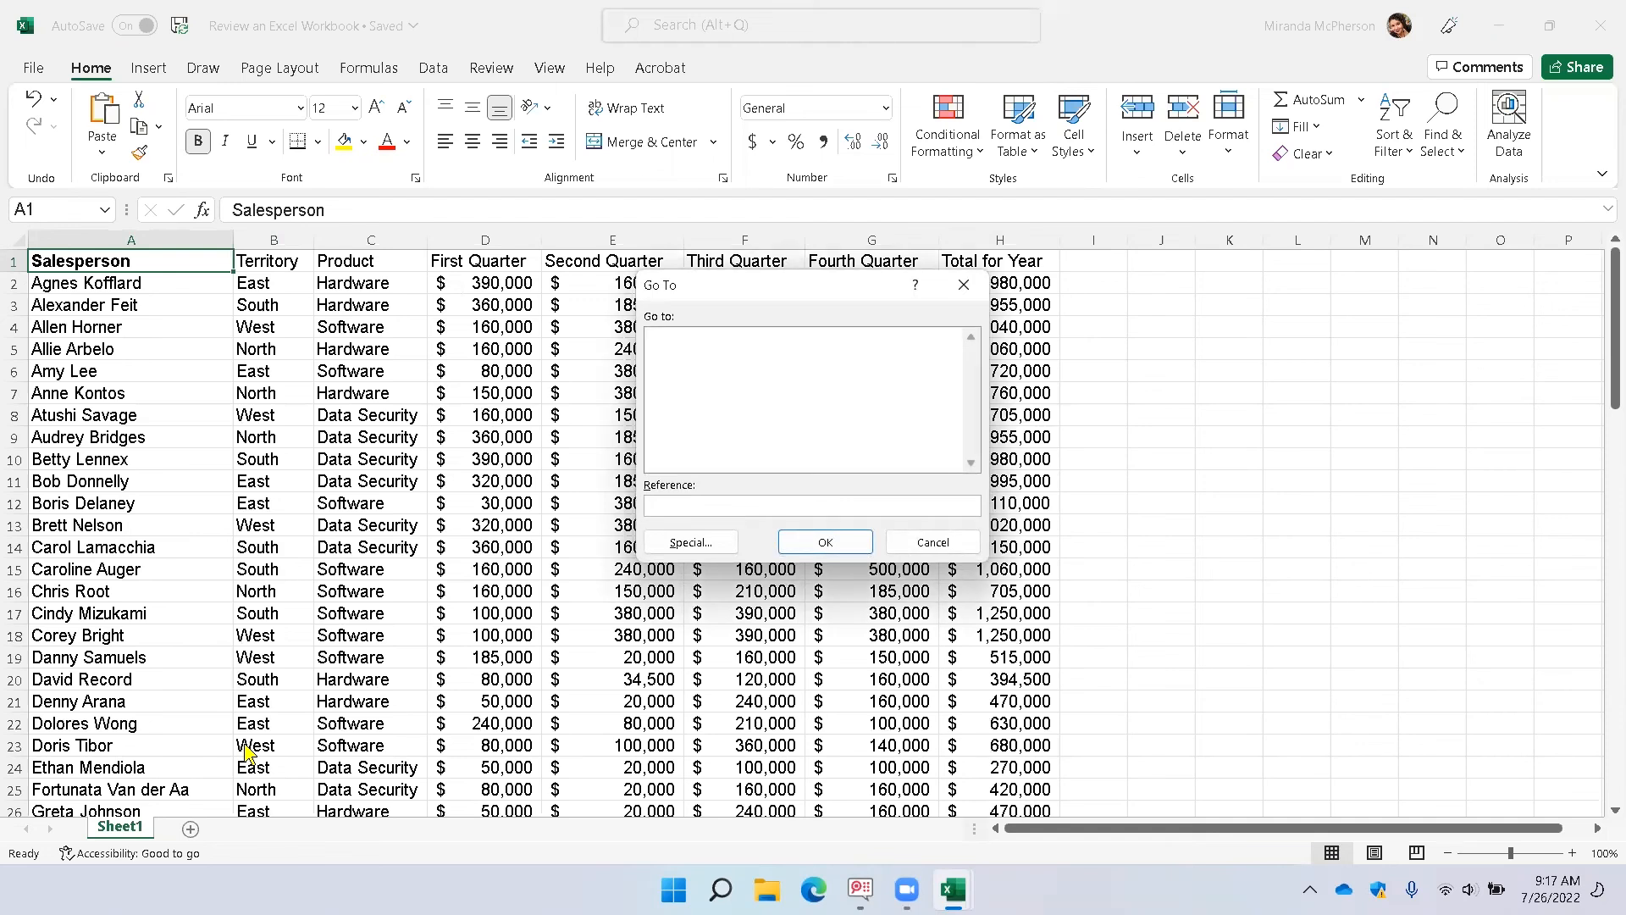
{"action": "type", "text": "d17"}
{"action": "key", "text": "Return"}
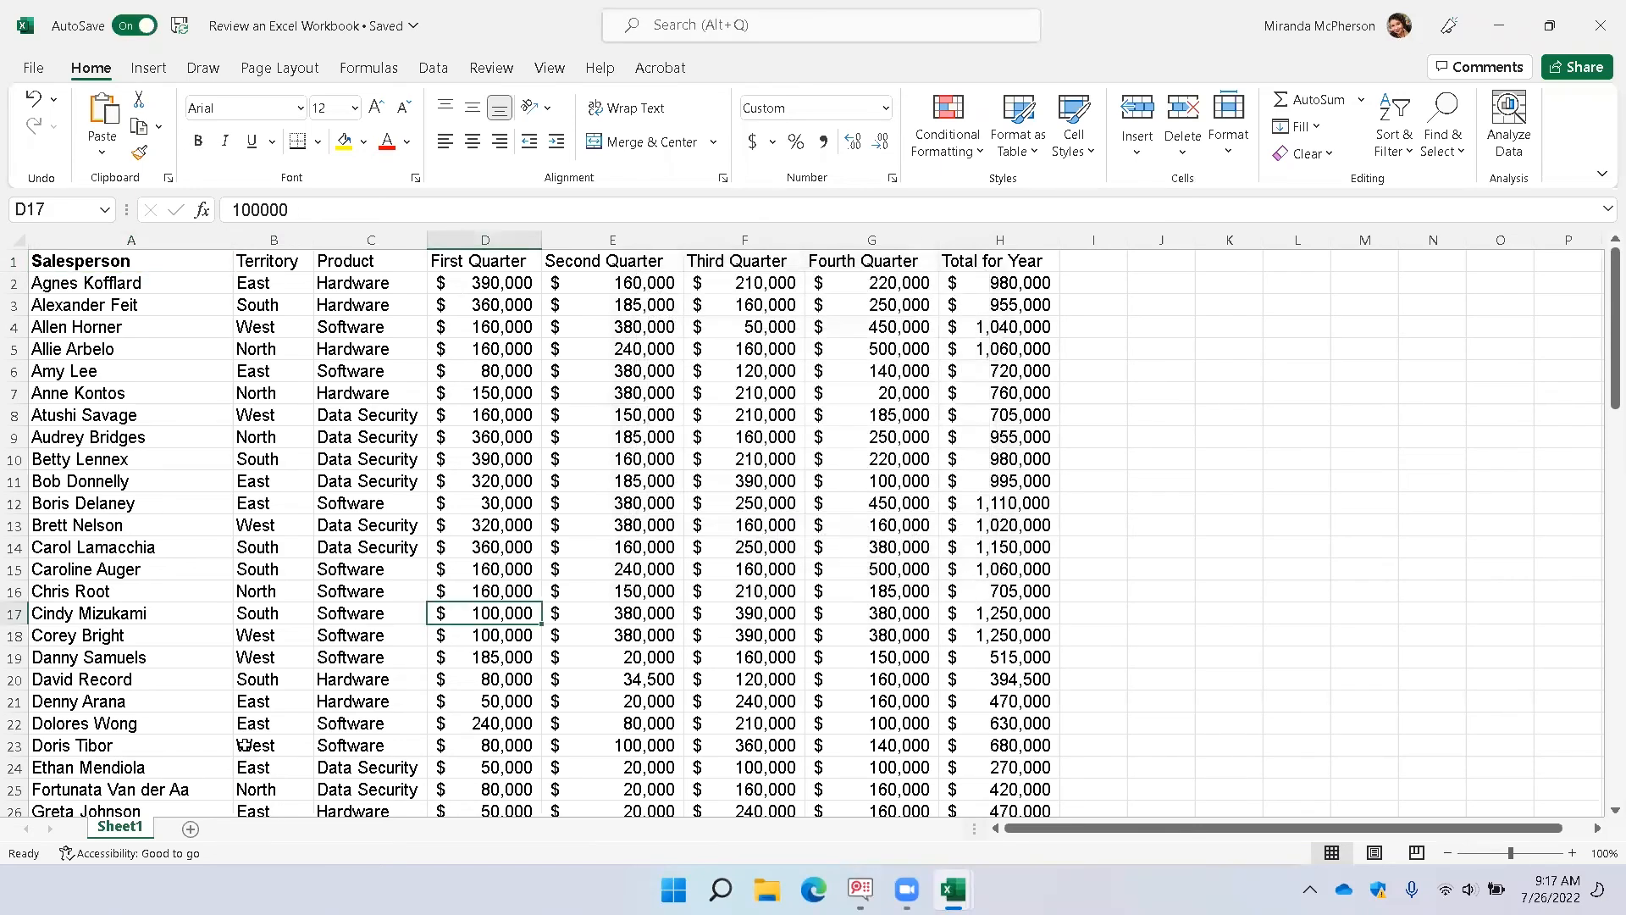